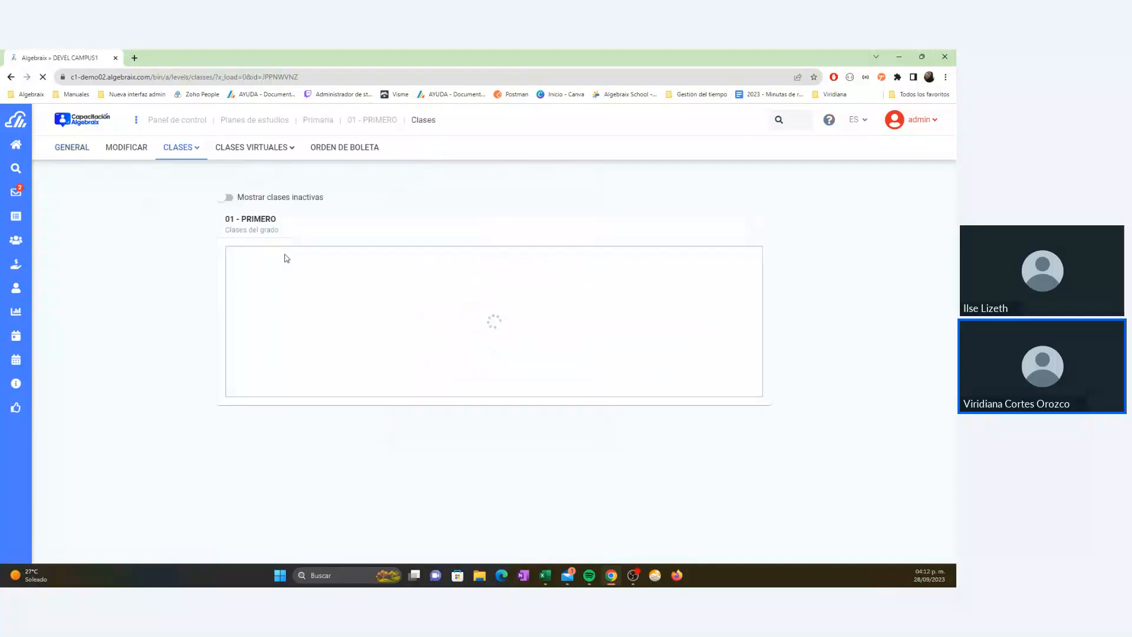
Step: Open the Informe de actividades class of the 01 - PRIMERO grade for modification
{"action": "left_click", "coordinate": [288, 277]}
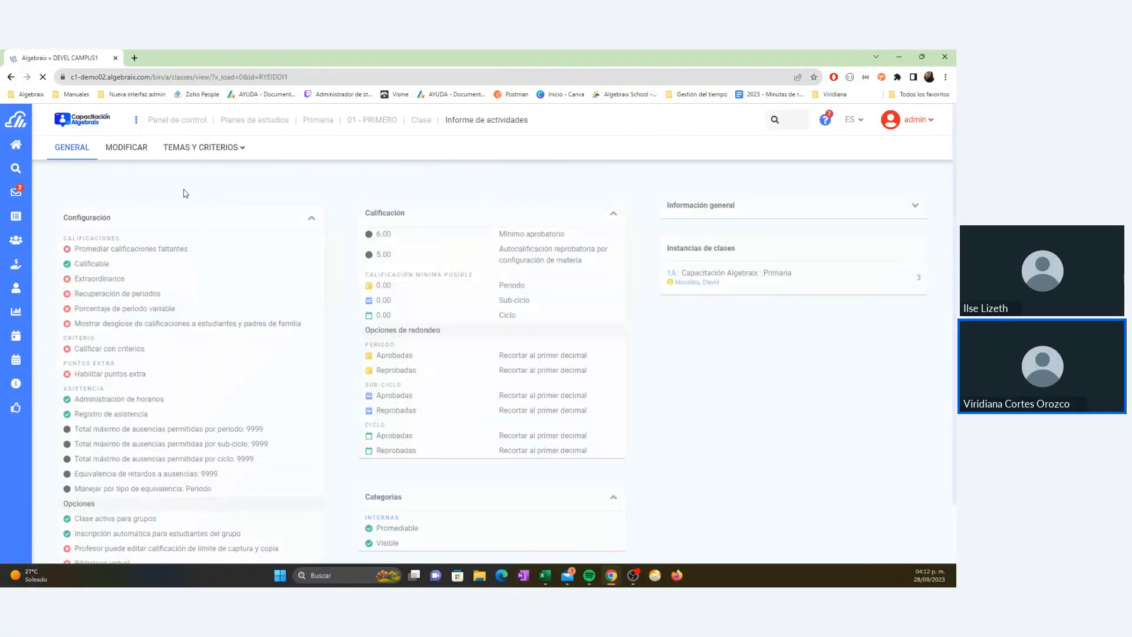
{"action": "left_click", "coordinate": [127, 147]}
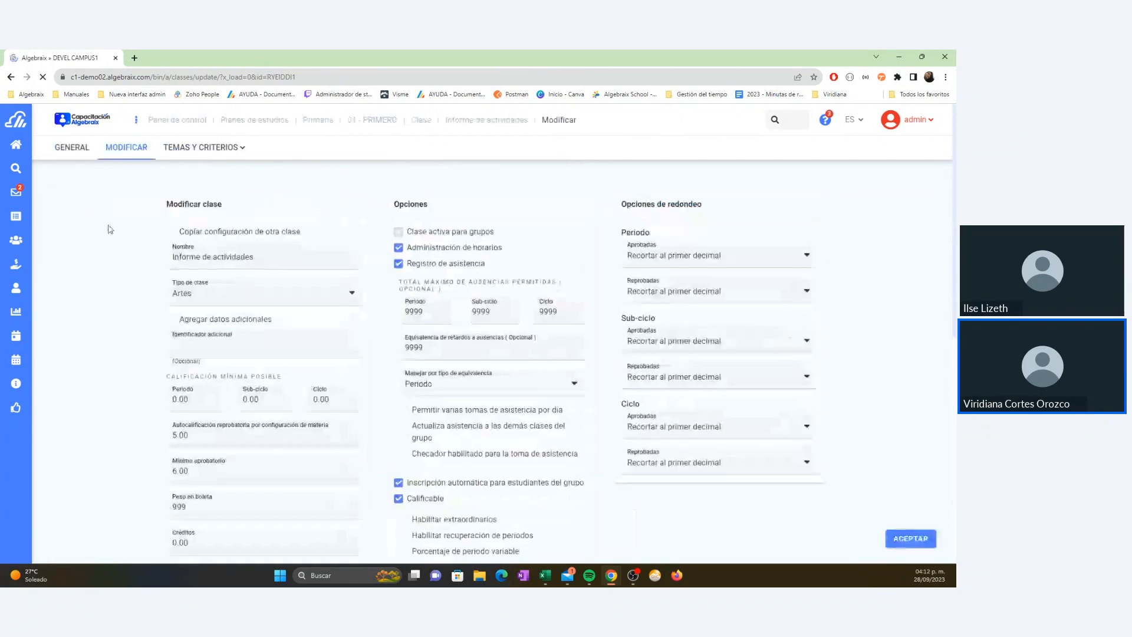
{"action": "left_click_drag", "start_coordinate": [165, 206], "coordinate": [229, 207]}
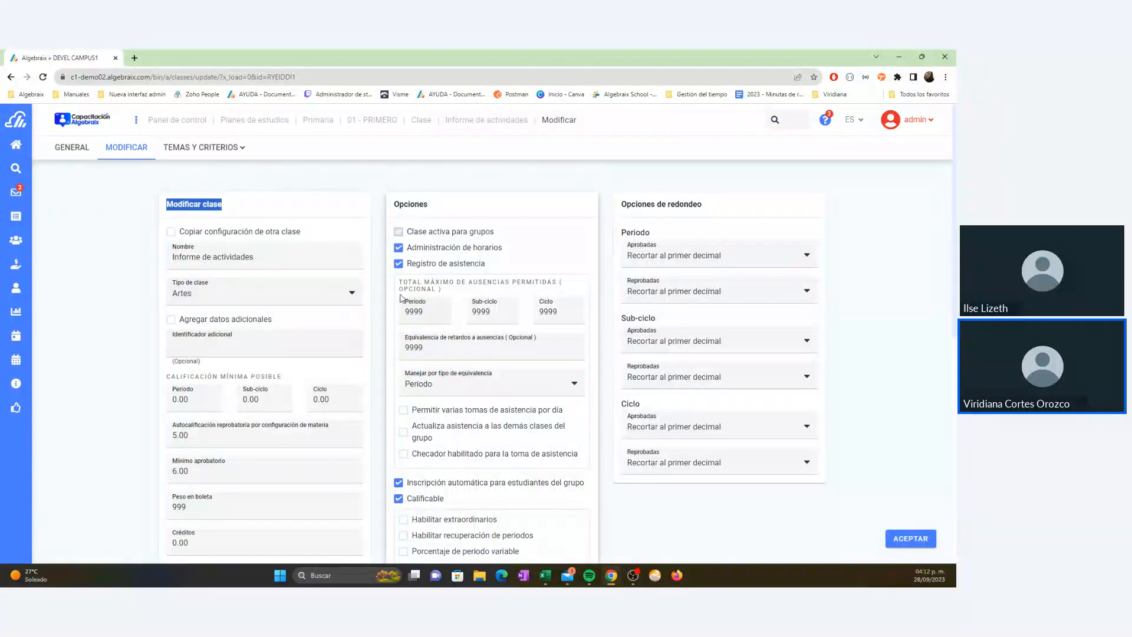
{"action": "left_click_drag", "start_coordinate": [393, 205], "coordinate": [441, 212]}
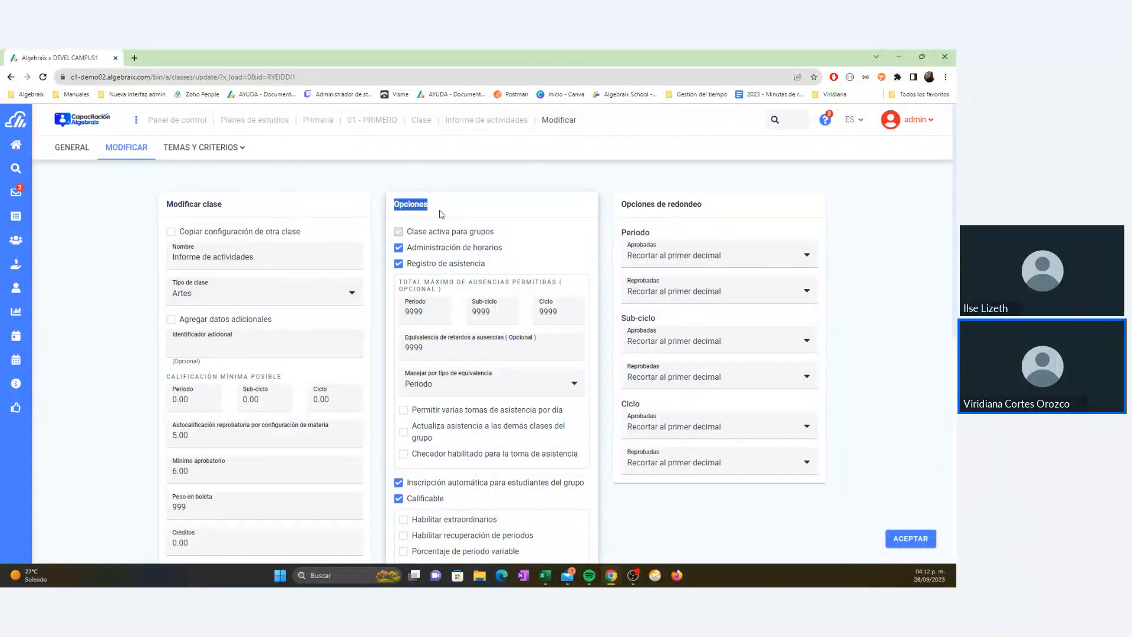
{"action": "left_click", "coordinate": [379, 218]}
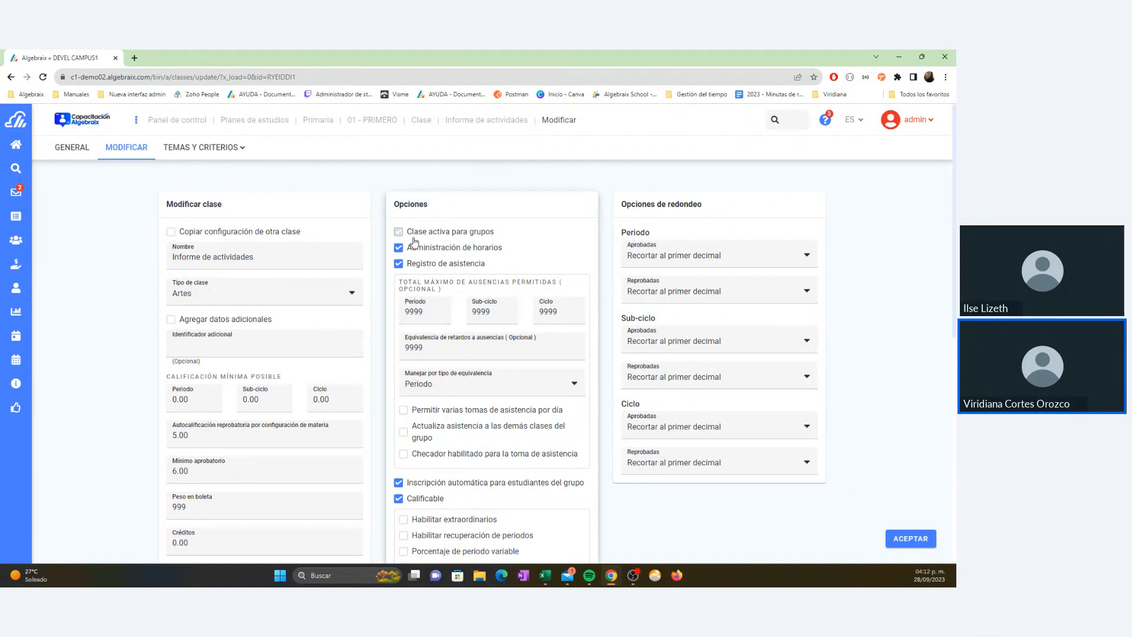
Step: Examine the class's schedule administration, attendance registration, maximum allowed absences and tardiness equivalence settings
{"action": "left_click_drag", "start_coordinate": [405, 246], "coordinate": [508, 259]}
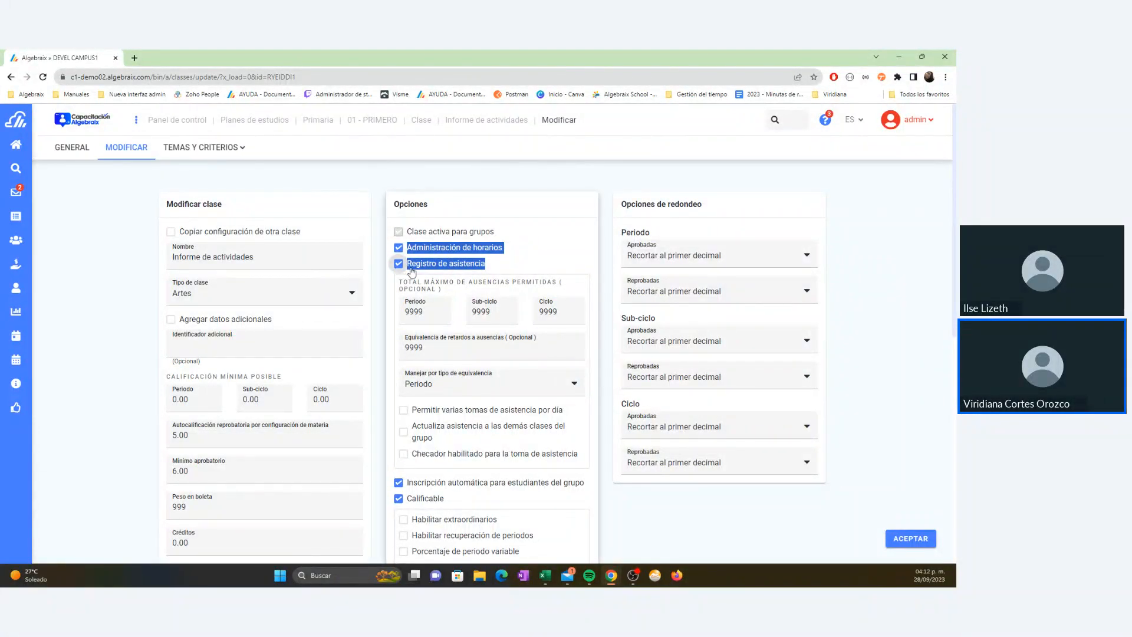
{"action": "left_click", "coordinate": [380, 280]}
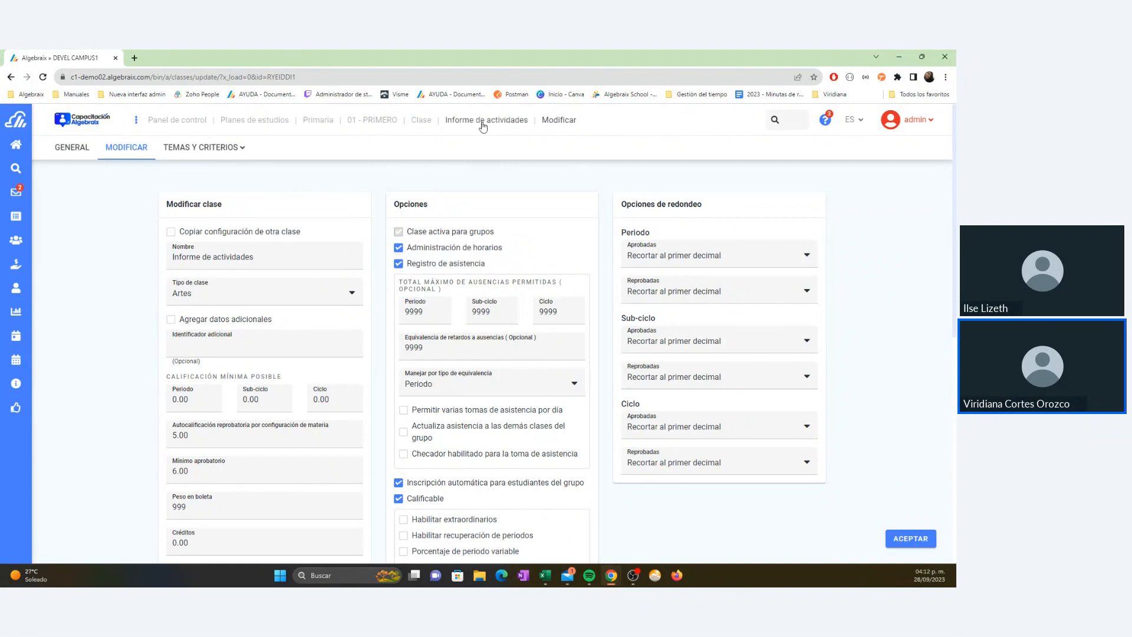
{"action": "left_click_drag", "start_coordinate": [399, 282], "coordinate": [447, 292]}
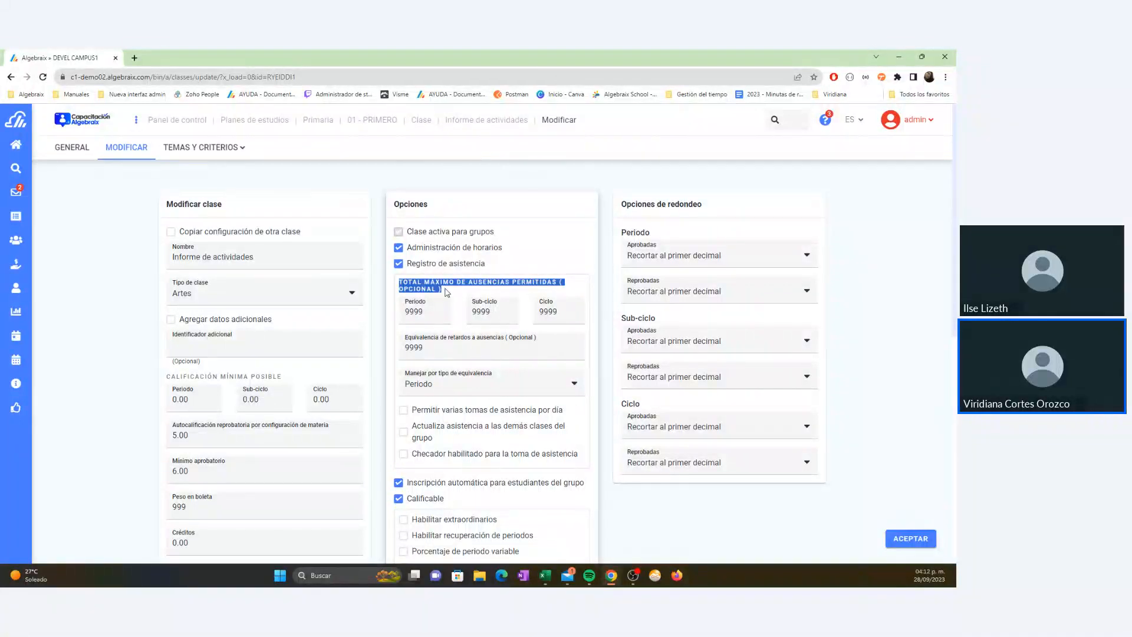
{"action": "left_click", "coordinate": [458, 298]}
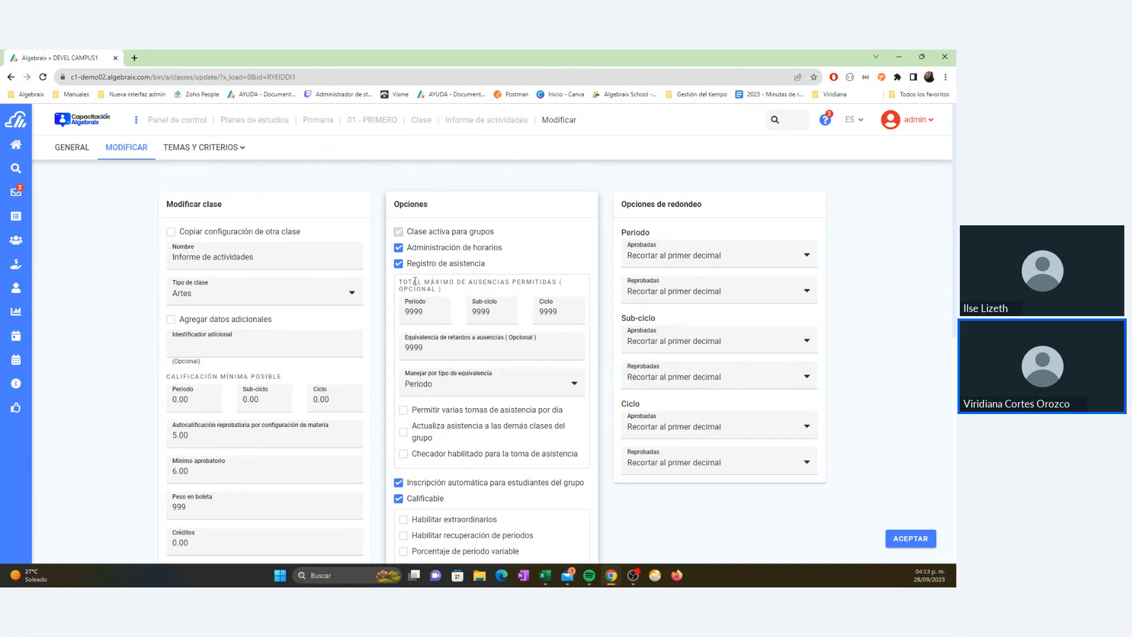
{"action": "left_click_drag", "start_coordinate": [423, 311], "coordinate": [402, 311]}
{"action": "left_click_drag", "start_coordinate": [489, 311], "coordinate": [473, 315]}
{"action": "left_click_drag", "start_coordinate": [559, 311], "coordinate": [528, 318]}
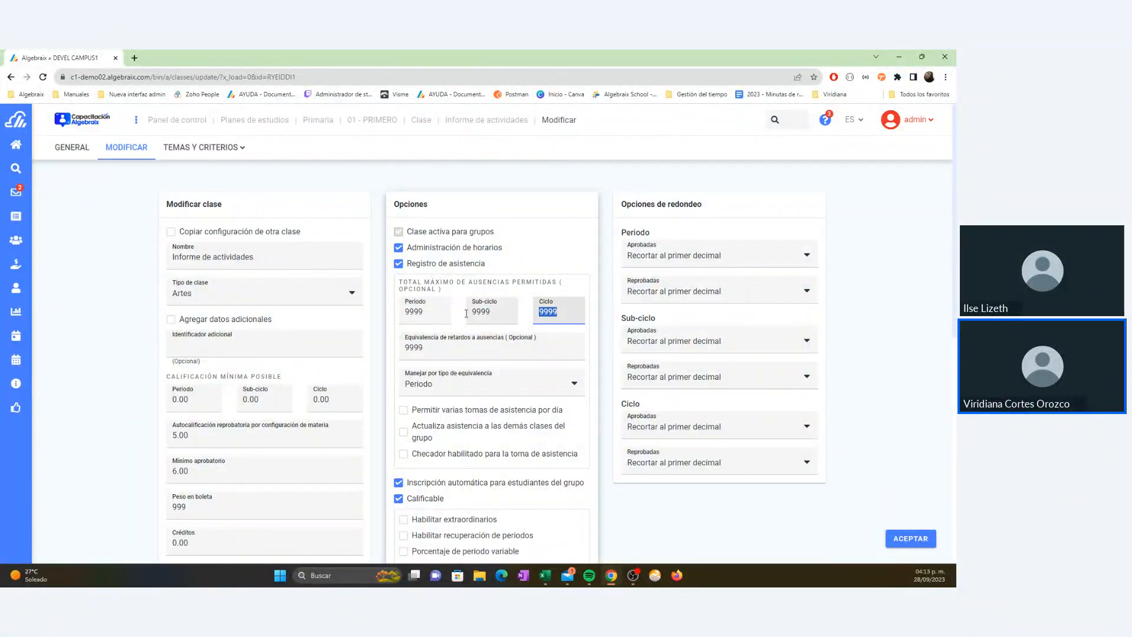
{"action": "left_click", "coordinate": [441, 350]}
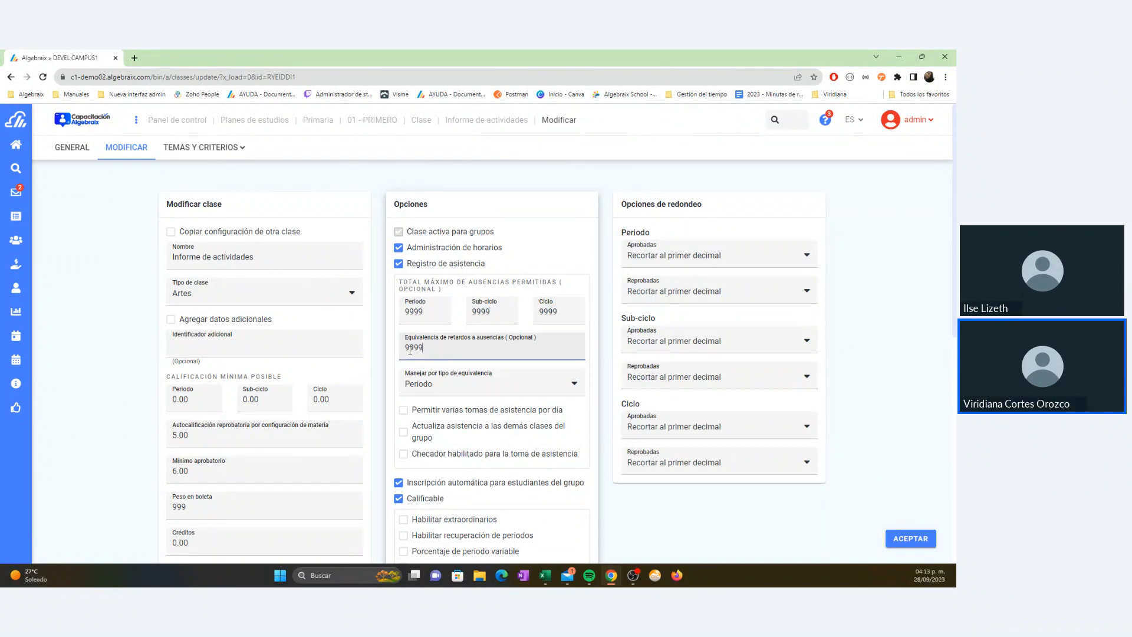
Step: Set the maximum allowed absences to 3 per Periodo, 9 per Sub-ciclo and 9 per Ciclo
{"action": "double_click", "coordinate": [430, 311]}
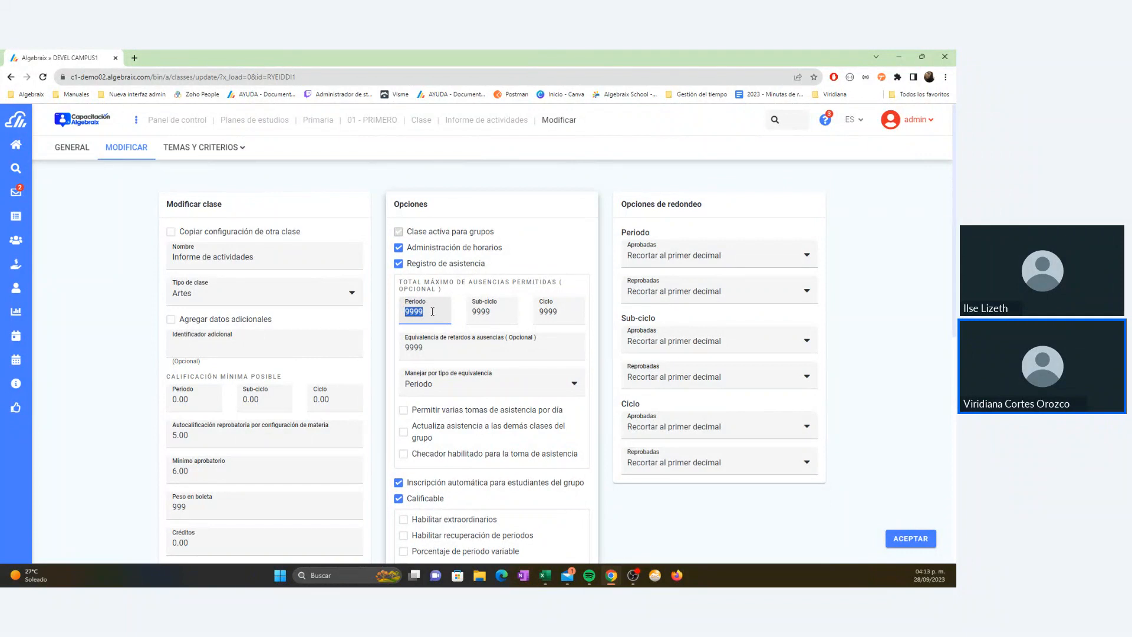
{"action": "type", "text": "3"}
{"action": "left_click_drag", "start_coordinate": [490, 312], "coordinate": [471, 308]}
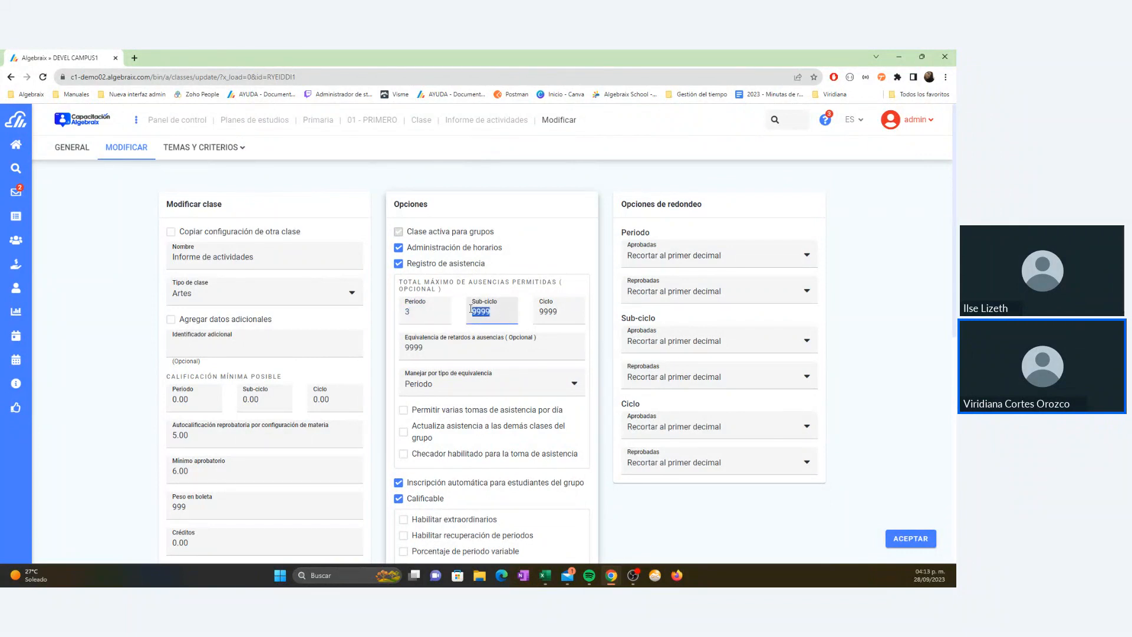
{"action": "type", "text": "9"}
{"action": "left_click_drag", "start_coordinate": [574, 310], "coordinate": [509, 325]}
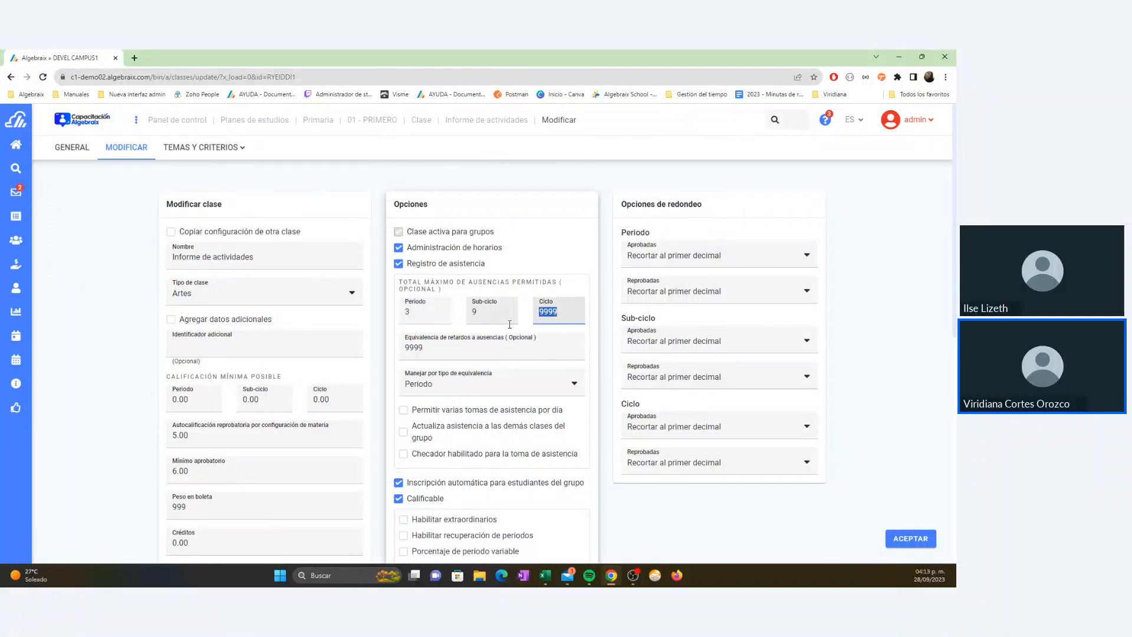
{"action": "type", "text": "9"}
{"action": "left_click_drag", "start_coordinate": [398, 283], "coordinate": [501, 283]}
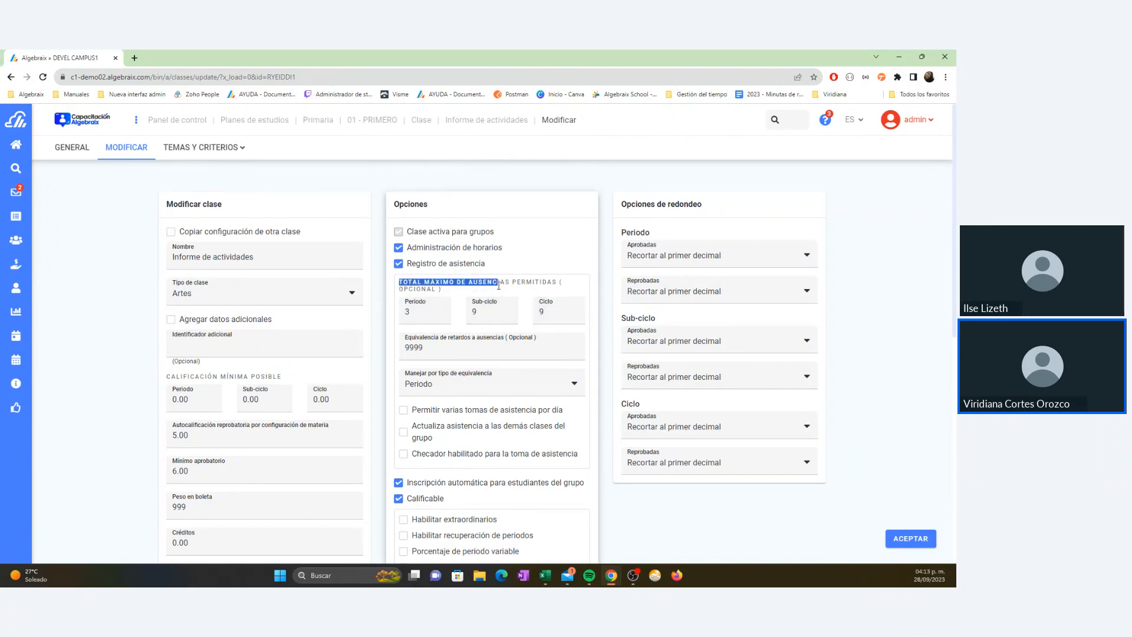
Step: Set the equivalence of tardies to absences (Equivalencia de retardos a ausencias) to 3
{"action": "left_click", "coordinate": [431, 348]}
{"action": "double_click", "coordinate": [431, 348]}
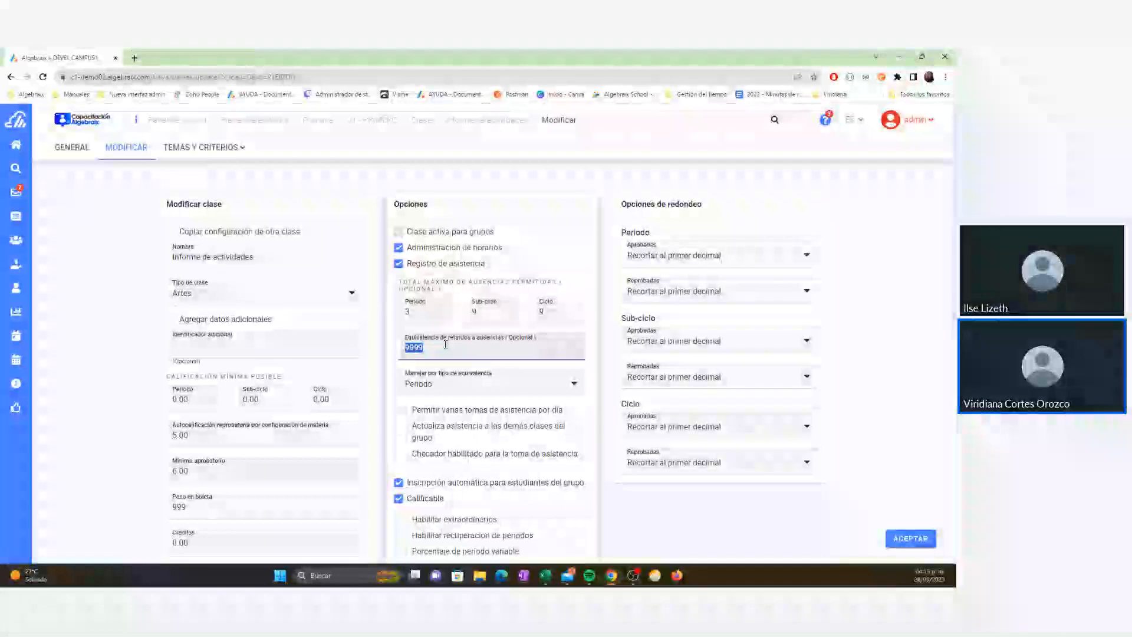
{"action": "left_click", "coordinate": [445, 345]}
{"action": "double_click", "coordinate": [413, 348]}
{"action": "type", "text": "3"}
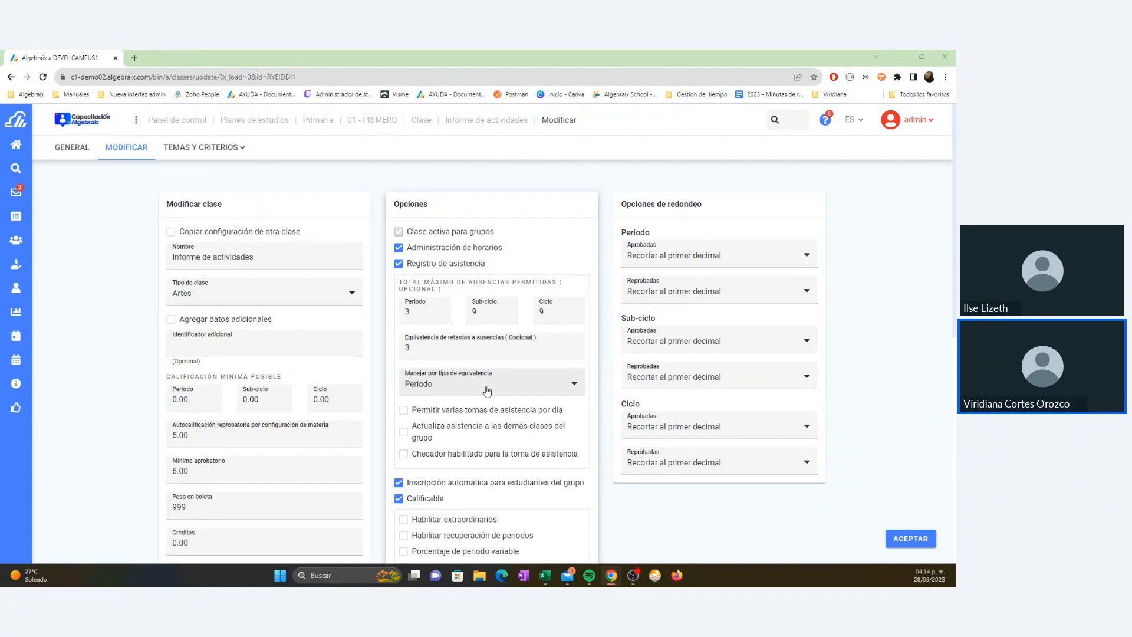
Step: Review the tardiness equivalence value and the choices available for Manejar por tipo de equivalencia
{"action": "scroll", "coordinate": [448, 378], "scroll_direction": "down", "scroll_amount": 2}
{"action": "left_click", "coordinate": [409, 248]}
{"action": "left_click_drag", "start_coordinate": [410, 248], "coordinate": [404, 246]}
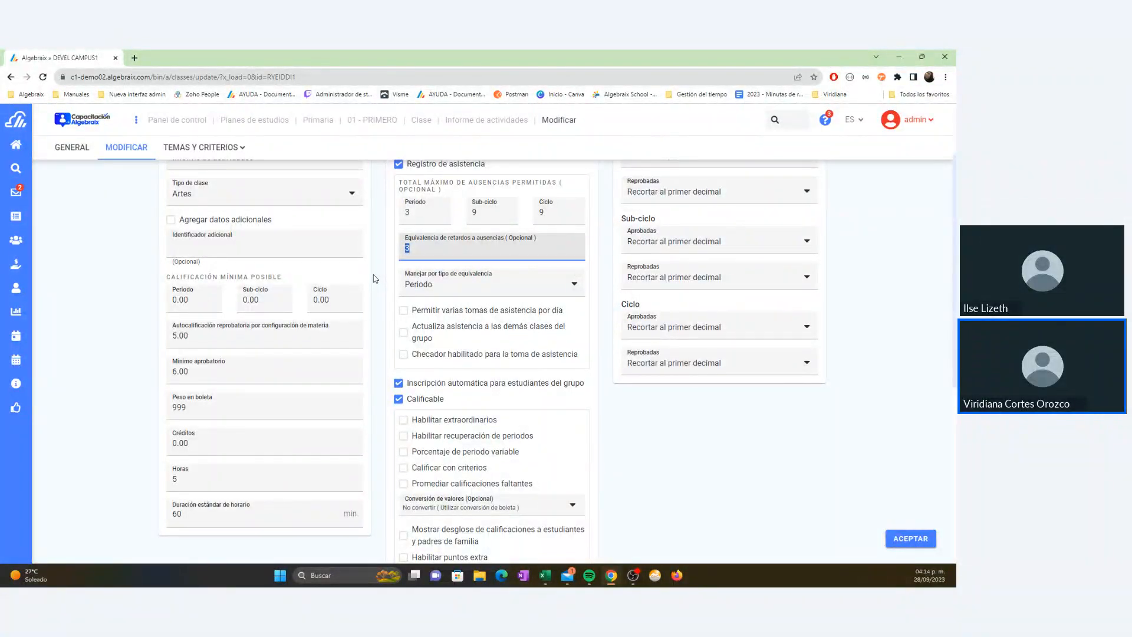
{"action": "left_click", "coordinate": [415, 247]}
{"action": "double_click", "coordinate": [411, 247]}
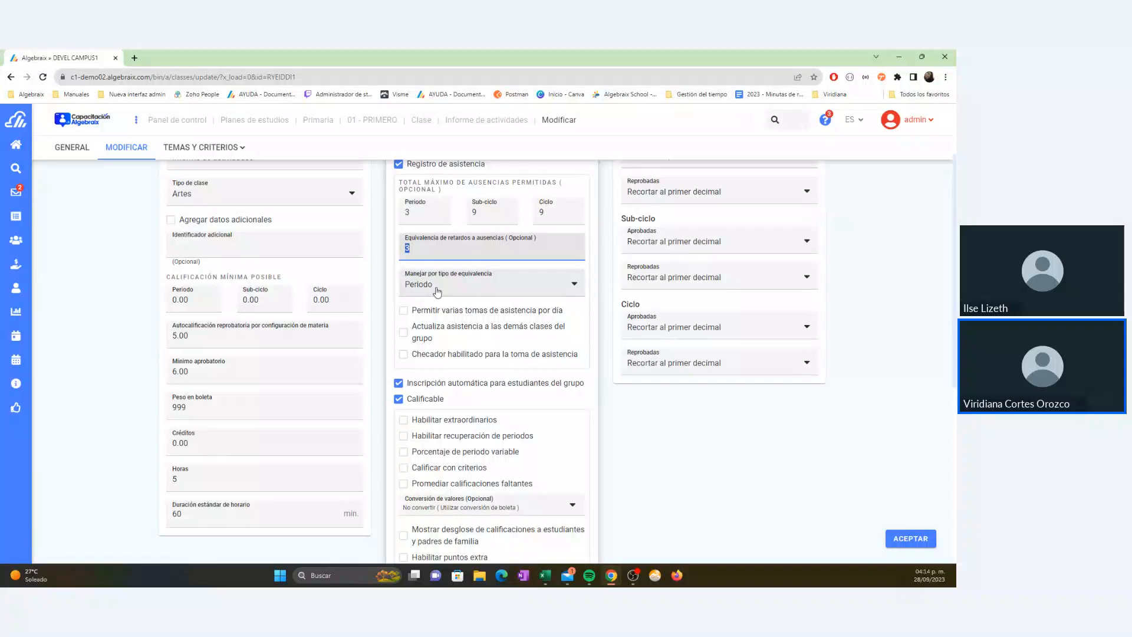
{"action": "left_click", "coordinate": [437, 291]}
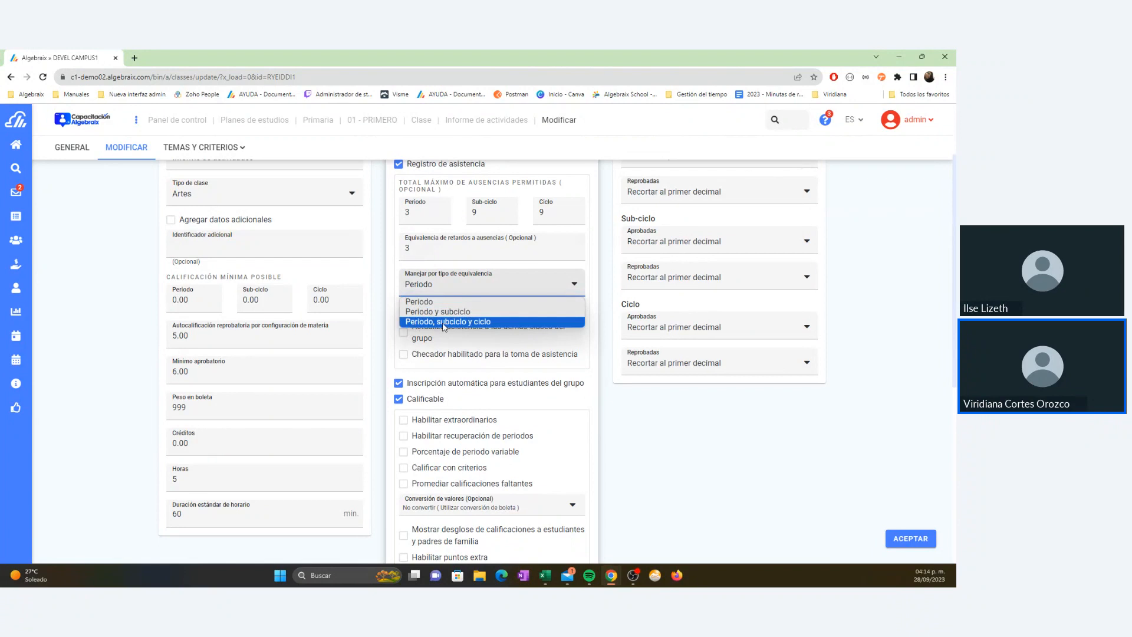
{"action": "left_click", "coordinate": [387, 276]}
Step: Enable both Permitir varias tomas de asistencia por día and Actualiza asistencia a las demás clases del grupo
{"action": "scroll", "coordinate": [387, 287], "scroll_direction": "down", "scroll_amount": 1}
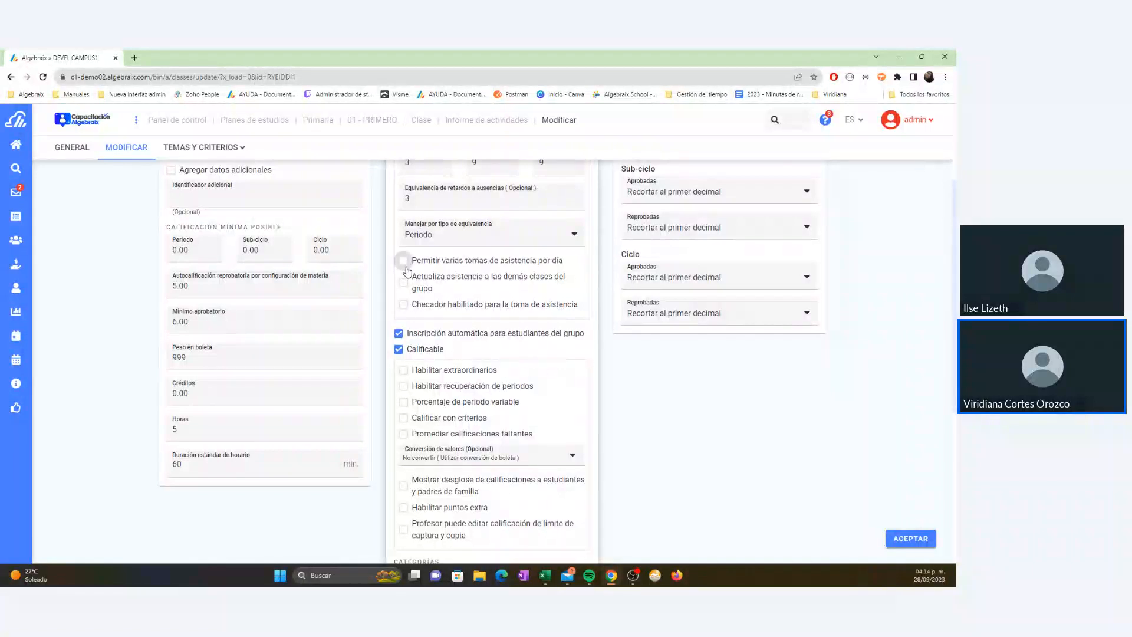
{"action": "mouse_move", "coordinate": [413, 267]}
{"action": "left_mouse_down"}
{"action": "mouse_move", "coordinate": [554, 277]}
{"action": "mouse_move", "coordinate": [402, 263]}
{"action": "left_mouse_up"}
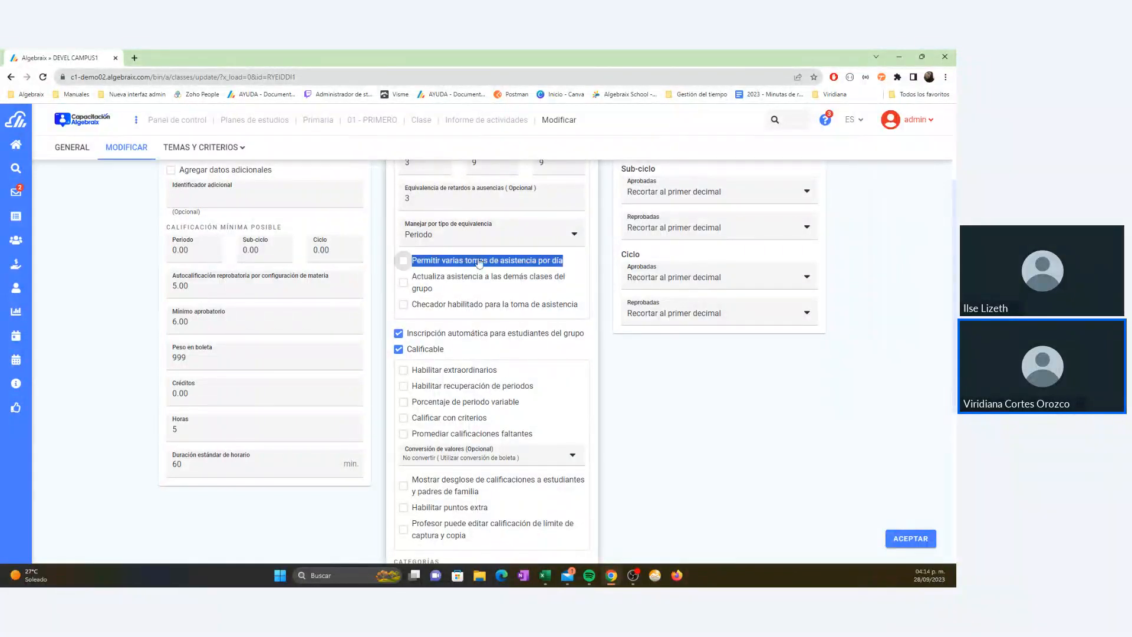
{"action": "left_click", "coordinate": [401, 263]}
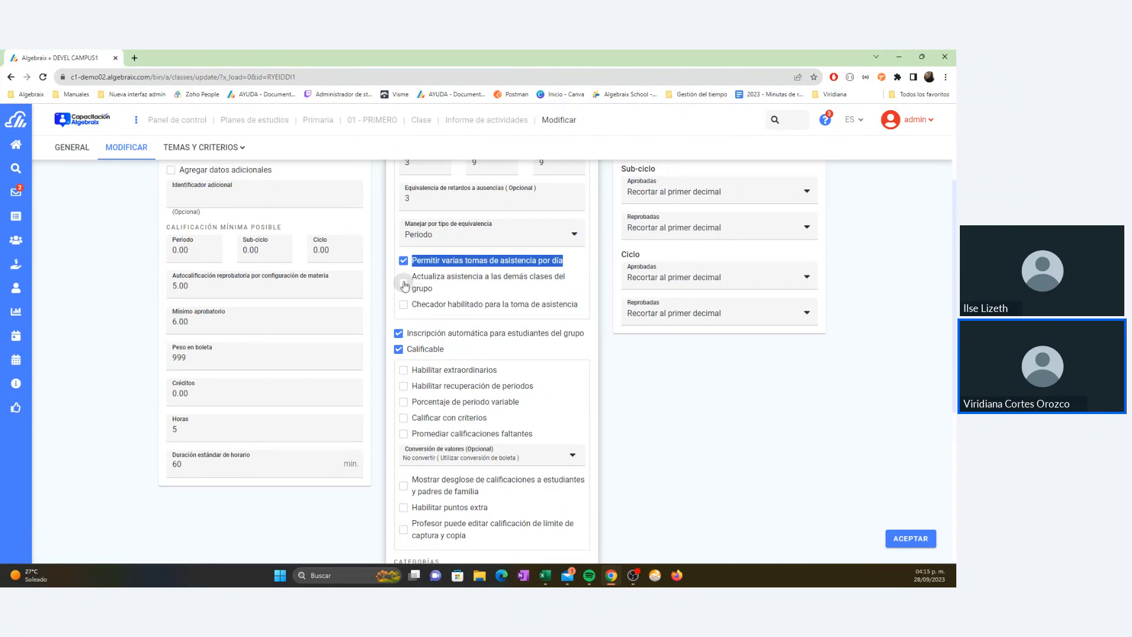
{"action": "left_click", "coordinate": [404, 284]}
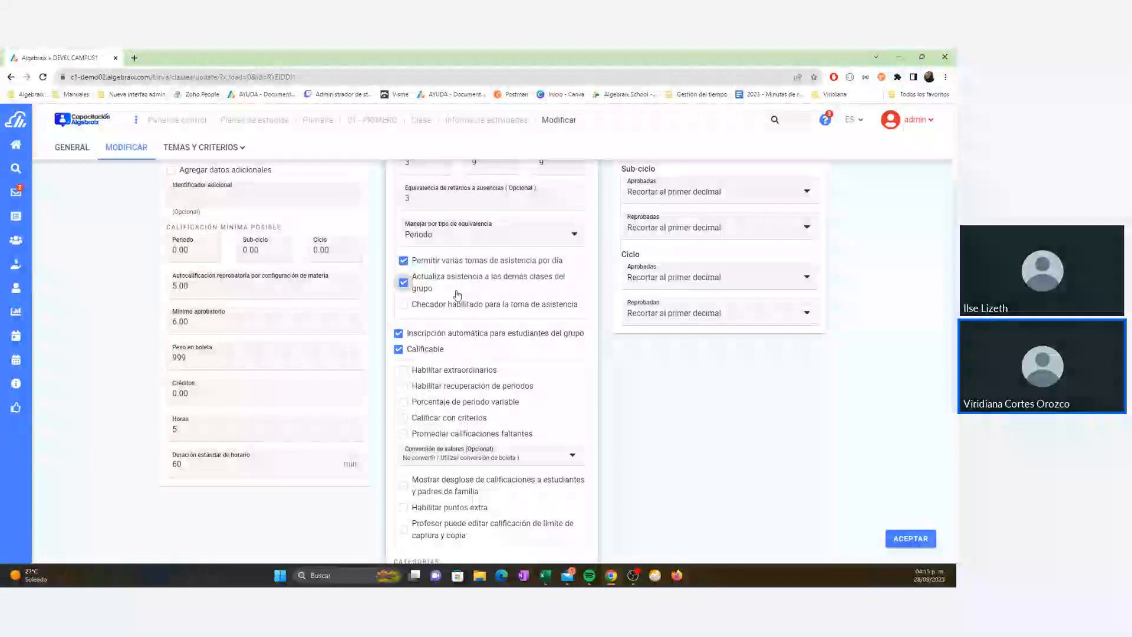
{"action": "triple_click", "coordinate": [436, 292]}
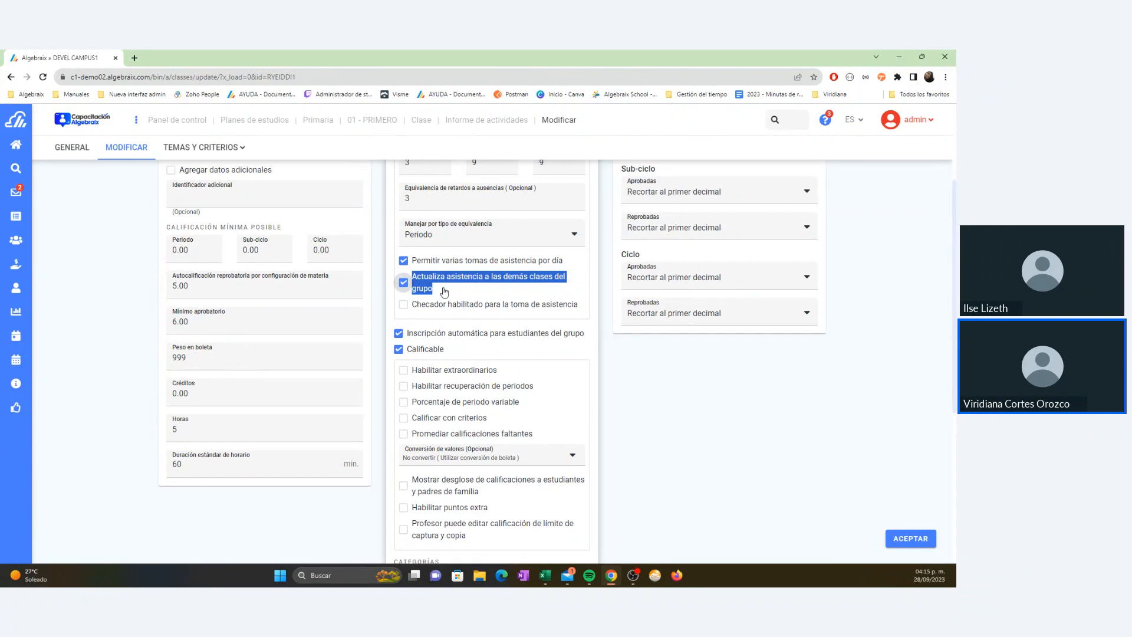
{"action": "left_click", "coordinate": [421, 281]}
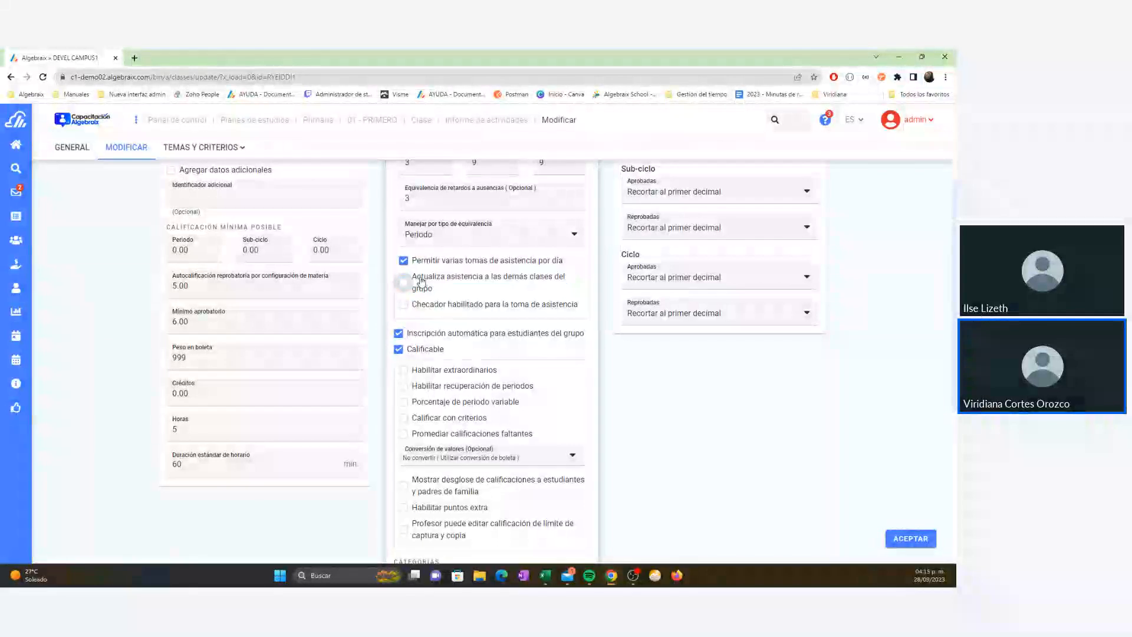
{"action": "mouse_move", "coordinate": [411, 282]}
{"action": "left_mouse_down"}
{"action": "mouse_move", "coordinate": [449, 292]}
{"action": "mouse_move", "coordinate": [428, 287]}
{"action": "left_mouse_up"}
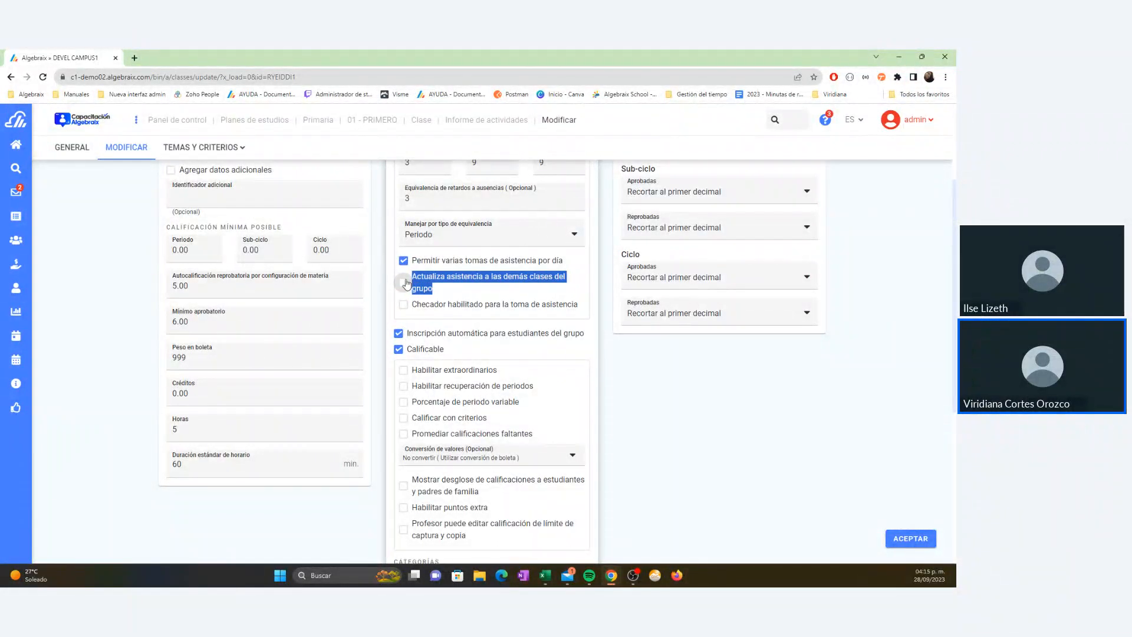
{"action": "left_click", "coordinate": [405, 283]}
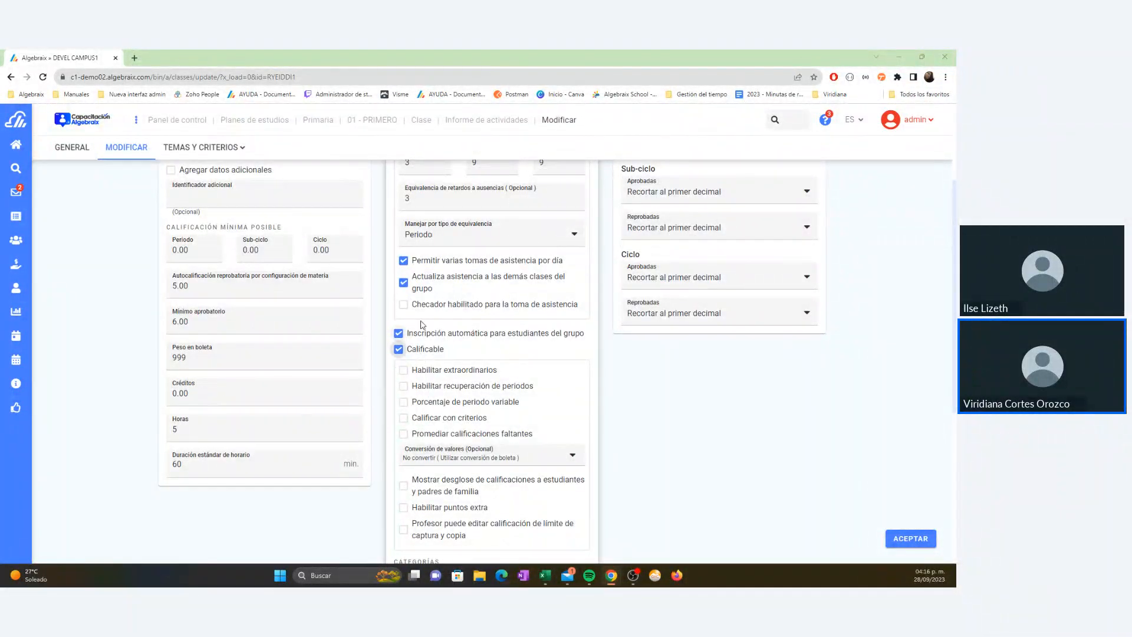
Step: Check the automatic group enrolment option and enable Calificar con criterios in the grading options
{"action": "left_click_drag", "start_coordinate": [405, 335], "coordinate": [586, 334]}
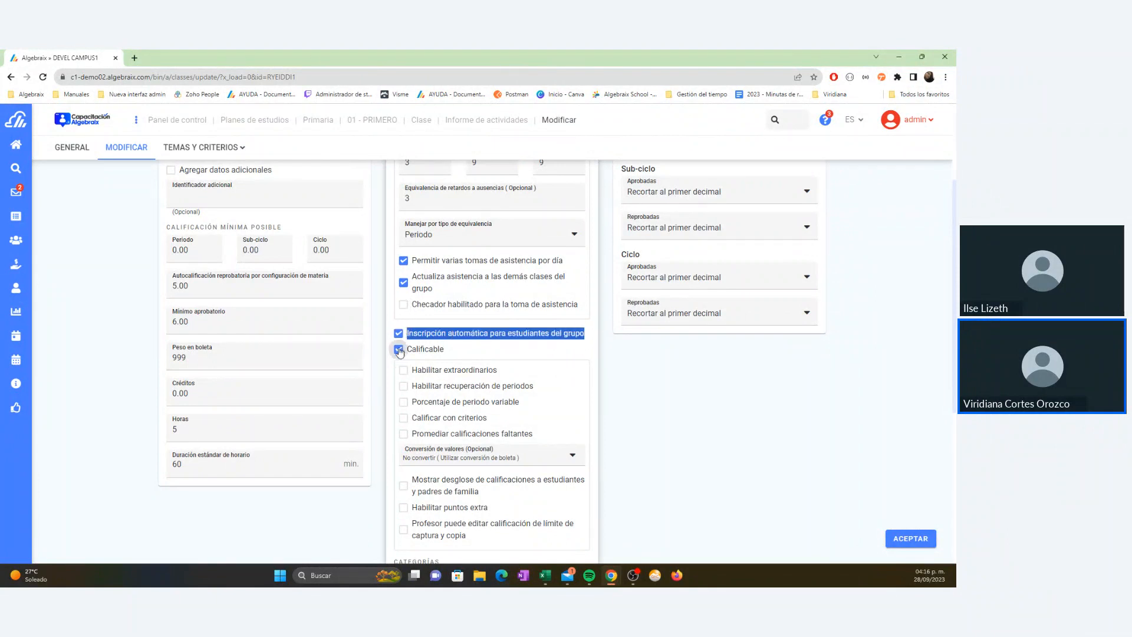
{"action": "scroll", "coordinate": [483, 353], "scroll_direction": "up", "scroll_amount": 1}
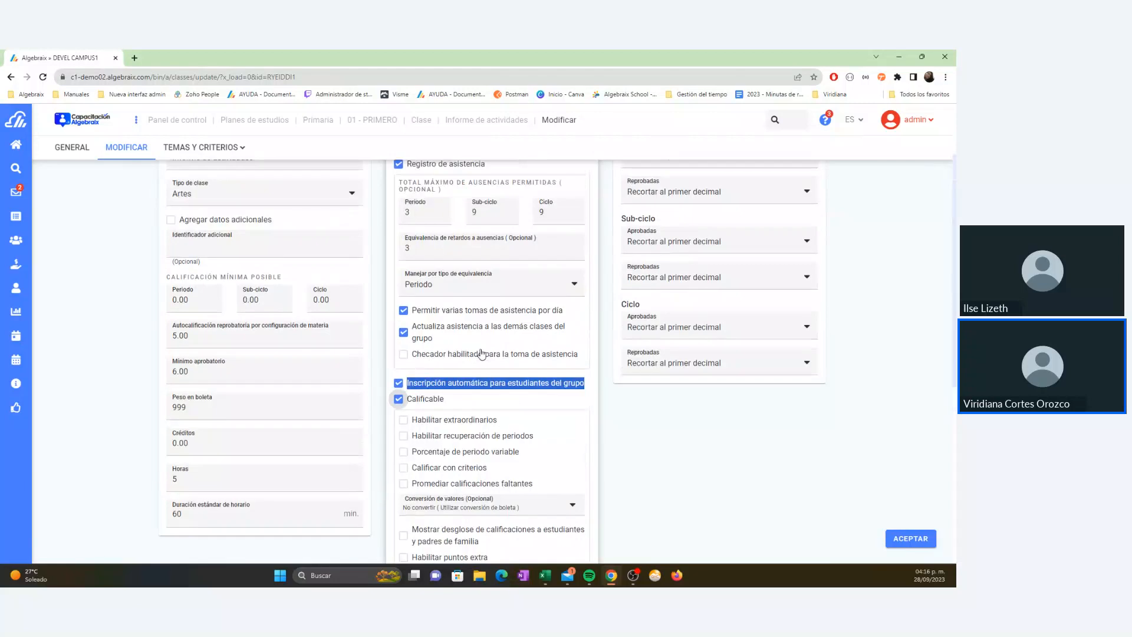
{"action": "scroll", "coordinate": [472, 354], "scroll_direction": "down", "scroll_amount": 3}
{"action": "left_click", "coordinate": [419, 323]}
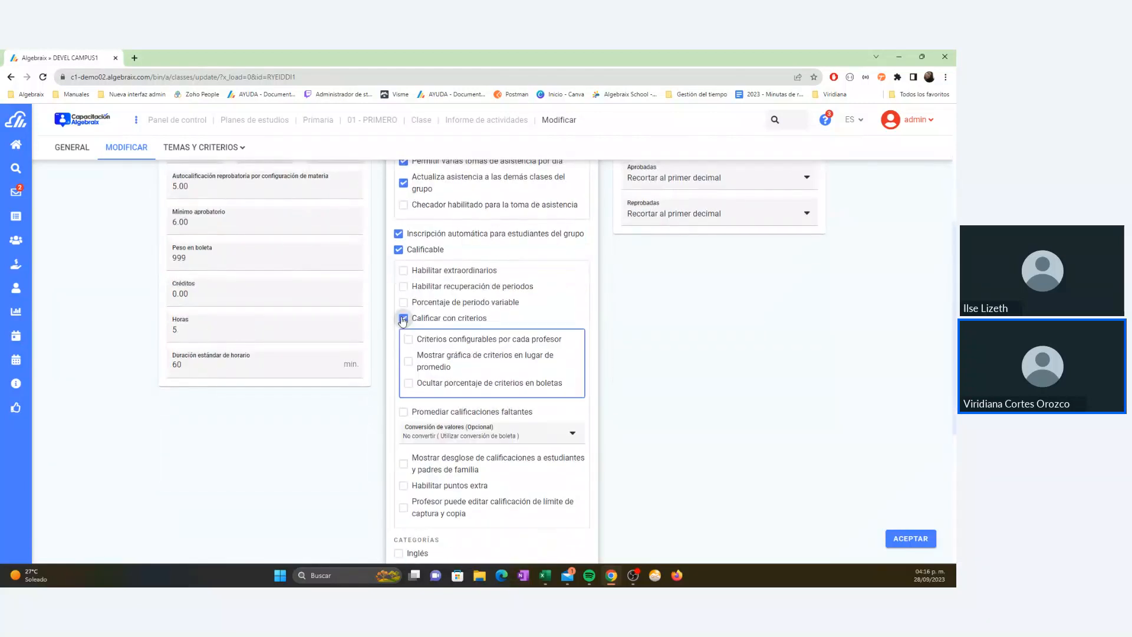
{"action": "left_click_drag", "start_coordinate": [405, 323], "coordinate": [499, 325]}
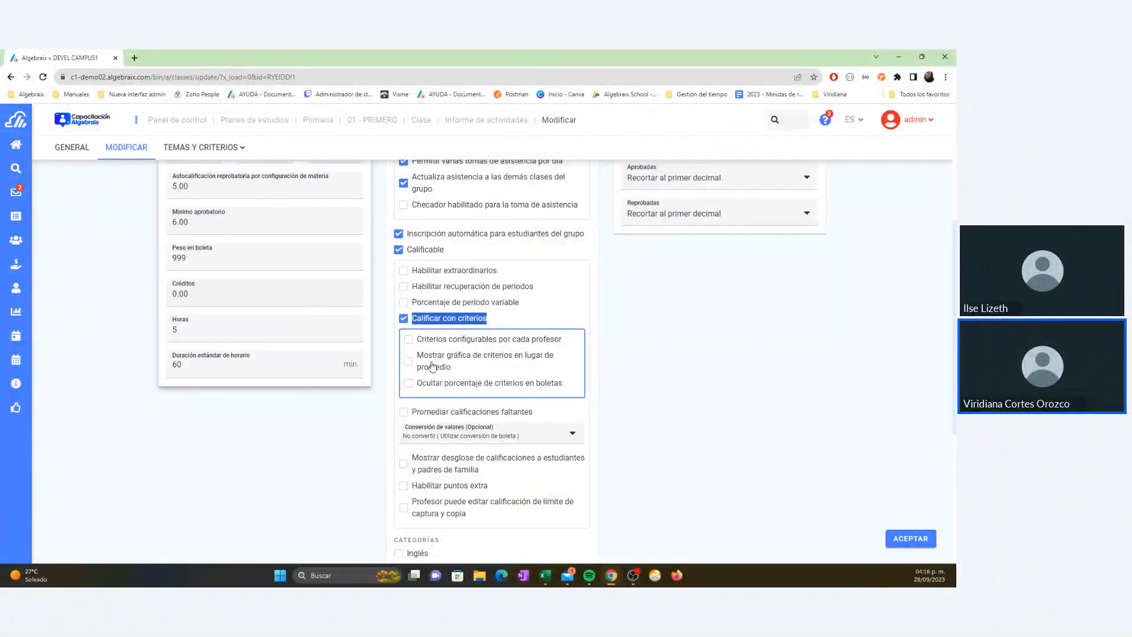
Step: Enable Criterios configurables por cada profesor with the option Utilizar el redondeo de la clase
{"action": "left_click", "coordinate": [408, 339]}
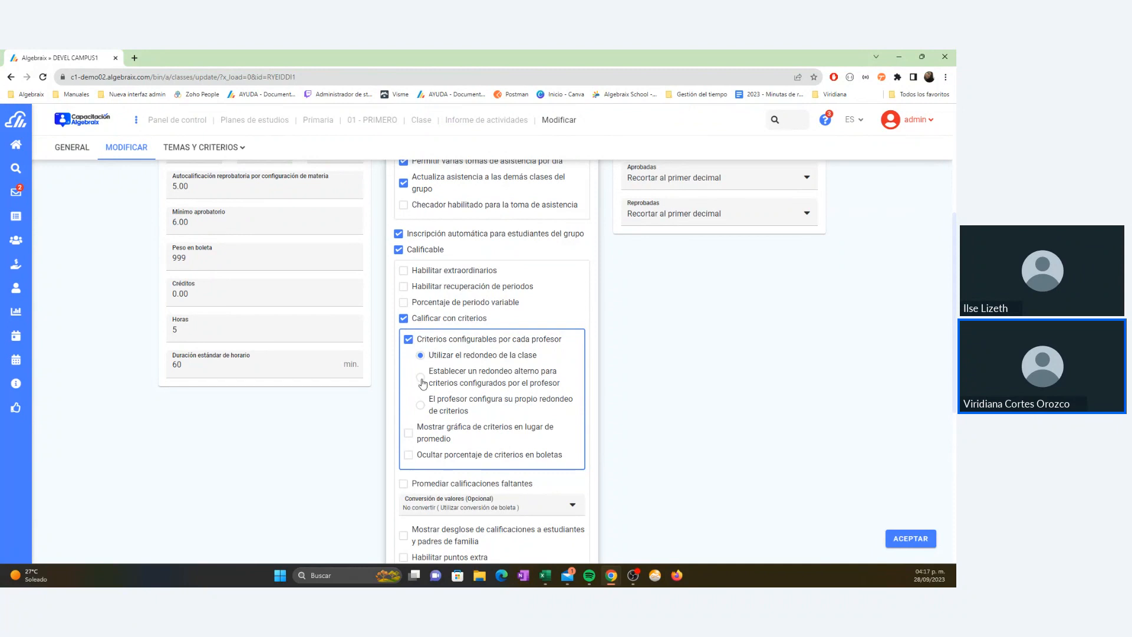
{"action": "left_click", "coordinate": [421, 406]}
{"action": "left_click", "coordinate": [420, 356]}
{"action": "scroll", "coordinate": [498, 371], "scroll_direction": "down", "scroll_amount": 3}
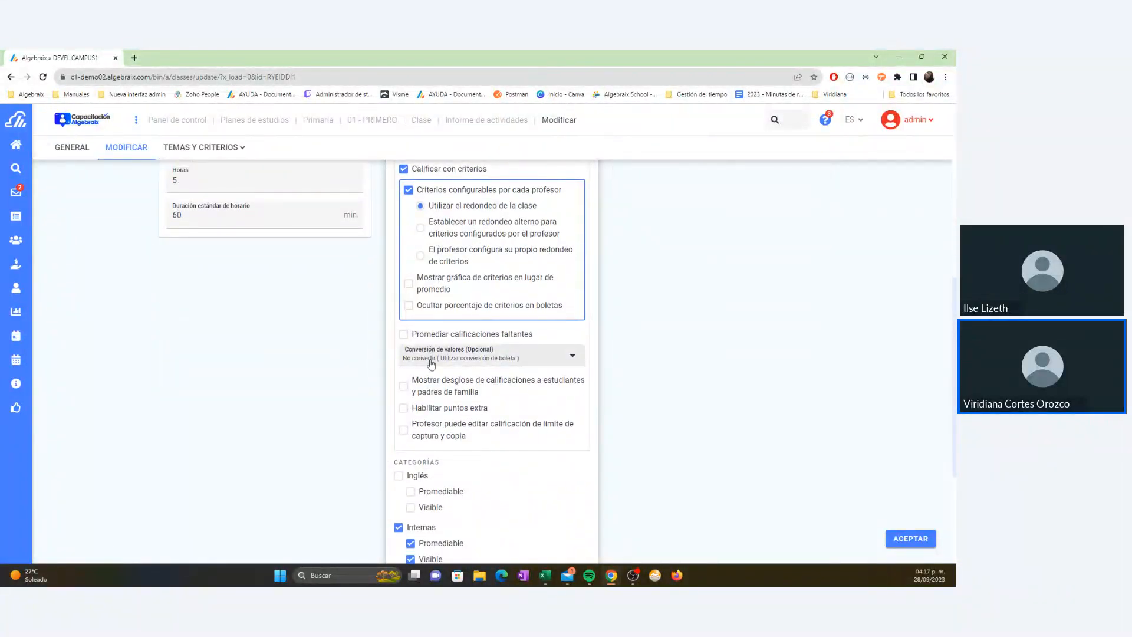
{"action": "scroll", "coordinate": [441, 394], "scroll_direction": "down", "scroll_amount": 1}
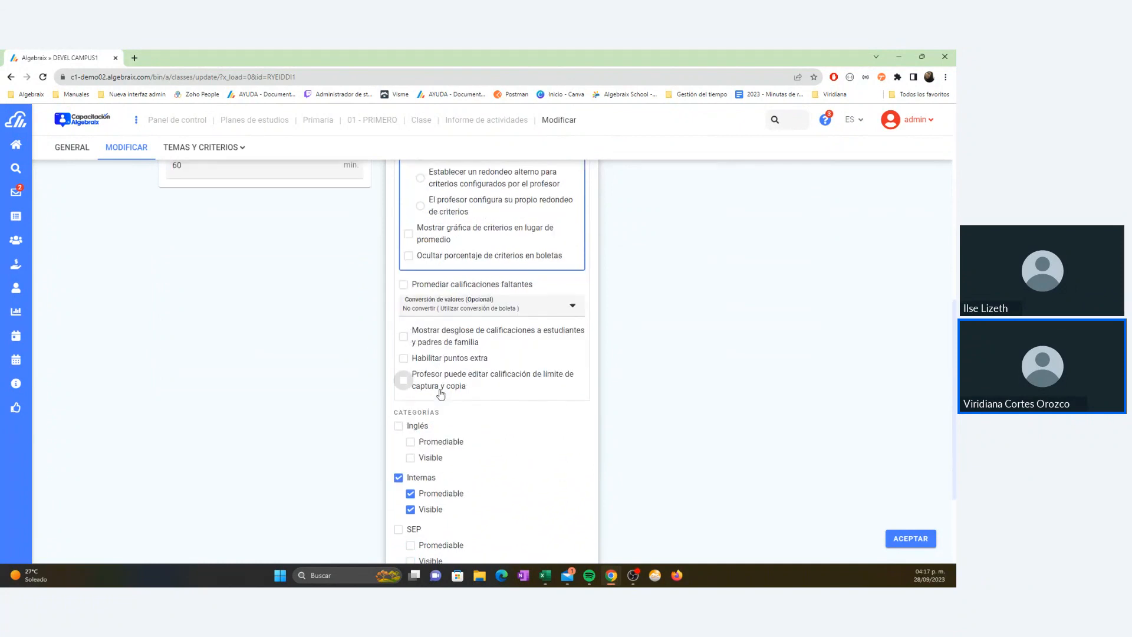
Step: Try the Promediar calificaciones faltantes option in the grading options, then clear it again
{"action": "scroll", "coordinate": [442, 348], "scroll_direction": "up", "scroll_amount": 2}
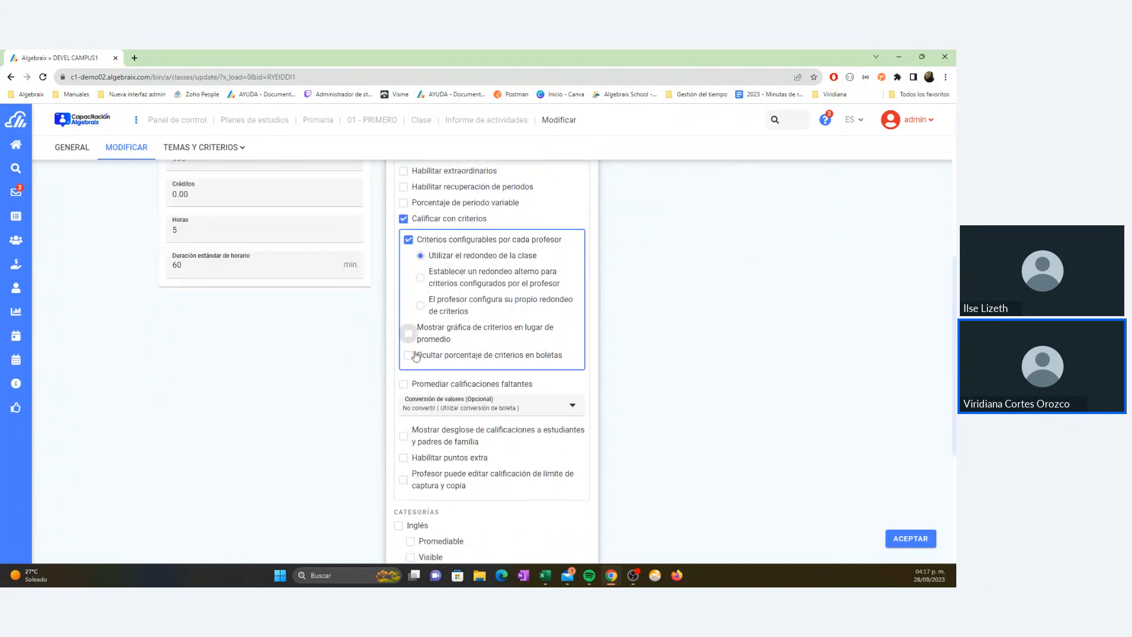
{"action": "left_click", "coordinate": [404, 384]}
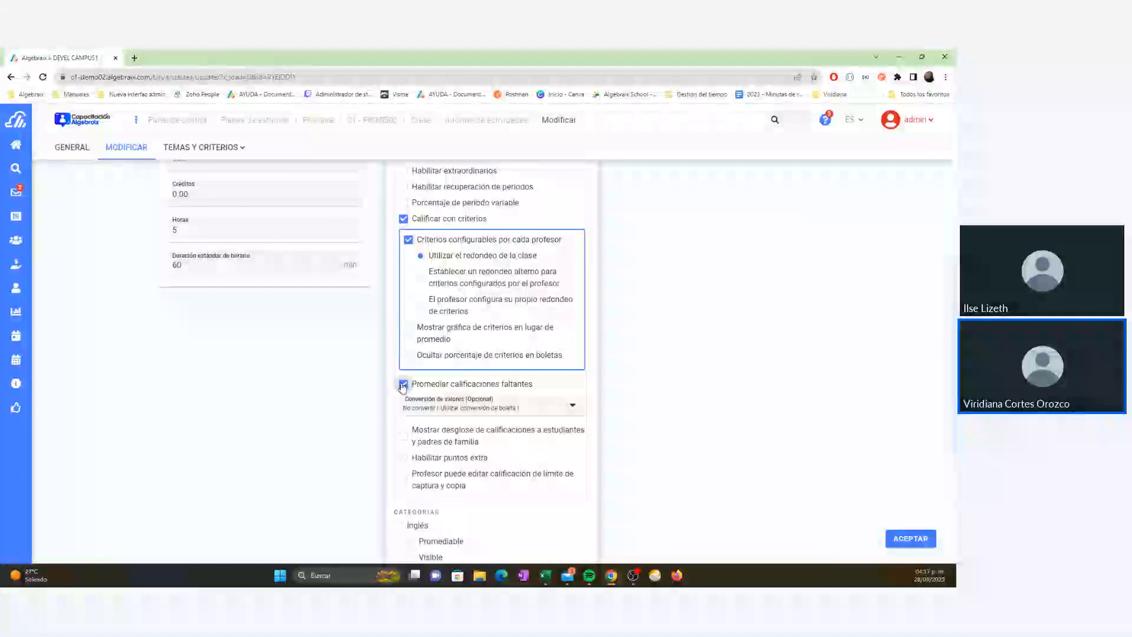
{"action": "left_click", "coordinate": [401, 385]}
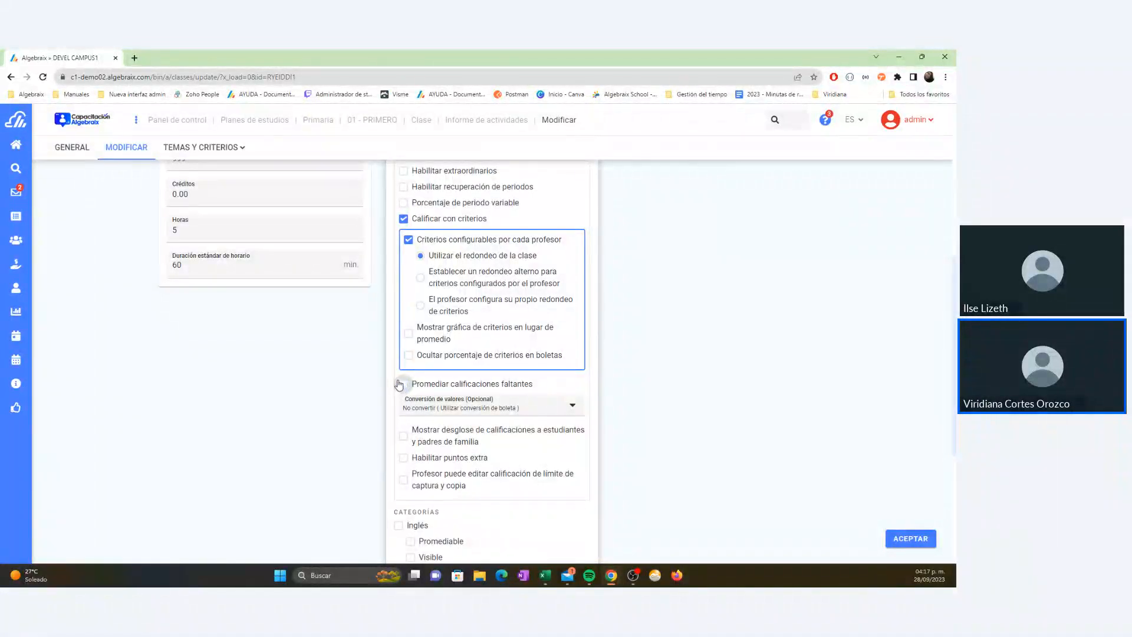
Step: Try the option Mostrar desglose de calificaciones a estudiantes y padres de familia, comparing it with the criteria settings, and clear it again
{"action": "scroll", "coordinate": [413, 341], "scroll_direction": "down", "scroll_amount": 2}
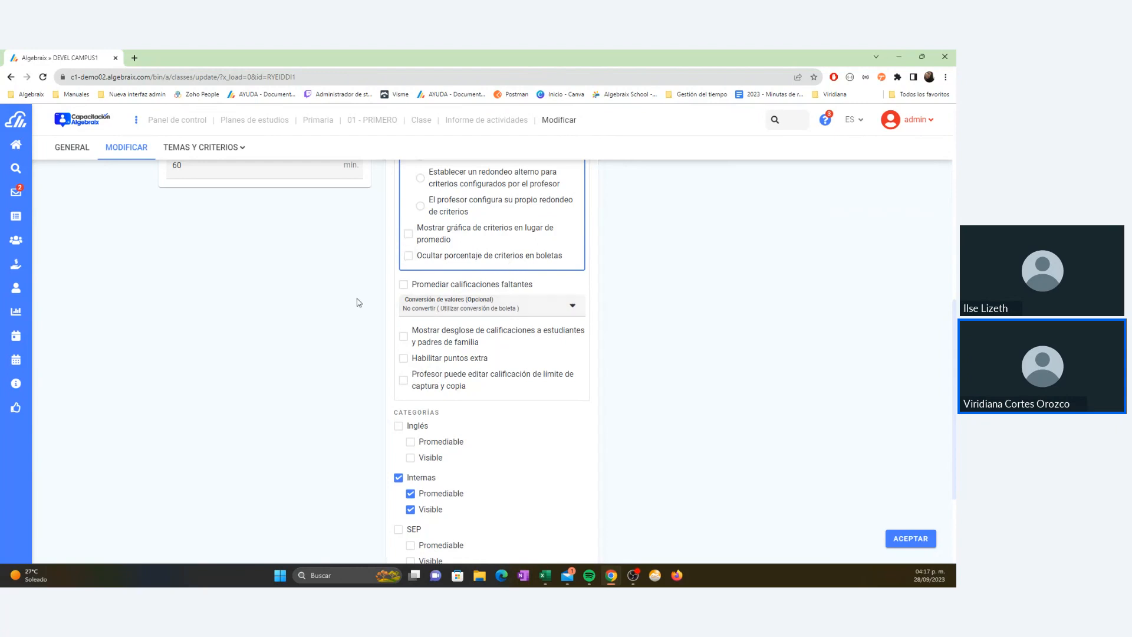
{"action": "left_click", "coordinate": [404, 337]}
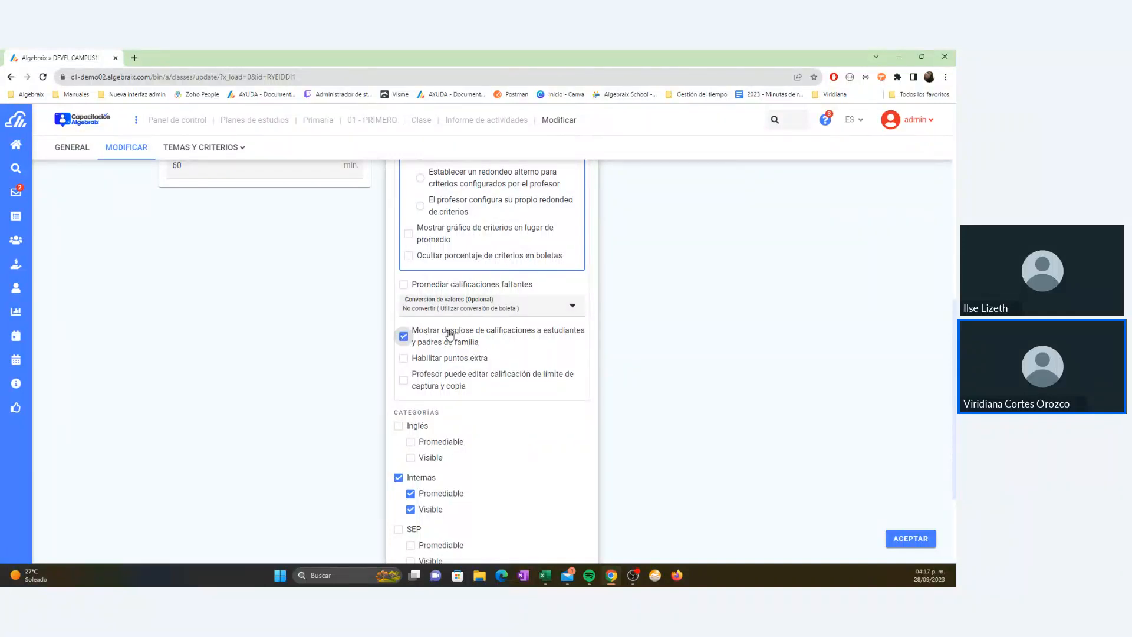
{"action": "scroll", "coordinate": [450, 335], "scroll_direction": "up", "scroll_amount": 2}
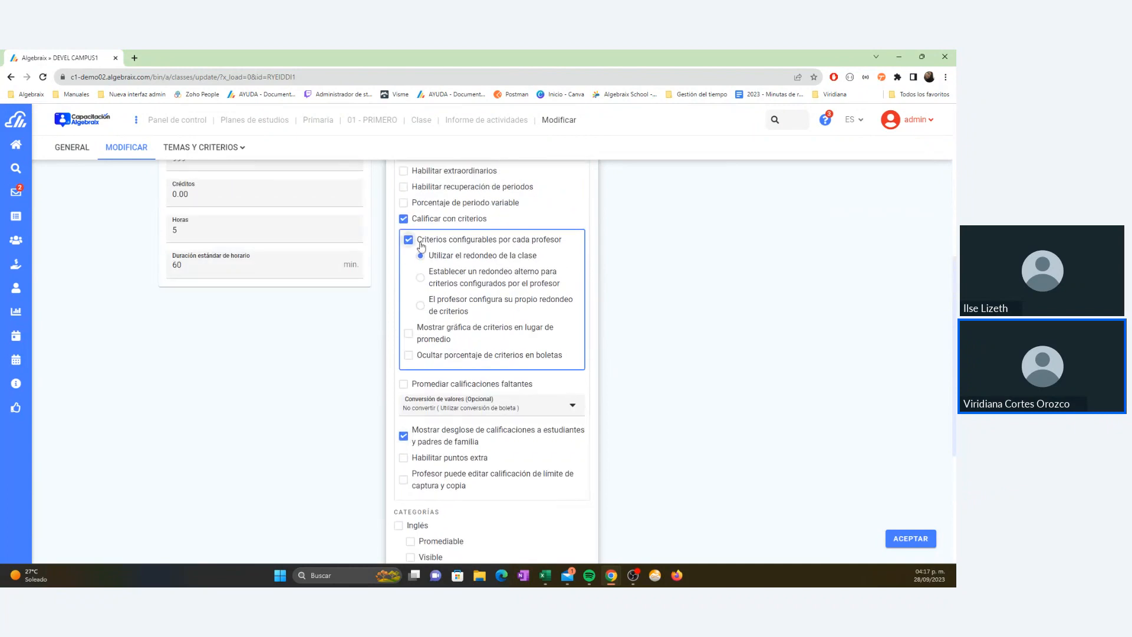
{"action": "scroll", "coordinate": [407, 330], "scroll_direction": "down", "scroll_amount": 3}
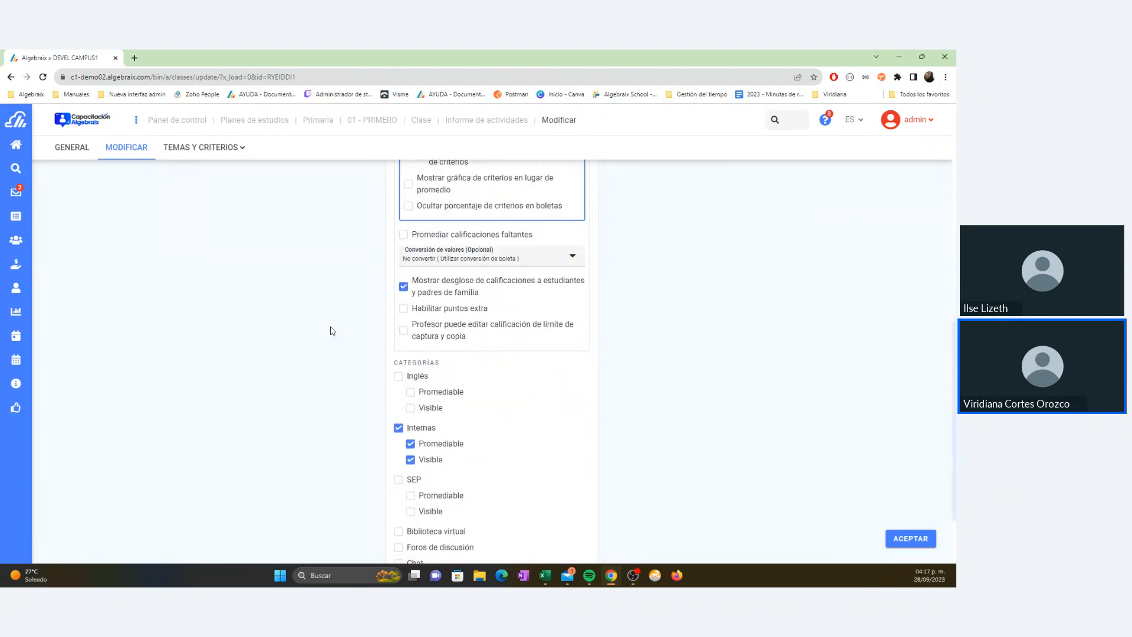
{"action": "left_click", "coordinate": [404, 286]}
Step: Enable Habilitar puntos extra and Profesor puede editar calificación de límite de captura y copia in the grading options
{"action": "left_click", "coordinate": [403, 308]}
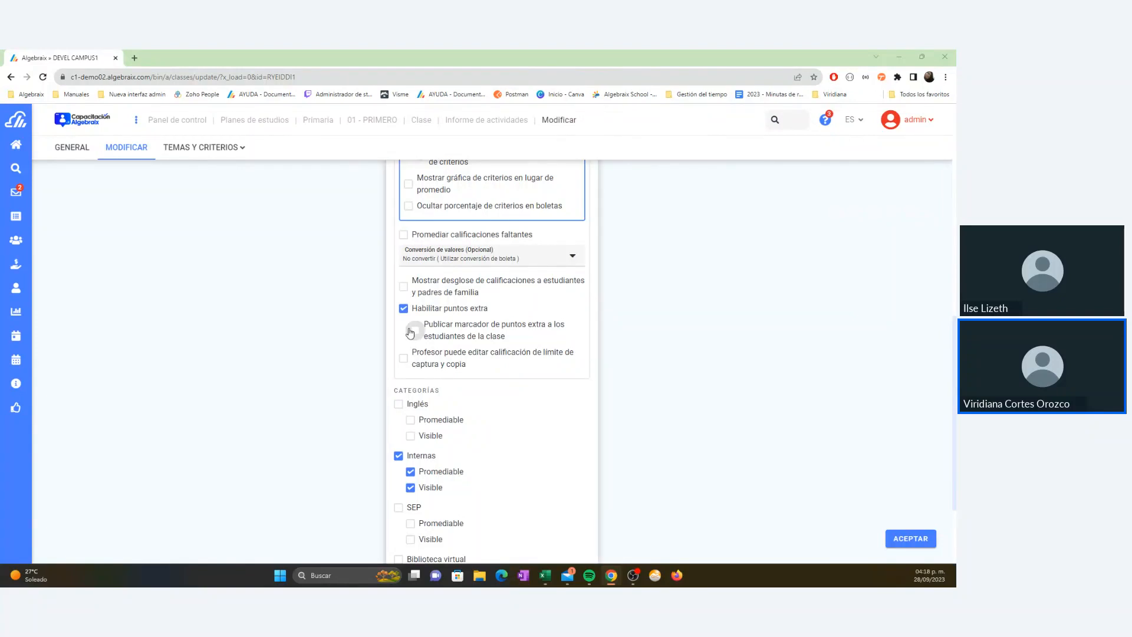
{"action": "left_click", "coordinate": [411, 358]}
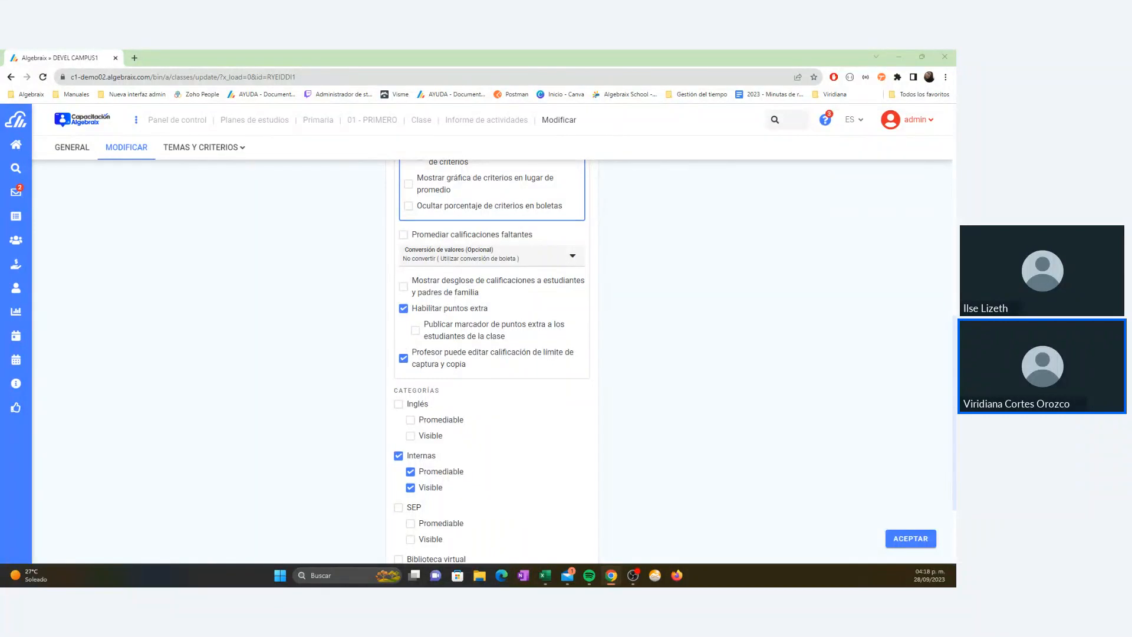
{"action": "double_click", "coordinate": [413, 390]}
{"action": "left_click", "coordinate": [349, 387]}
Step: Enable Biblioteca virtual, Foros de discusión and Chat for the class below the Categorías settings
{"action": "scroll", "coordinate": [348, 388], "scroll_direction": "down", "scroll_amount": 2}
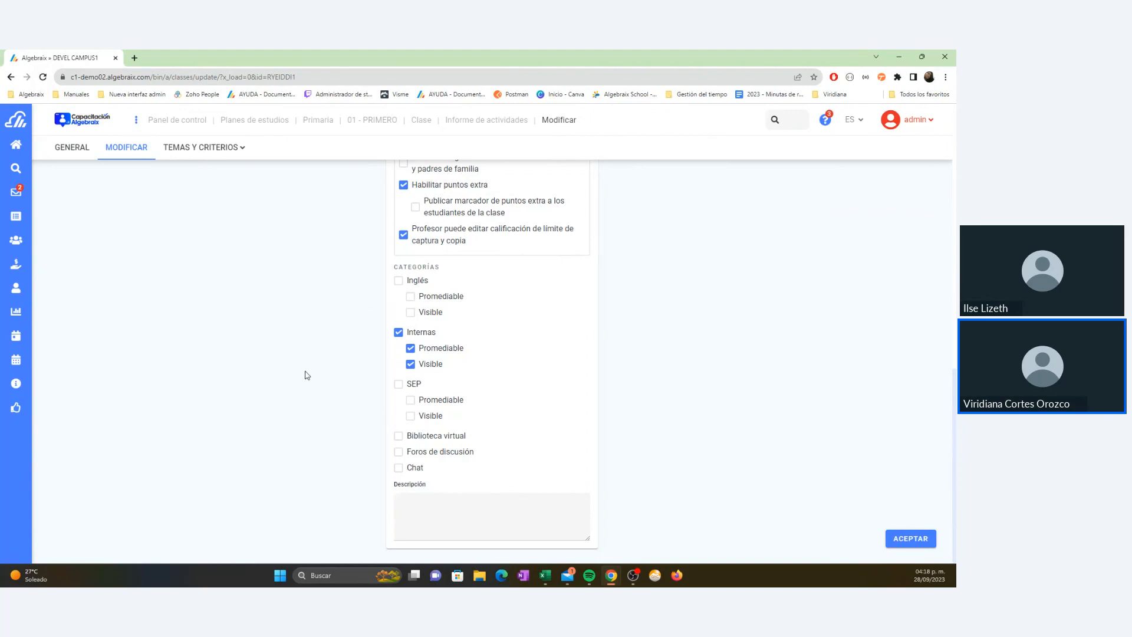
{"action": "left_click", "coordinate": [399, 437]}
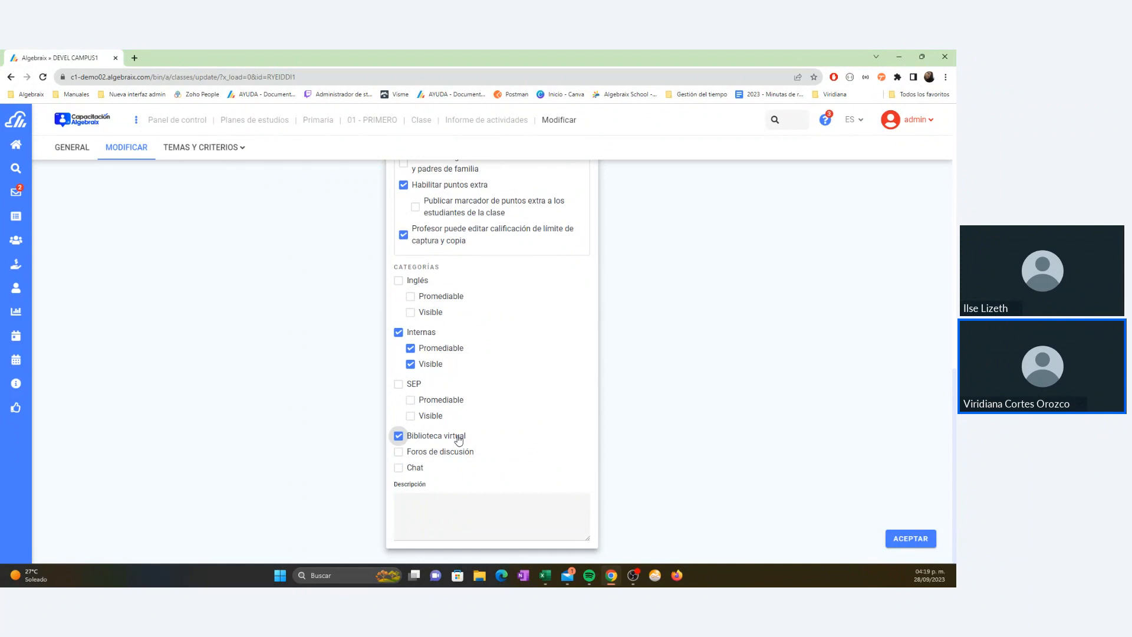
{"action": "left_click", "coordinate": [405, 437]}
{"action": "left_click", "coordinate": [399, 455]}
{"action": "left_click", "coordinate": [398, 436]}
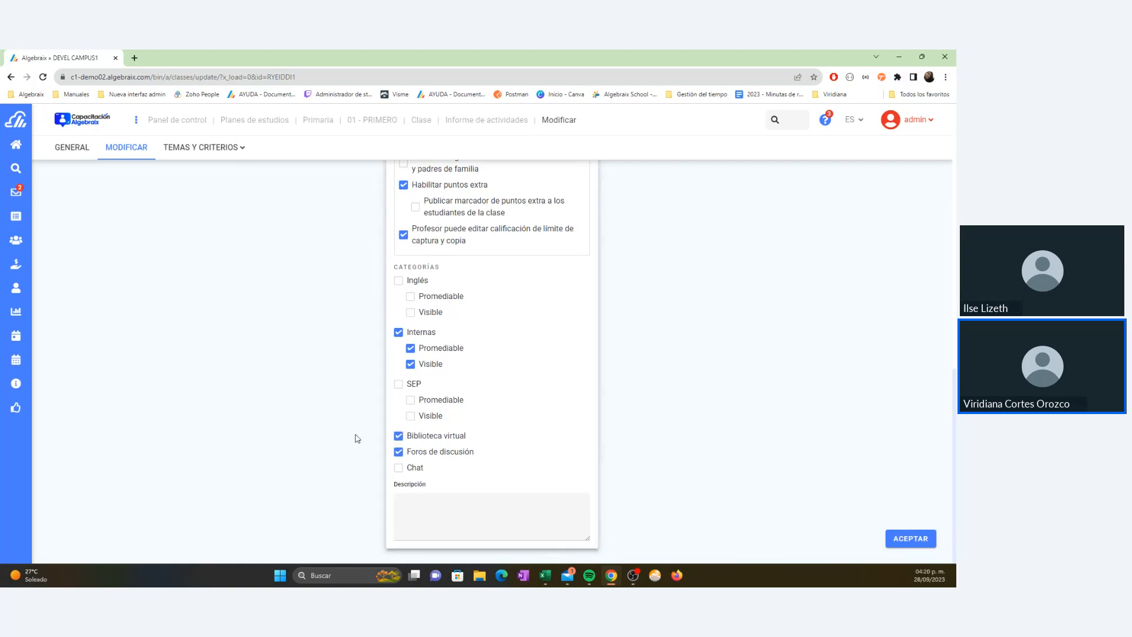
{"action": "left_click", "coordinate": [399, 467]}
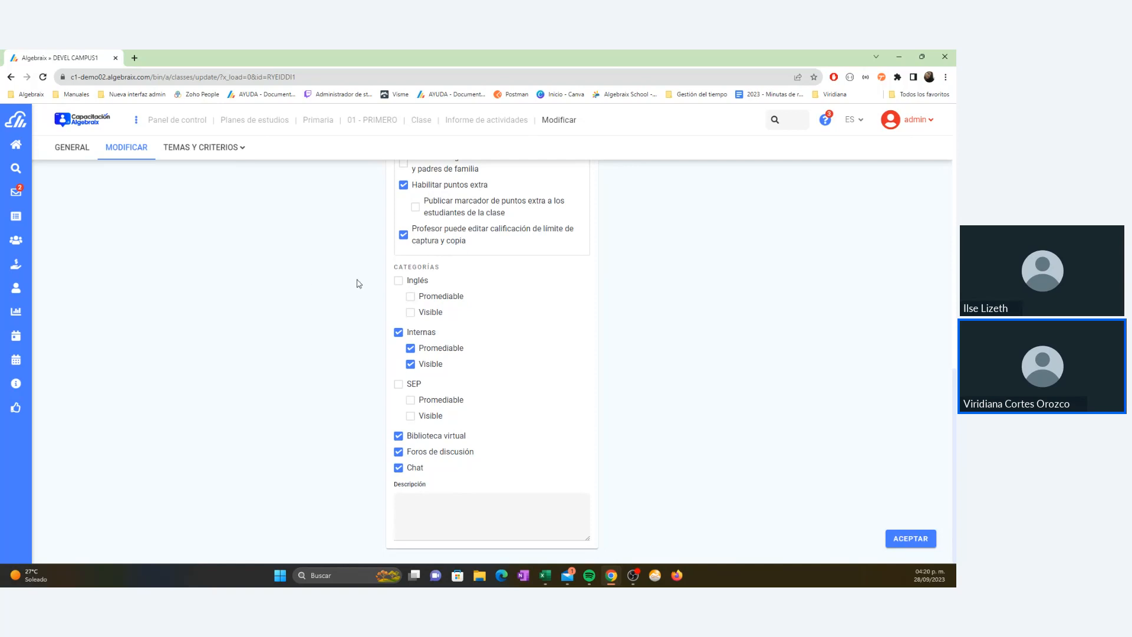
Step: Look over the configured class options from the end of the form to its start and switch to the presentation slides
{"action": "scroll", "coordinate": [359, 275], "scroll_direction": "up", "scroll_amount": 4}
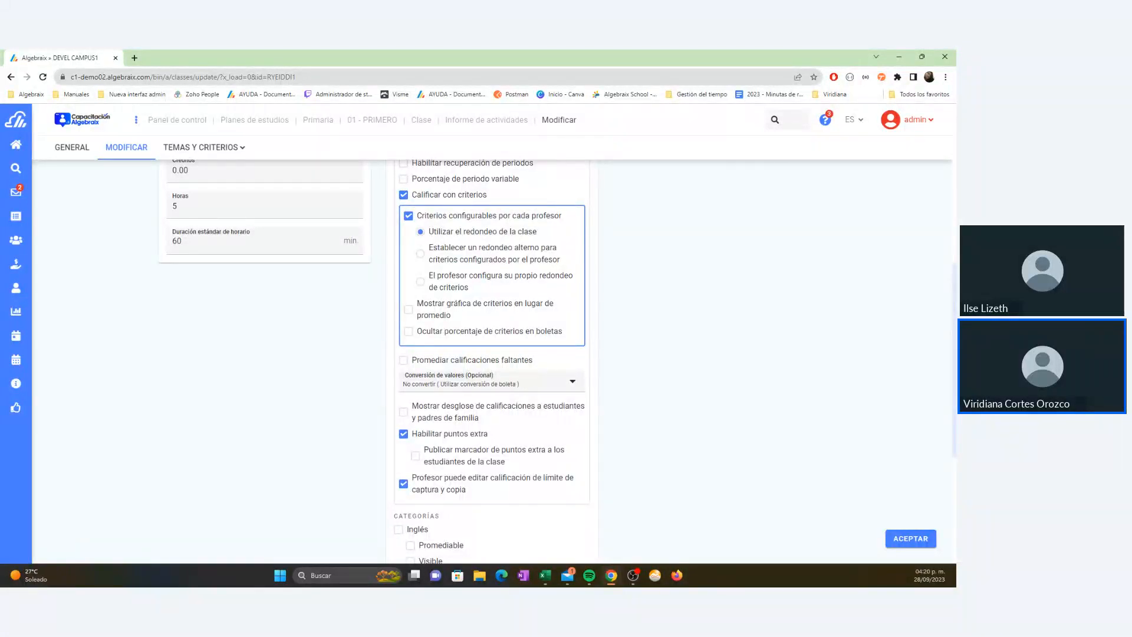
{"action": "scroll", "coordinate": [494, 321], "scroll_direction": "up", "scroll_amount": 6}
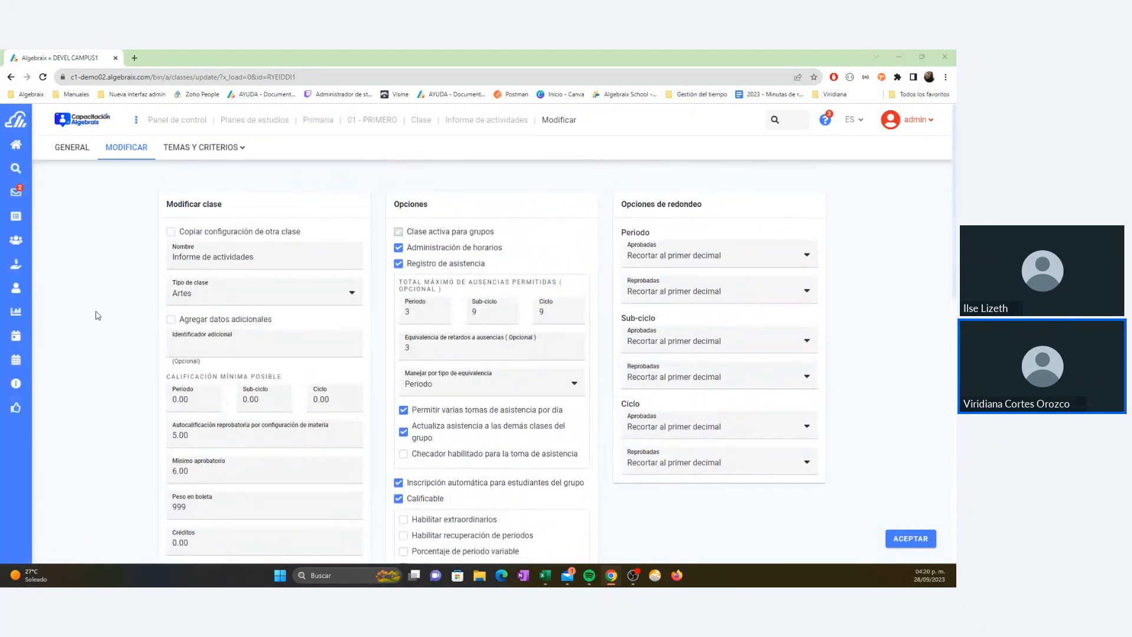
{"action": "key", "text": "alt+Tab"}
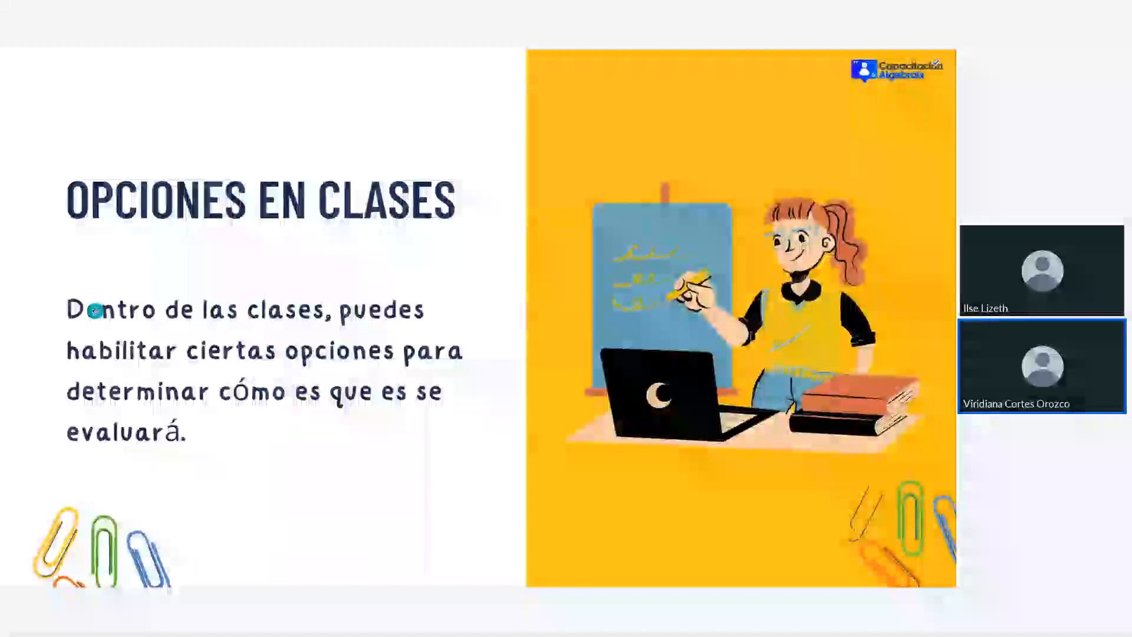
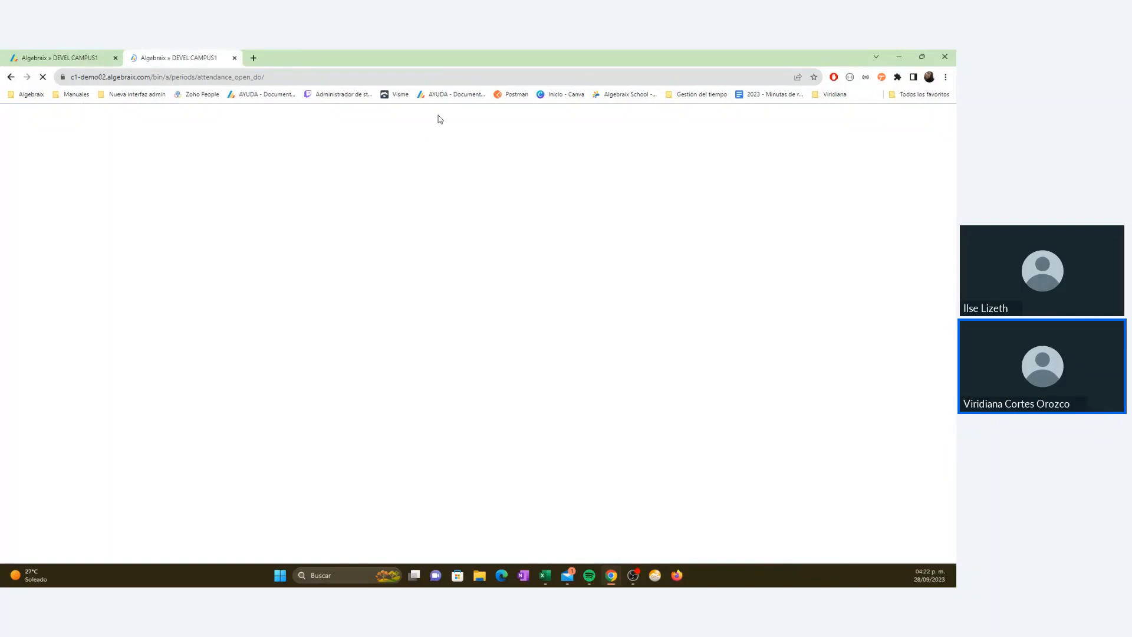
Step: Search for the teacher by first name and enter the teacher's session in supervision mode
{"action": "left_click", "coordinate": [785, 118]}
{"action": "type", "text": "lla"}
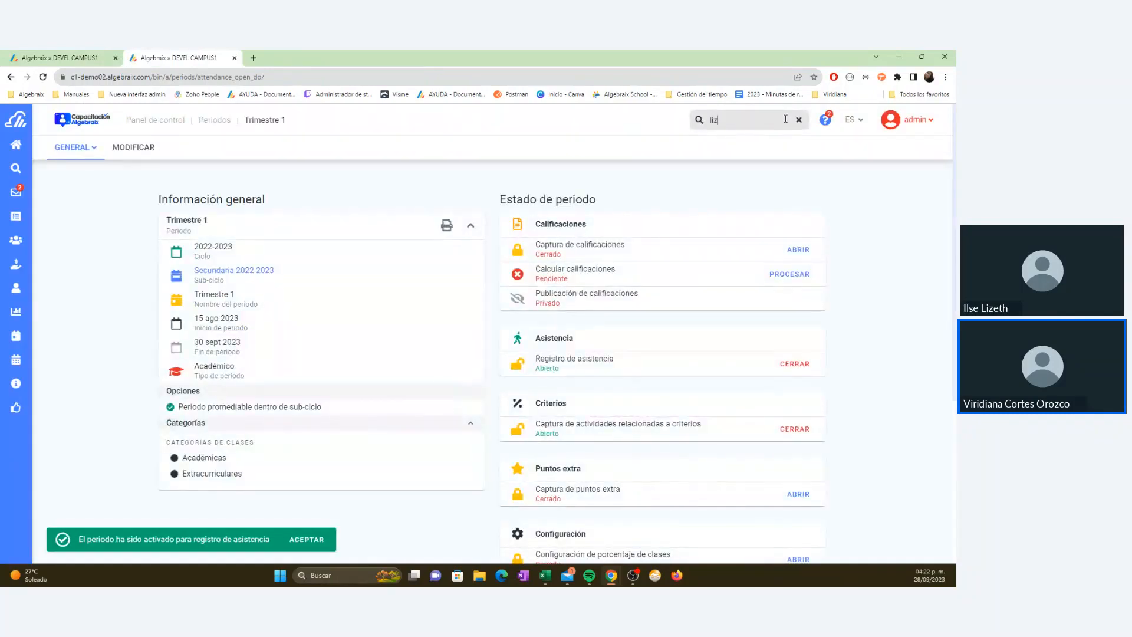
{"action": "type", "text": "beth"}
{"action": "key", "text": "Return"}
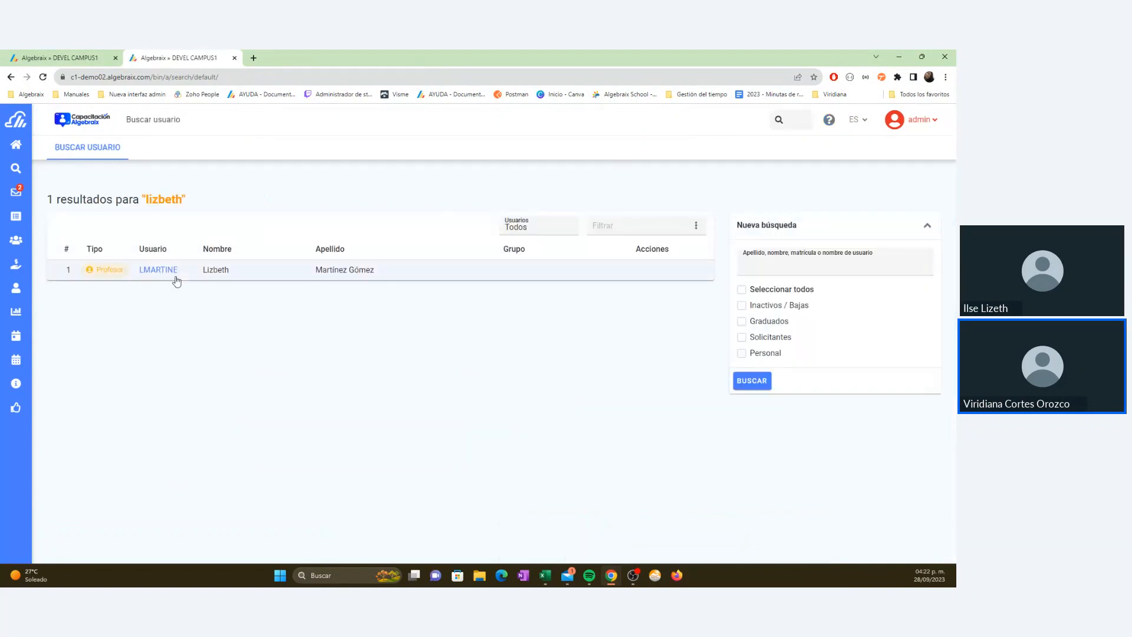
{"action": "left_click", "coordinate": [175, 275]}
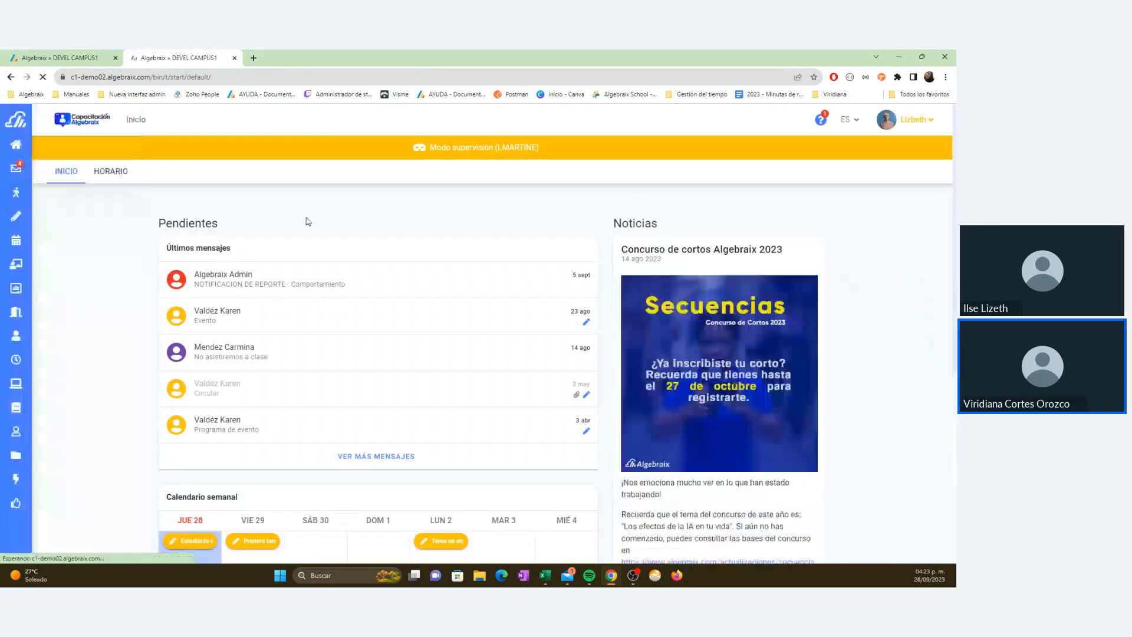
Step: Review the Asistencia de grupos and Asistencia de clases sections of the teacher's daily attendance for 28/09/2023
{"action": "left_click_drag", "start_coordinate": [337, 299], "coordinate": [429, 289]}
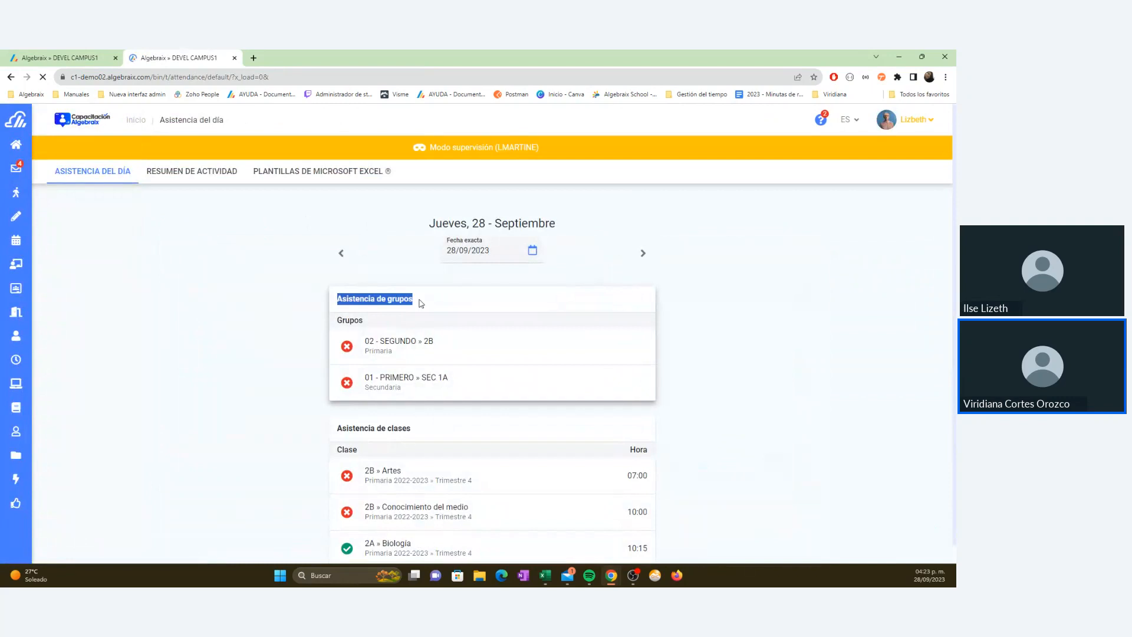
{"action": "left_click", "coordinate": [270, 313]}
{"action": "scroll", "coordinate": [271, 312], "scroll_direction": "down", "scroll_amount": 1}
{"action": "left_click_drag", "start_coordinate": [337, 409], "coordinate": [429, 409]}
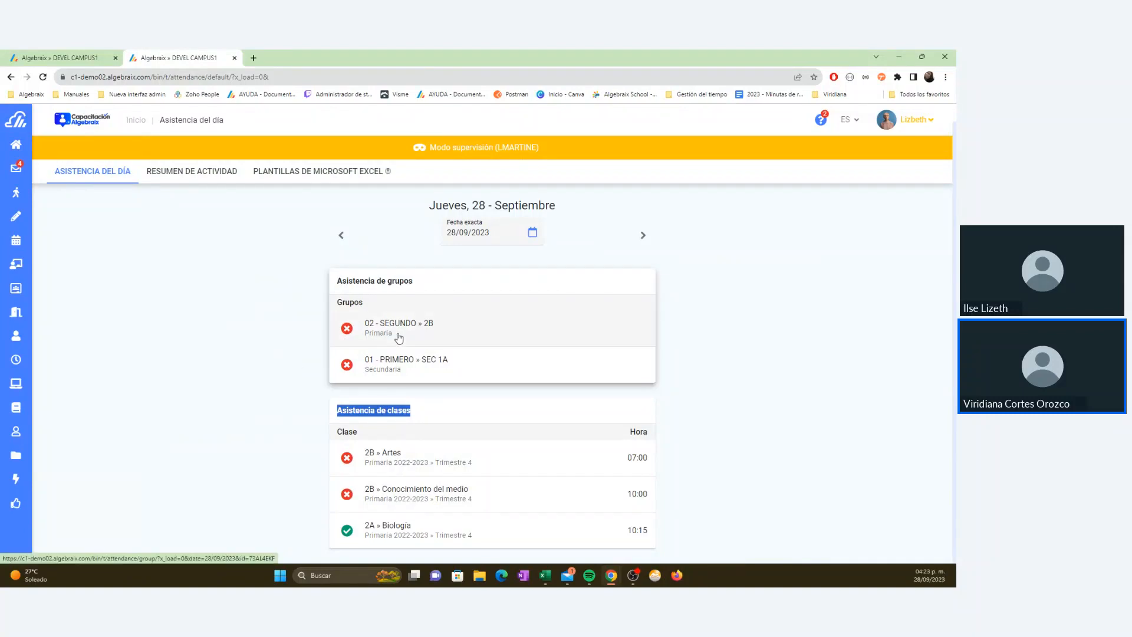
Step: Open the SEC 1A group attendance and mark the fourth student as late and the second student as absent
{"action": "left_click", "coordinate": [395, 374]}
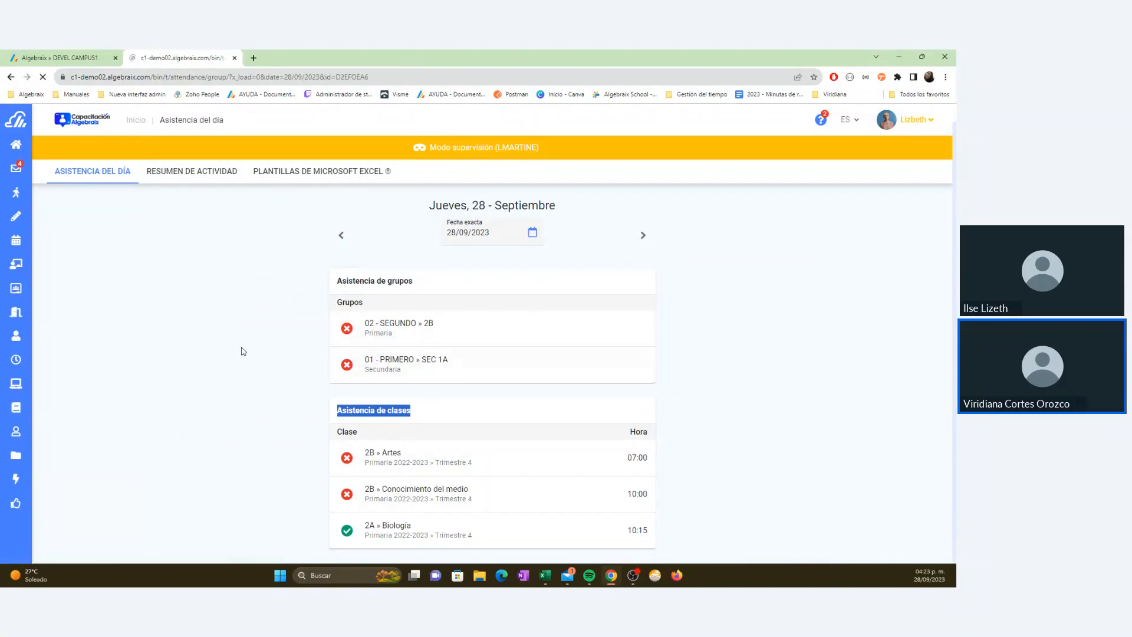
{"action": "scroll", "coordinate": [360, 328], "scroll_direction": "down", "scroll_amount": 2}
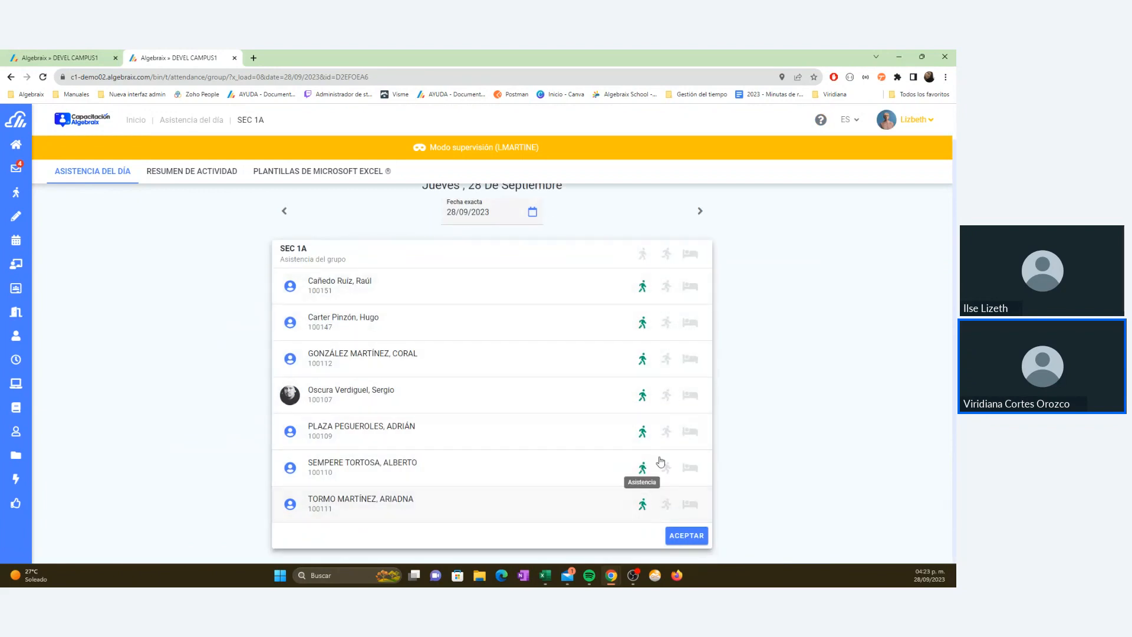
{"action": "left_click", "coordinate": [668, 396]}
{"action": "left_click", "coordinate": [690, 322]}
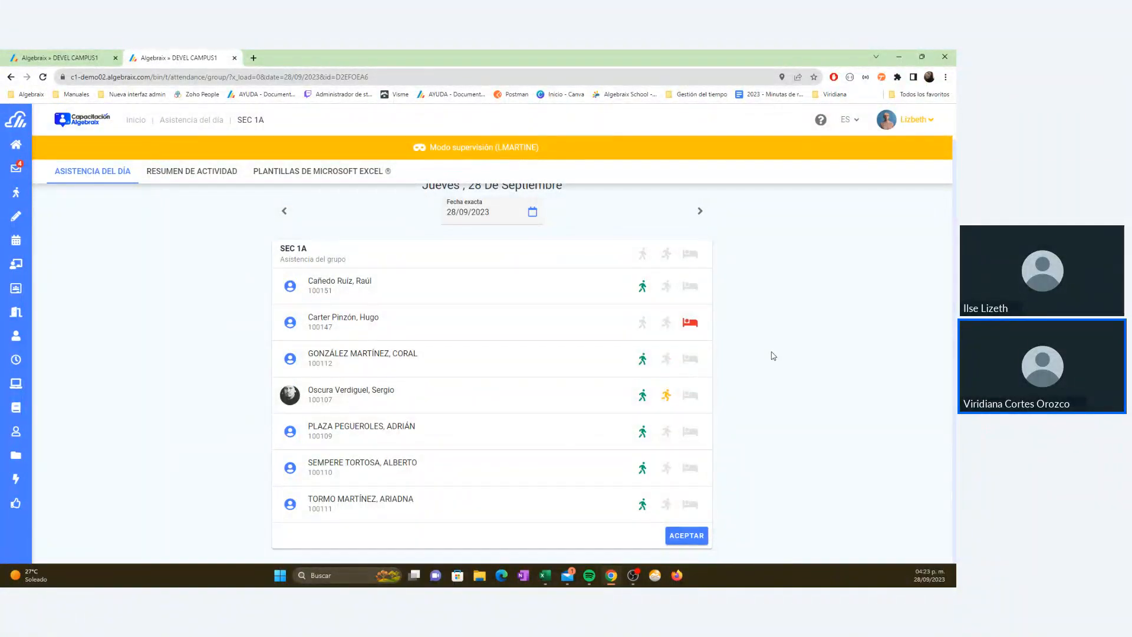
Step: Go back to the daily attendance, open the 2B Conocimiento del medio class and mark its first student absent
{"action": "left_click", "coordinate": [87, 177]}
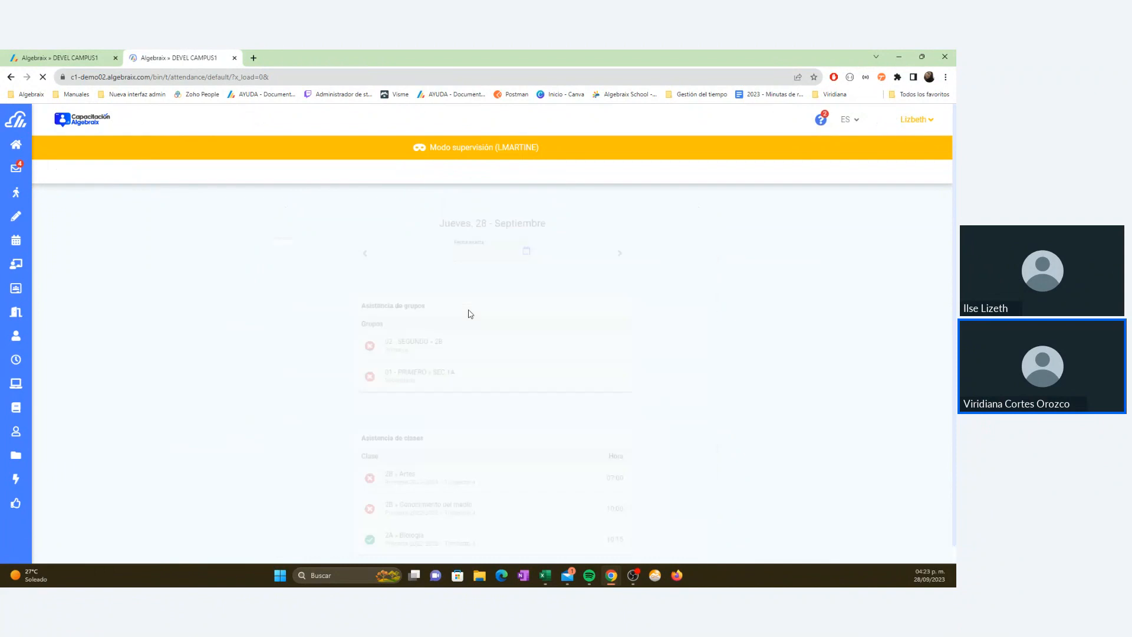
{"action": "left_click", "coordinate": [422, 494]}
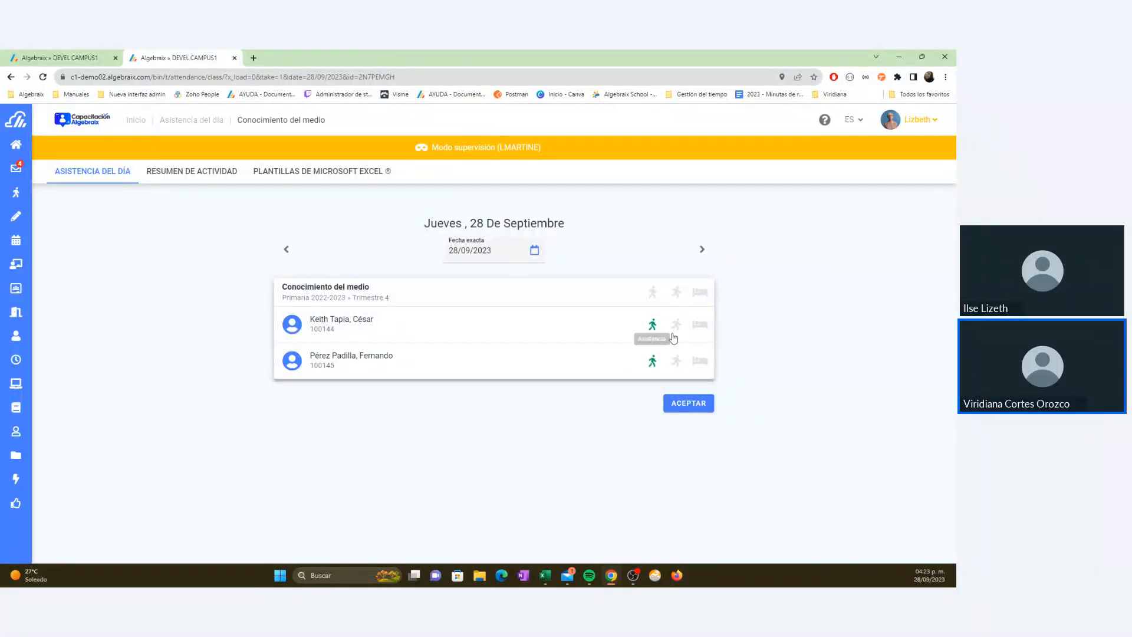
{"action": "left_click", "coordinate": [700, 327]}
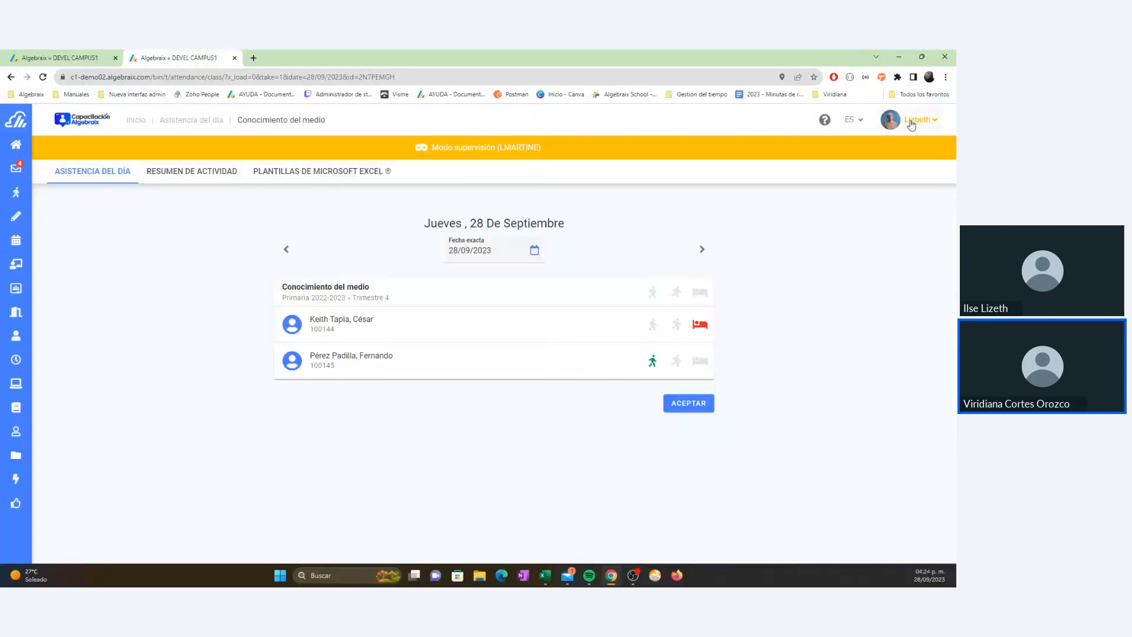
Step: Return to the original administrator session and open the Grados list of the Primaria study plan
{"action": "left_click", "coordinate": [911, 124]}
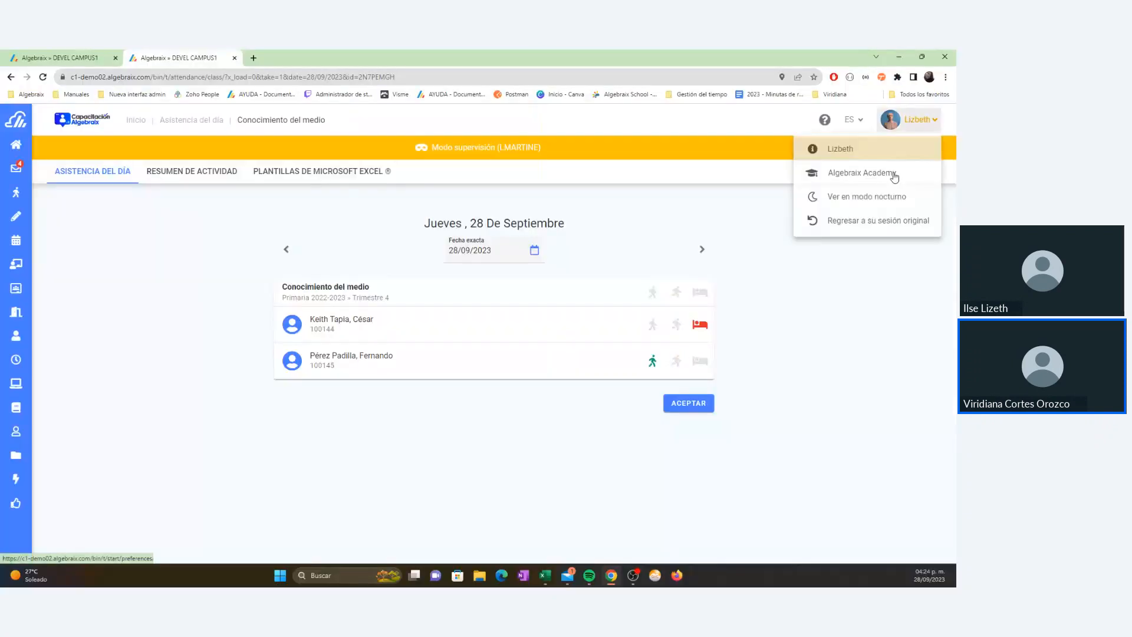
{"action": "left_click", "coordinate": [859, 220]}
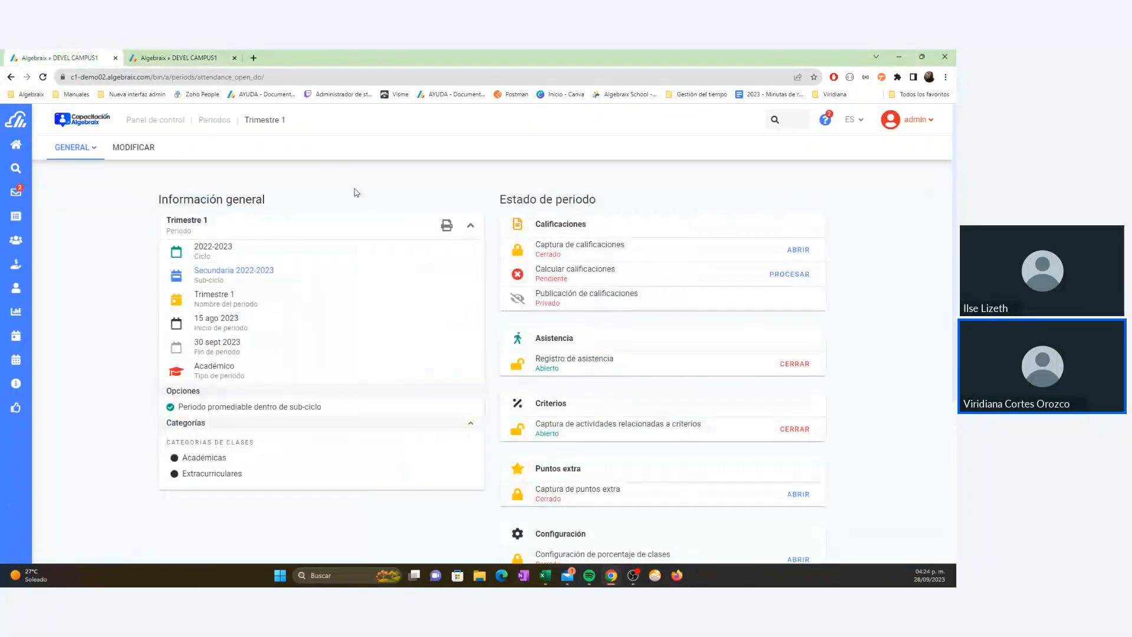
{"action": "left_click", "coordinate": [165, 121]}
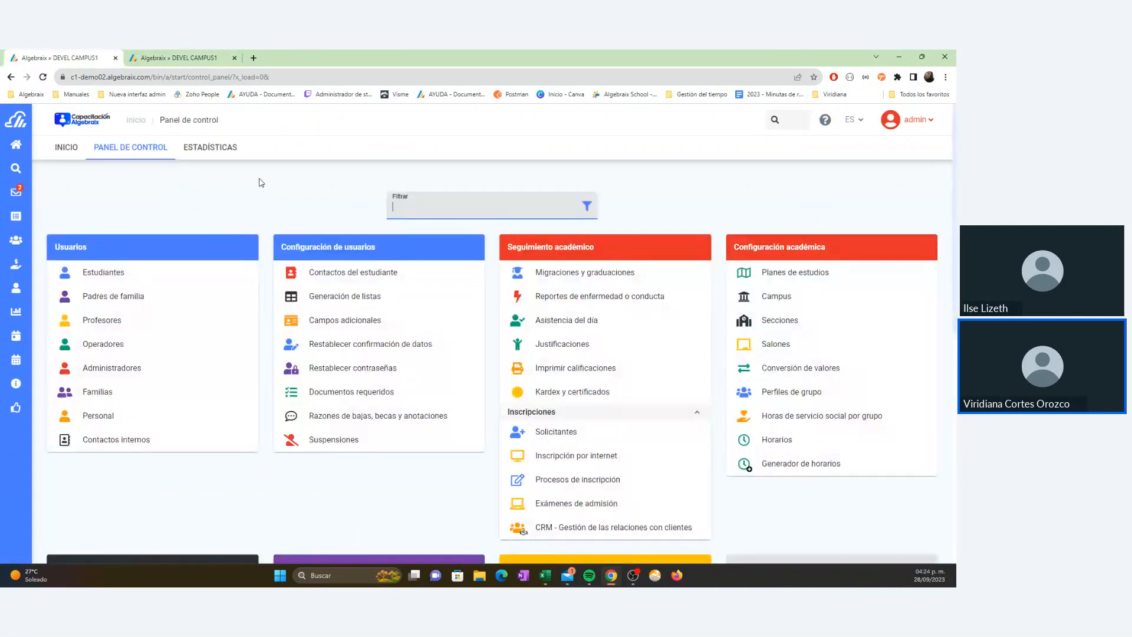
{"action": "left_click", "coordinate": [812, 273]}
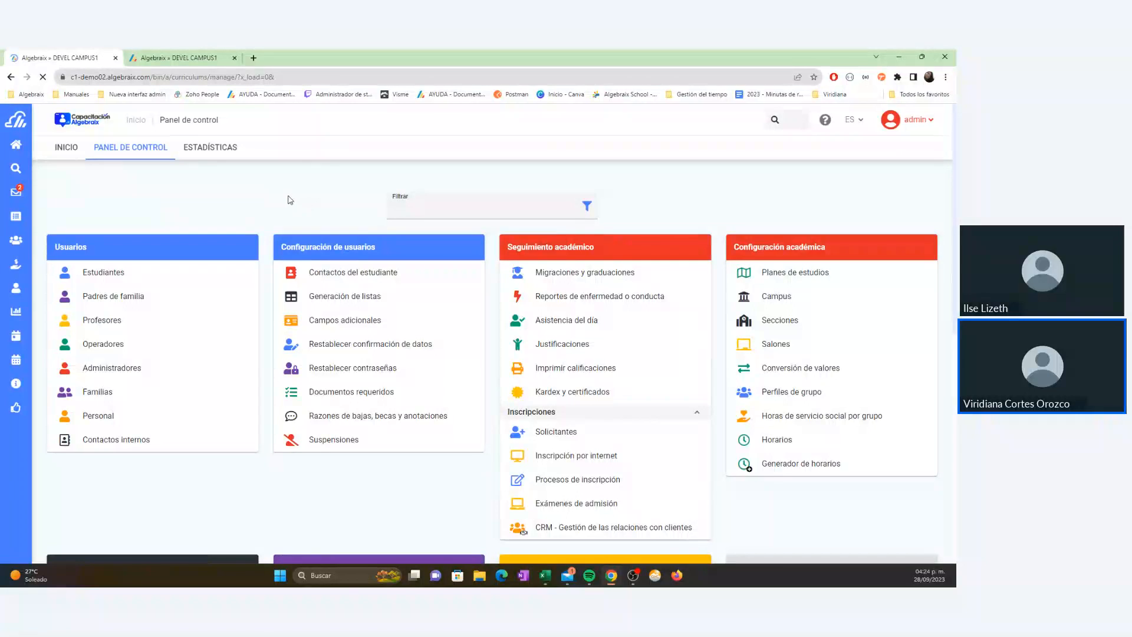
{"action": "left_click", "coordinate": [447, 298]}
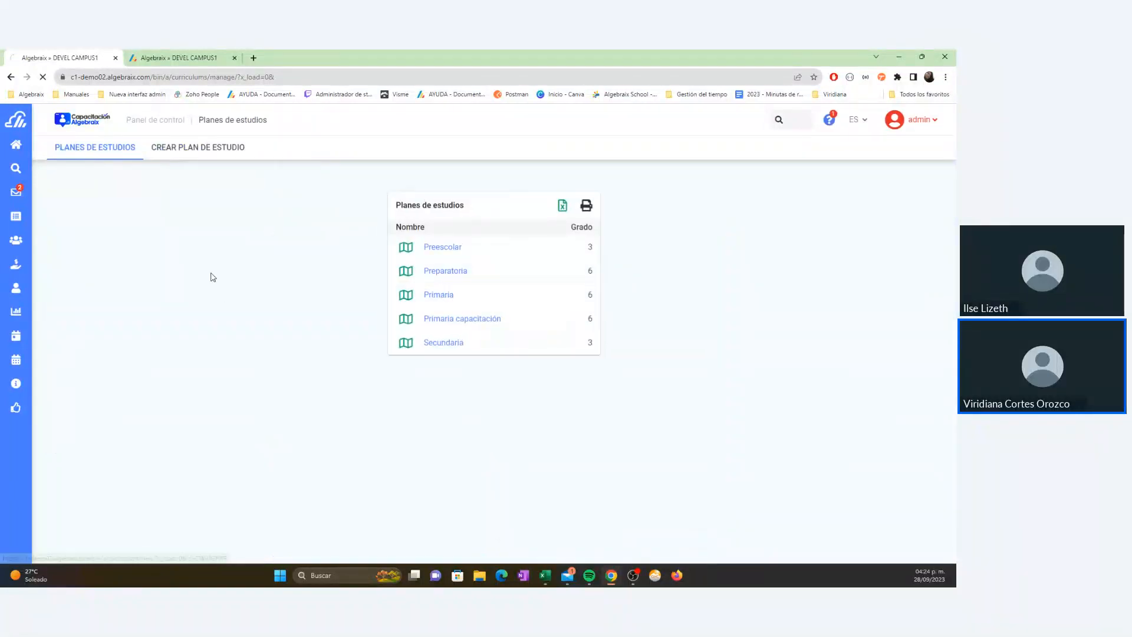
{"action": "scroll", "coordinate": [217, 273], "scroll_direction": "down", "scroll_amount": 3}
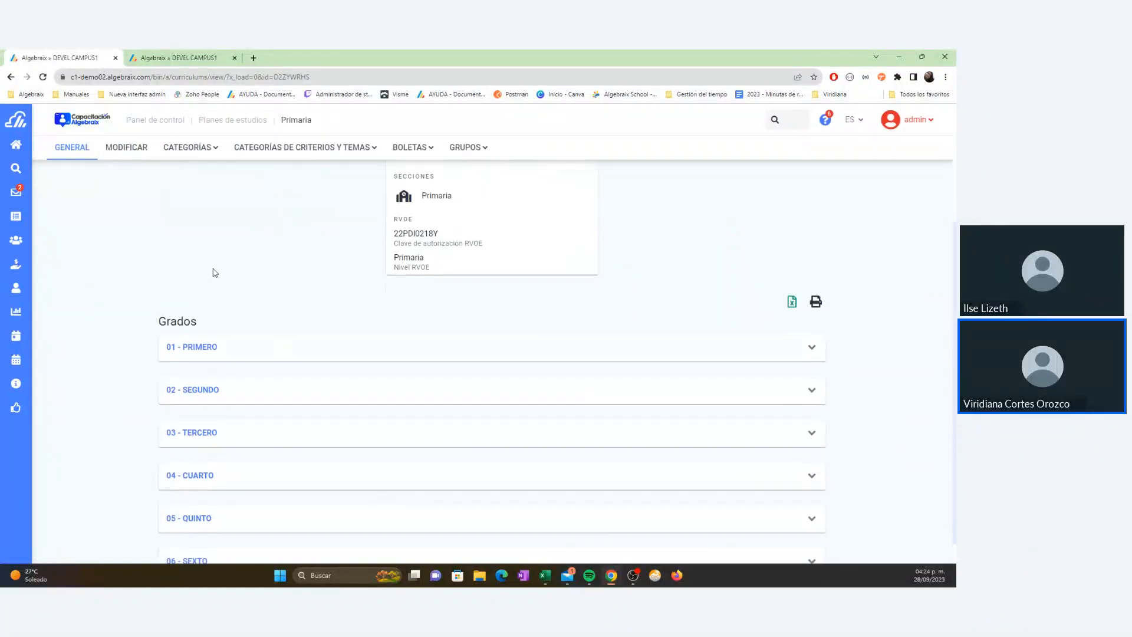
{"action": "scroll", "coordinate": [215, 272], "scroll_direction": "up", "scroll_amount": 1}
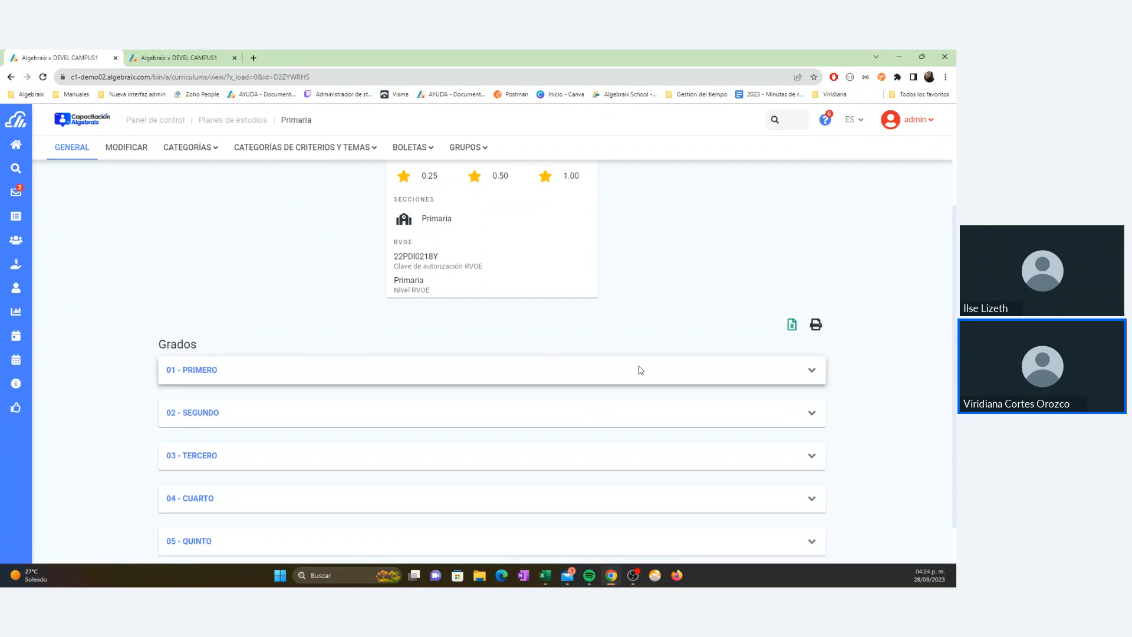
Step: Open the Español class from the class list of grade 01 - PRIMERO in the Secundaria study plan
{"action": "left_click", "coordinate": [233, 120]}
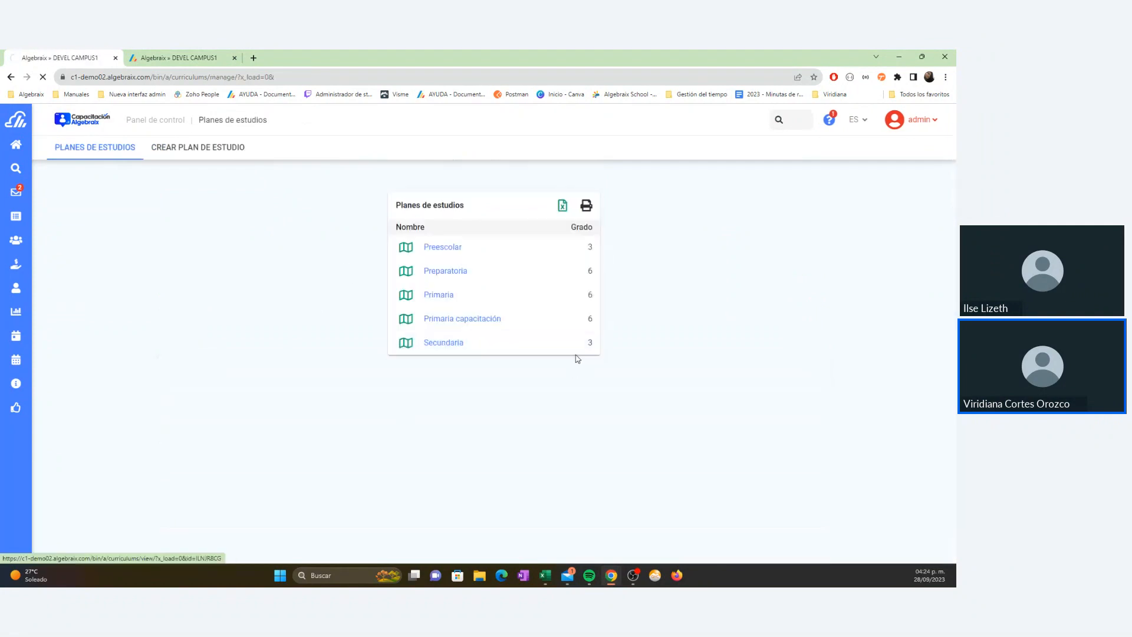
{"action": "scroll", "coordinate": [242, 472], "scroll_direction": "down", "scroll_amount": 1}
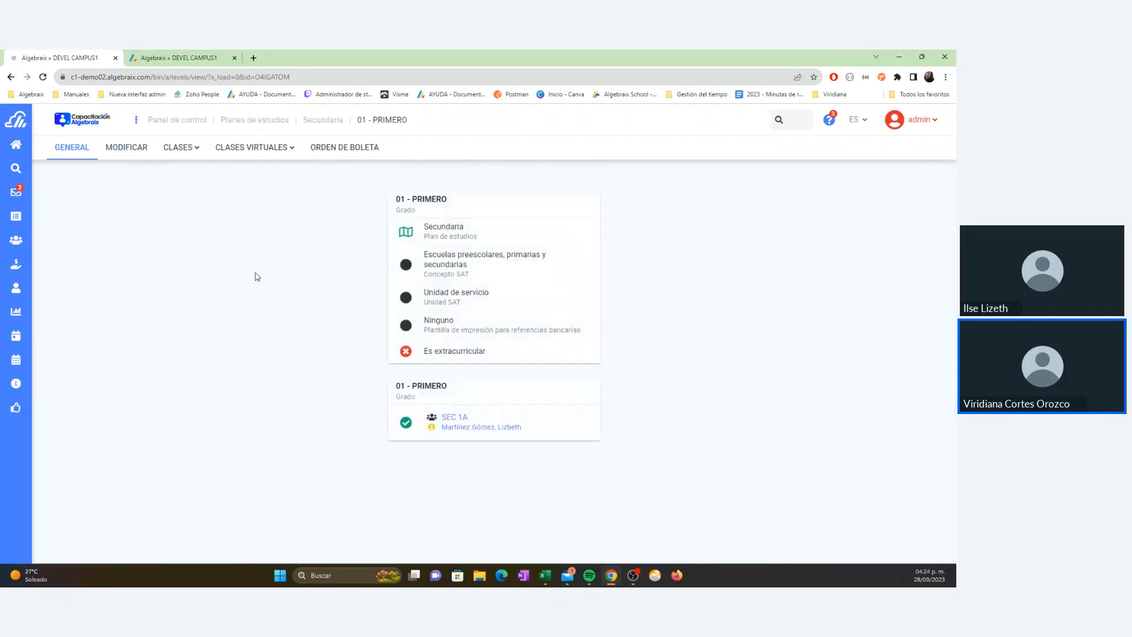
{"action": "left_click", "coordinate": [197, 153]}
{"action": "left_click", "coordinate": [199, 176]}
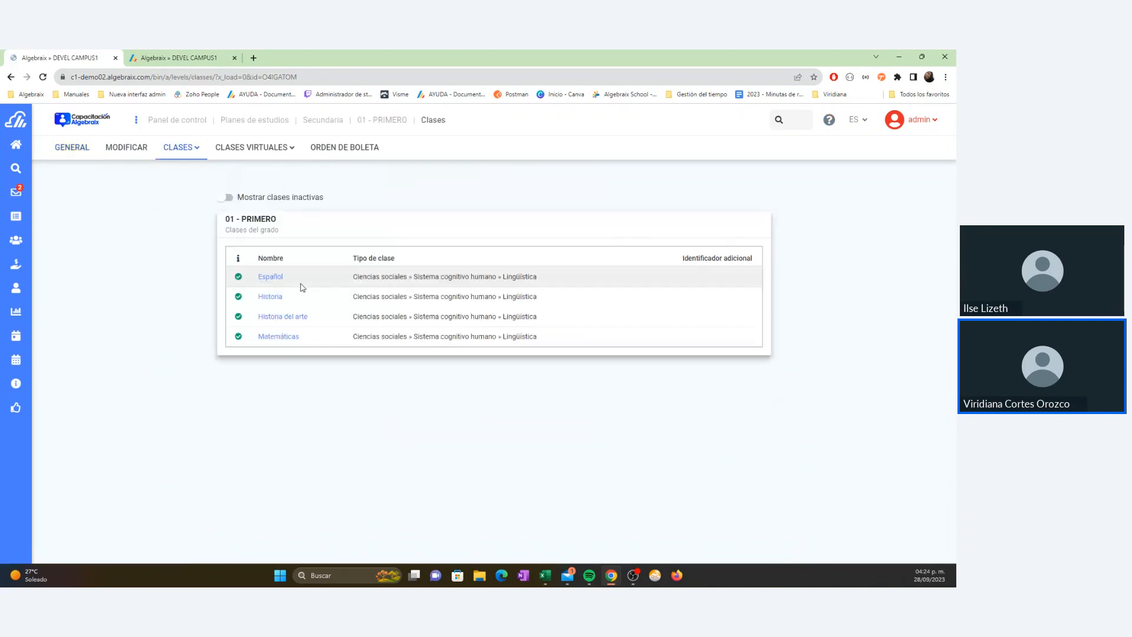
{"action": "left_click", "coordinate": [274, 280]}
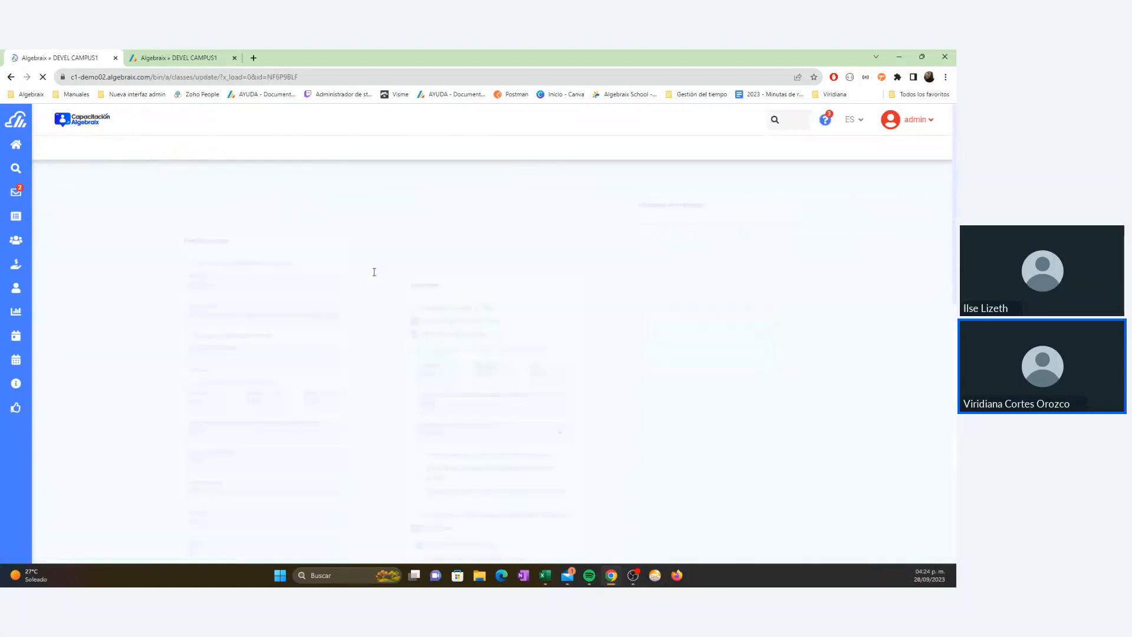
Step: Enable Calificar con criterios in the Español class settings and save the class
{"action": "scroll", "coordinate": [383, 286], "scroll_direction": "down", "scroll_amount": 6}
{"action": "left_click", "coordinate": [409, 340]}
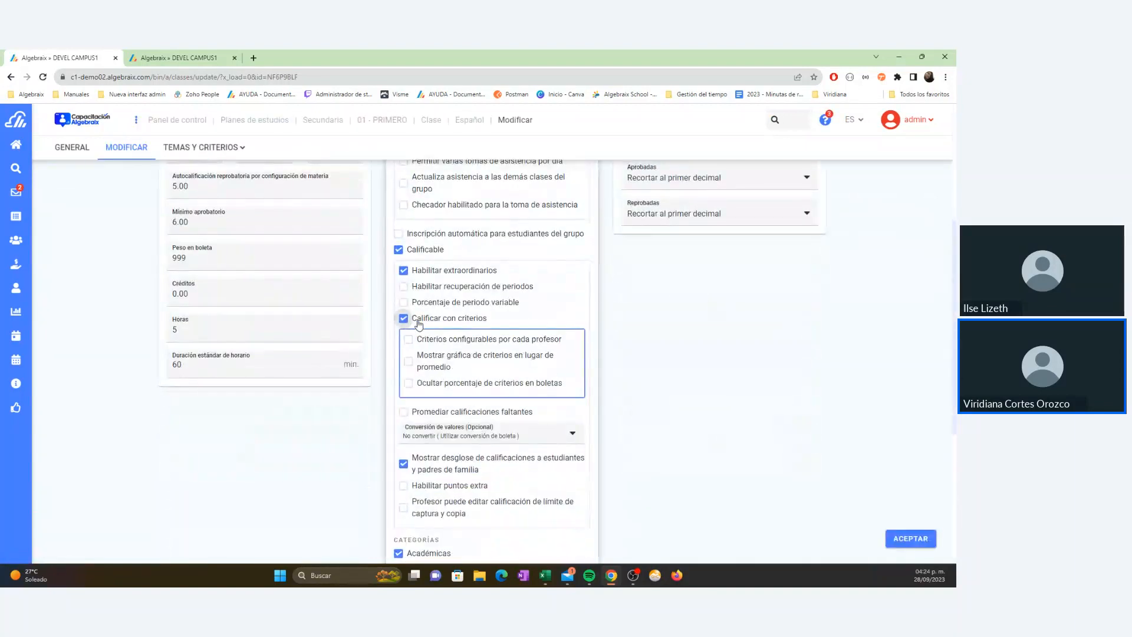
{"action": "left_click", "coordinate": [908, 538]}
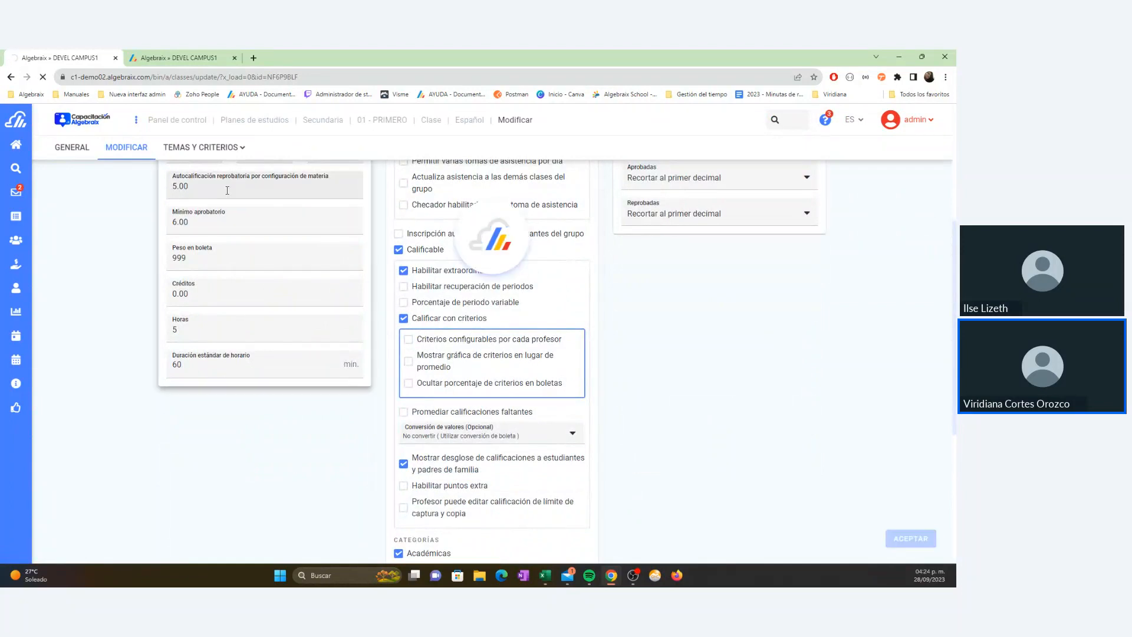
Step: Start a new grading criterion for the Español class and name it Tareas
{"action": "left_click", "coordinate": [239, 148]}
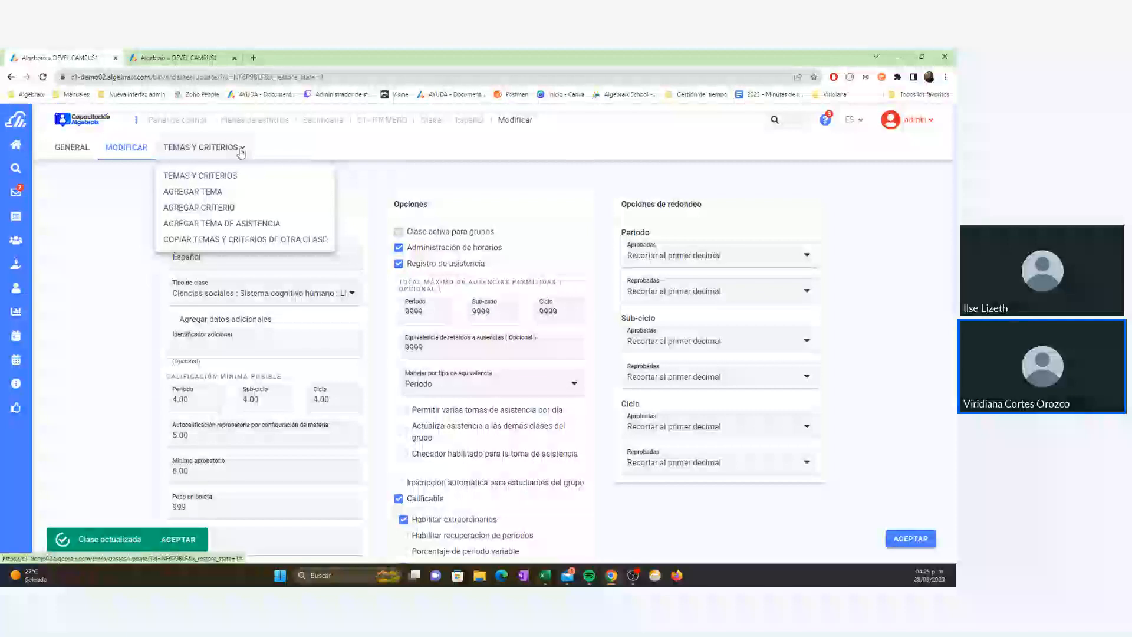
{"action": "left_click", "coordinate": [215, 207]}
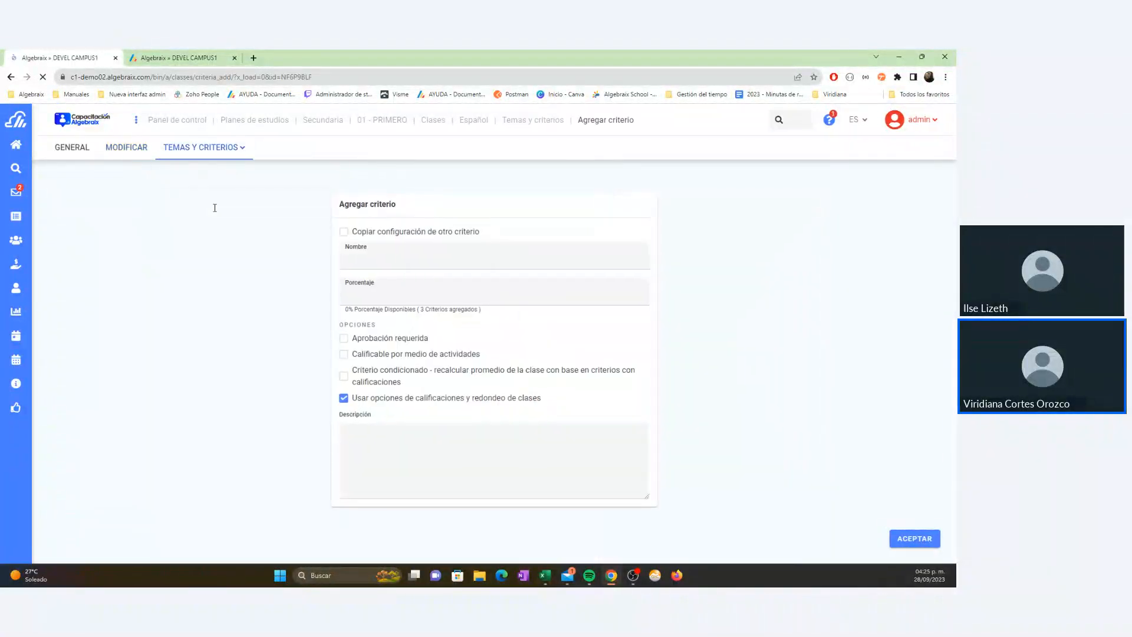
{"action": "left_click", "coordinate": [385, 258]}
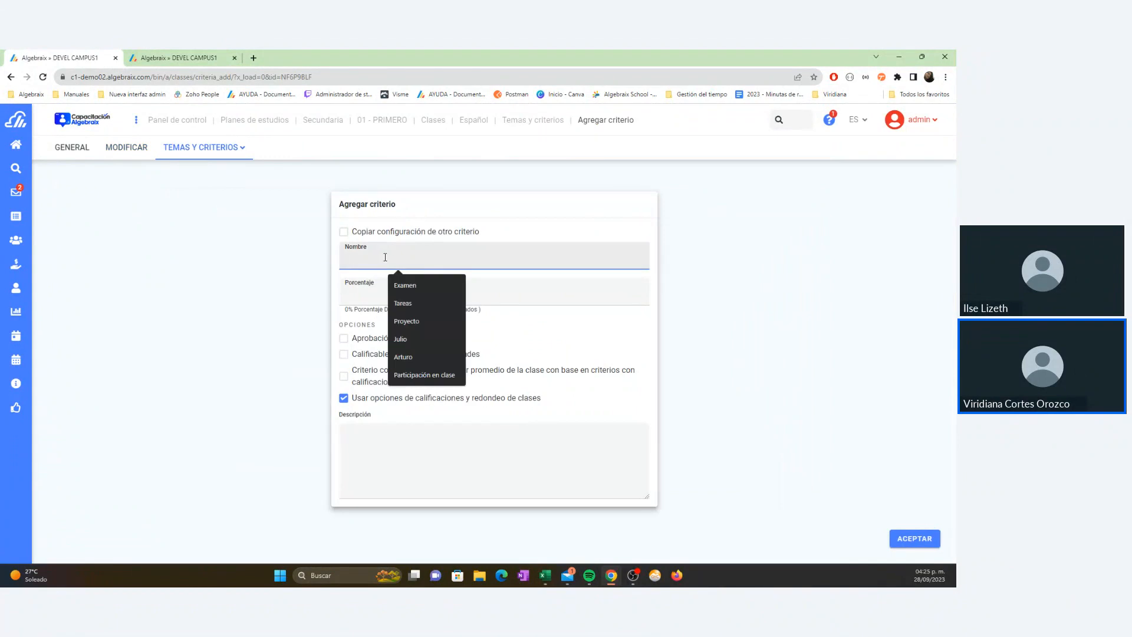
{"action": "left_click", "coordinate": [415, 303]}
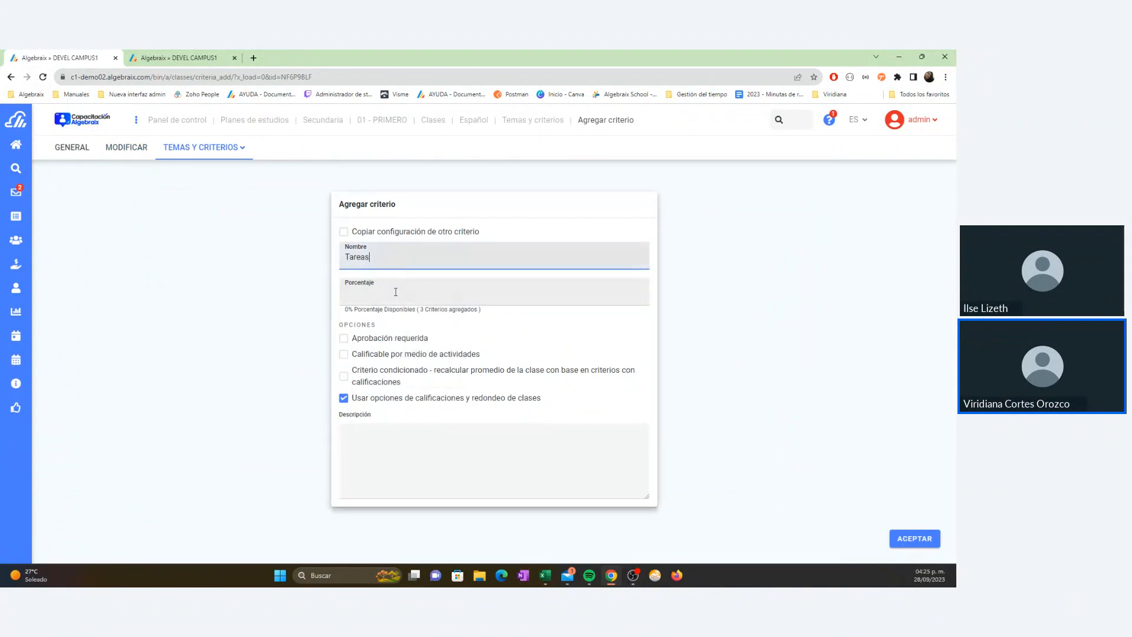
{"action": "left_click", "coordinate": [395, 292]}
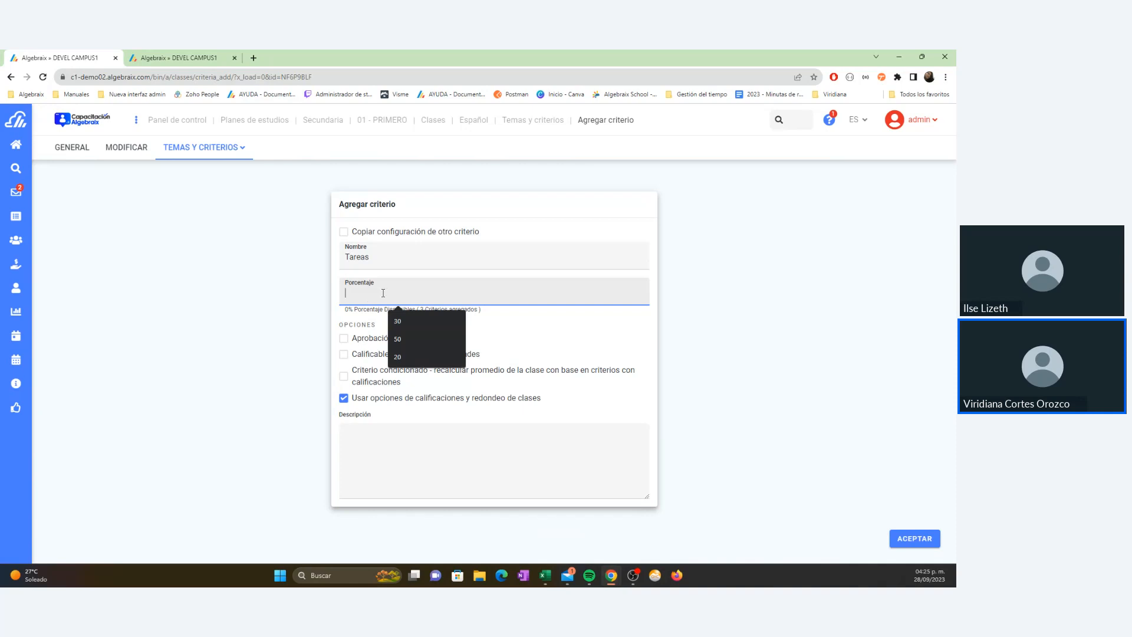
{"action": "left_click_drag", "start_coordinate": [333, 319], "coordinate": [388, 331]}
{"action": "left_click", "coordinate": [282, 322]}
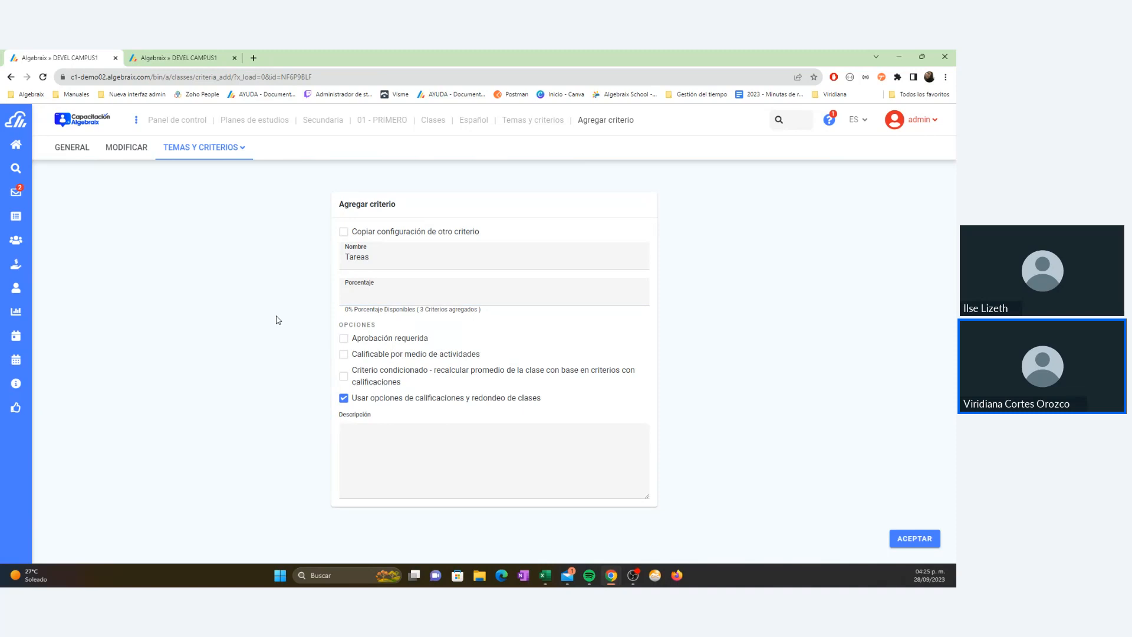
Step: Switch Aprobación requerida on and off again, and enable Calificable por medio de actividades for the Tareas criterion
{"action": "left_click", "coordinate": [342, 337]}
{"action": "double_click", "coordinate": [340, 256]}
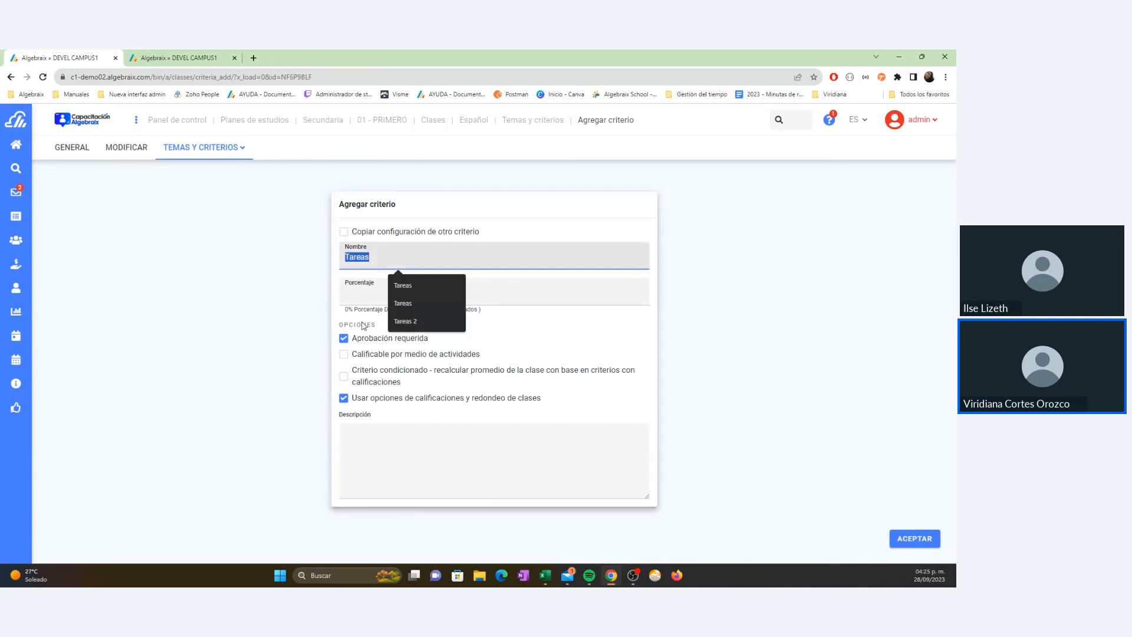
{"action": "left_click", "coordinate": [314, 342]}
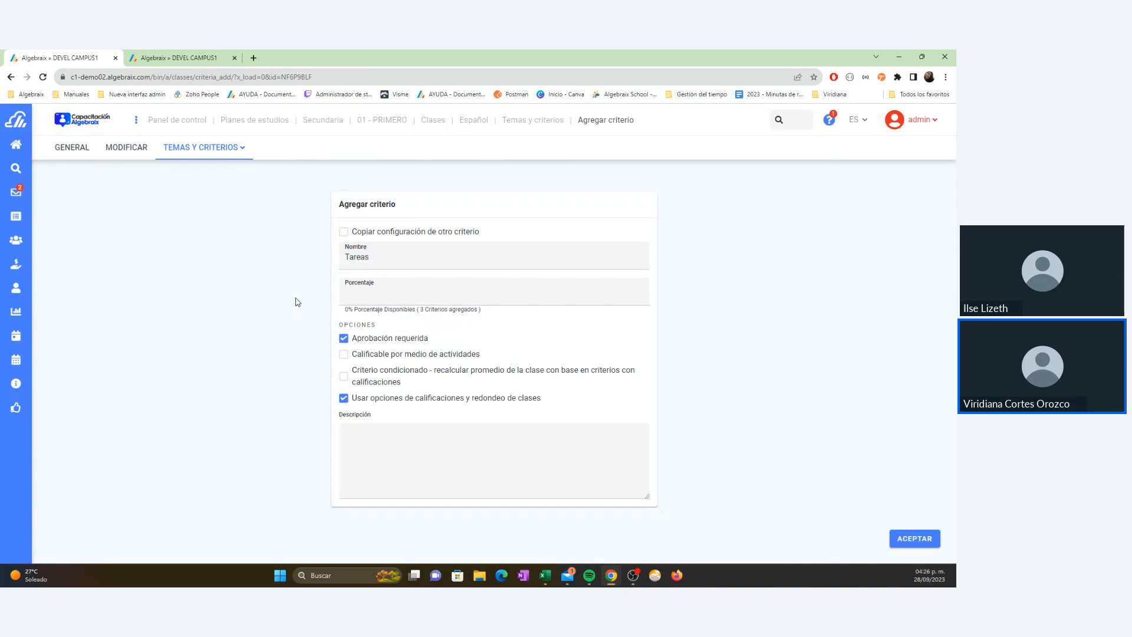
{"action": "left_click", "coordinate": [344, 258]}
{"action": "double_click", "coordinate": [342, 261]}
{"action": "left_click", "coordinate": [270, 293]}
{"action": "left_click", "coordinate": [343, 340]}
{"action": "left_click", "coordinate": [343, 355]}
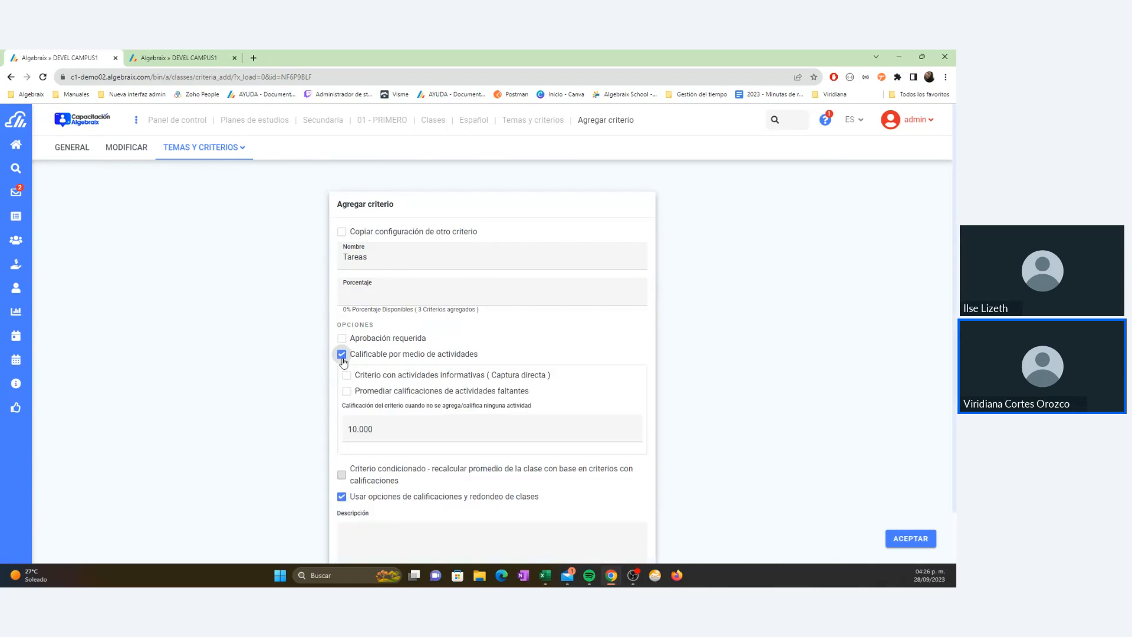
Step: Switch to Excel and enter Biología in H6 with the criteria Examen, Tareas and Proyecto in I7:I9
{"action": "left_click", "coordinate": [545, 575]}
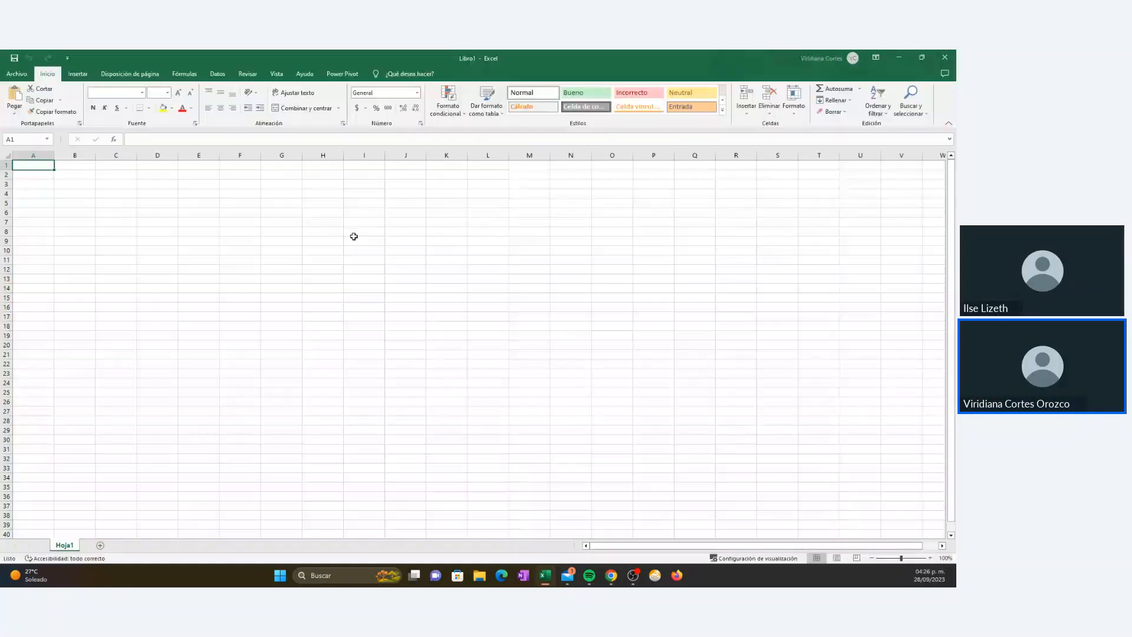
{"action": "left_click", "coordinate": [329, 214]}
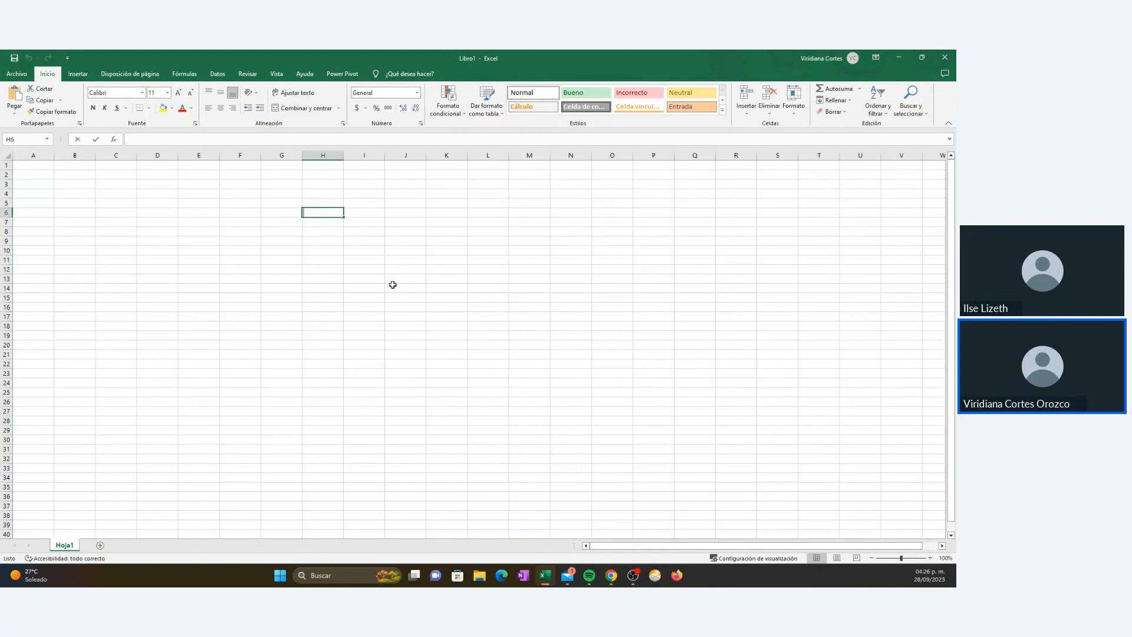
{"action": "type", "text": "Biología"}
{"action": "key", "text": "Return"}
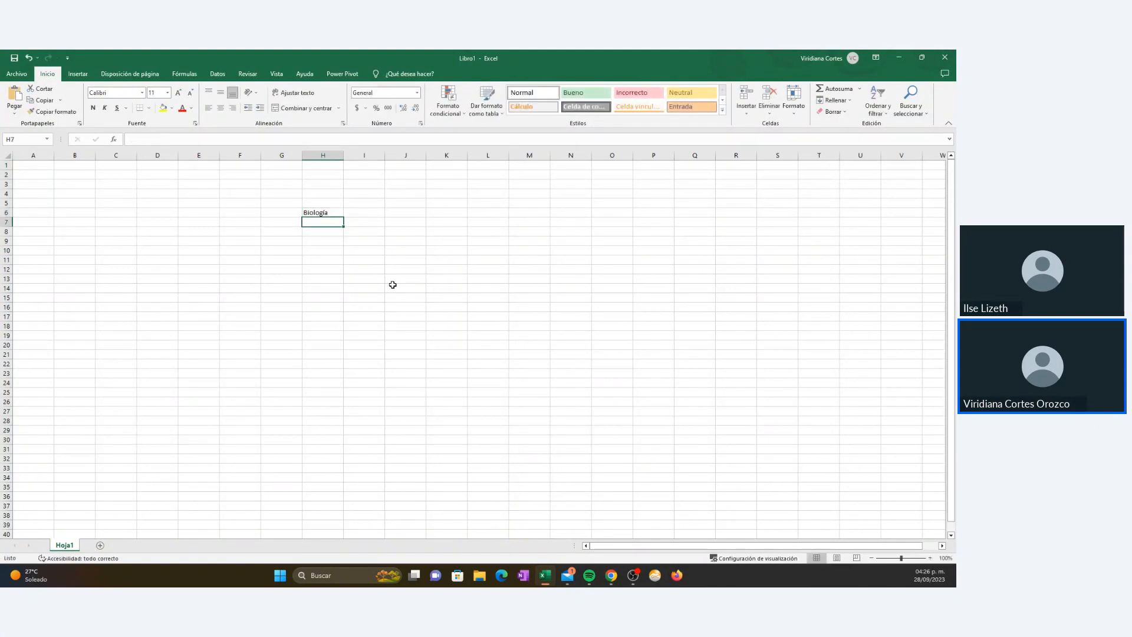
{"action": "key", "text": "Right"}
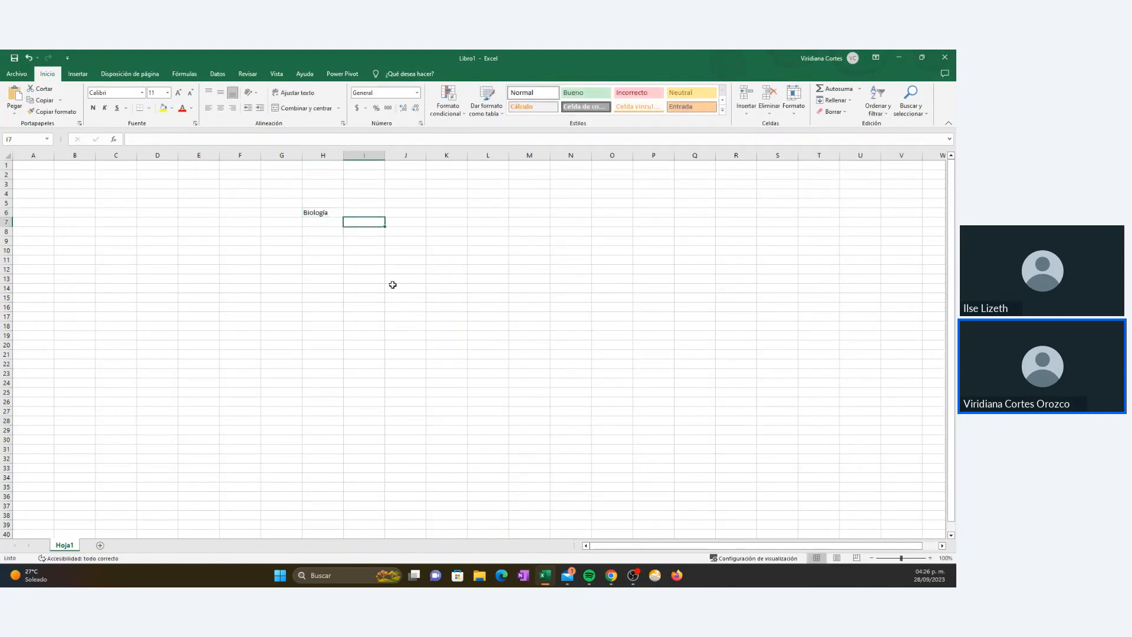
{"action": "type", "text": "Examen"}
{"action": "key", "text": "Return"}
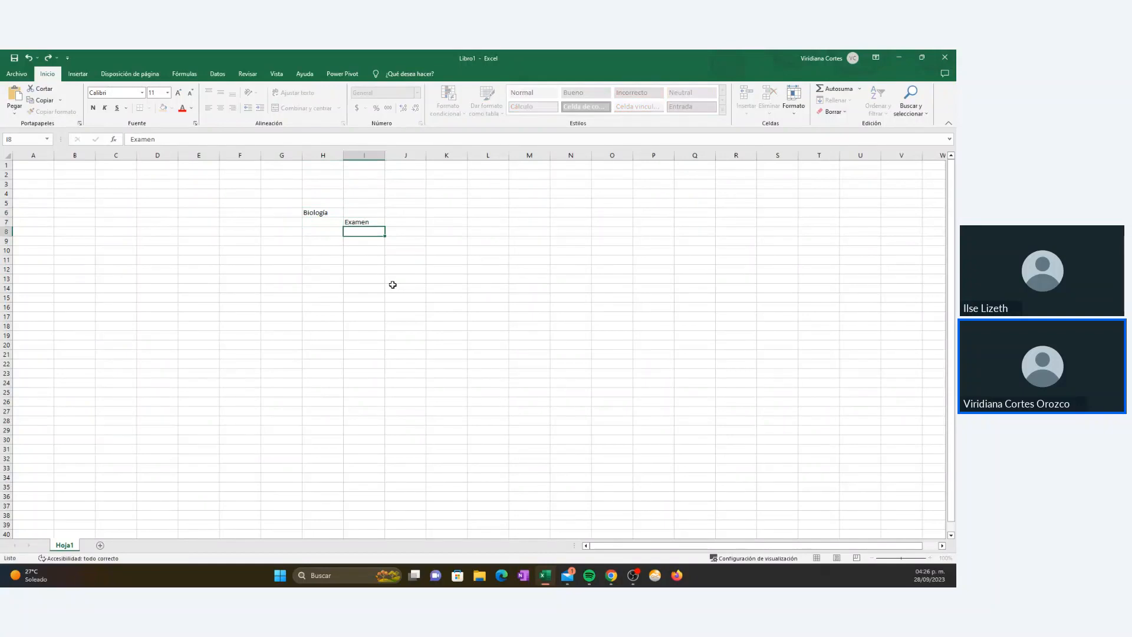
{"action": "type", "text": "Tareas"}
{"action": "key", "text": "Left"}
{"action": "type", "text": "Pro"}
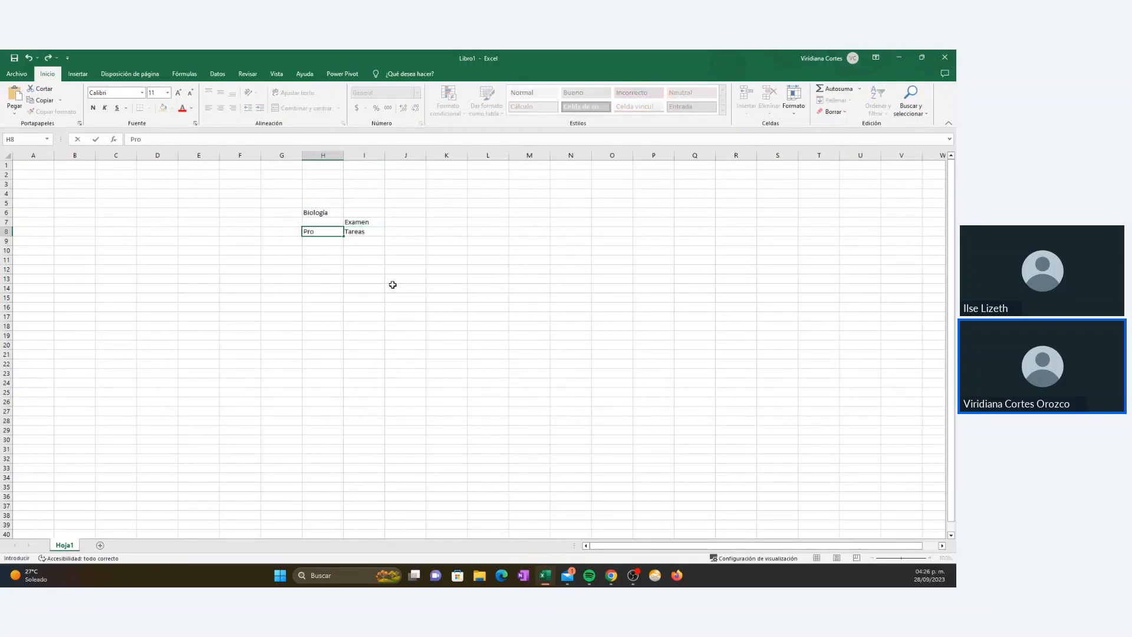
{"action": "key", "text": "BackSpace"}
{"action": "key", "text": "Down"}
{"action": "key", "text": "Right"}
{"action": "type", "text": "Proye"}
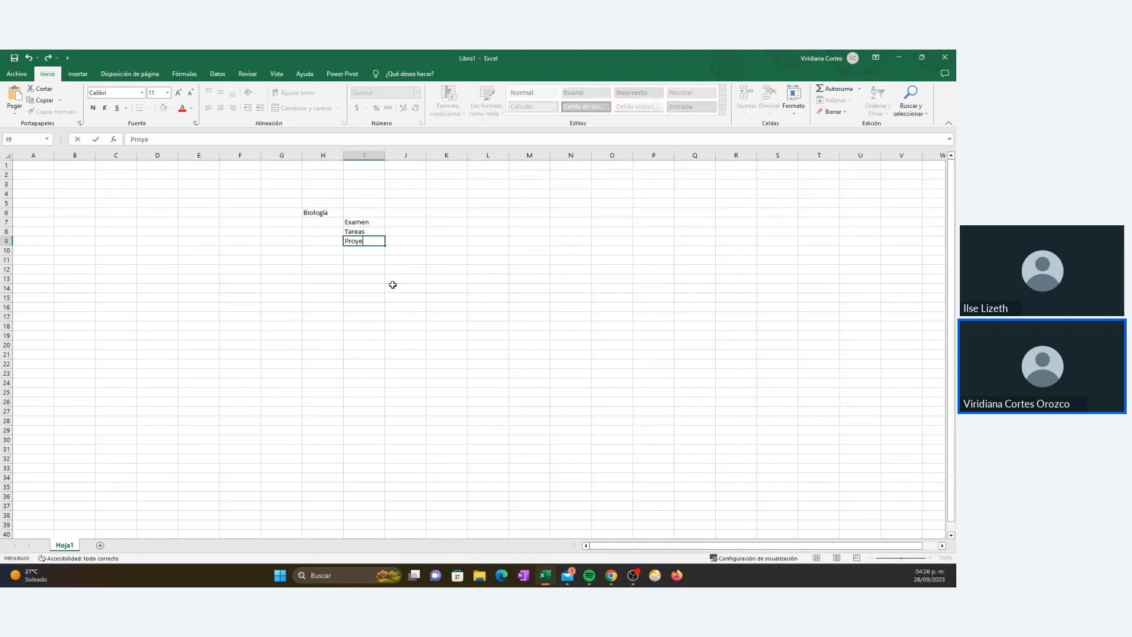
{"action": "key", "text": "Right"}
Step: Enter the grades 10, 9 and 8 beside Examen, Tareas and Proyecto in J7:J9
{"action": "key", "text": "Up"}
{"action": "key", "text": "Up"}
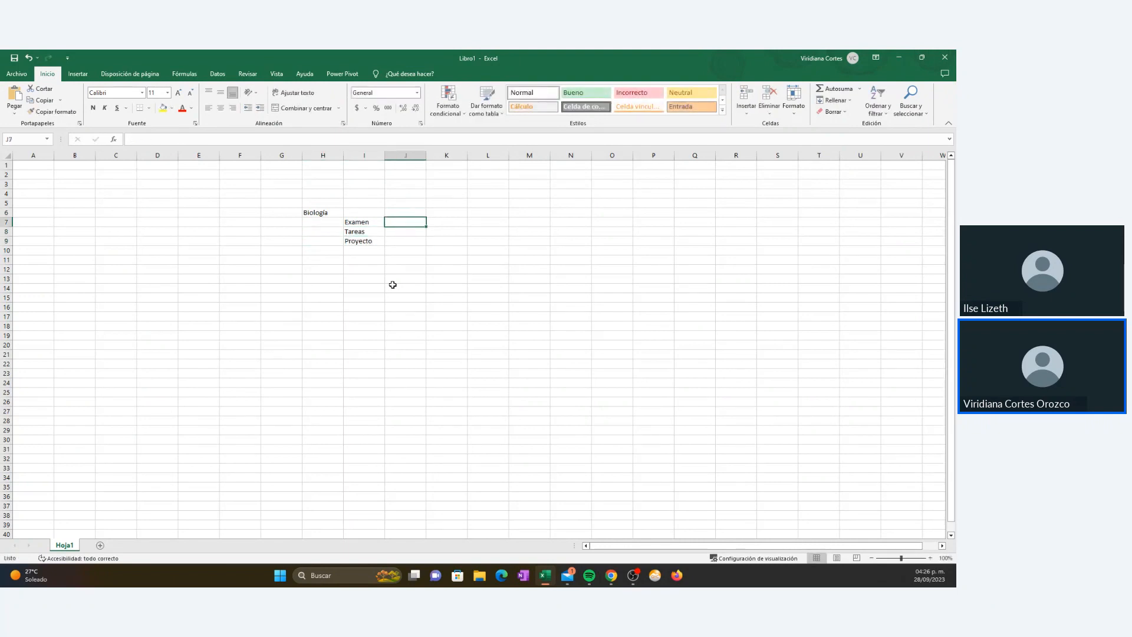
{"action": "key", "text": "shift+Down"}
{"action": "key", "text": "shift+Down"}
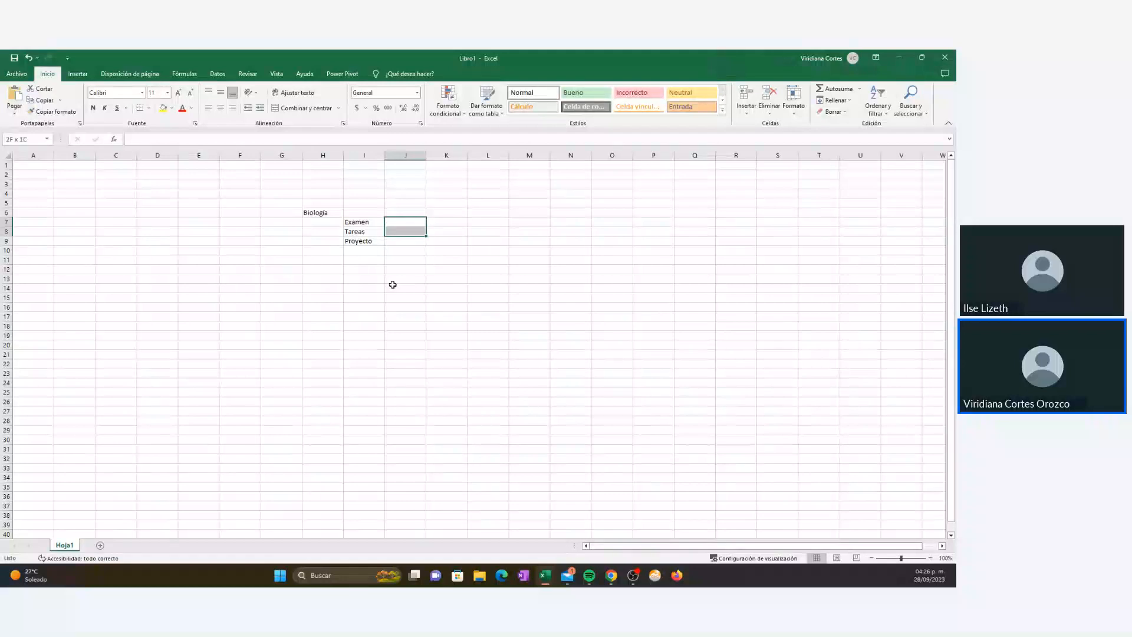
{"action": "type", "text": "10"}
{"action": "key", "text": "Return"}
{"action": "type", "text": "9"}
{"action": "key", "text": "Return"}
{"action": "type", "text": "8"}
{"action": "key", "text": "Right"}
Step: Enter a second Biología example in L6 with the criteria Examen, Proyecto and Tareas in M7:M9
{"action": "key", "text": "Right"}
{"action": "key", "text": "Right"}
{"action": "key", "text": "Up"}
{"action": "key", "text": "Up"}
{"action": "key", "text": "Up"}
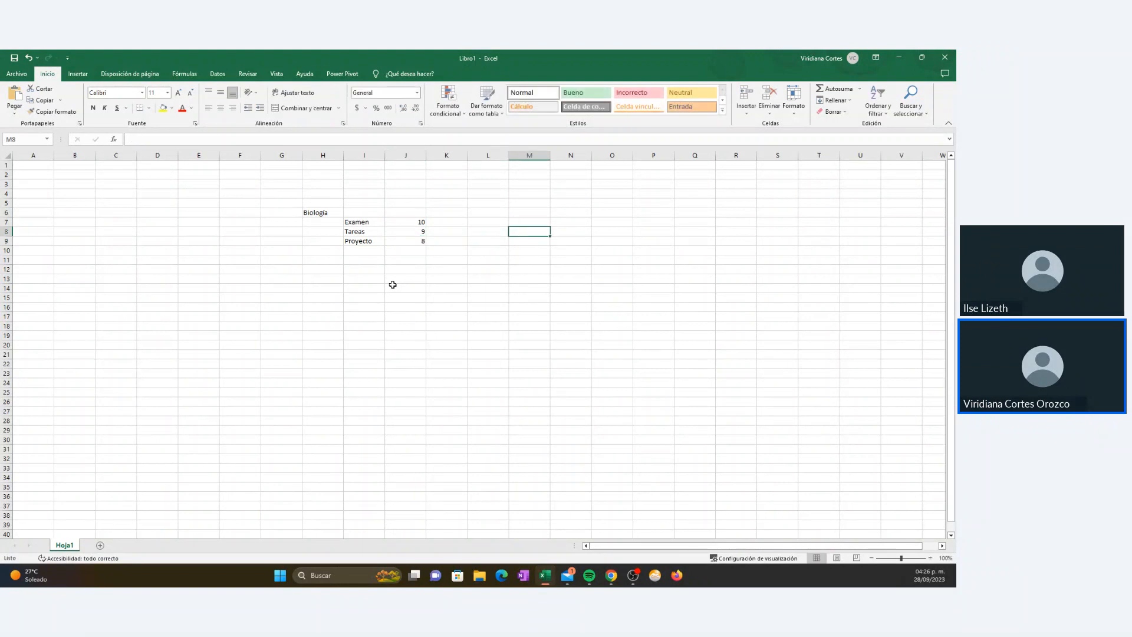
{"action": "key", "text": "Left"}
{"action": "key", "text": "alt+Tab"}
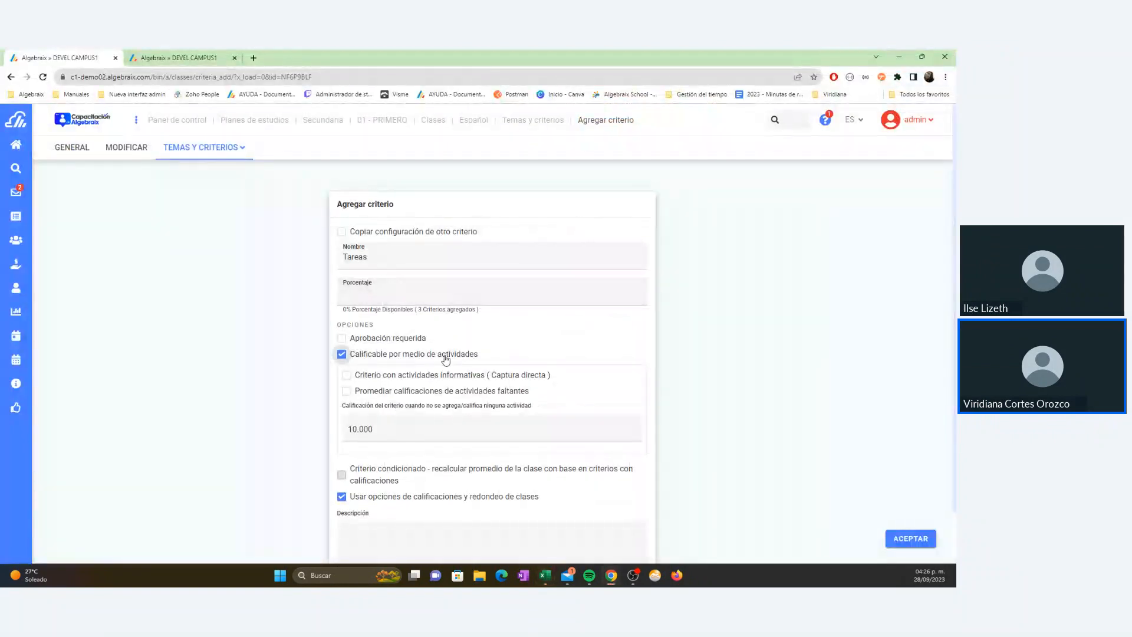
{"action": "key", "text": "alt+Tab"}
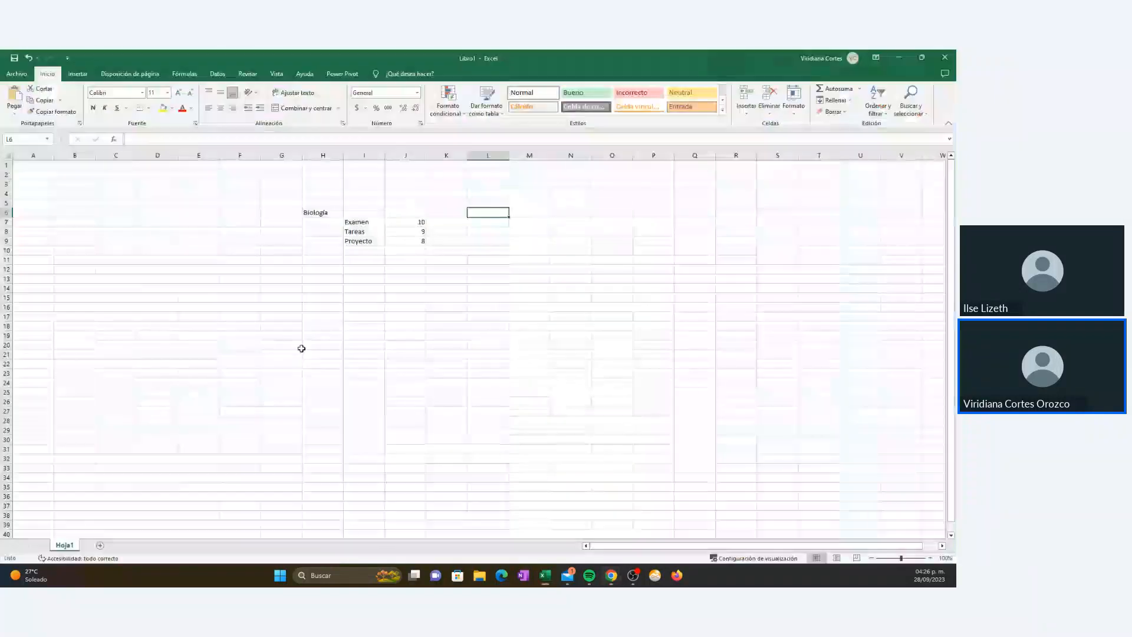
{"action": "type", "text": "Biología"}
{"action": "key", "text": "Return"}
{"action": "key", "text": "Right"}
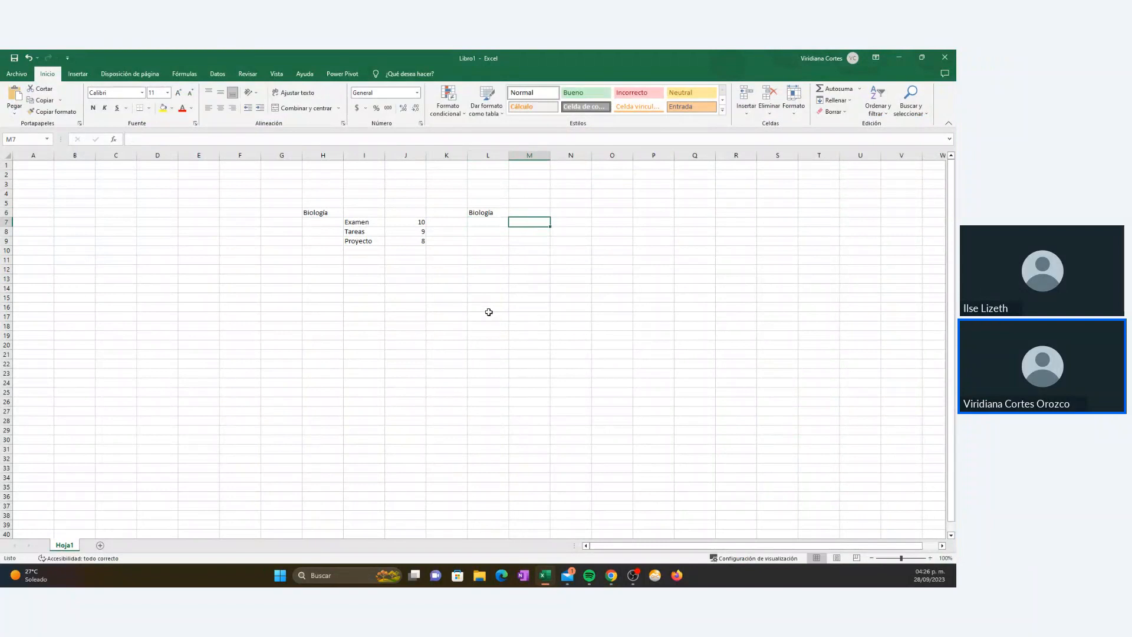
{"action": "type", "text": "Examen"}
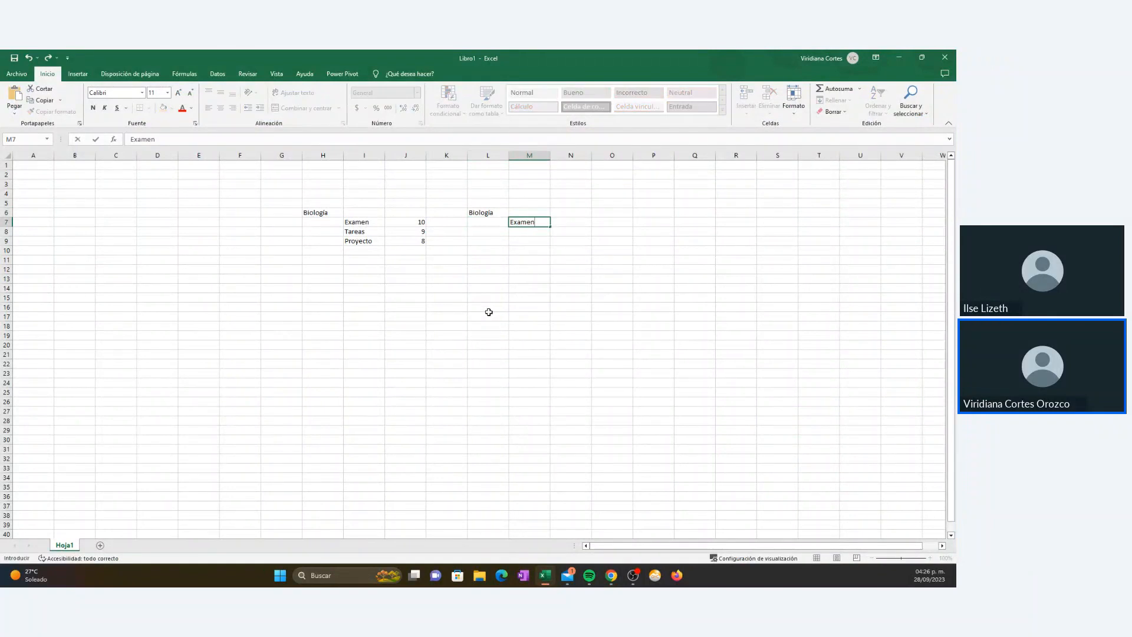
{"action": "key", "text": "Return"}
{"action": "type", "text": "Proyecto"}
{"action": "key", "text": "Return"}
{"action": "type", "text": "Tareas"}
{"action": "key", "text": "Return"}
Step: Enter Actividad 1, Actividad 2 and Actividad 3 in N10:N12 as activities of the Tareas criterion
{"action": "key", "text": "Up"}
{"action": "key", "text": "Right"}
{"action": "key", "text": "Right"}
{"action": "key", "text": "Down"}
{"action": "key", "text": "Left"}
{"action": "type", "text": "Actividad 1"}
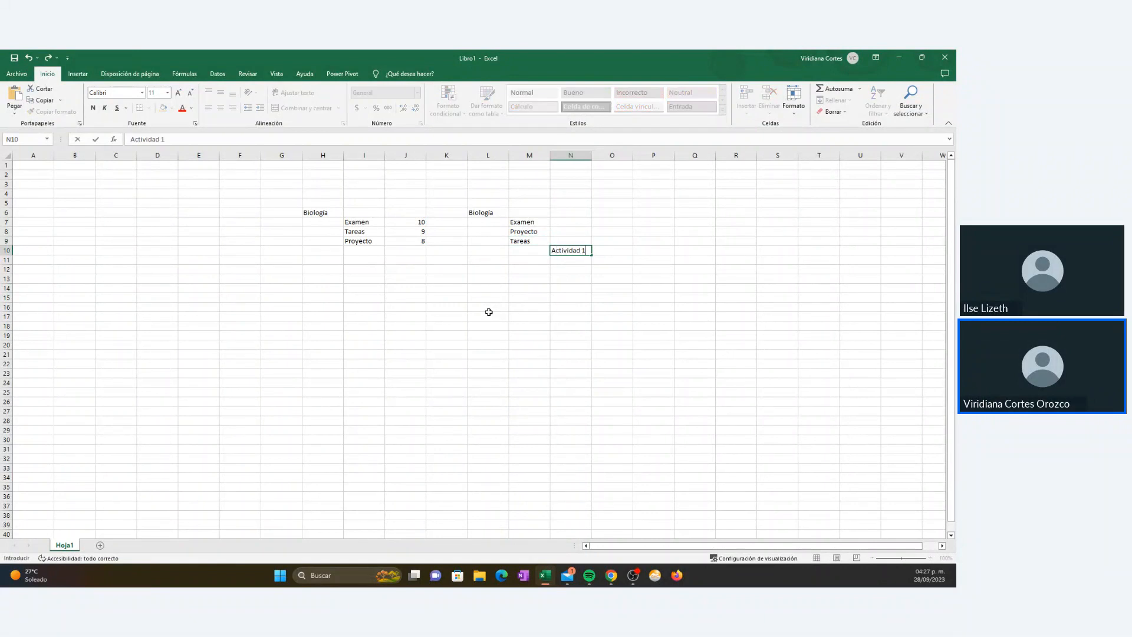
{"action": "key", "text": "Return"}
{"action": "type", "text": "Actividad 1"}
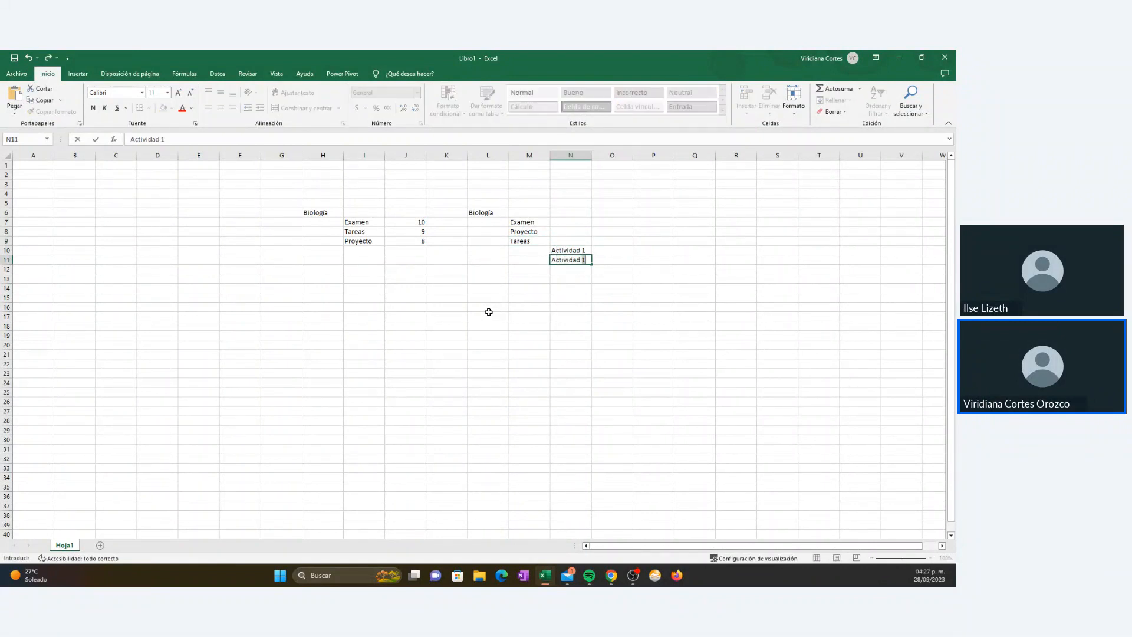
{"action": "key", "text": "Return"}
{"action": "type", "text": "Actividad 3"}
{"action": "key", "text": "Return"}
Step: Enter the grades 10, 8 and 9 for the three activities in O10:O12
{"action": "key", "text": "Up"}
{"action": "key", "text": "Up"}
{"action": "key", "text": "Up"}
{"action": "key", "text": "Right"}
{"action": "type", "text": "10"}
{"action": "key", "text": "Return"}
{"action": "type", "text": "8"}
{"action": "key", "text": "Return"}
{"action": "type", "text": "9"}
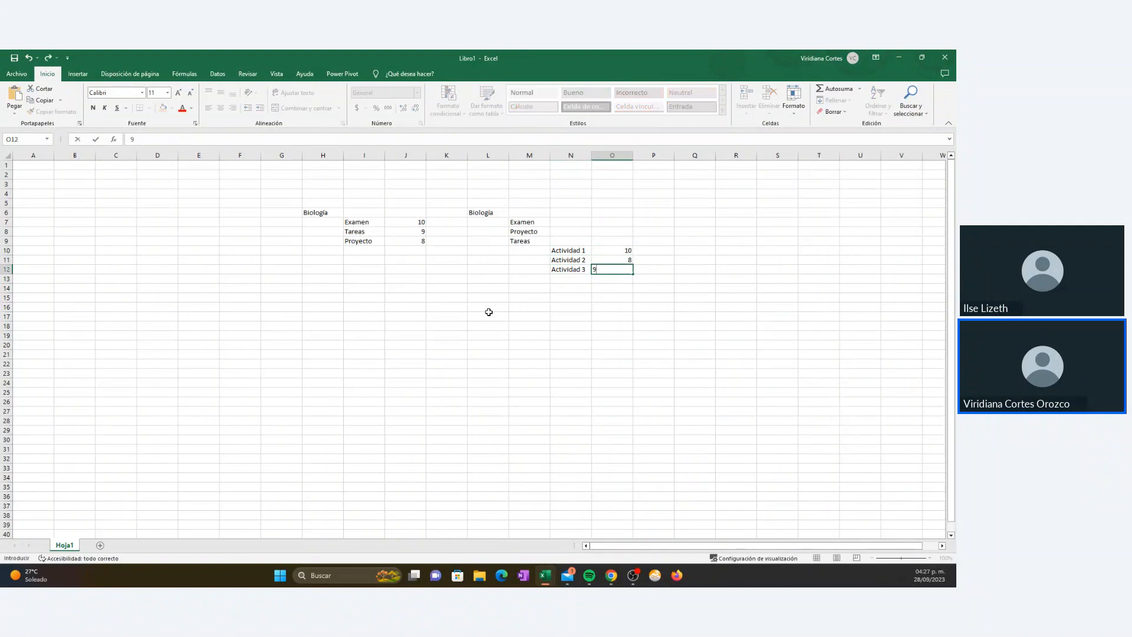
{"action": "key", "text": "Up"}
Step: Select the second example's Tareas cells M9:N9, and return to Algebraix to review the activity options in the Agregar criterio form
{"action": "key", "text": "Up"}
{"action": "key", "text": "Left"}
{"action": "key", "text": "Up"}
{"action": "key", "text": "Left"}
{"action": "key", "text": "shift+Right"}
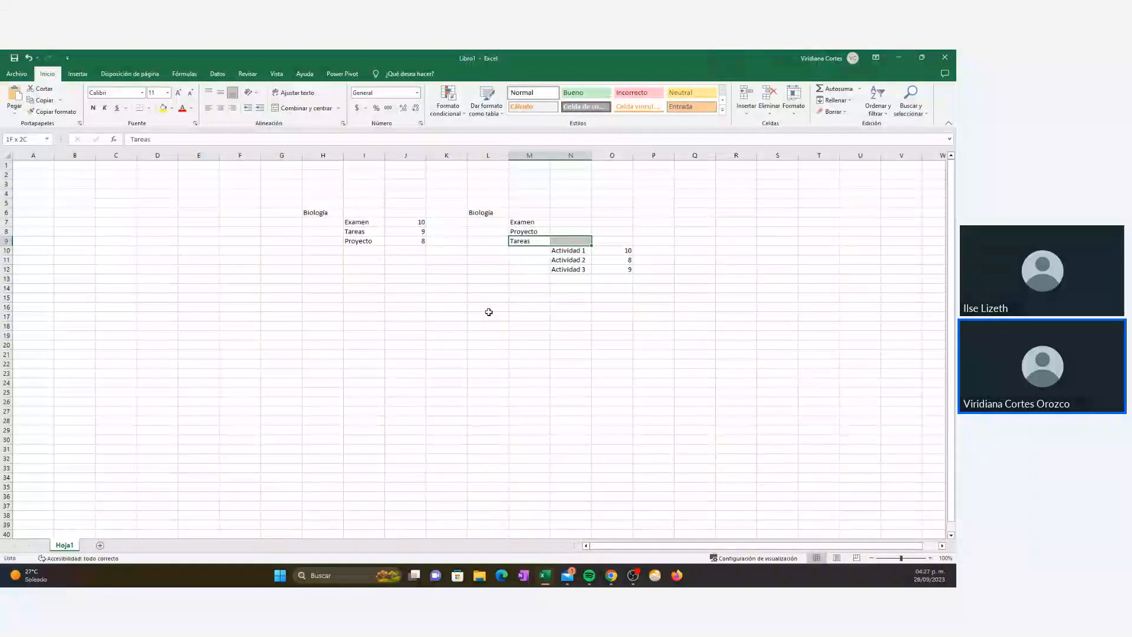
{"action": "key", "text": "alt+Tab"}
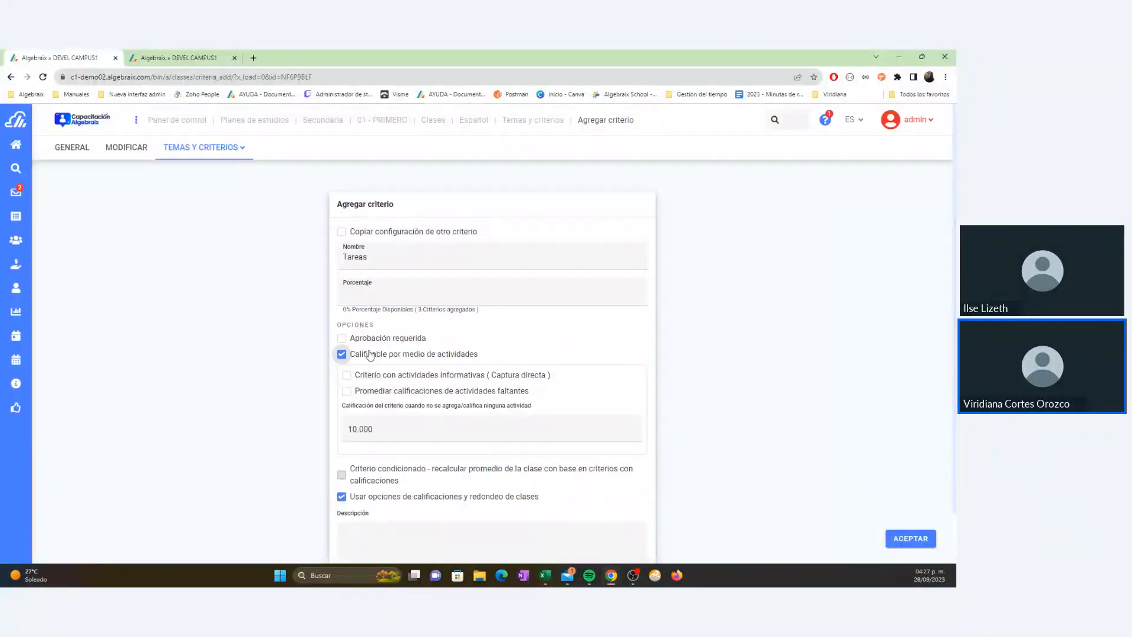
{"action": "scroll", "coordinate": [370, 353], "scroll_direction": "down", "scroll_amount": 1}
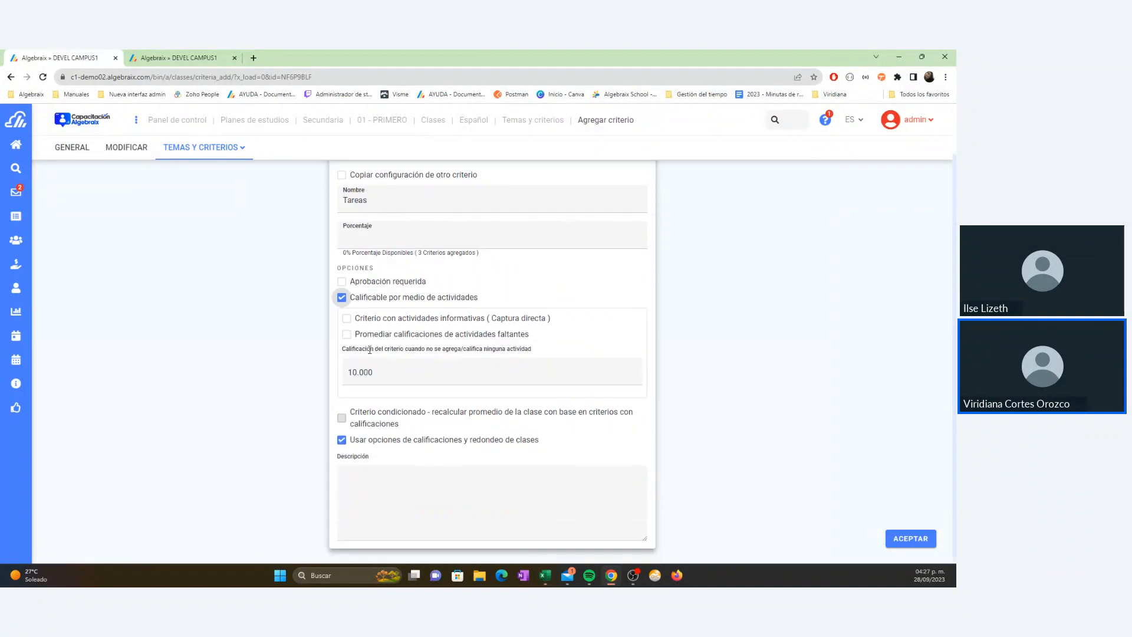
Step: Switch to the teacher session in supervision mode and open the form for adding a task or exam
{"action": "left_click", "coordinate": [215, 145]}
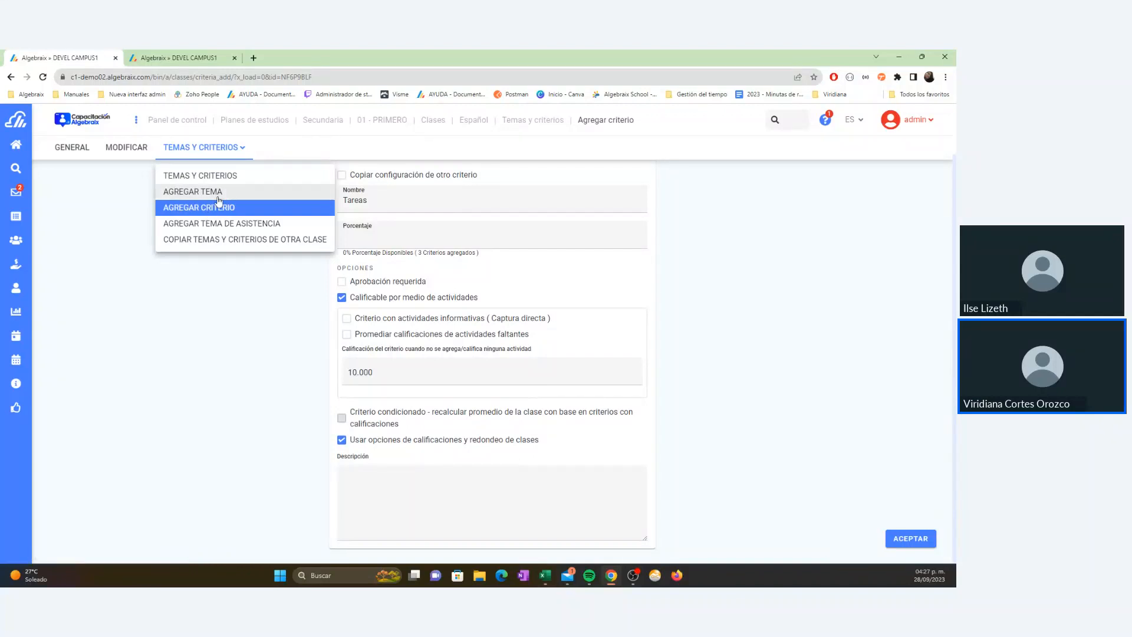
{"action": "left_click", "coordinate": [213, 57]}
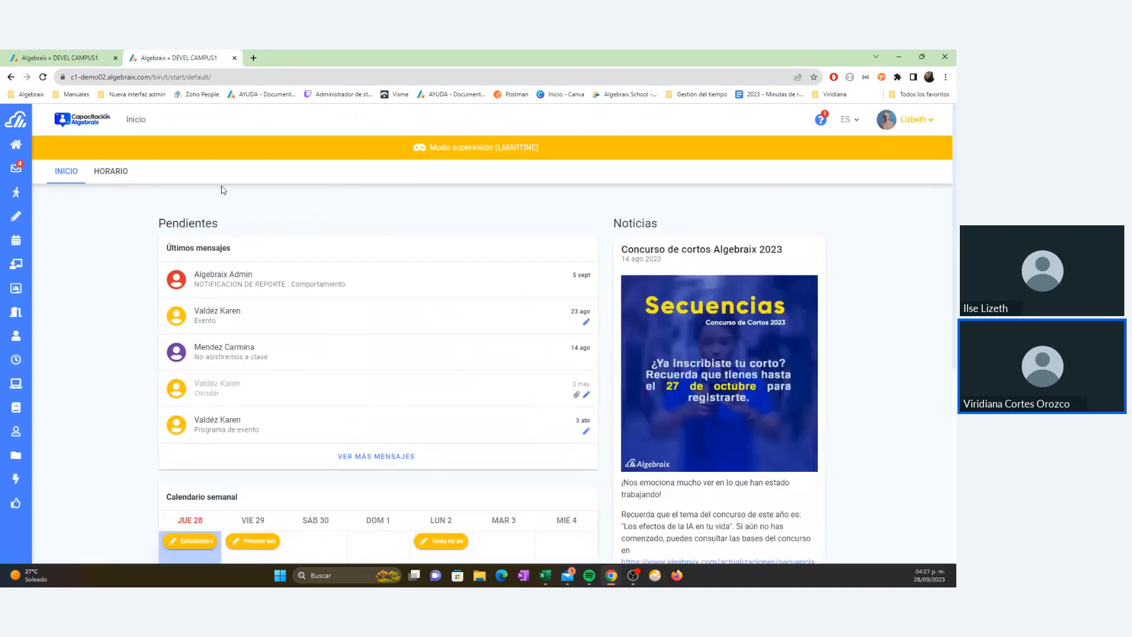
{"action": "mouse_move", "coordinate": [27, 223]}
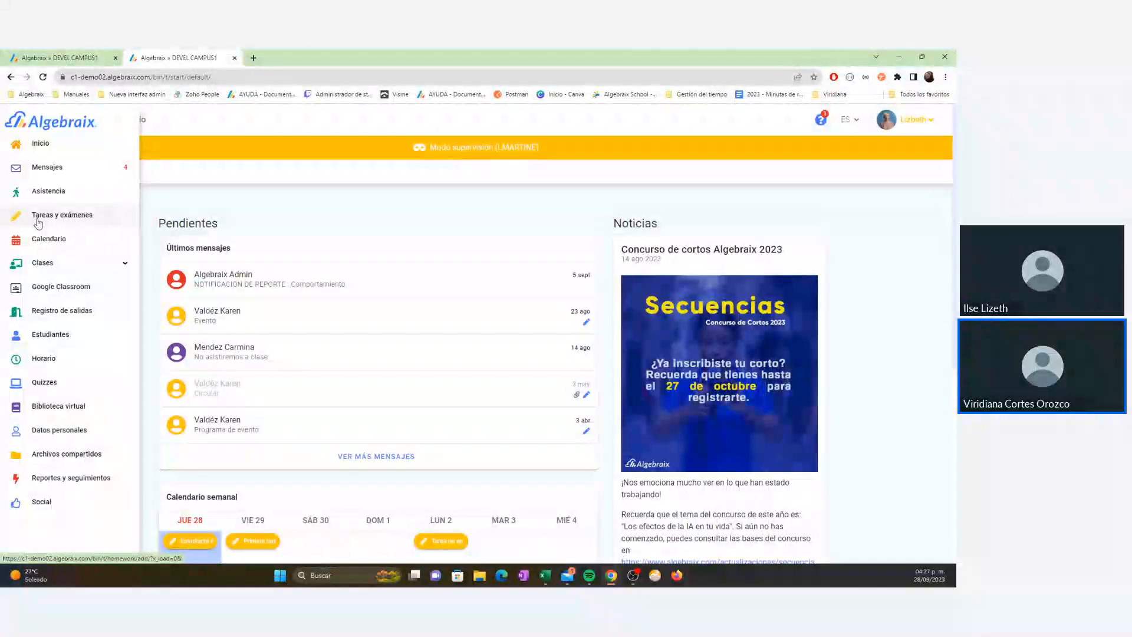
{"action": "left_click", "coordinate": [38, 223]}
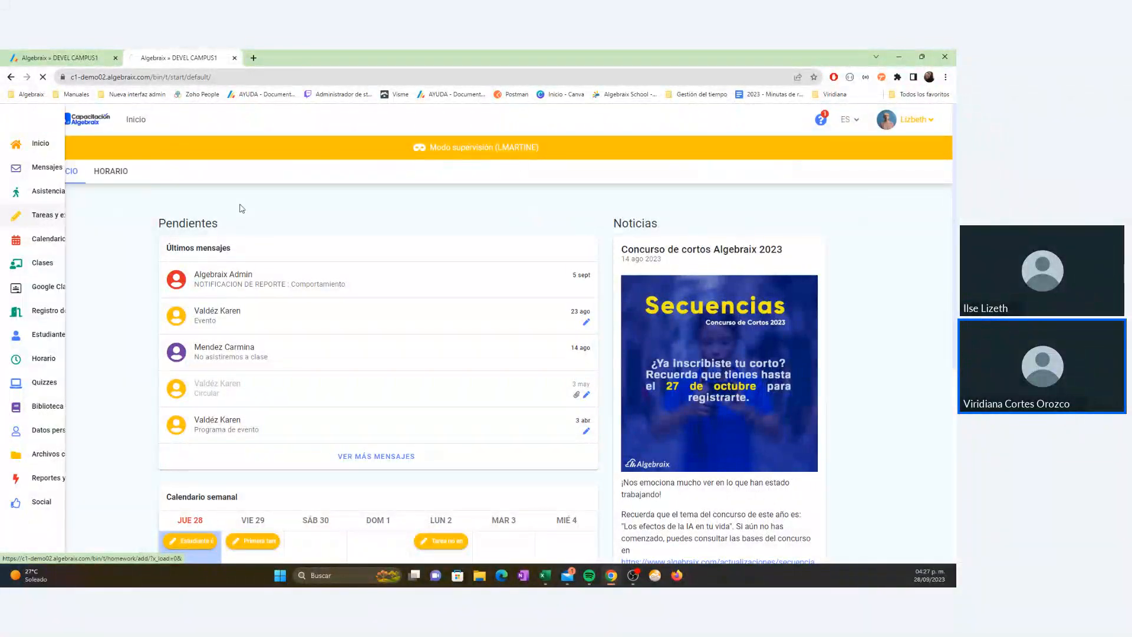
Step: Set up a Tarea activity titled "s" with its visible and delivery dates set to 28/09/2023
{"action": "left_click", "coordinate": [324, 265]}
{"action": "left_click", "coordinate": [297, 293]}
{"action": "left_click", "coordinate": [326, 382]}
{"action": "left_click", "coordinate": [348, 516]}
{"action": "left_click", "coordinate": [341, 420]}
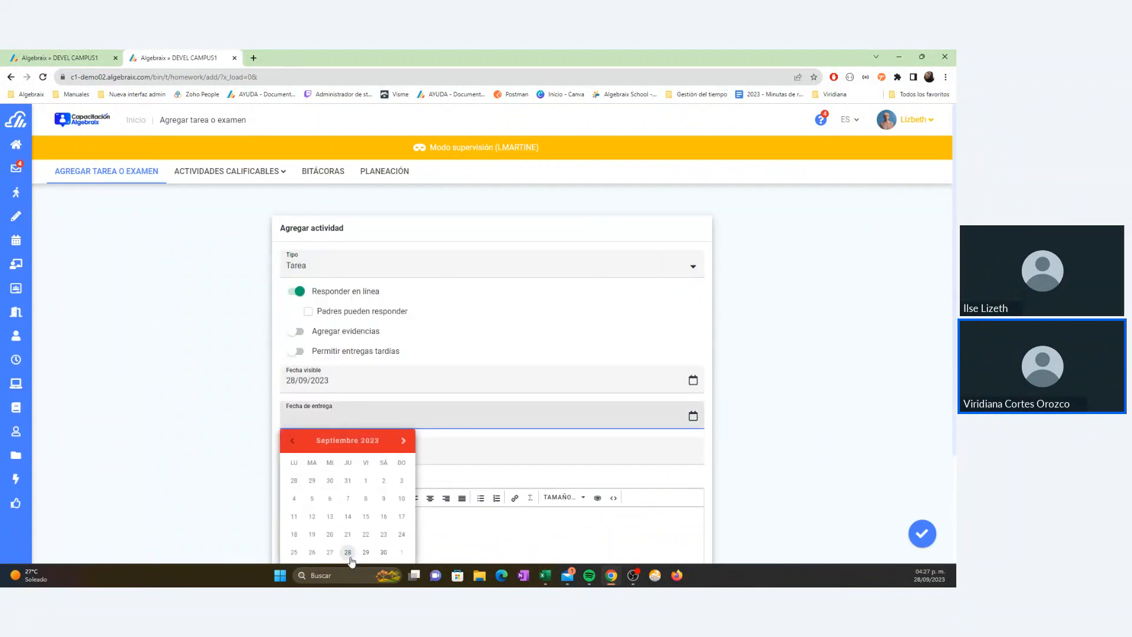
{"action": "left_click", "coordinate": [348, 553]}
{"action": "scroll", "coordinate": [354, 327], "scroll_direction": "down", "scroll_amount": 3}
{"action": "left_click", "coordinate": [359, 306]}
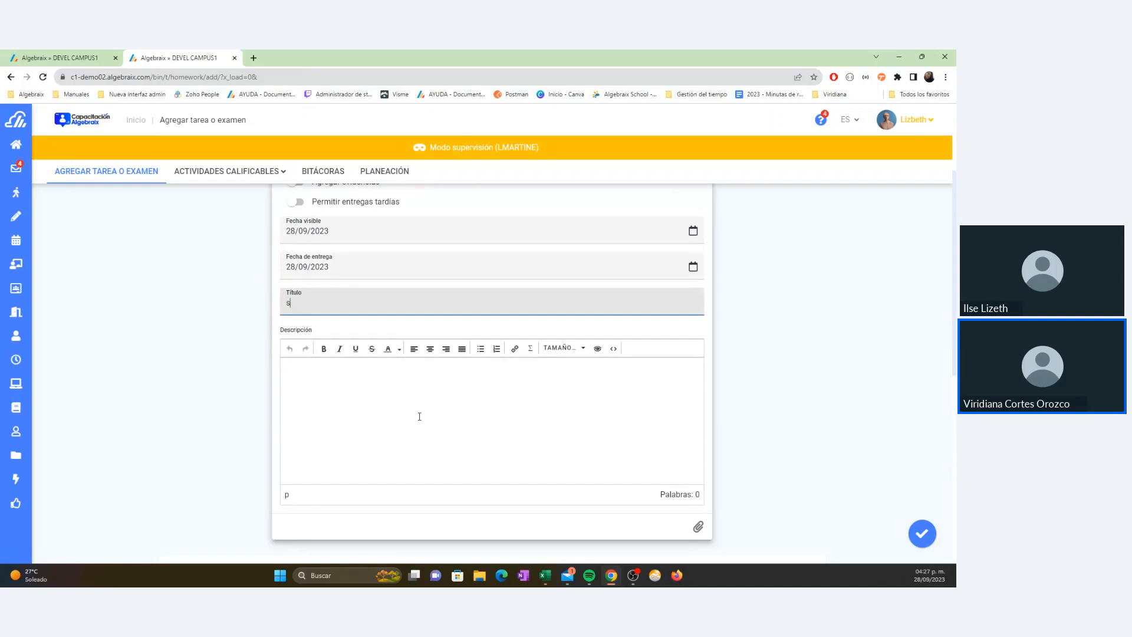
{"action": "type", "text": "s"}
Step: Try SEC 1A Español, 2A Biología, SEC 1A Historia and SEC 1A Historia del arte as recipients, clearing each one
{"action": "scroll", "coordinate": [415, 397], "scroll_direction": "down", "scroll_amount": 8}
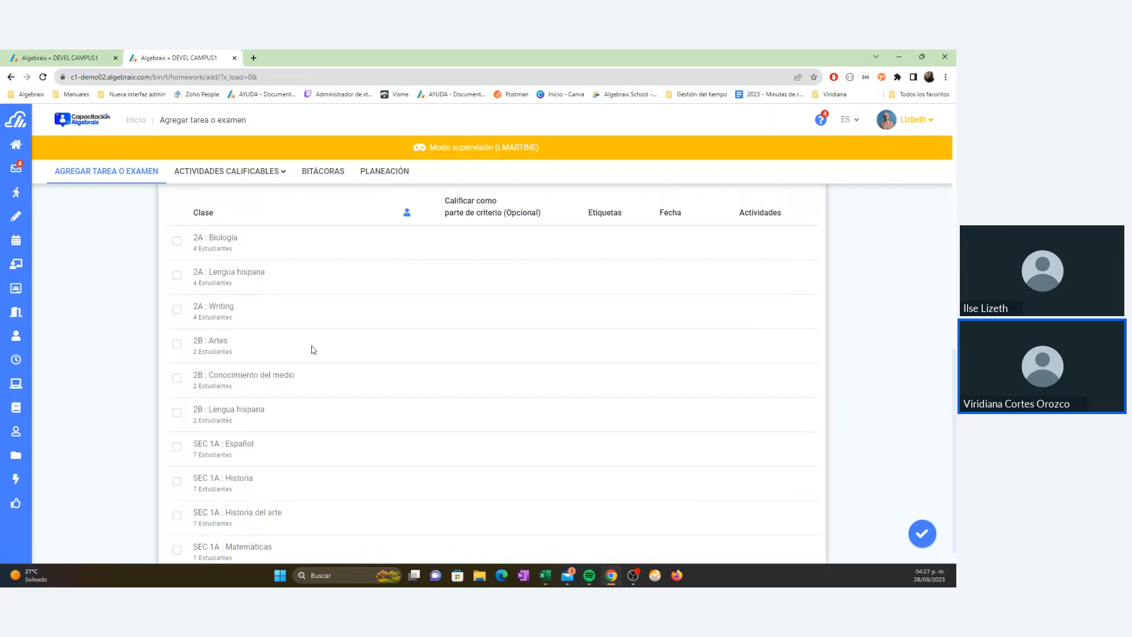
{"action": "left_click", "coordinate": [177, 426]}
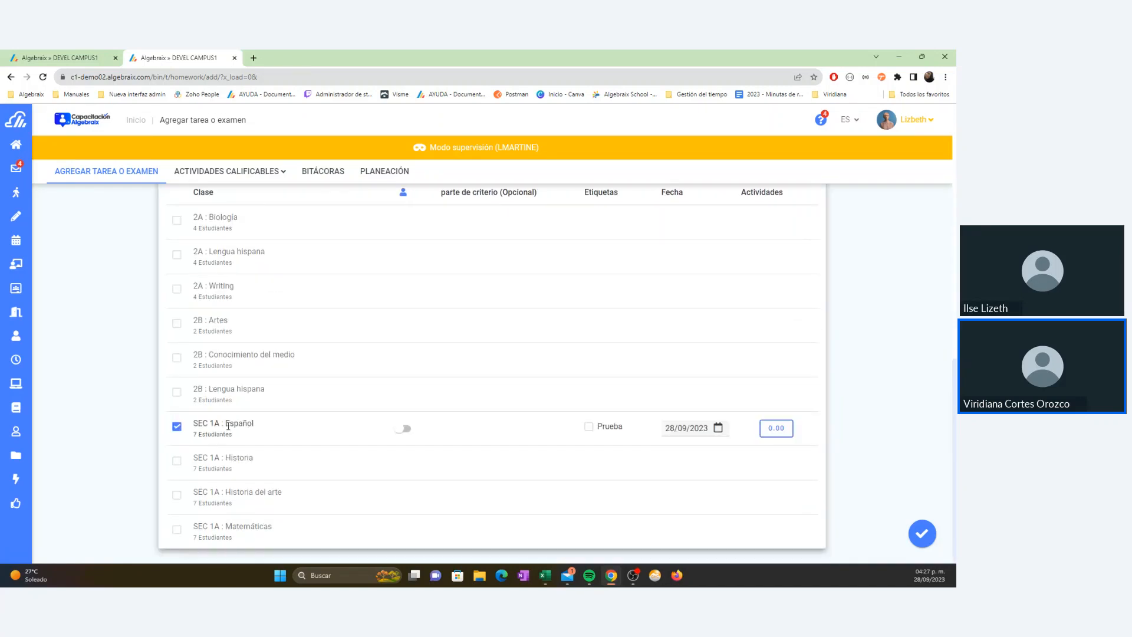
{"action": "left_click", "coordinate": [177, 425]}
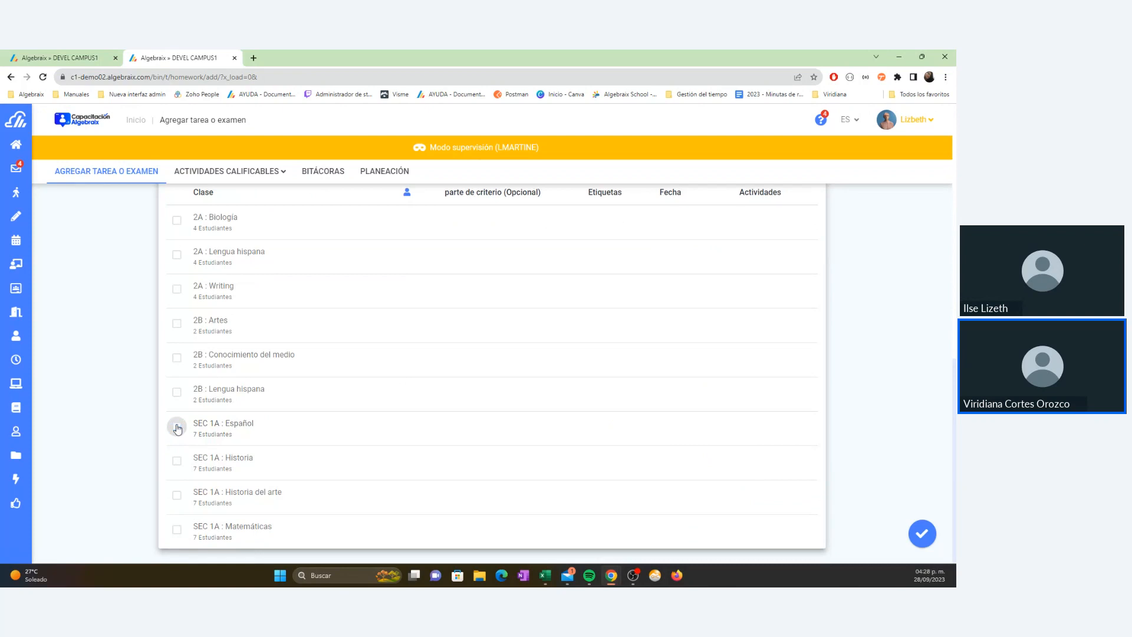
{"action": "left_click", "coordinate": [177, 222]}
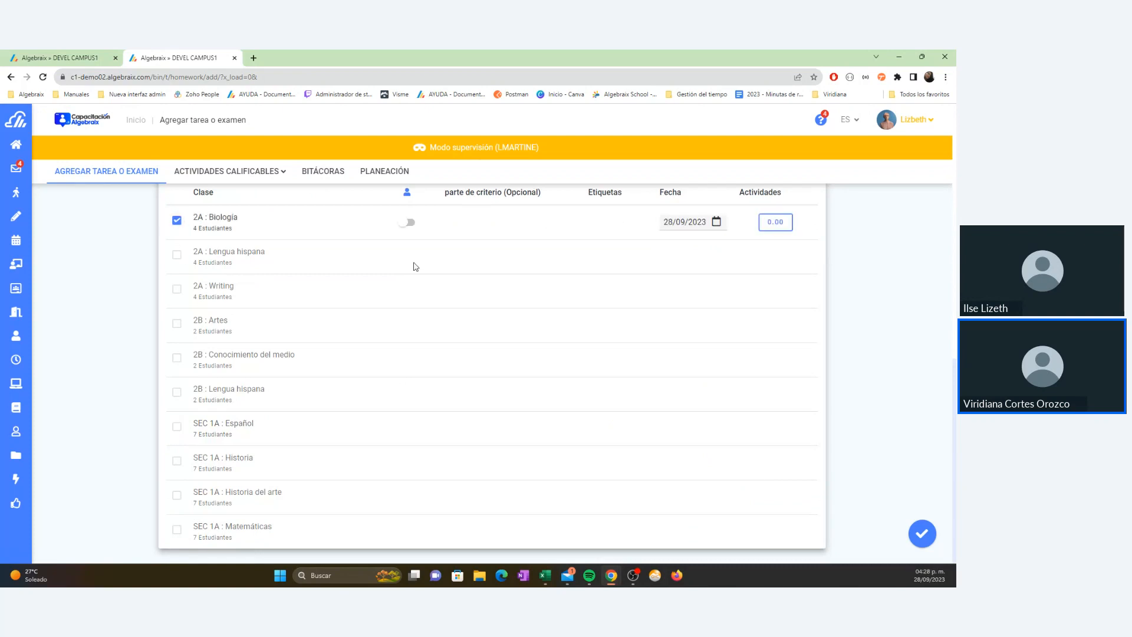
{"action": "scroll", "coordinate": [423, 270], "scroll_direction": "up", "scroll_amount": 1}
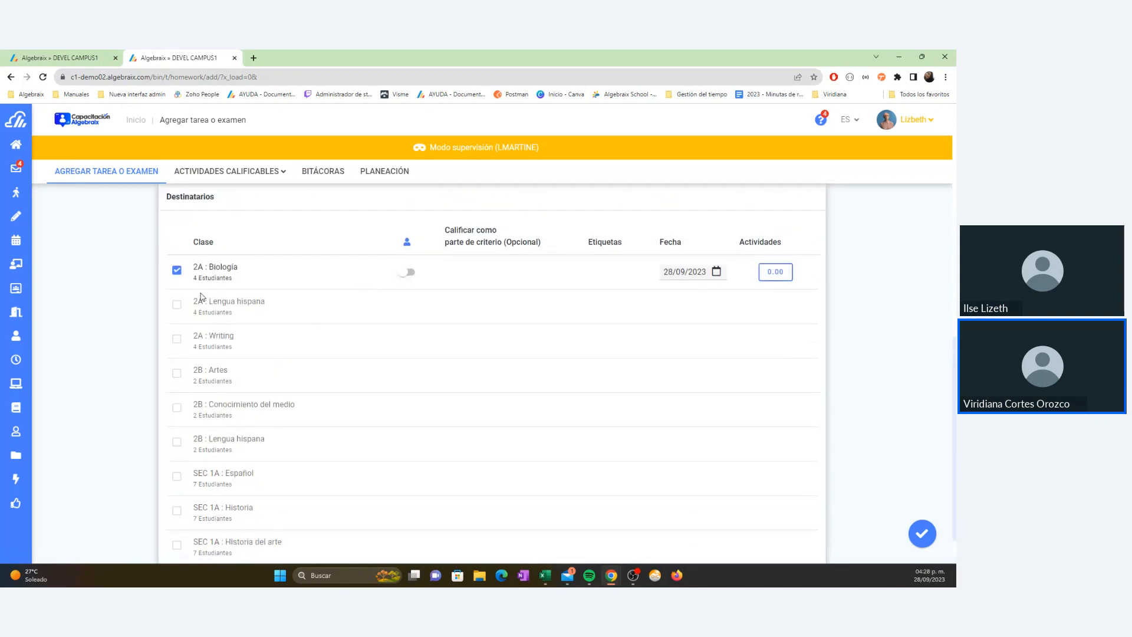
{"action": "left_click", "coordinate": [177, 270]}
{"action": "scroll", "coordinate": [199, 357], "scroll_direction": "down", "scroll_amount": 2}
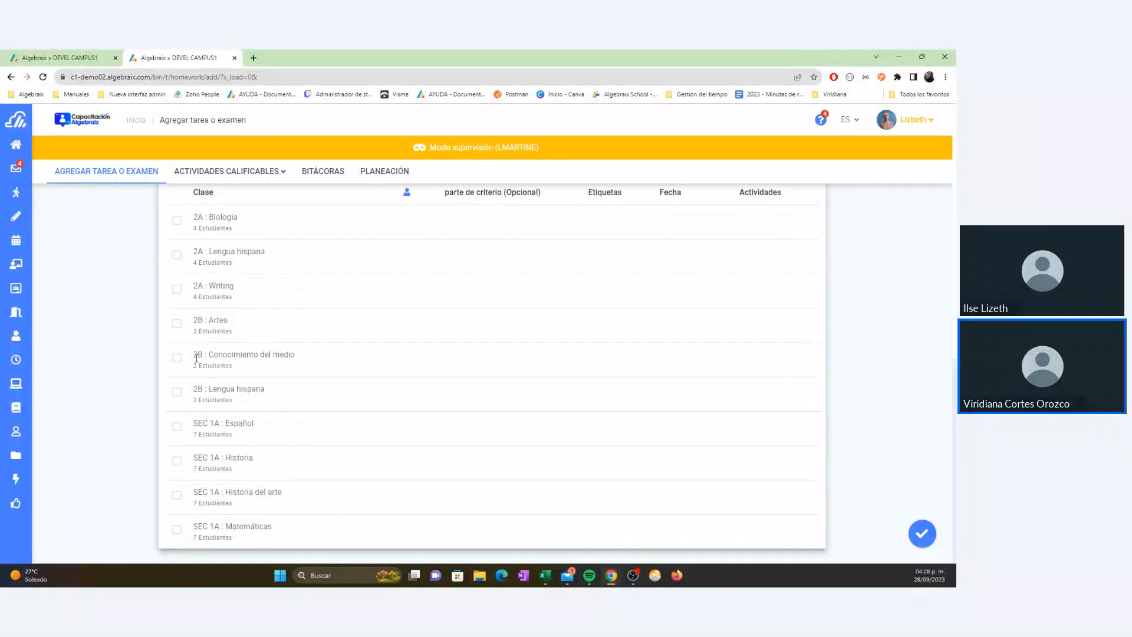
{"action": "left_click", "coordinate": [177, 462]}
{"action": "left_click", "coordinate": [179, 466]}
{"action": "left_click", "coordinate": [180, 496]}
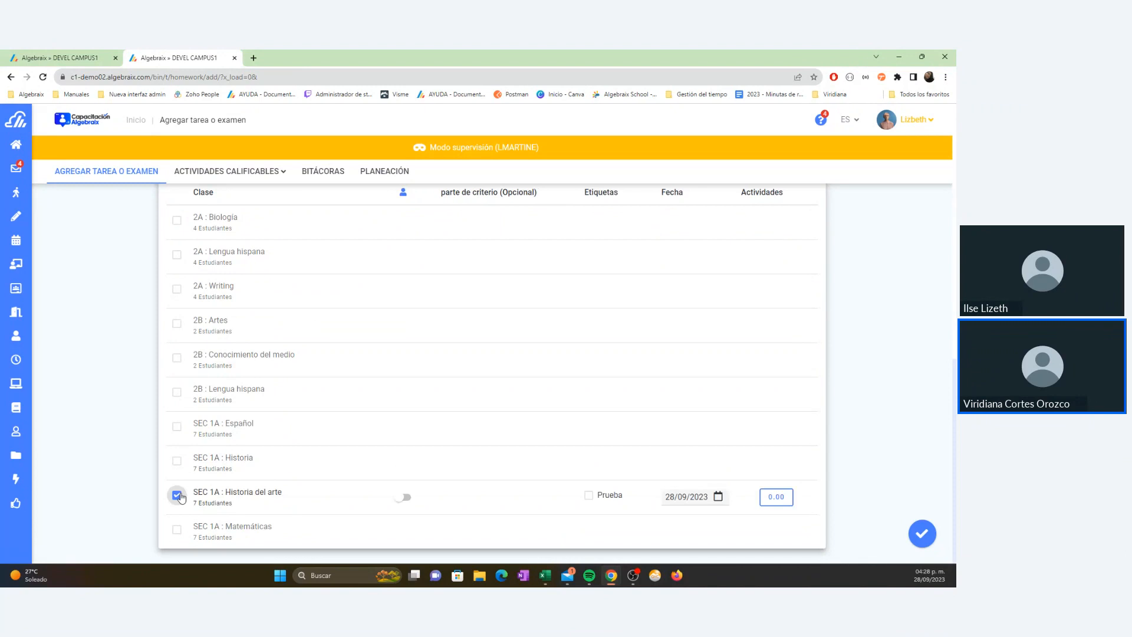
{"action": "left_click", "coordinate": [178, 496]}
Step: Select SEC 1A Matemáticas as the recipient, display the criteria the task can be related to, and switch to the presentation
{"action": "left_click", "coordinate": [177, 529]}
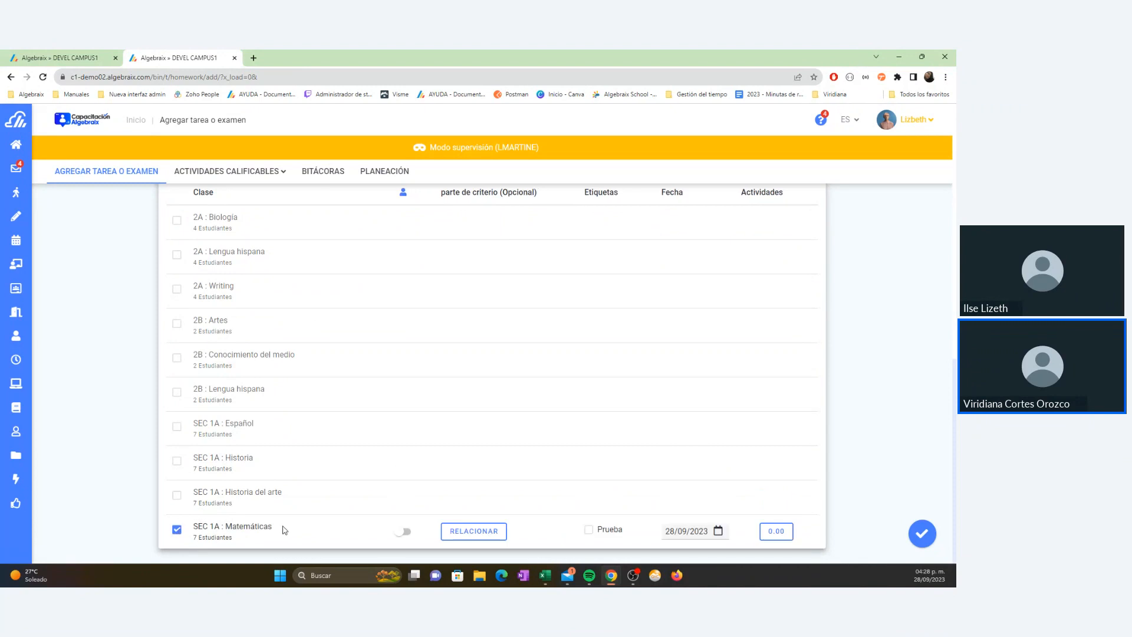
{"action": "left_click", "coordinate": [474, 531]}
{"action": "scroll", "coordinate": [484, 521], "scroll_direction": "down", "scroll_amount": 1}
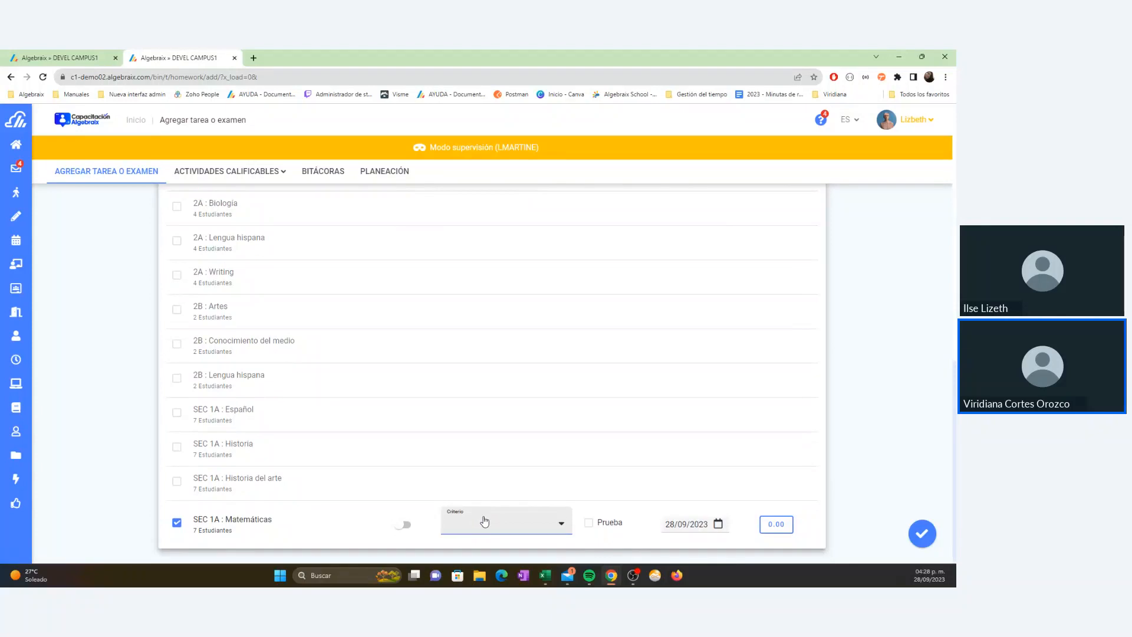
{"action": "left_click", "coordinate": [484, 522]}
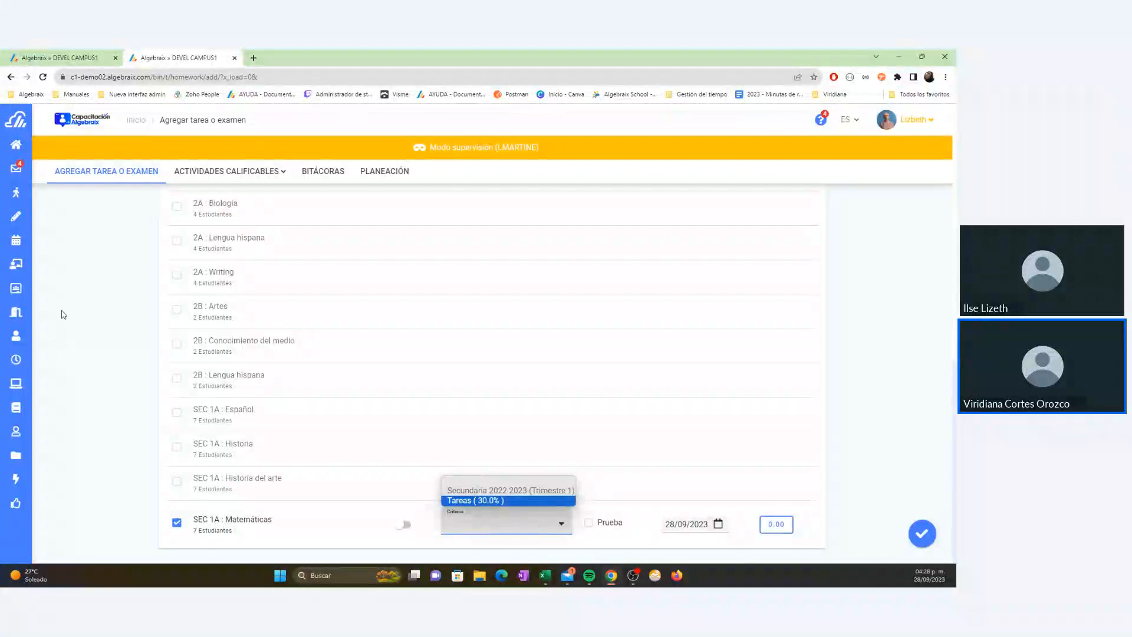
{"action": "mouse_move", "coordinate": [23, 288]}
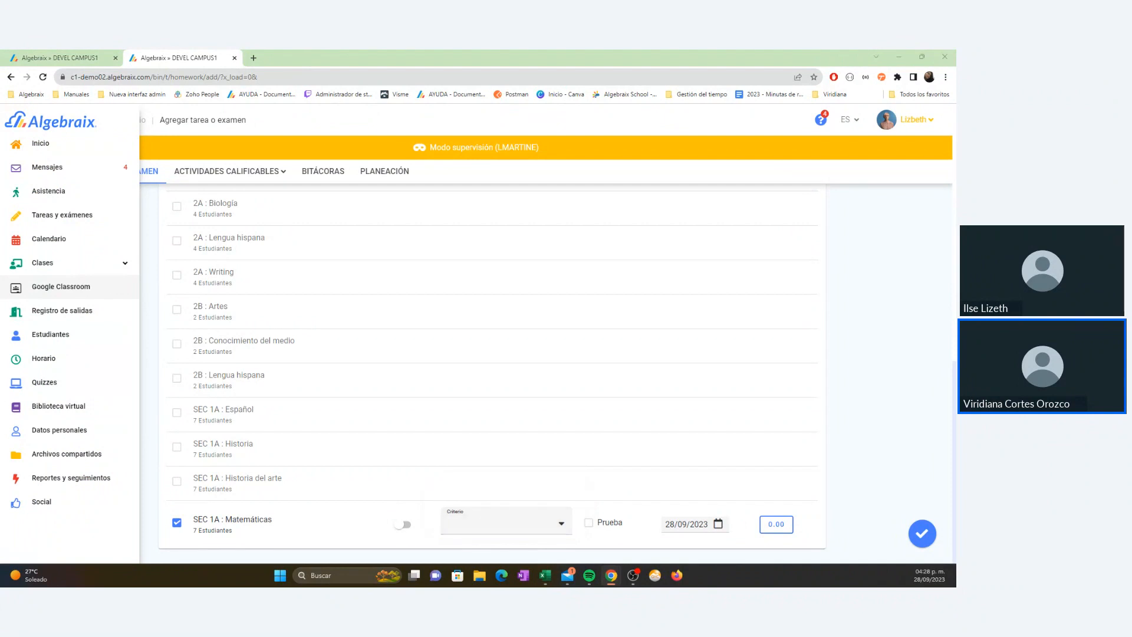
{"action": "key", "text": "alt+Tab"}
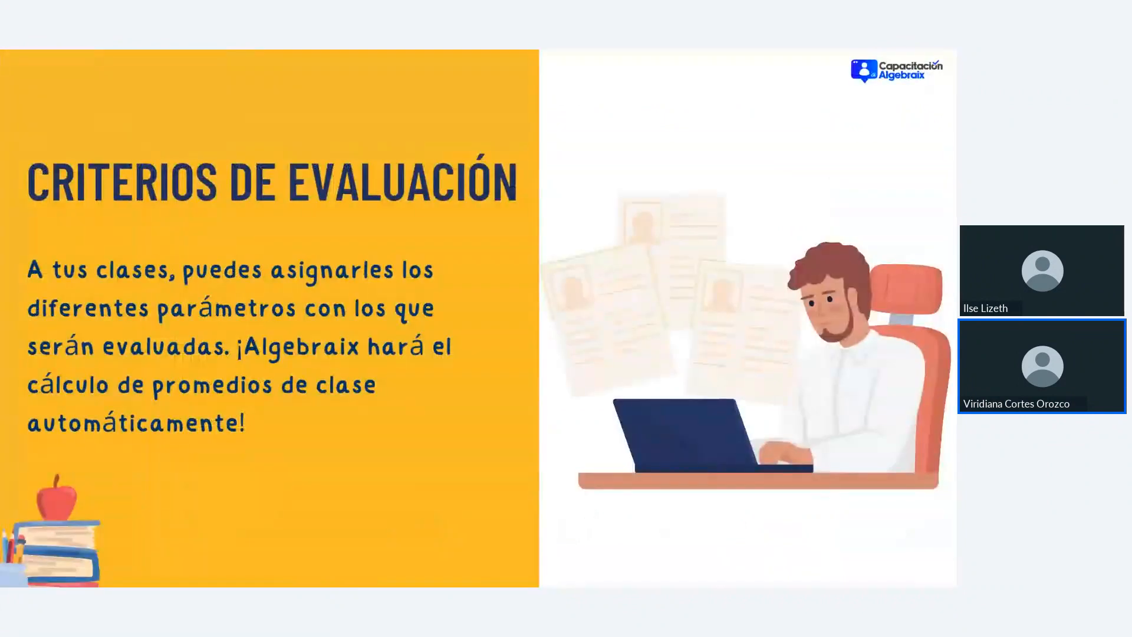
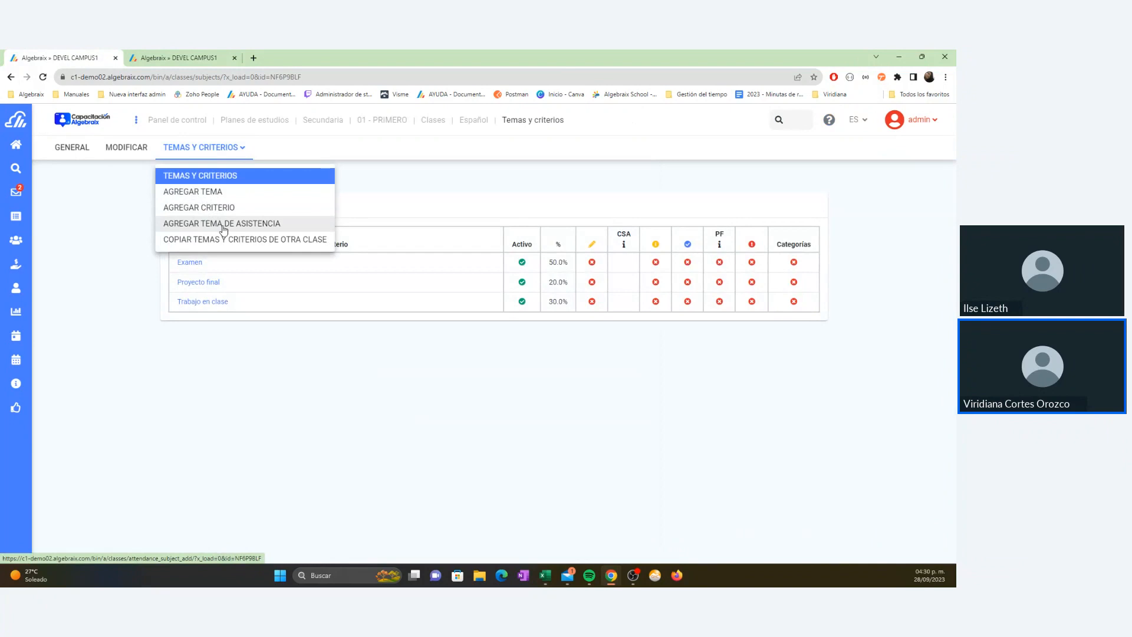
Step: Start an attendance topic for the Español class named Comportamiento en el aula and enable specific values for it
{"action": "left_click", "coordinate": [223, 227]}
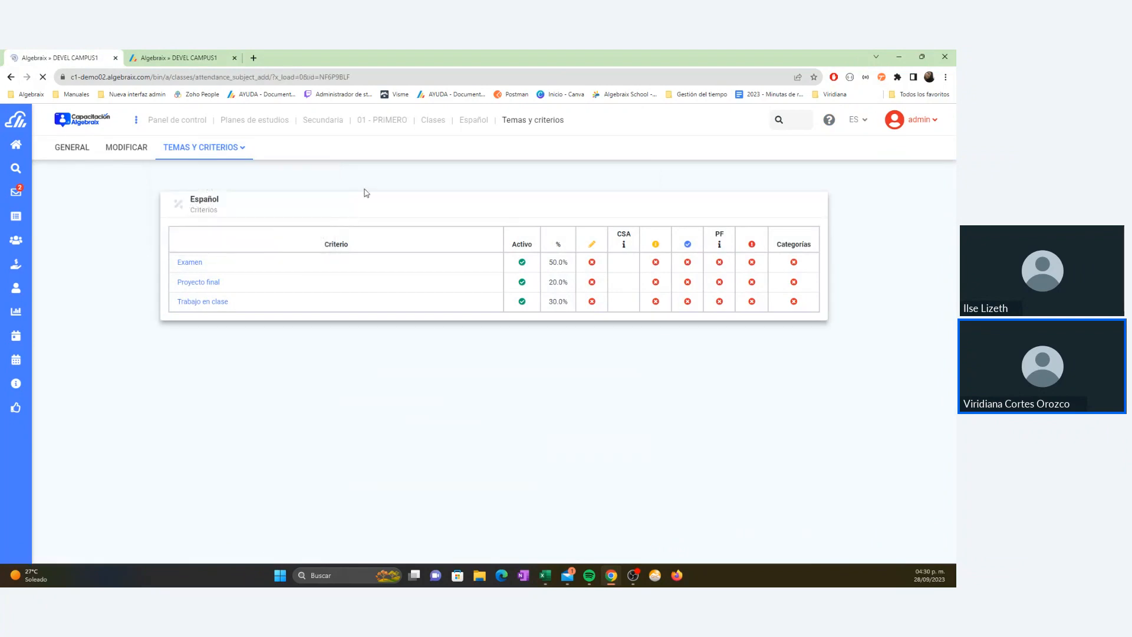
{"action": "left_click", "coordinate": [395, 242]}
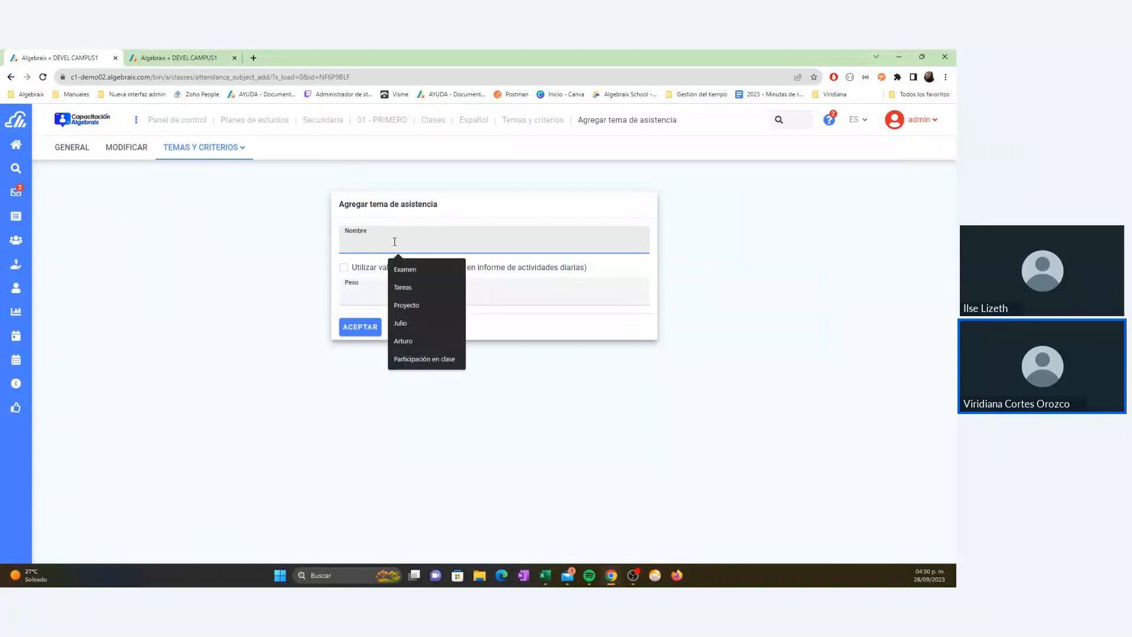
{"action": "type", "text": "Comportamien"}
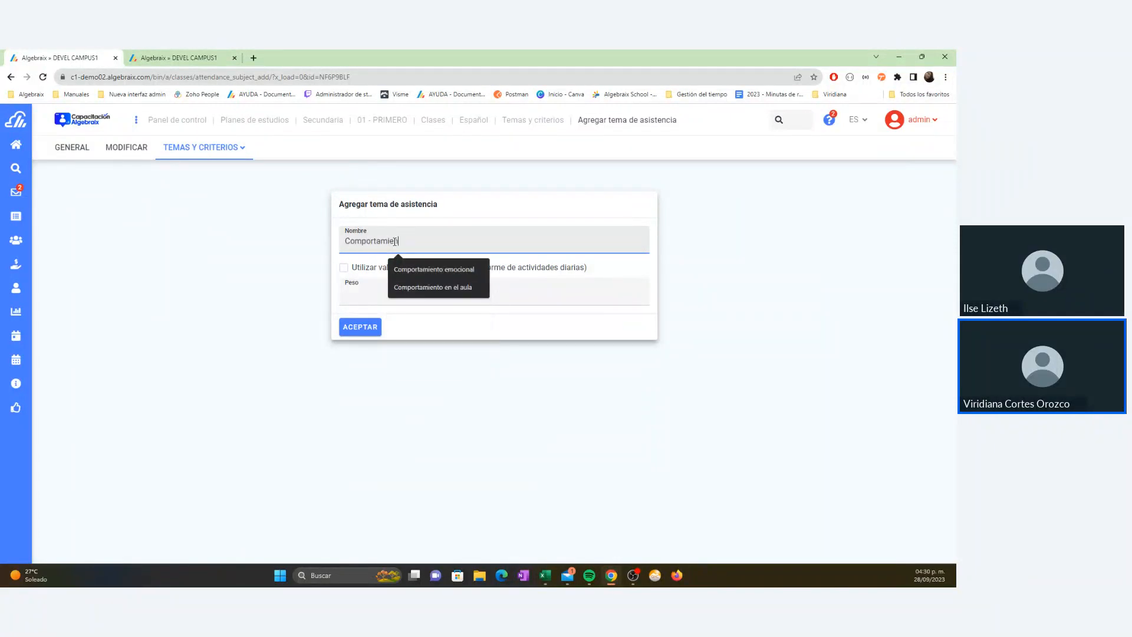
{"action": "left_click", "coordinate": [433, 287]}
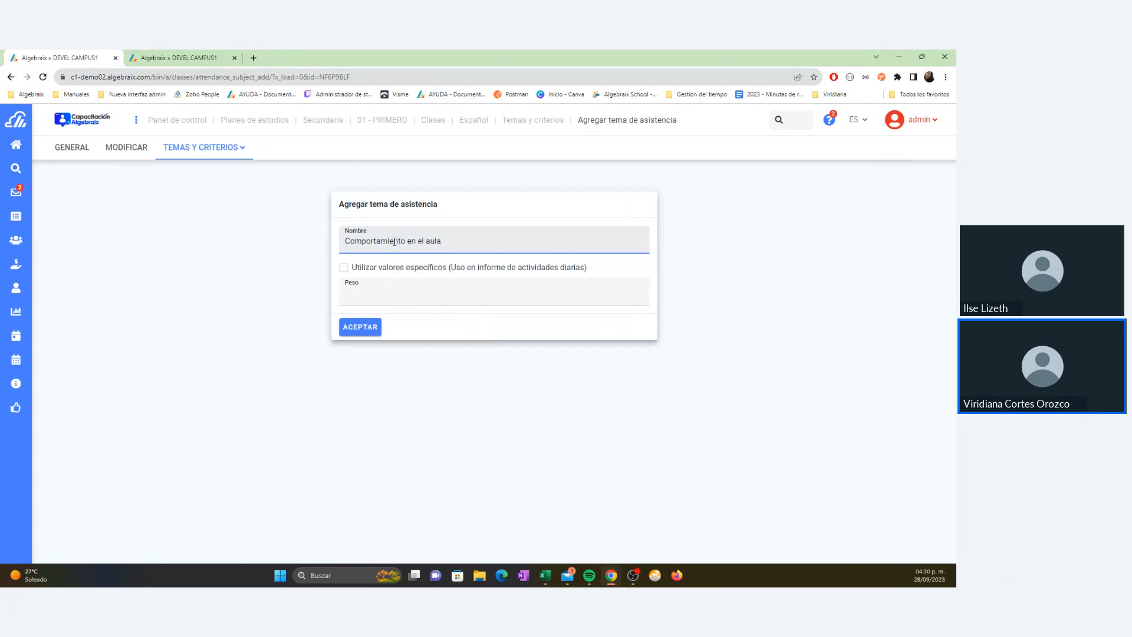
{"action": "left_click", "coordinate": [343, 267]}
{"action": "left_click_drag", "start_coordinate": [351, 268], "coordinate": [587, 274]}
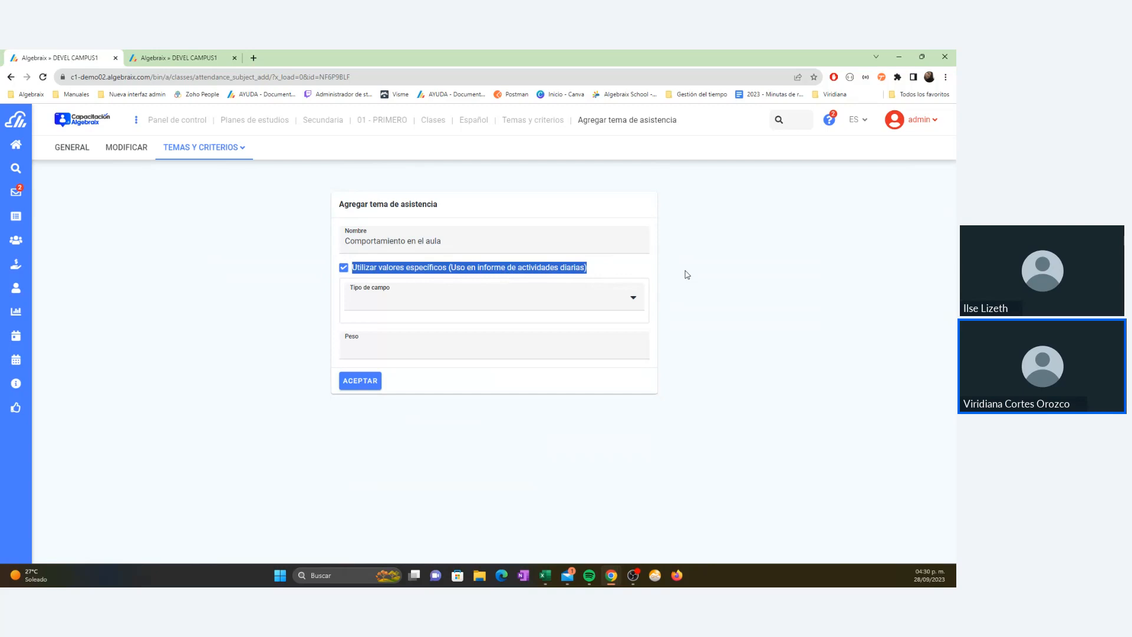
{"action": "left_click", "coordinate": [686, 275]}
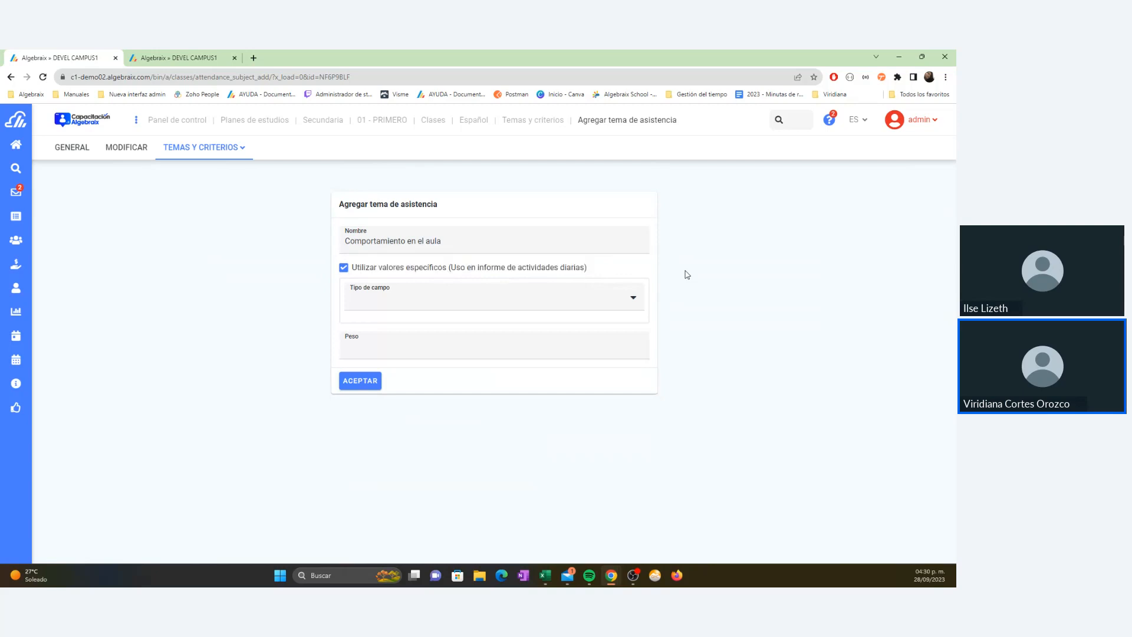
Step: Try the field types Texto, Numérico and Opción múltiple for the attendance topic, going through the multiple-choice option fields
{"action": "left_click", "coordinate": [396, 306]}
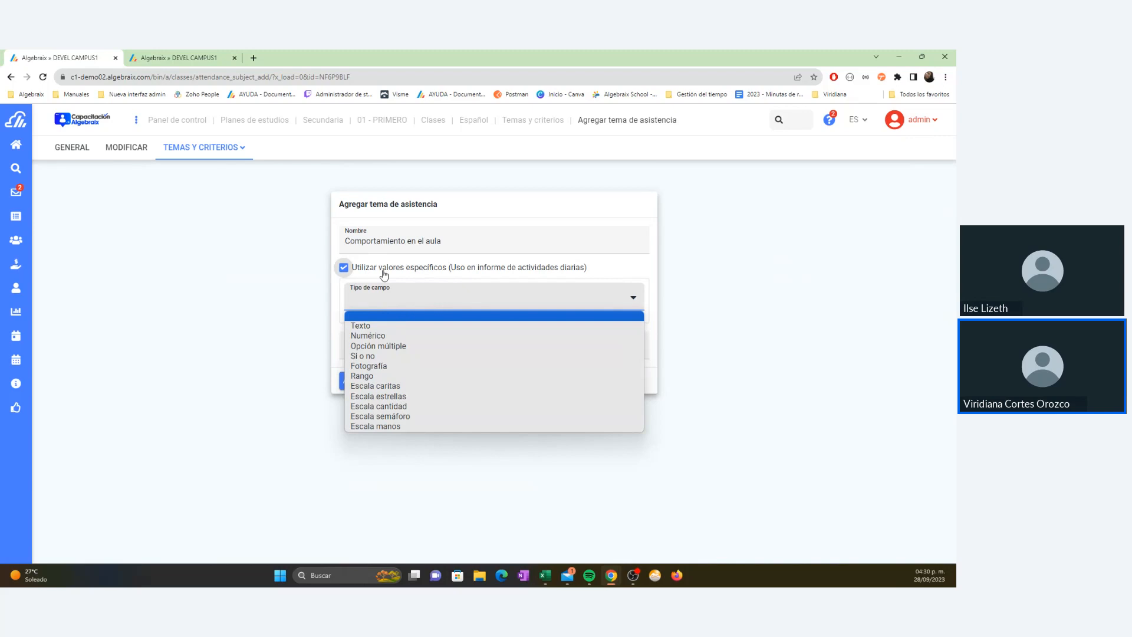
{"action": "left_click", "coordinate": [383, 326]}
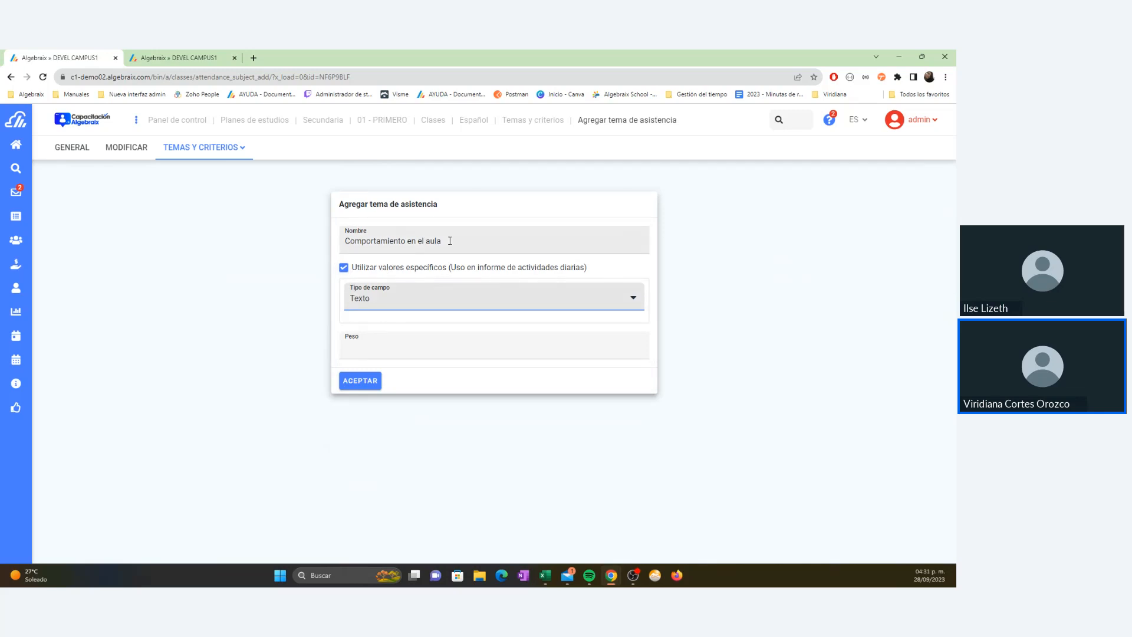
{"action": "left_click", "coordinate": [368, 302]}
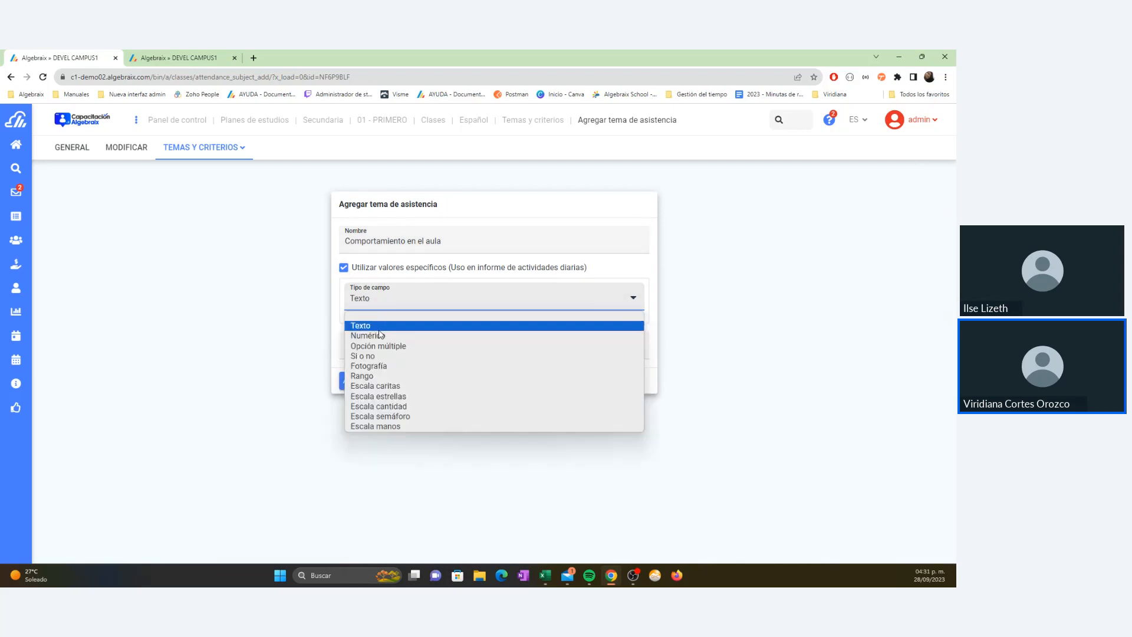
{"action": "left_click", "coordinate": [379, 324]}
{"action": "left_click", "coordinate": [379, 309]}
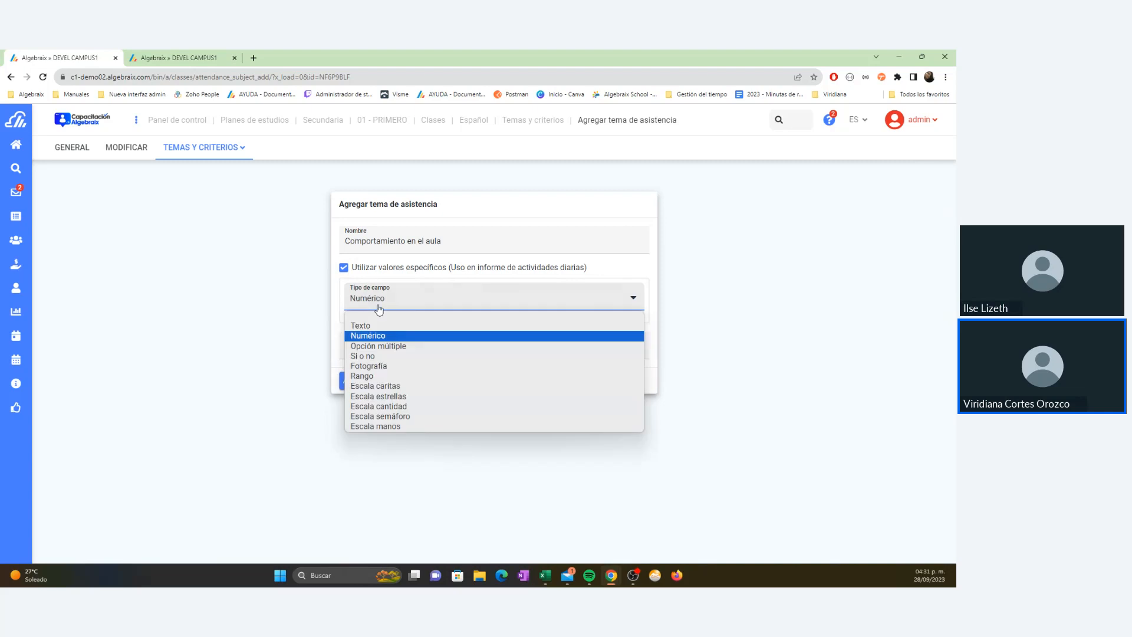
{"action": "left_click", "coordinate": [393, 343]}
{"action": "left_click", "coordinate": [401, 334]}
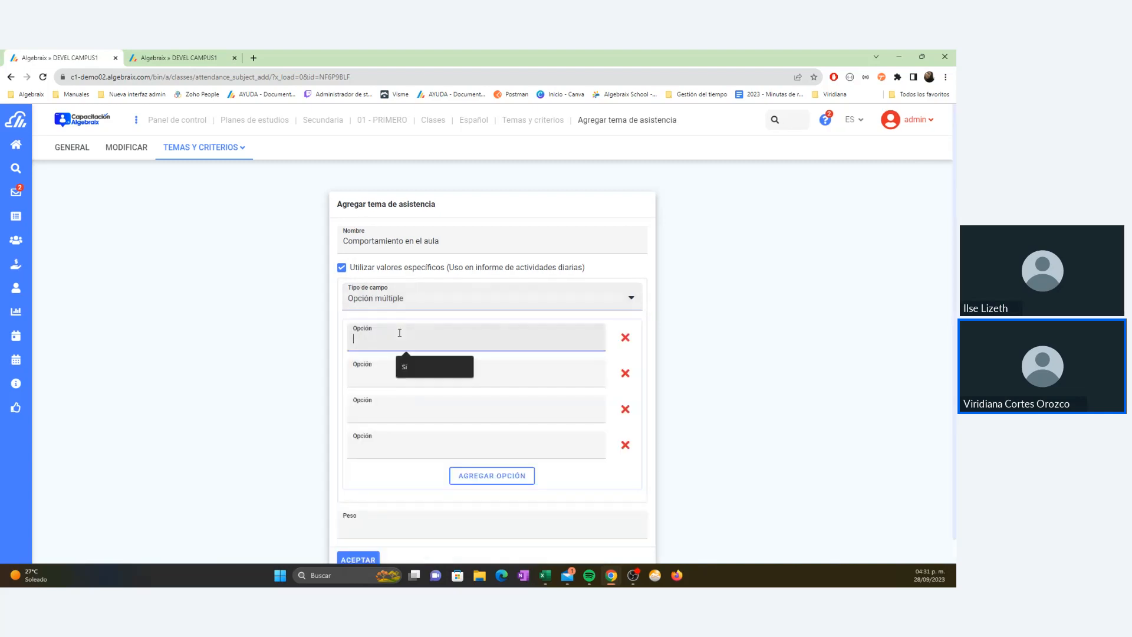
{"action": "left_click", "coordinate": [392, 375]}
{"action": "left_click", "coordinate": [387, 412]}
{"action": "left_click", "coordinate": [386, 433]}
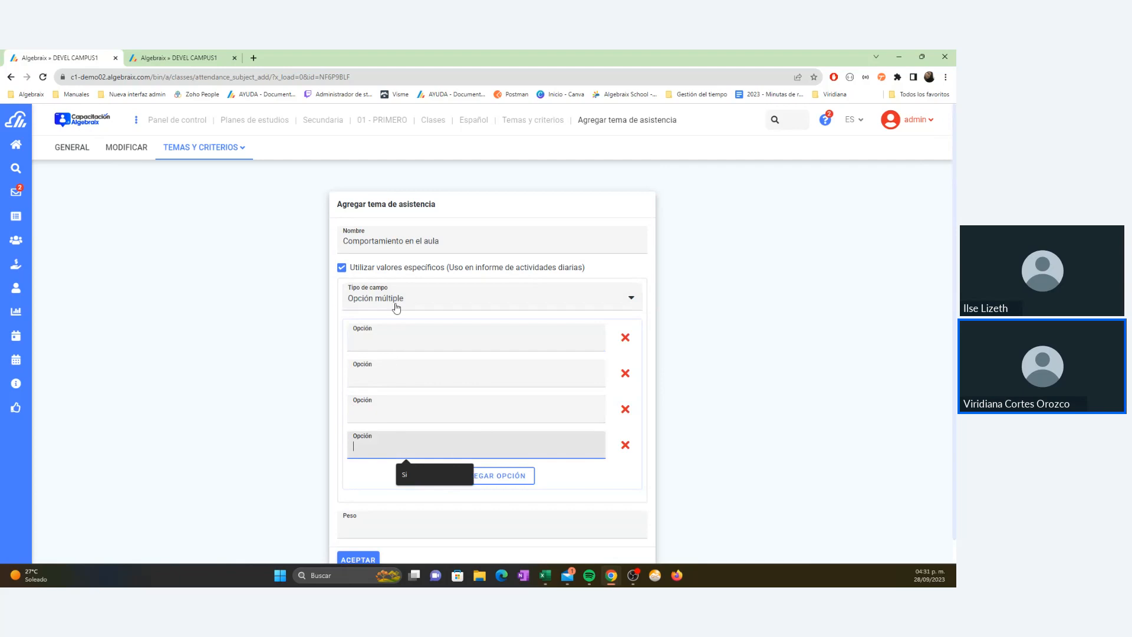
Step: Try the field types Si o no and Fotografía for the attendance topic
{"action": "left_click", "coordinate": [397, 308]}
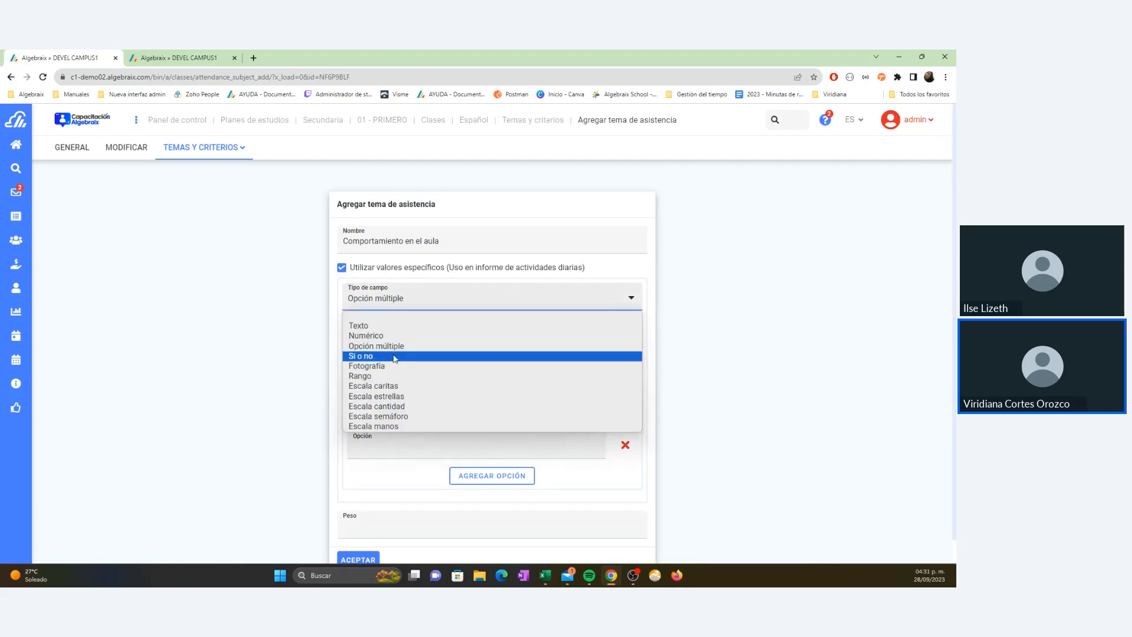
{"action": "left_click", "coordinate": [396, 356]}
{"action": "left_click", "coordinate": [396, 302]}
{"action": "left_click", "coordinate": [401, 367]}
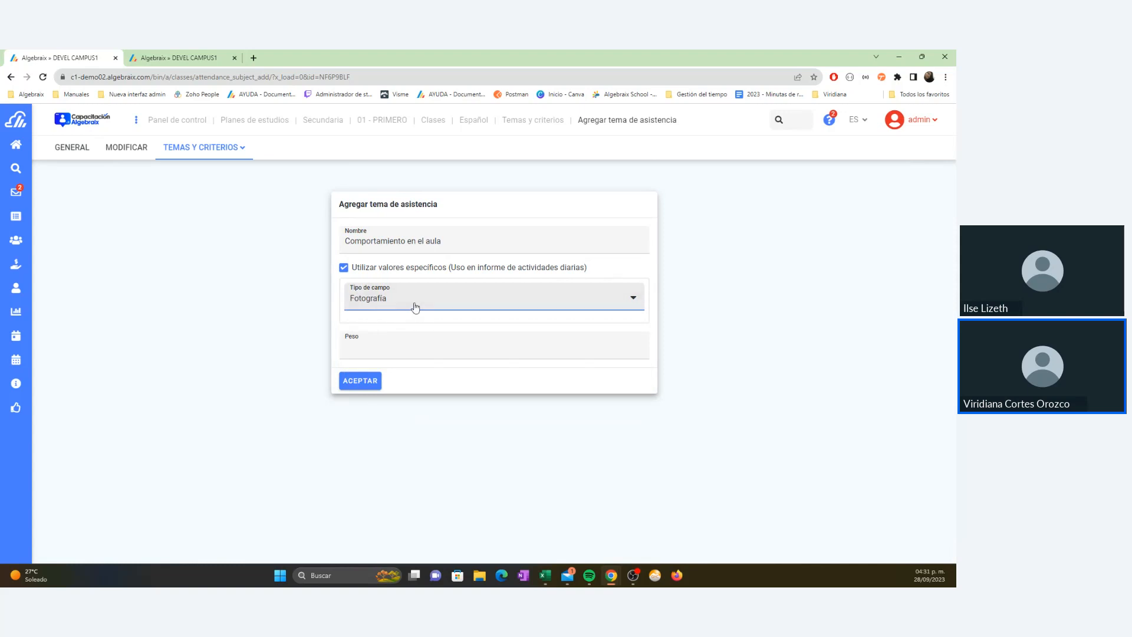
Step: Set the attendance topic's field type to Rango with a minimum value of 1
{"action": "left_click", "coordinate": [415, 307]}
{"action": "left_click", "coordinate": [401, 376]}
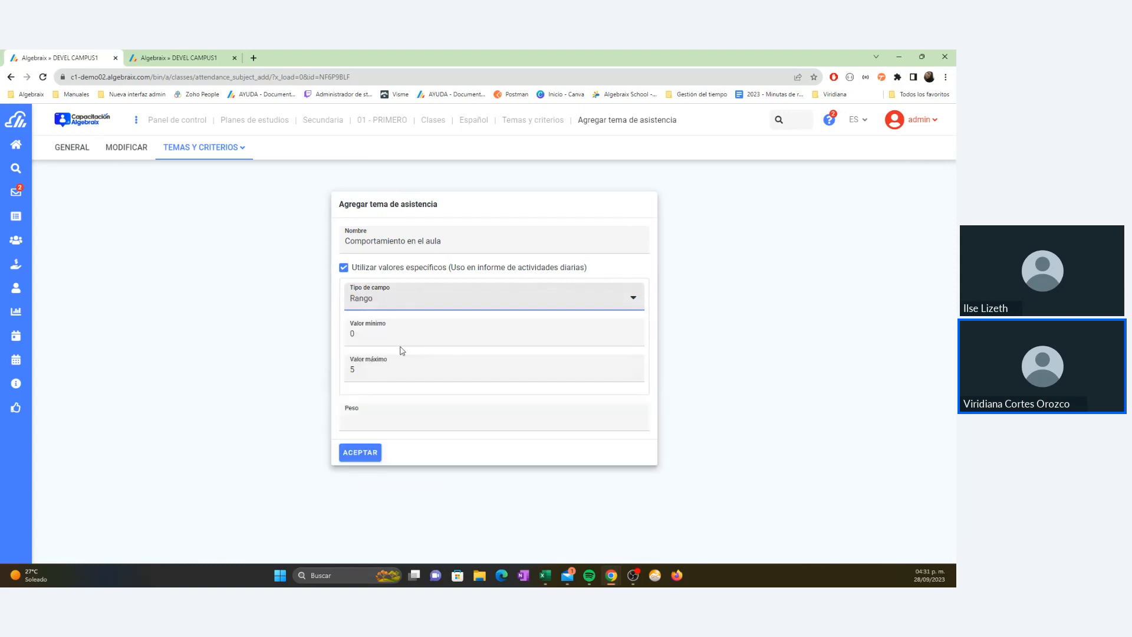
{"action": "left_click", "coordinate": [371, 338]}
{"action": "key", "text": "BackSpace"}
{"action": "type", "text": "1"}
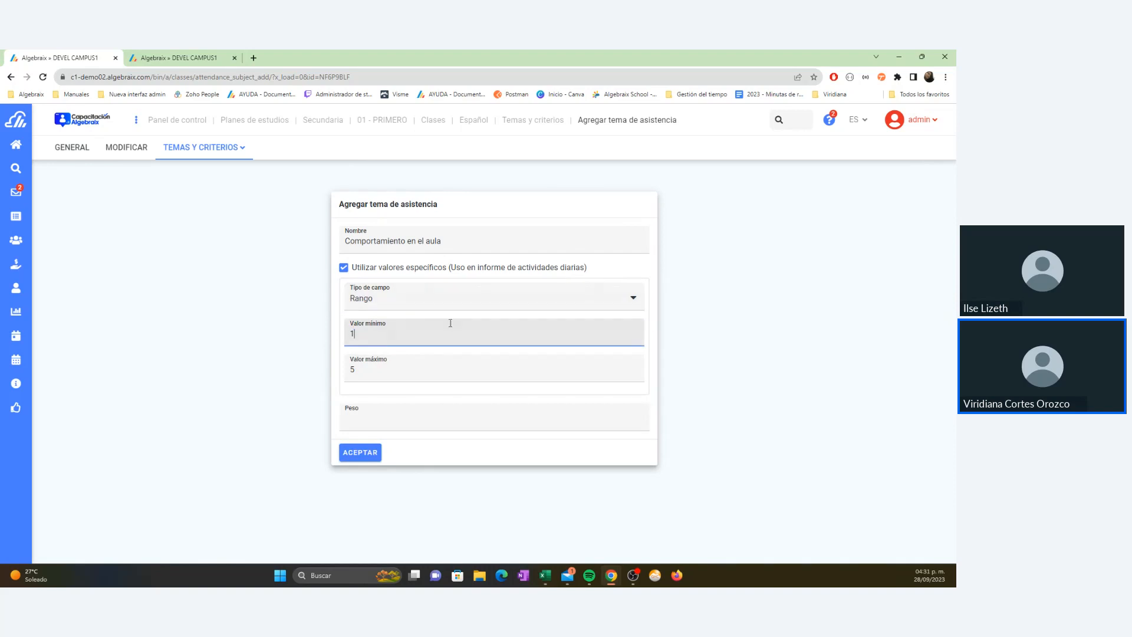
Step: Try the Escala caritas field type for the attendance topic, labelling the first three faces Muy bien, Bien and Regular
{"action": "left_click", "coordinate": [415, 304]}
{"action": "left_click", "coordinate": [426, 390]}
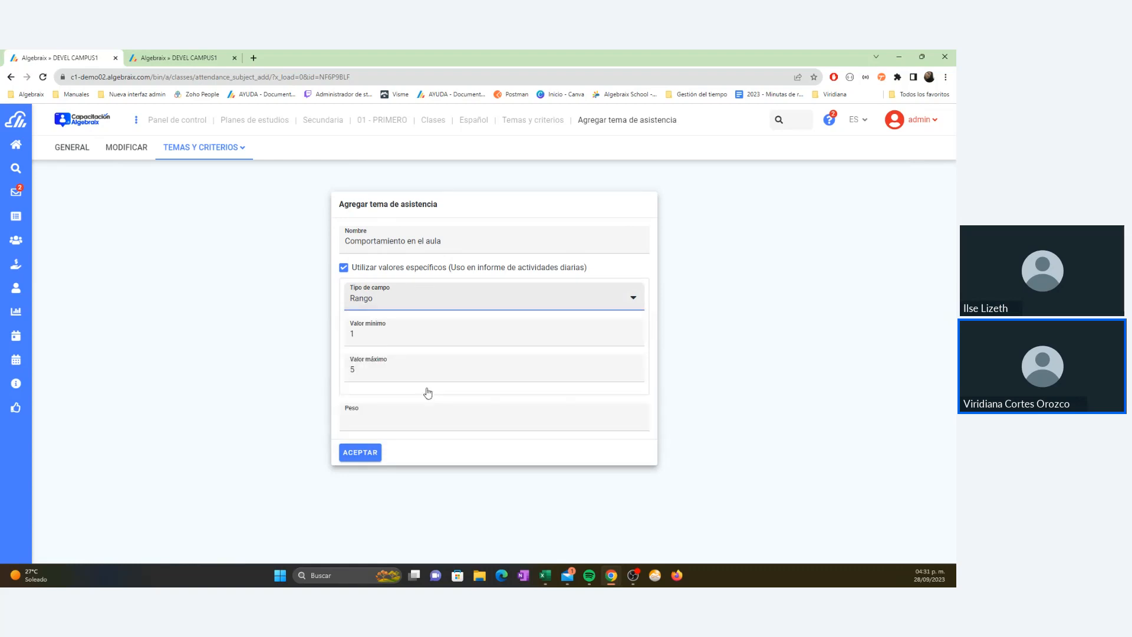
{"action": "left_click", "coordinate": [411, 329]}
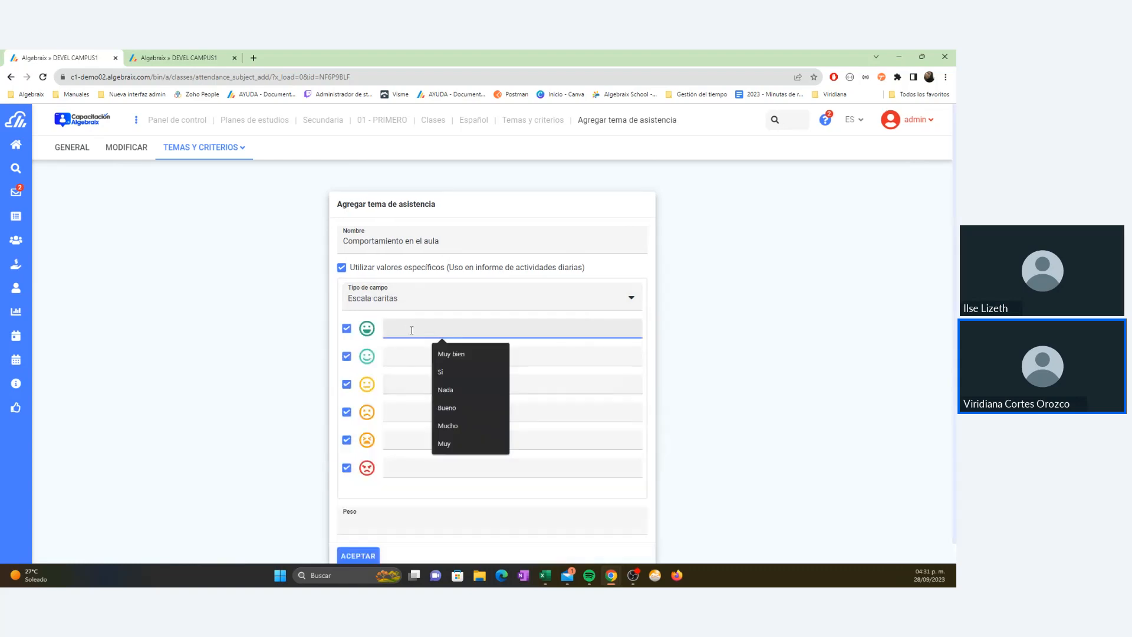
{"action": "key", "text": "Down"}
{"action": "key", "text": "Return"}
{"action": "key", "text": "Tab"}
{"action": "type", "text": "Bien"}
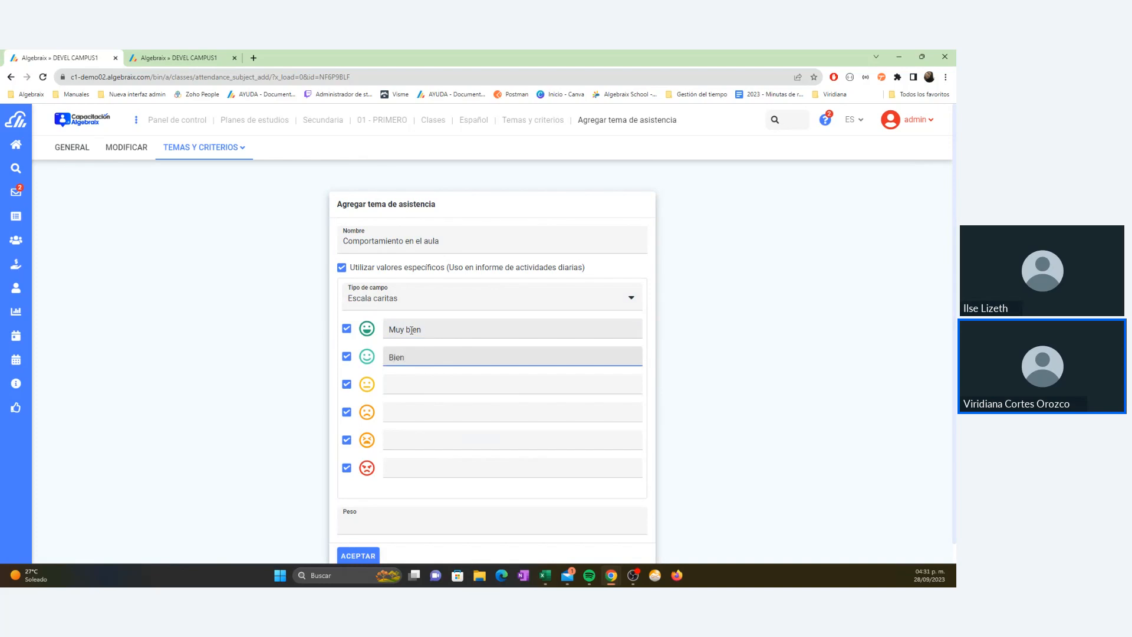
{"action": "key", "text": "Tab"}
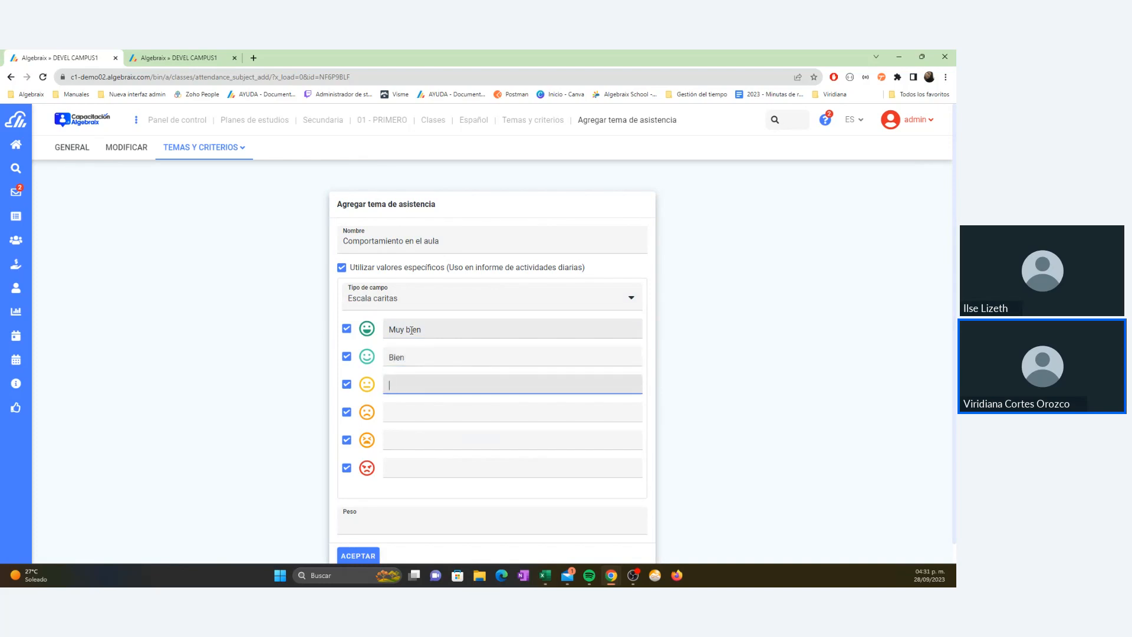
{"action": "type", "text": "Regular"}
Step: Disable the three unlabelled faces of the Escala caritas scale, below Regular
{"action": "left_click", "coordinate": [347, 412]}
{"action": "left_click", "coordinate": [347, 439]}
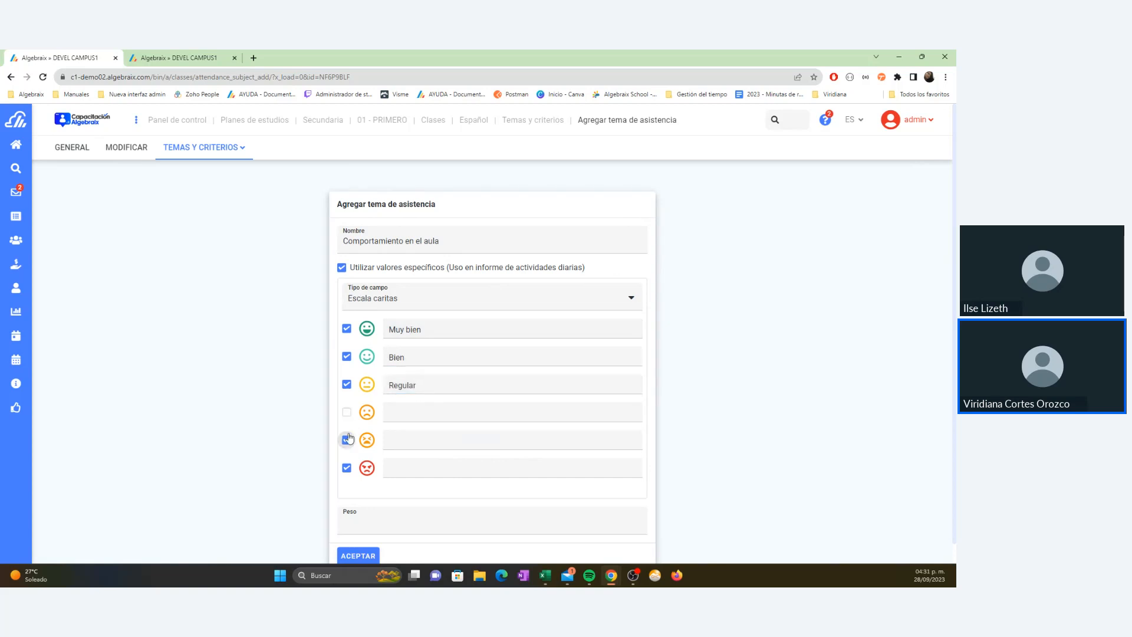
{"action": "left_click", "coordinate": [347, 467]}
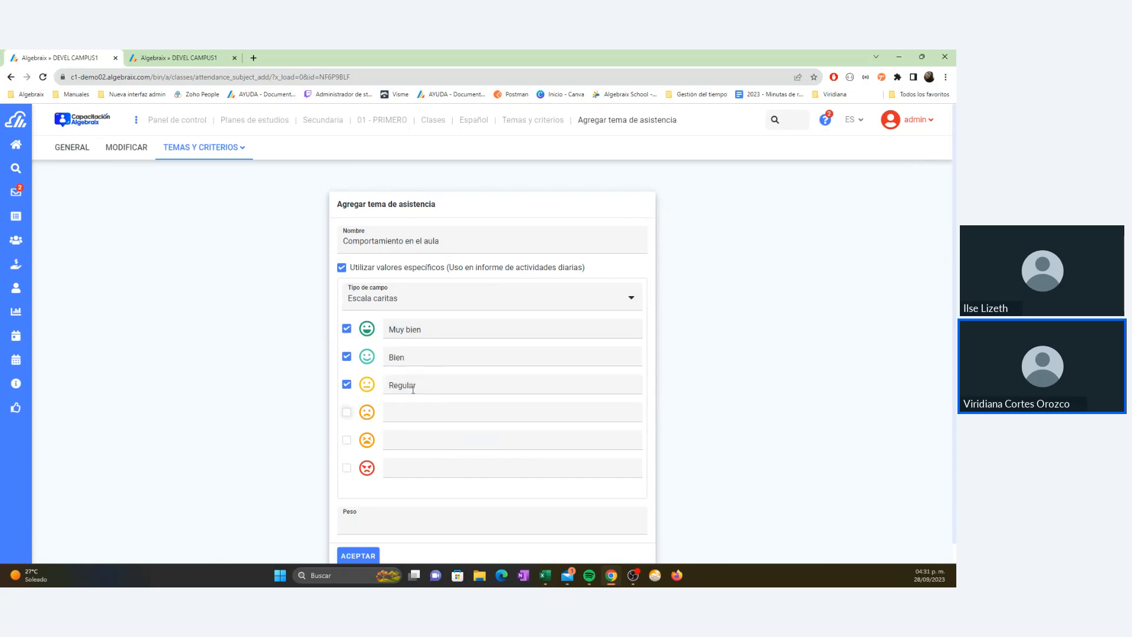
Step: Try the field types Escala estrellas, Escala cantidad, Escala semáforo and Escala manos for the attendance topic
{"action": "left_click", "coordinate": [418, 304]}
{"action": "left_click", "coordinate": [416, 397]}
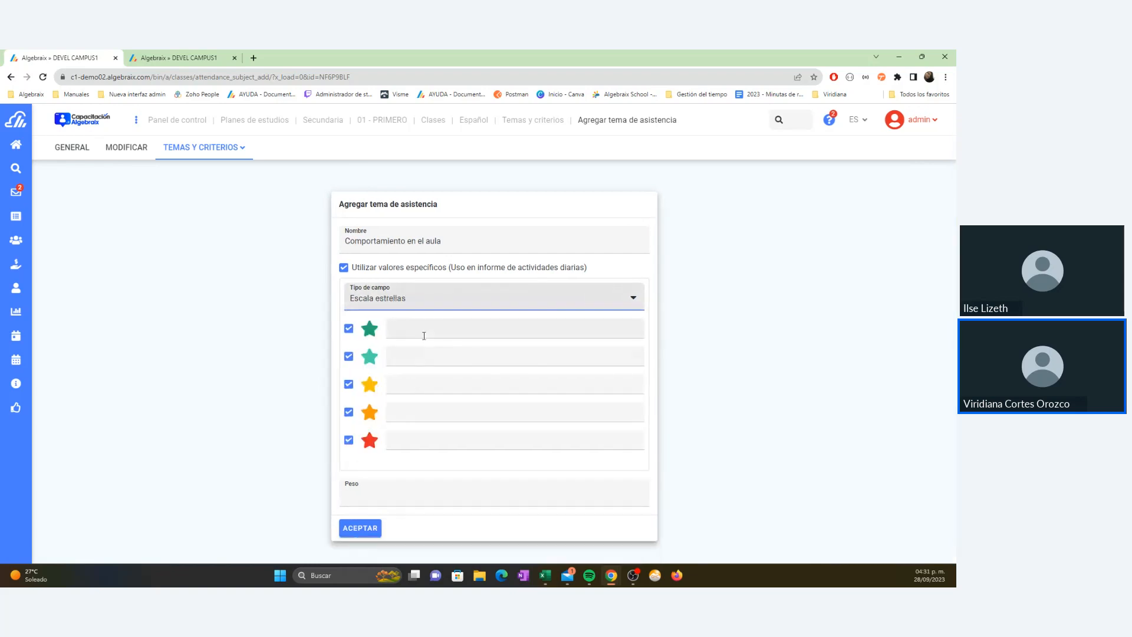
{"action": "left_click", "coordinate": [407, 306]}
{"action": "left_click", "coordinate": [424, 389]}
{"action": "key", "text": "Down"}
{"action": "left_click", "coordinate": [435, 304]}
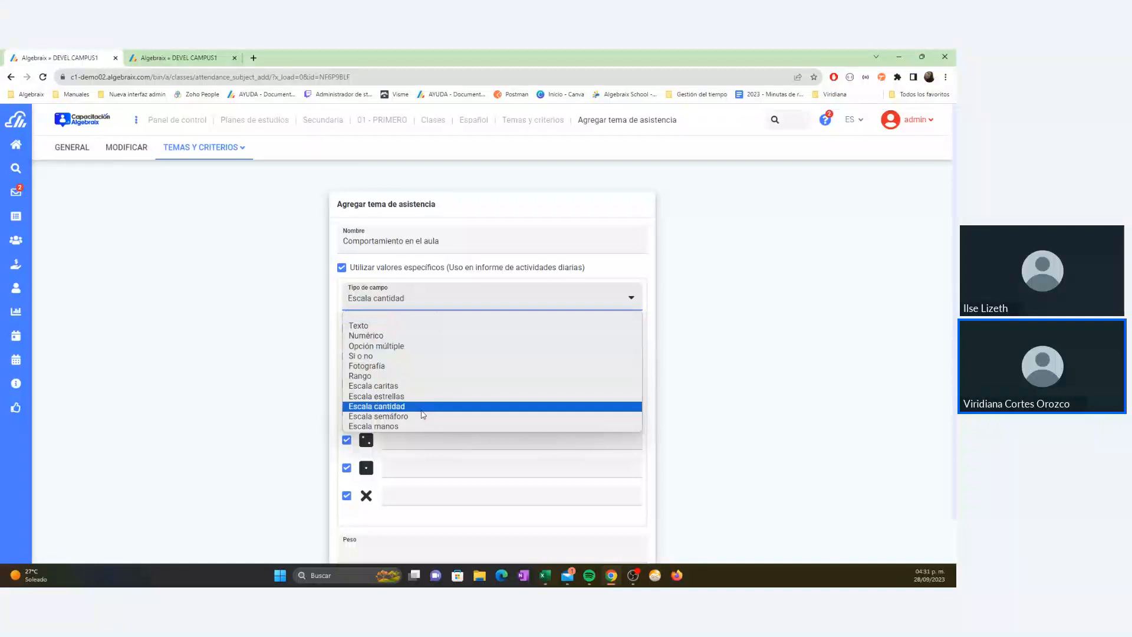
{"action": "left_click", "coordinate": [420, 415]}
{"action": "left_click", "coordinate": [419, 304]}
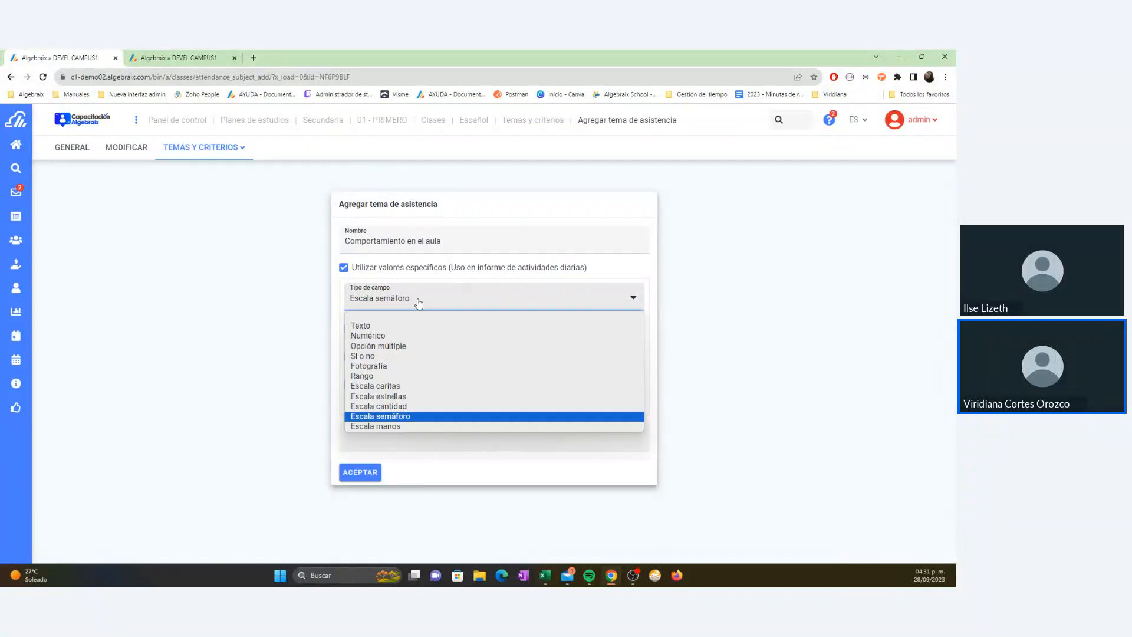
{"action": "left_click", "coordinate": [407, 427]}
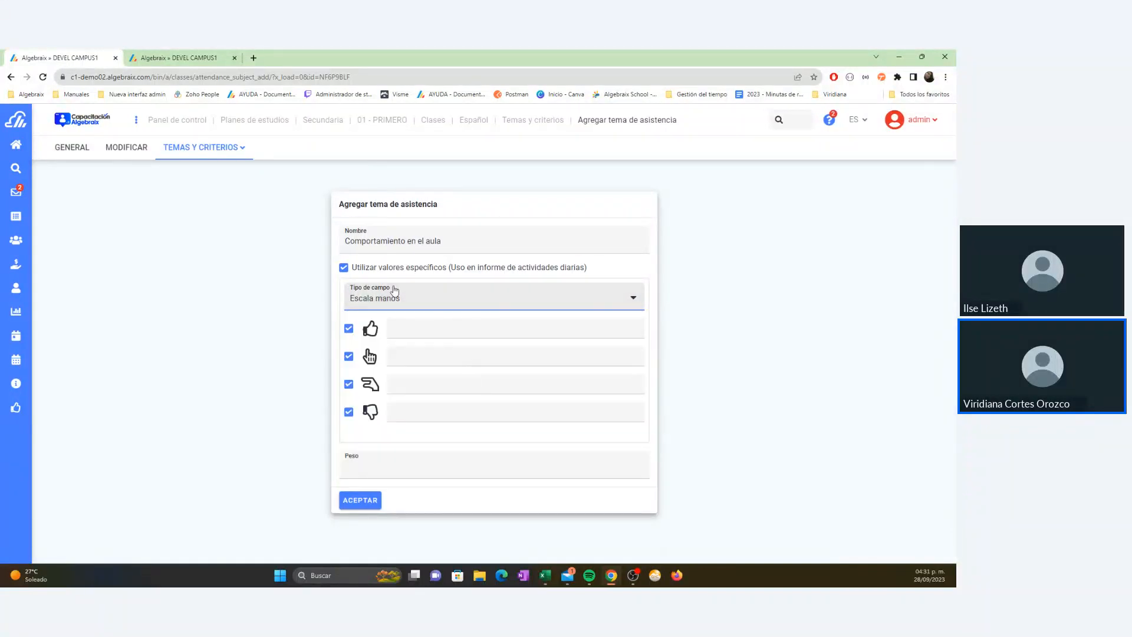
{"action": "triple_click", "coordinate": [451, 240]}
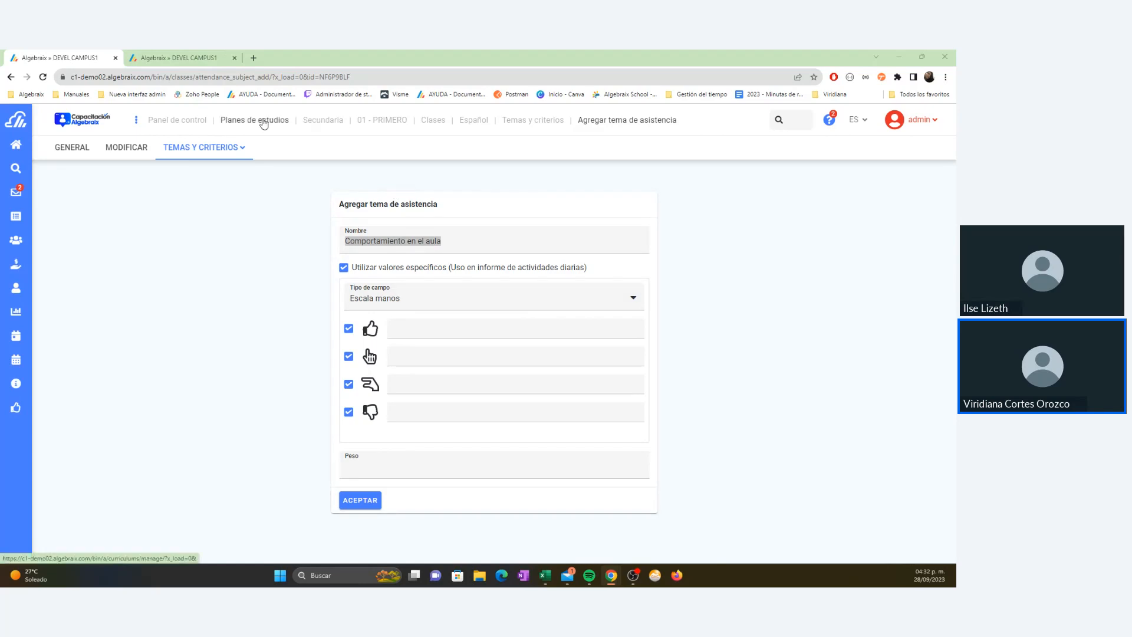
Step: Leave the unsaved topic and open the topics and criteria of Primaria's 01 - PRIMERO class Informe de actividades
{"action": "left_click", "coordinate": [205, 150]}
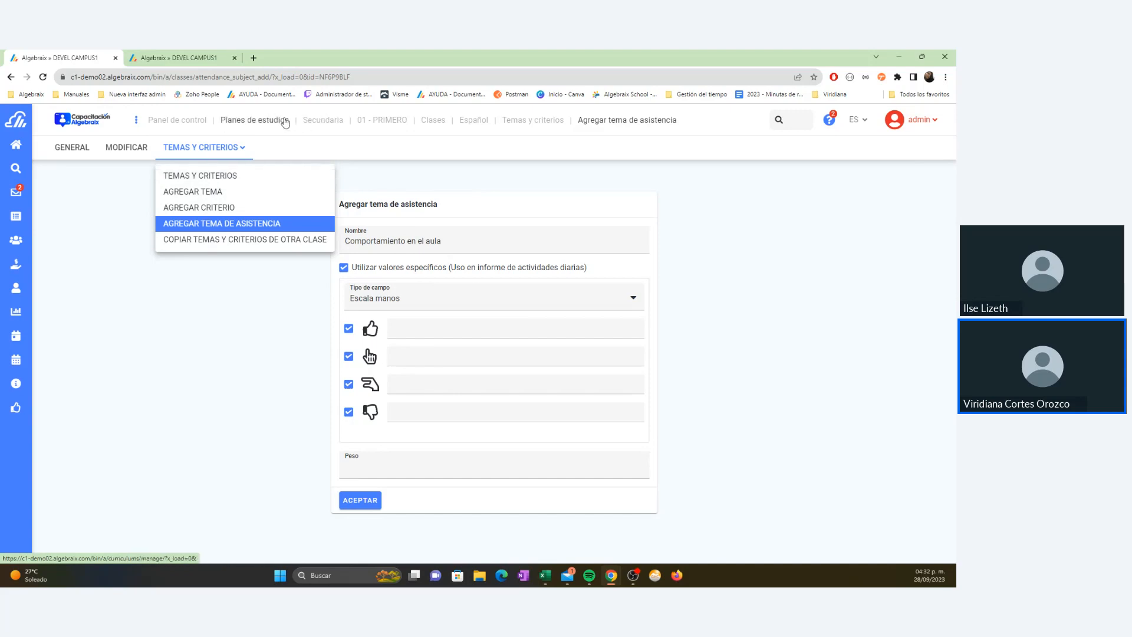
{"action": "left_click", "coordinate": [305, 207]}
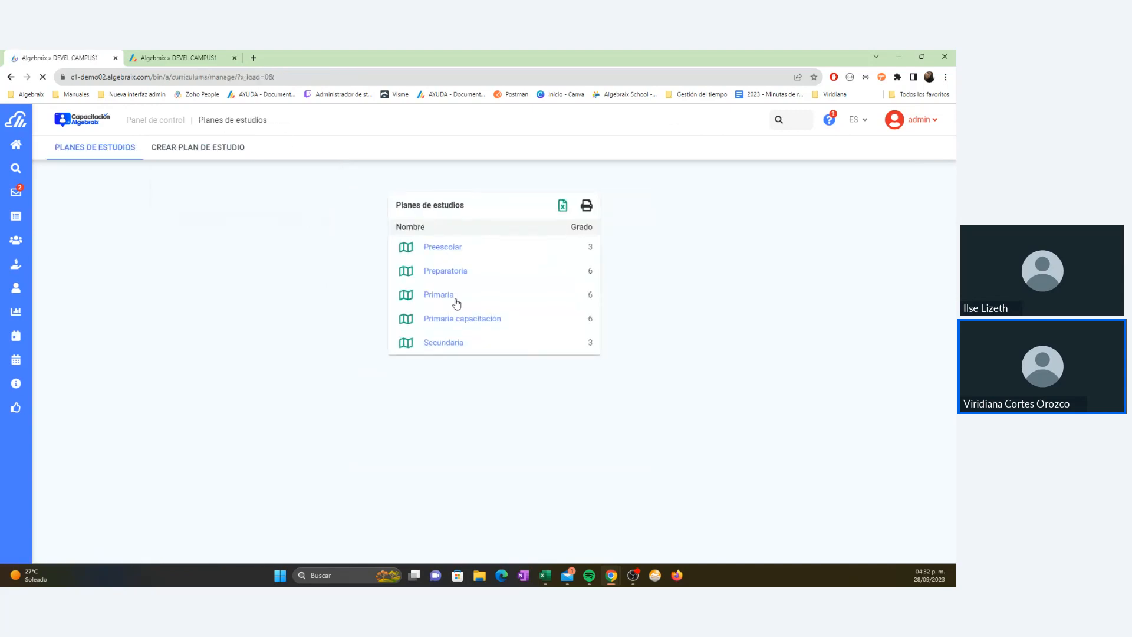
{"action": "left_click", "coordinate": [444, 300]}
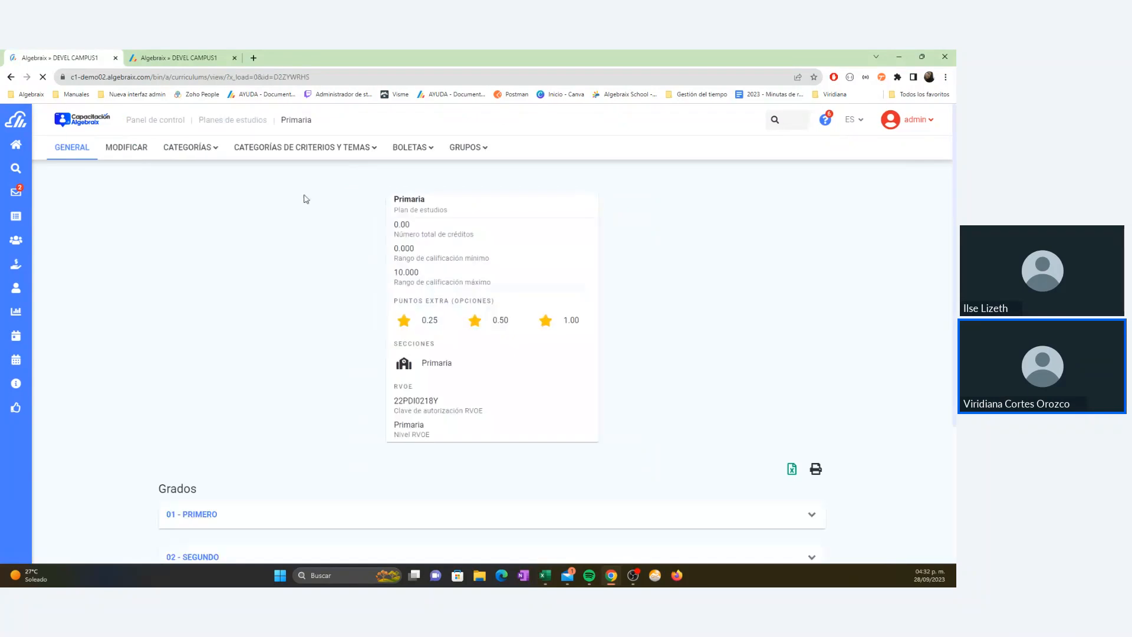
{"action": "scroll", "coordinate": [303, 285], "scroll_direction": "down", "scroll_amount": 3}
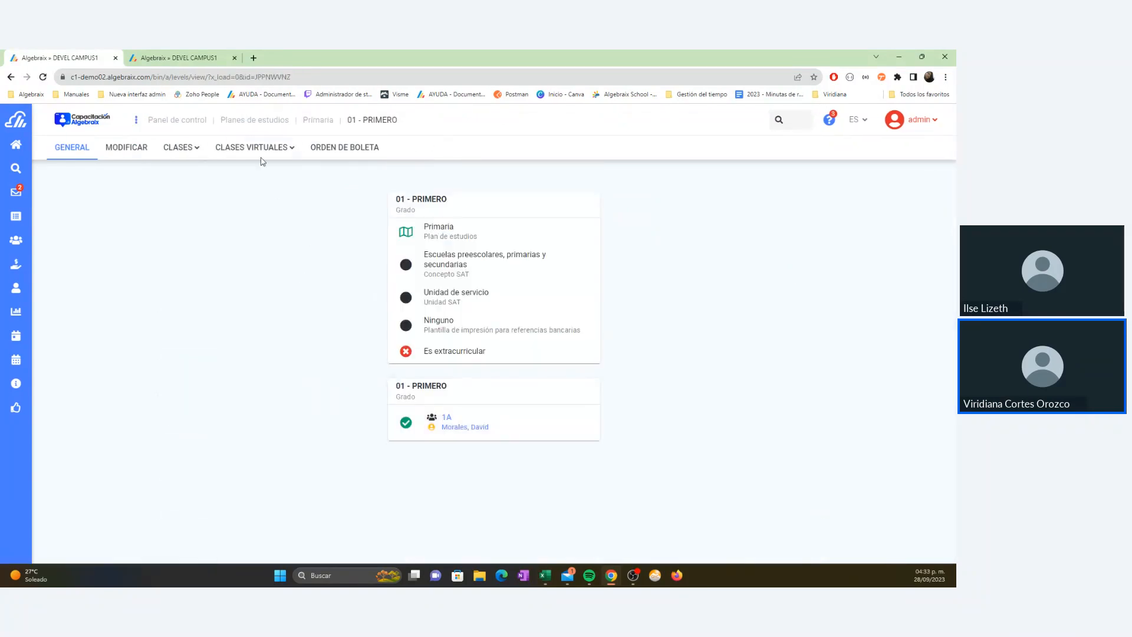
{"action": "left_click", "coordinate": [182, 149]}
{"action": "left_click", "coordinate": [197, 175]}
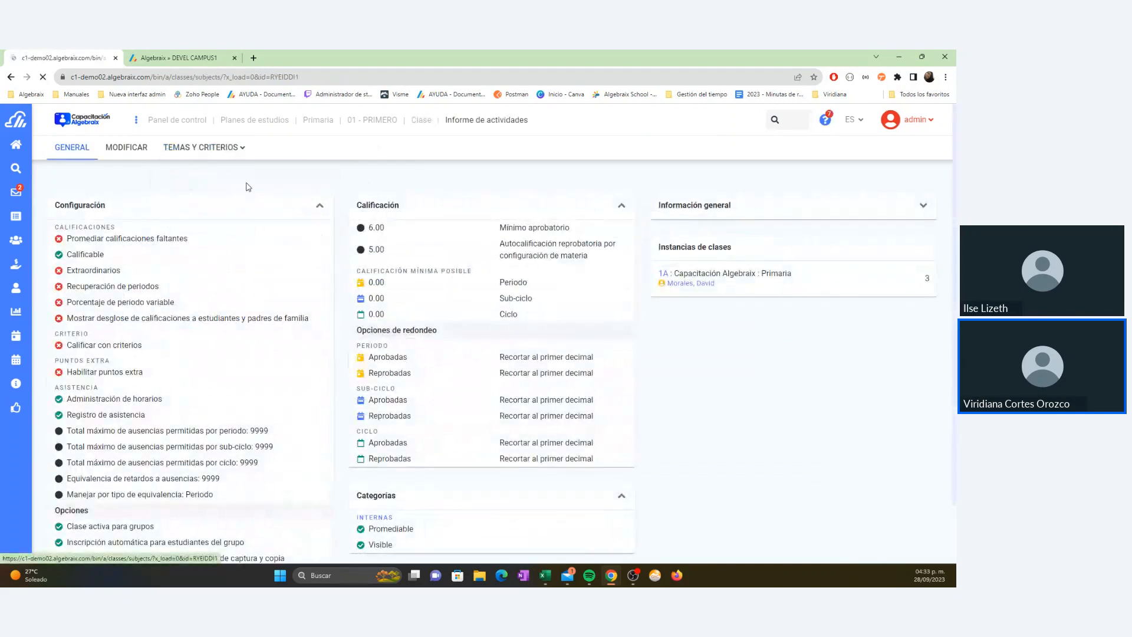
Step: Review the attendance topics of the Informe de actividades class, including their names, types and weights
{"action": "left_click_drag", "start_coordinate": [168, 202], "coordinate": [251, 210]}
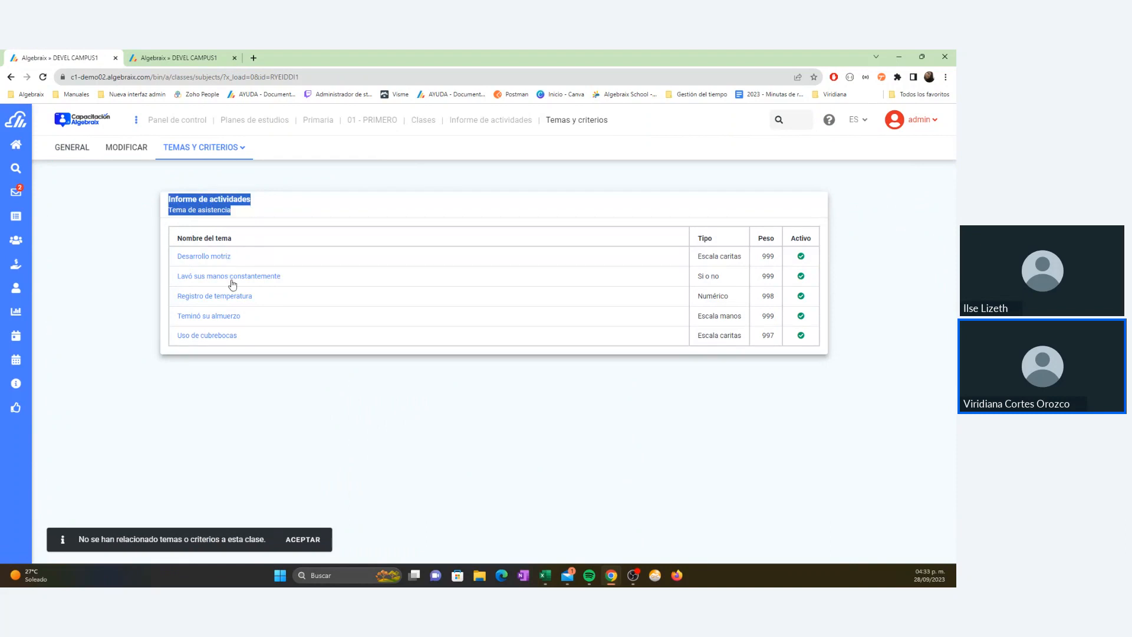
{"action": "left_click", "coordinate": [235, 365]}
{"action": "left_click_drag", "start_coordinate": [698, 238], "coordinate": [724, 237]}
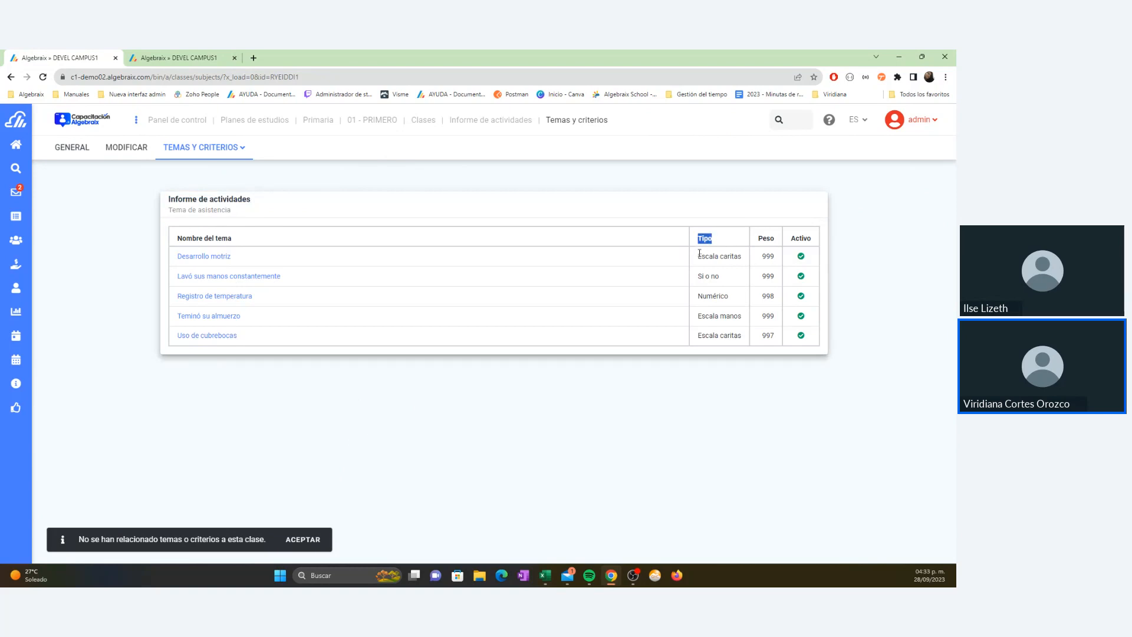
{"action": "left_click_drag", "start_coordinate": [700, 255], "coordinate": [710, 277]}
{"action": "left_click", "coordinate": [717, 369]}
{"action": "double_click", "coordinate": [764, 239]}
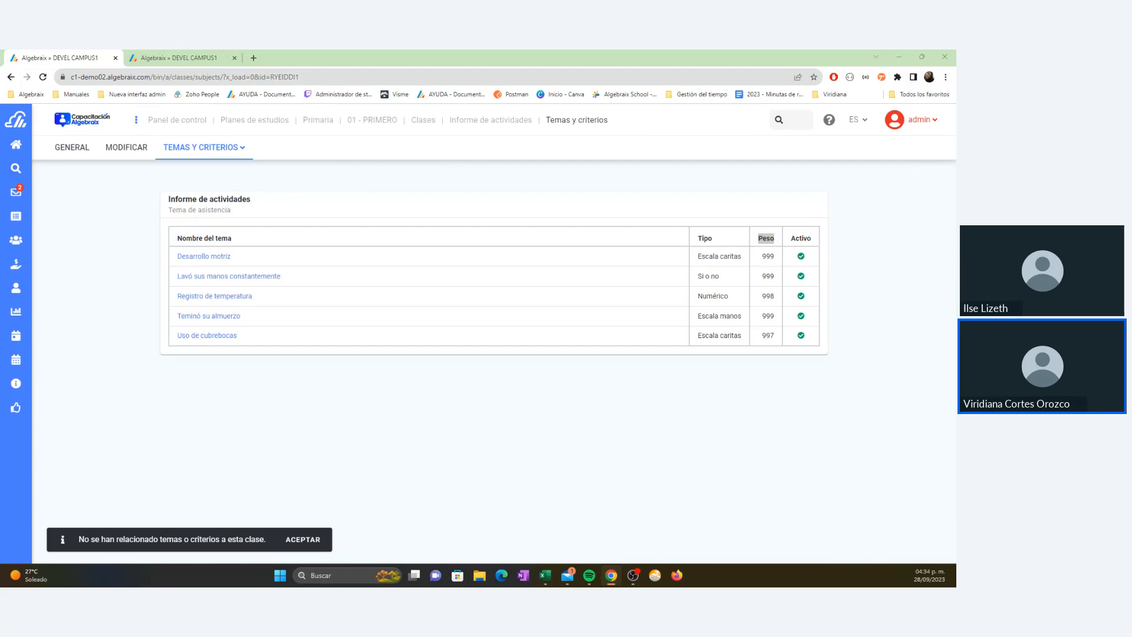
Step: In the second browser tab, open the Periodos list and check the Trimestre 4 dates under Primaria 2022-2023
{"action": "left_click", "coordinate": [172, 58]}
{"action": "left_click", "coordinate": [772, 119]}
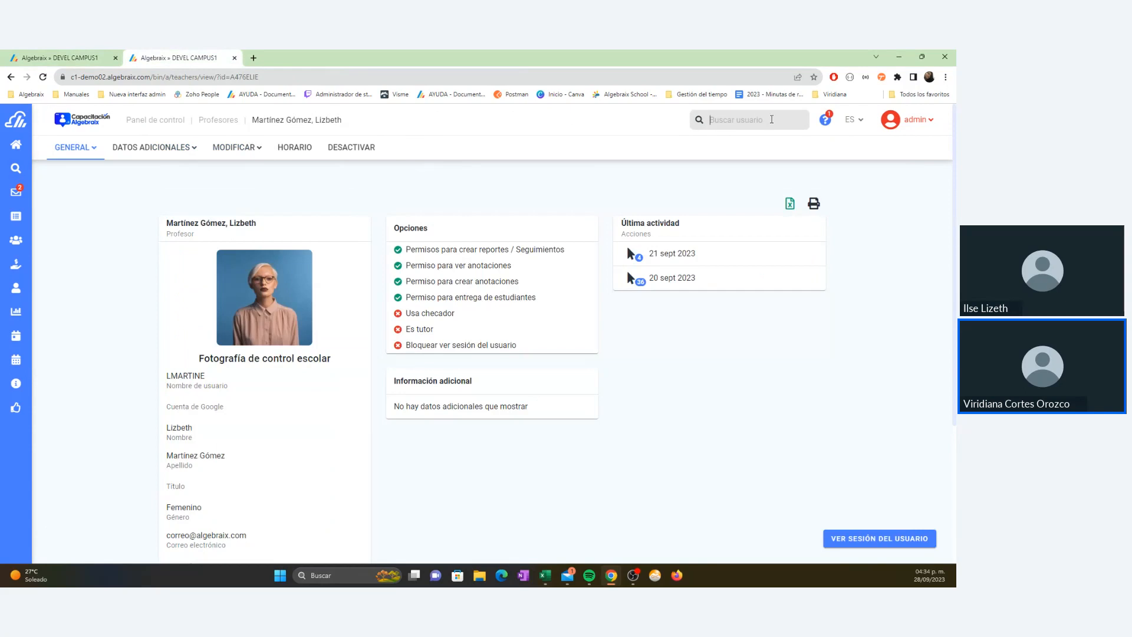
{"action": "type", "text": "david"}
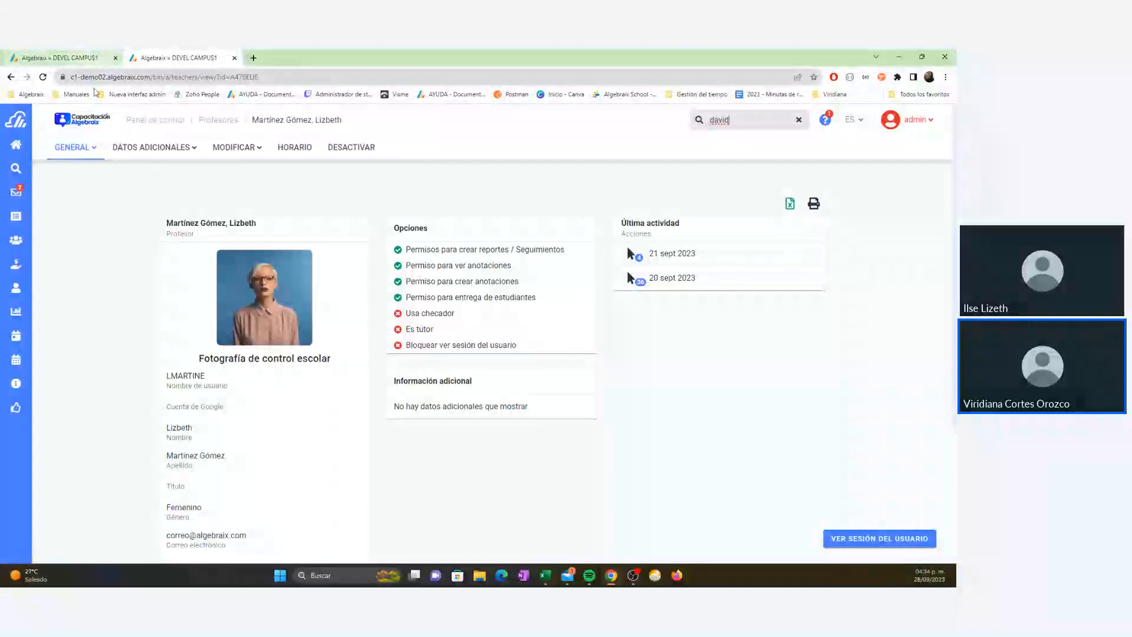
{"action": "mouse_move", "coordinate": [32, 307]}
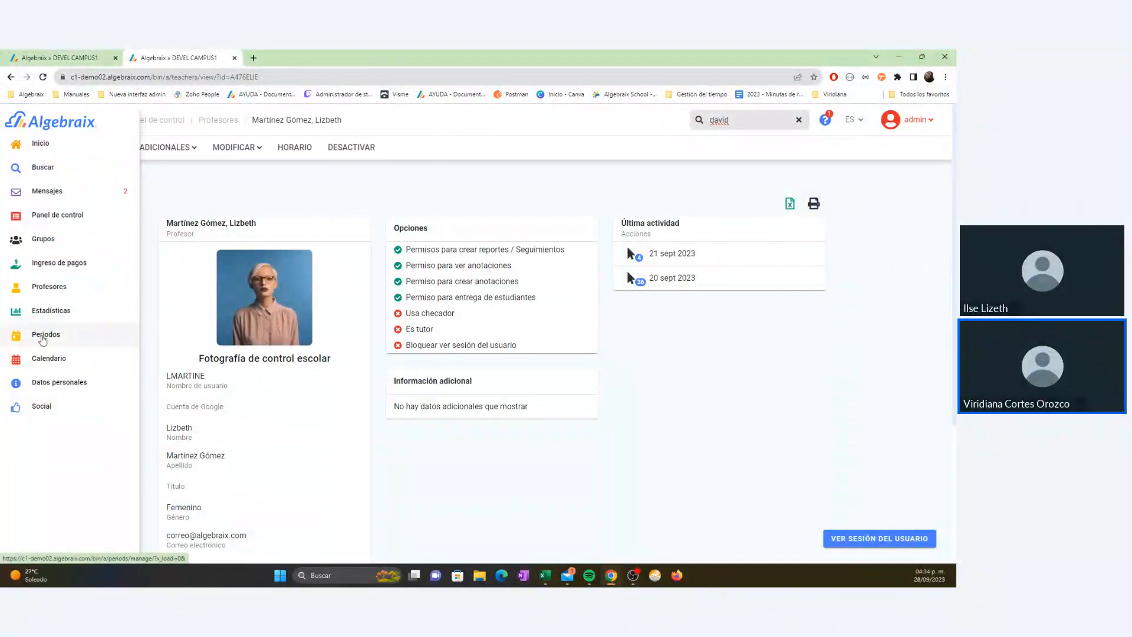
{"action": "left_click", "coordinate": [43, 337]}
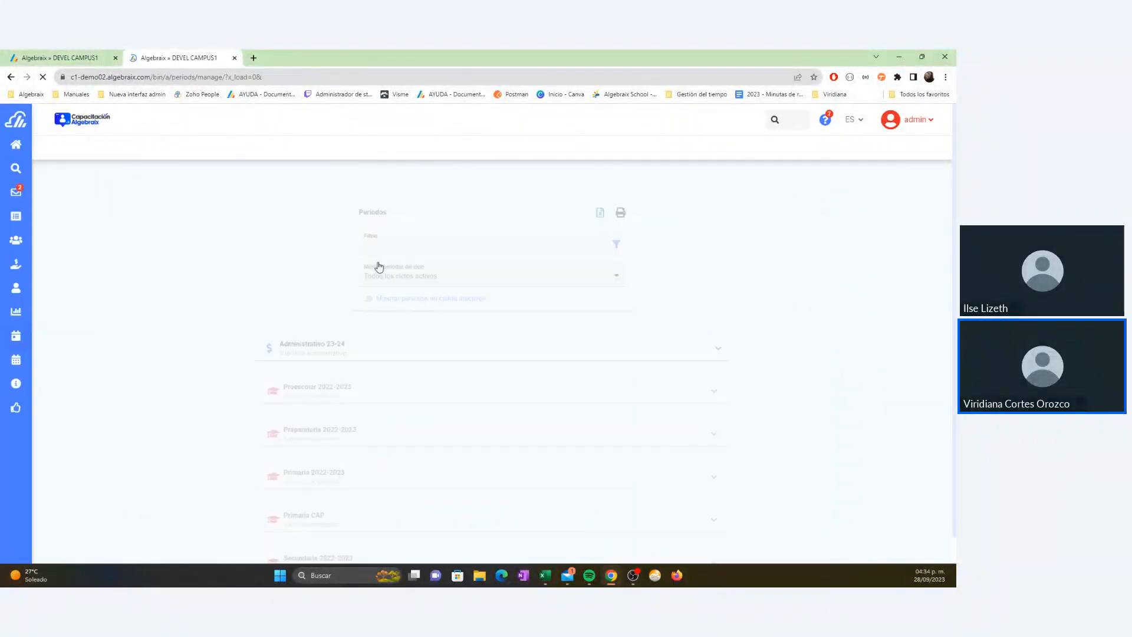
{"action": "left_click", "coordinate": [383, 441]}
{"action": "scroll", "coordinate": [362, 421], "scroll_direction": "down", "scroll_amount": 2}
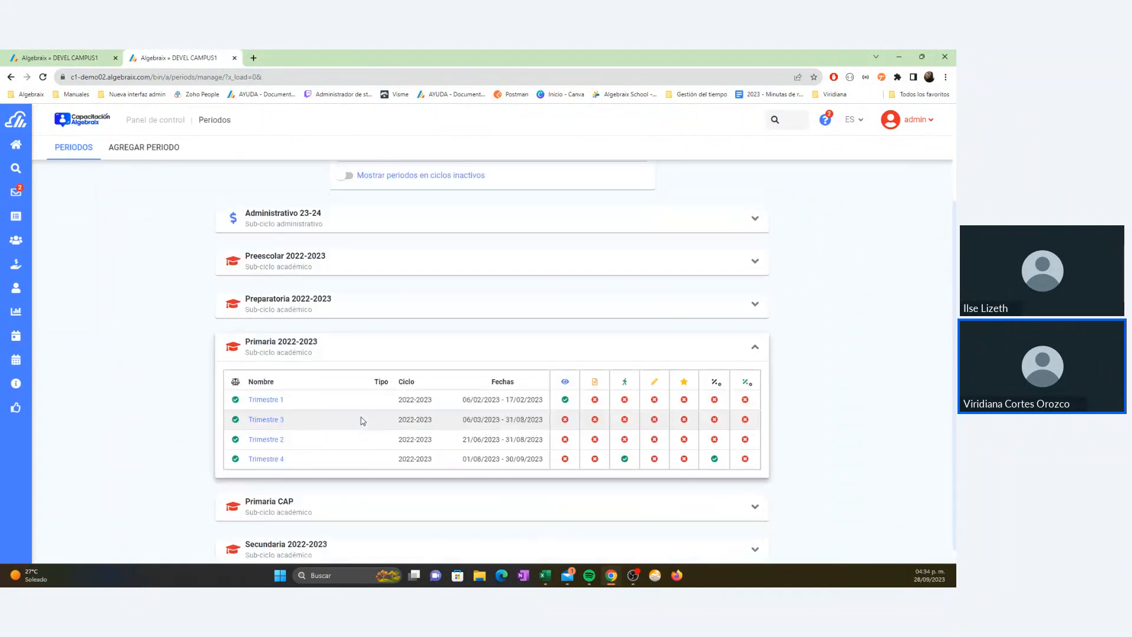
{"action": "scroll", "coordinate": [362, 421], "scroll_direction": "down", "scroll_amount": 1}
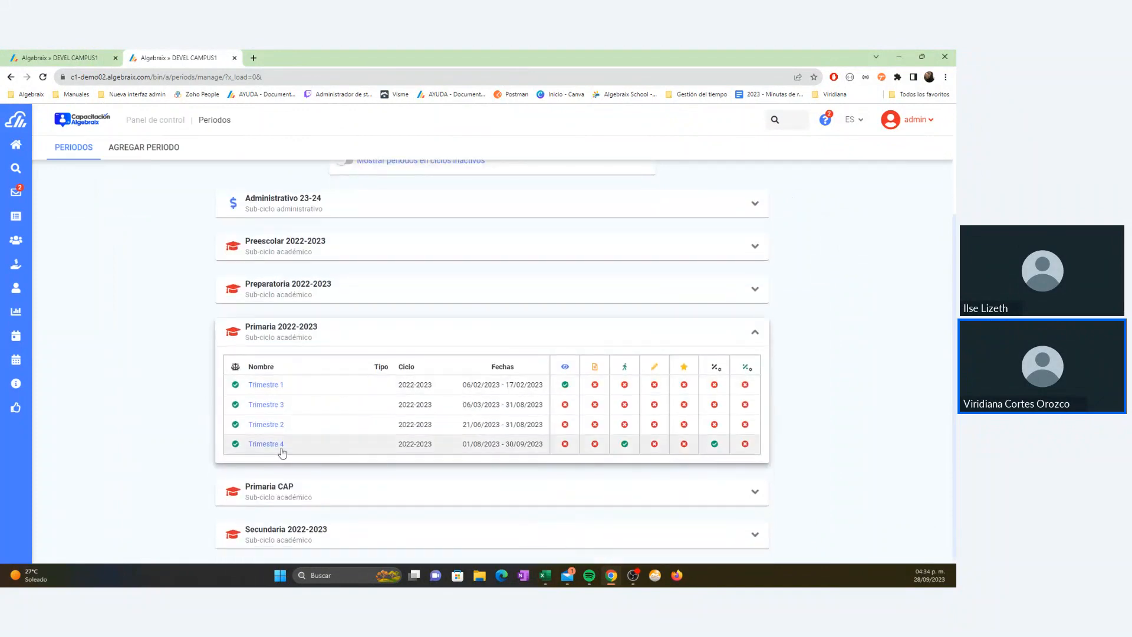
{"action": "left_click_drag", "start_coordinate": [464, 442], "coordinate": [553, 448]}
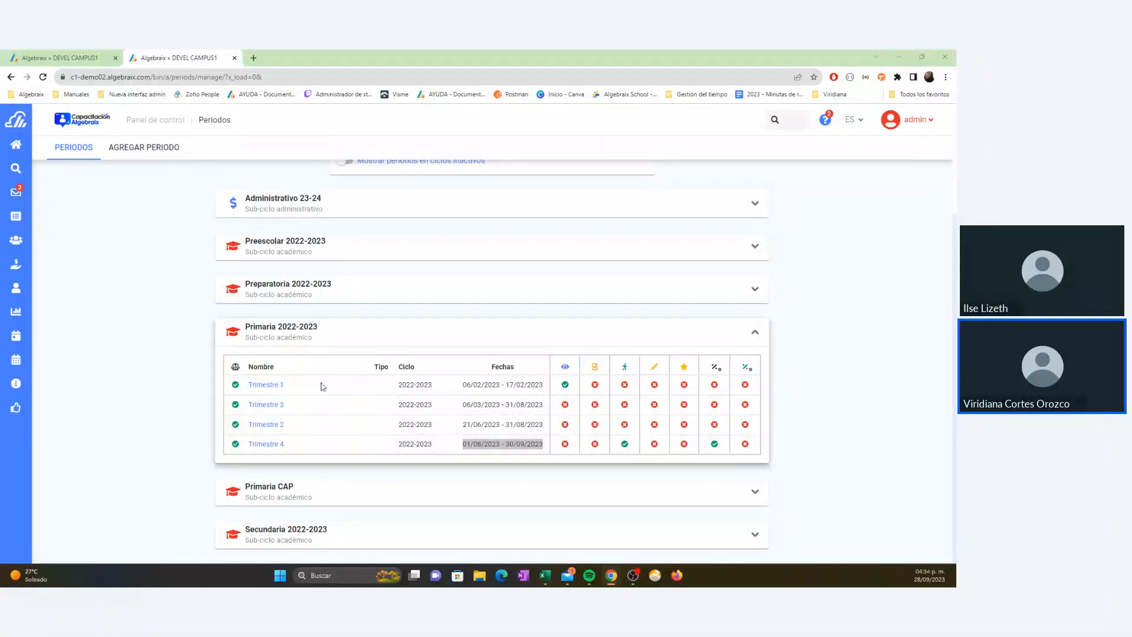
Step: Search users by the first name of the Informe de actividades teacher, open the teacher's profile and view their session
{"action": "left_click", "coordinate": [787, 121]}
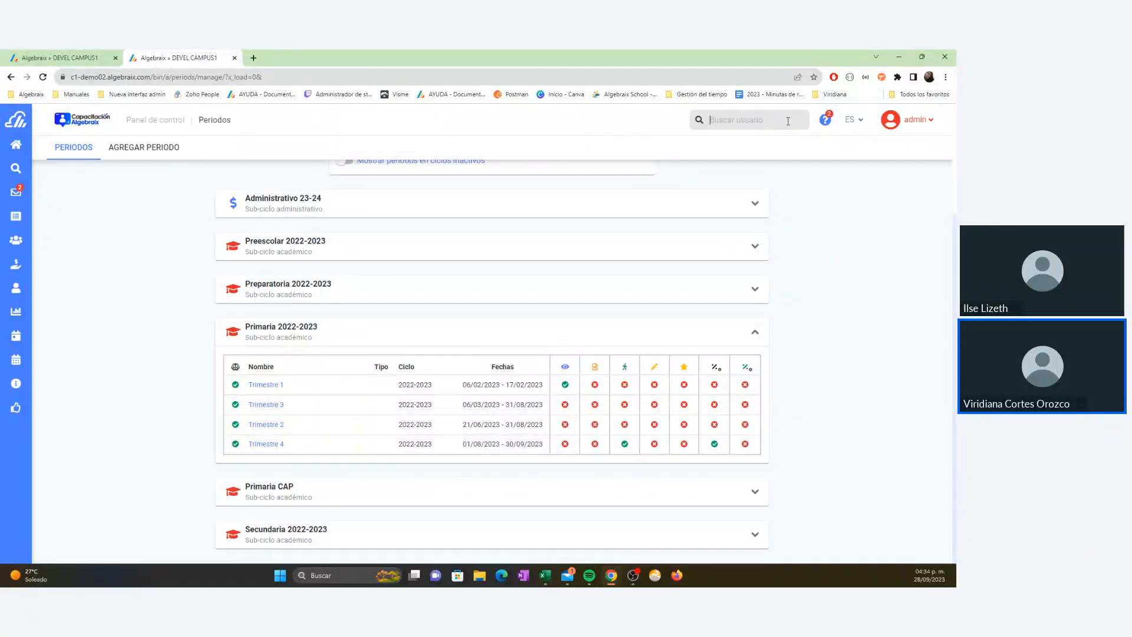
{"action": "type", "text": "david"}
{"action": "key", "text": "Return"}
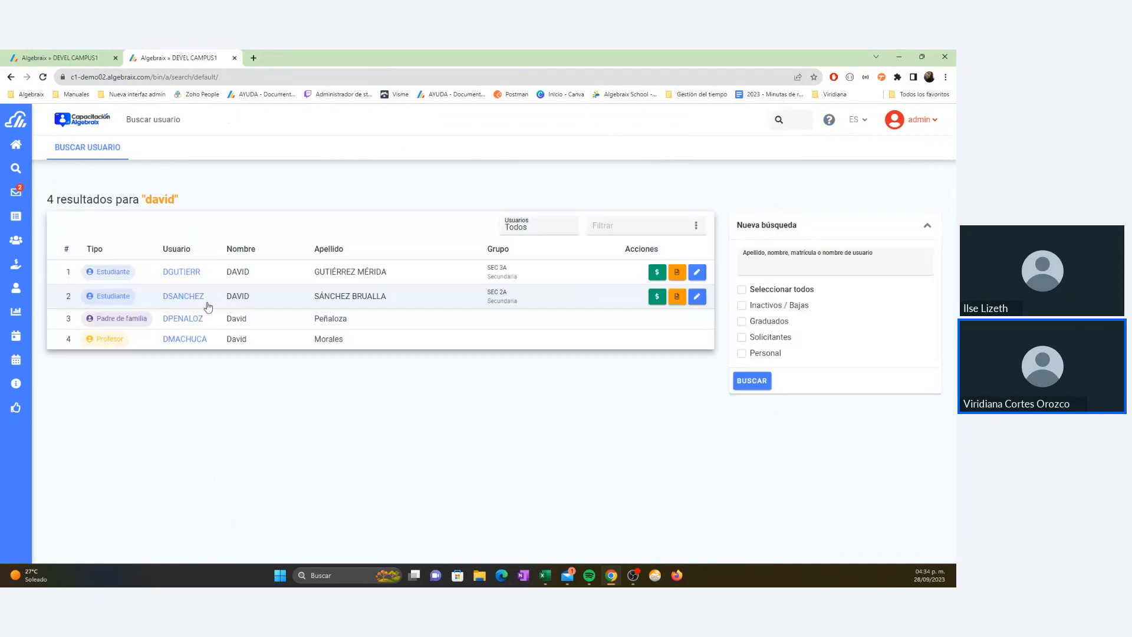
{"action": "left_click", "coordinate": [179, 338]}
{"action": "left_click", "coordinate": [862, 539]}
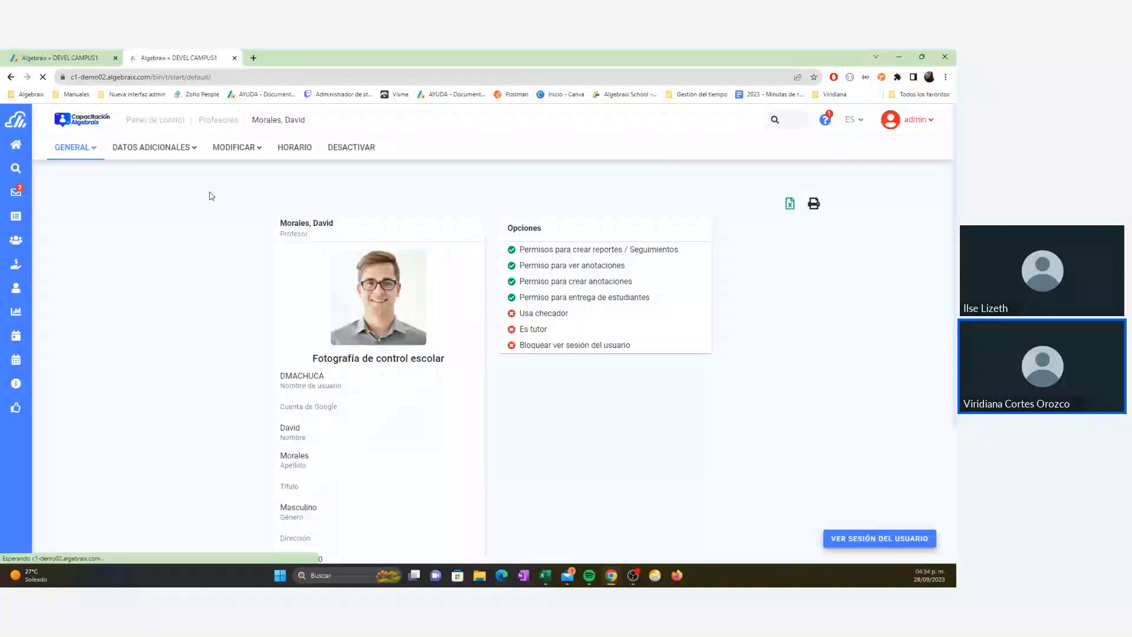
Step: Open the teacher's 28/09/2023 attendance for the class 1A Informe de actividades and mark the last student as Ausencia
{"action": "left_click", "coordinate": [48, 191]}
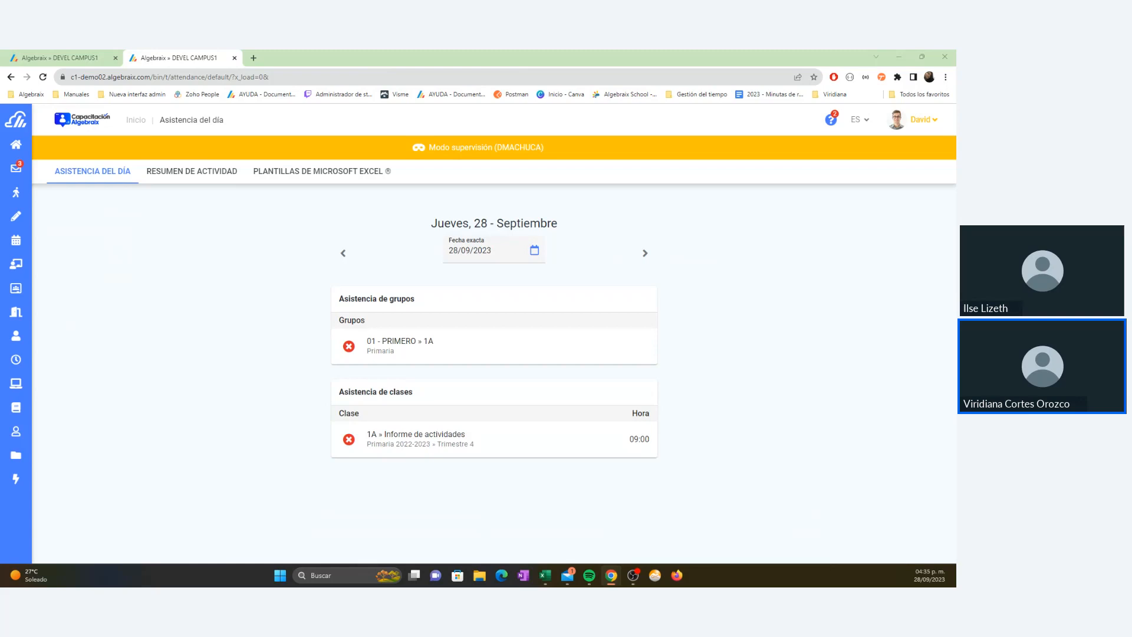
{"action": "left_click", "coordinate": [405, 439]}
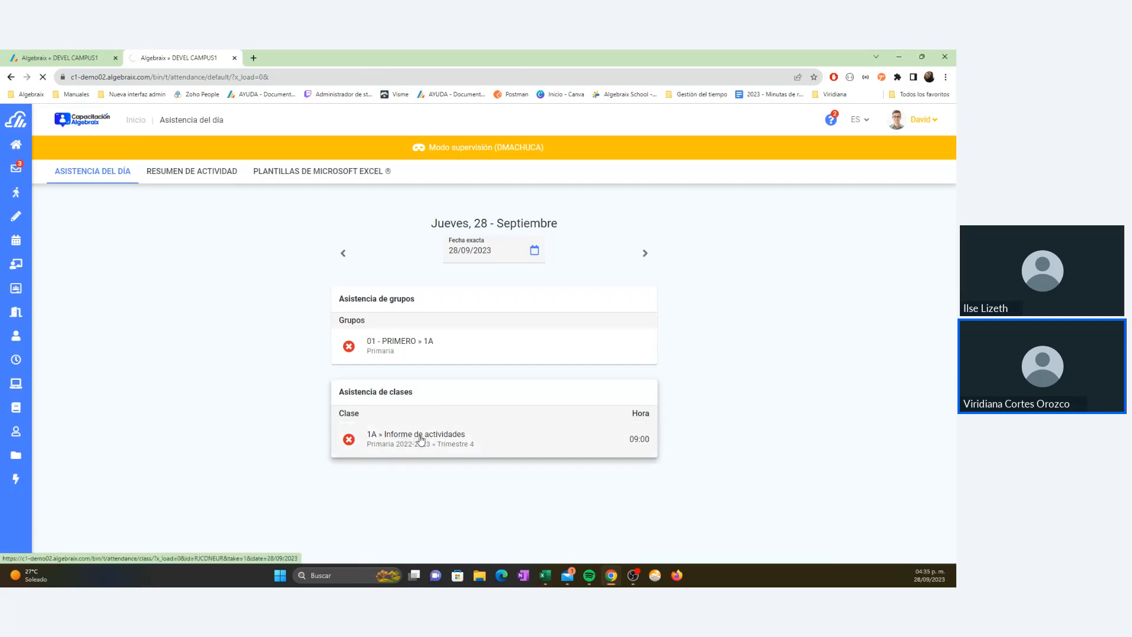
{"action": "left_click_drag", "start_coordinate": [240, 357], "coordinate": [274, 356]}
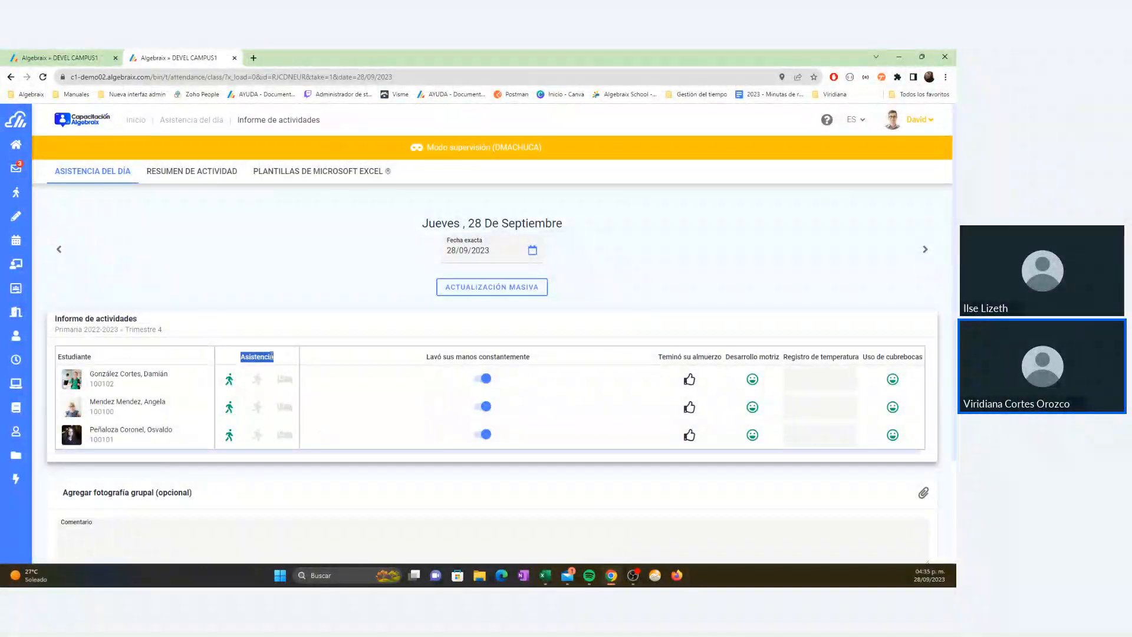
{"action": "left_click", "coordinate": [254, 441]}
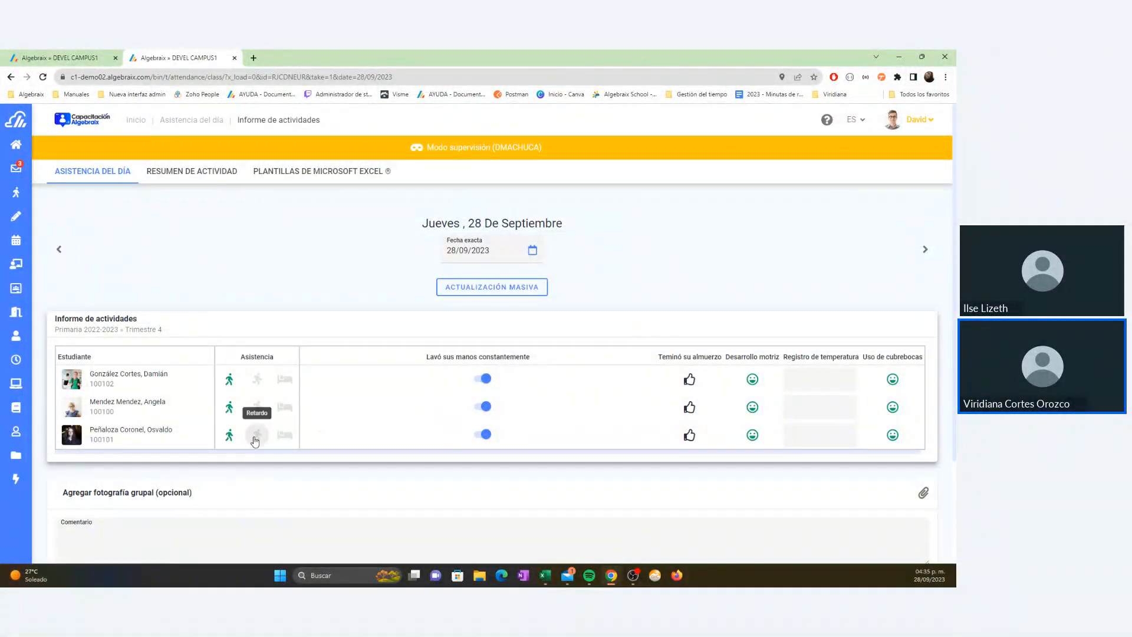
{"action": "left_click", "coordinate": [289, 439]}
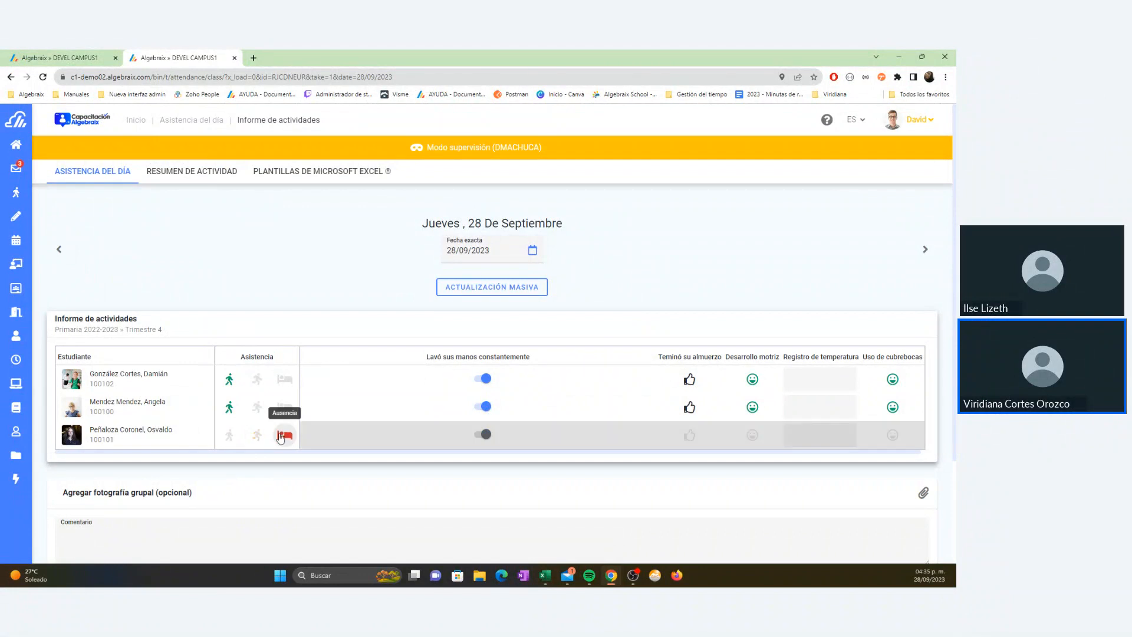
{"action": "left_click_drag", "start_coordinate": [423, 360], "coordinate": [546, 361]}
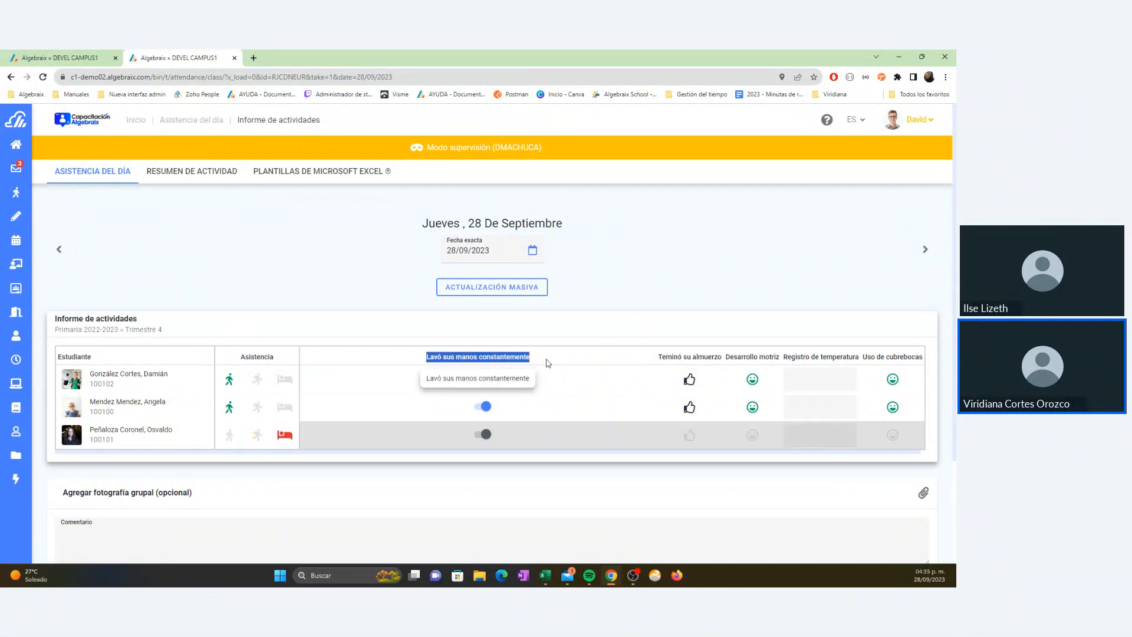
Step: Set the first student's Teminó su almuerzo value to Nada, leaving Lavó sus manos constantemente enabled
{"action": "left_click_drag", "start_coordinate": [658, 359], "coordinate": [721, 358]}
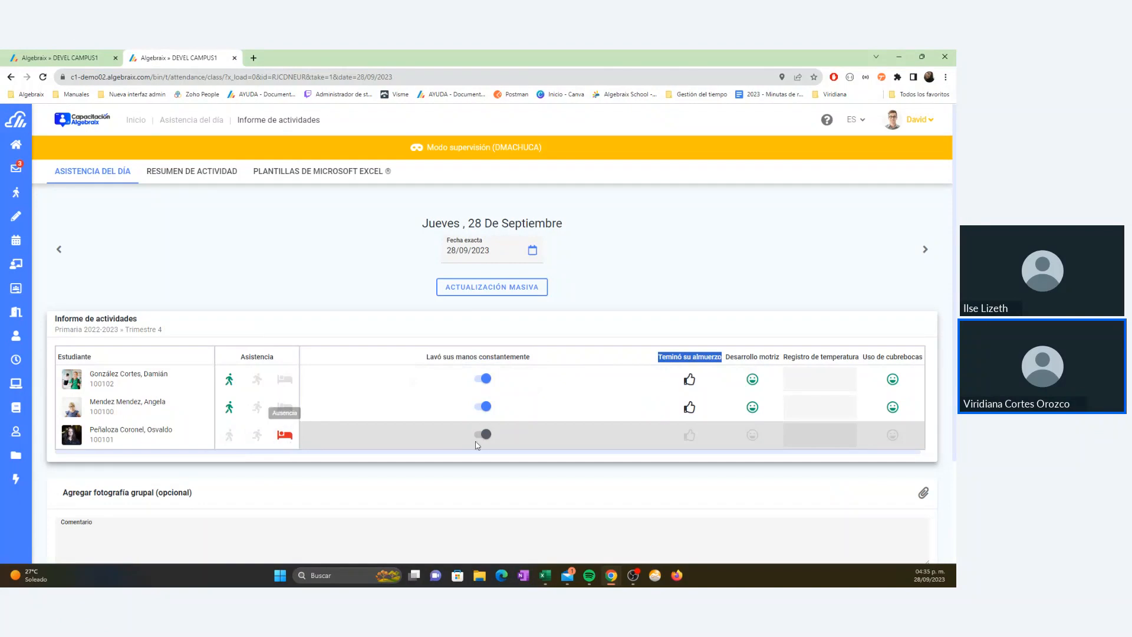
{"action": "left_click", "coordinate": [616, 440]}
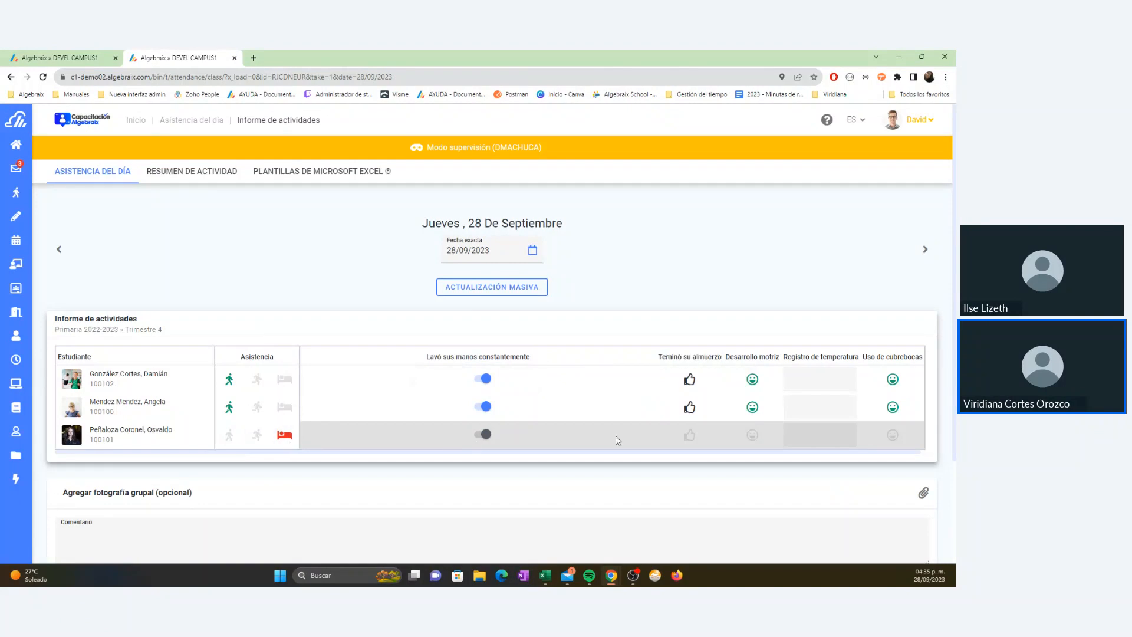
{"action": "left_click", "coordinate": [484, 379]}
{"action": "left_click", "coordinate": [484, 379]}
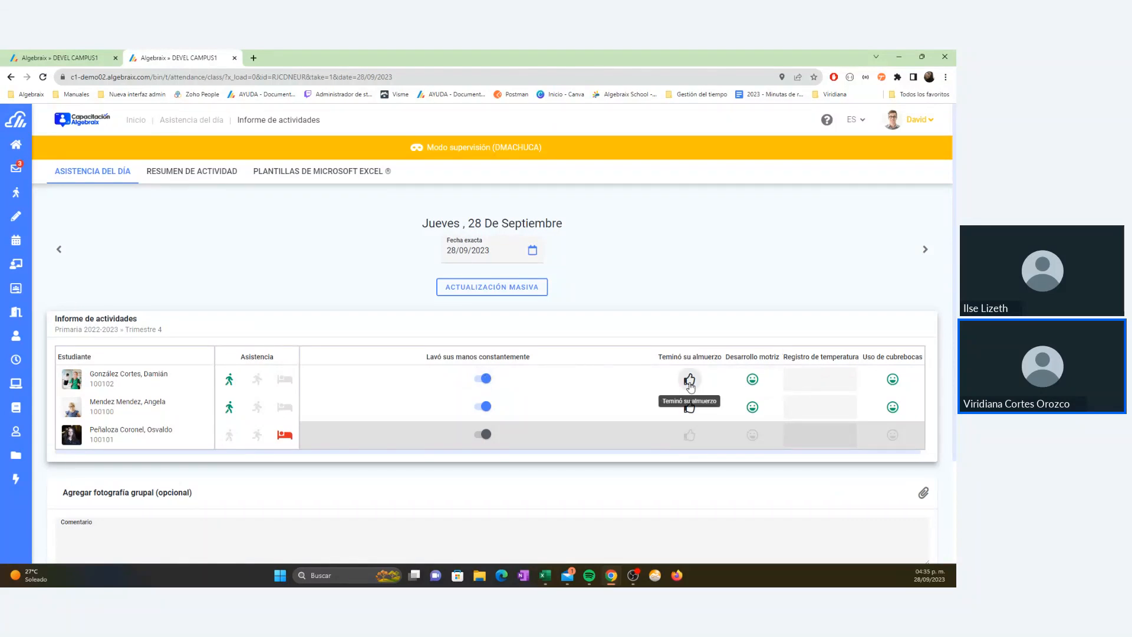
{"action": "left_click", "coordinate": [690, 382]}
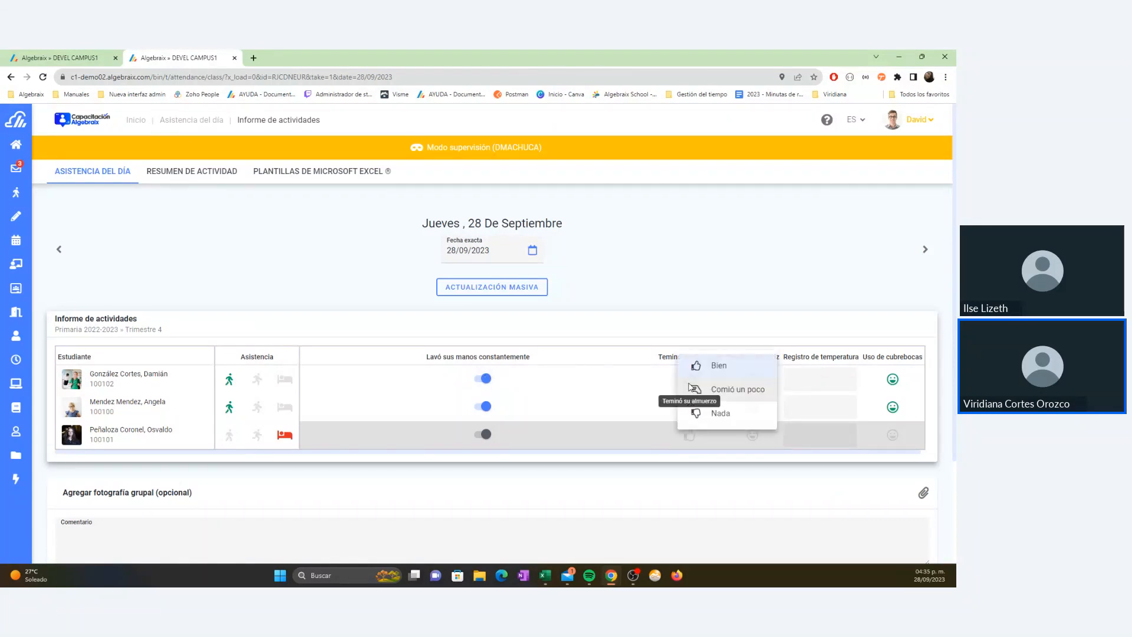
{"action": "left_click", "coordinate": [731, 413]}
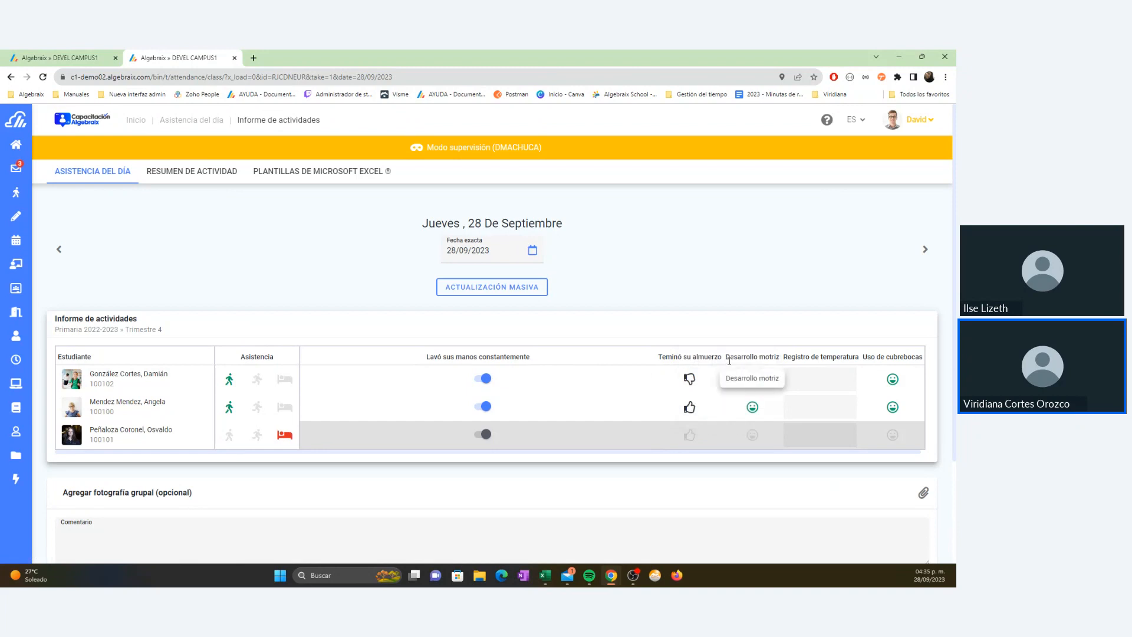
Step: Set the first student's Desarrollo motriz to Bueno and enter 36 as the Registro de temperatura
{"action": "left_click", "coordinate": [753, 379]}
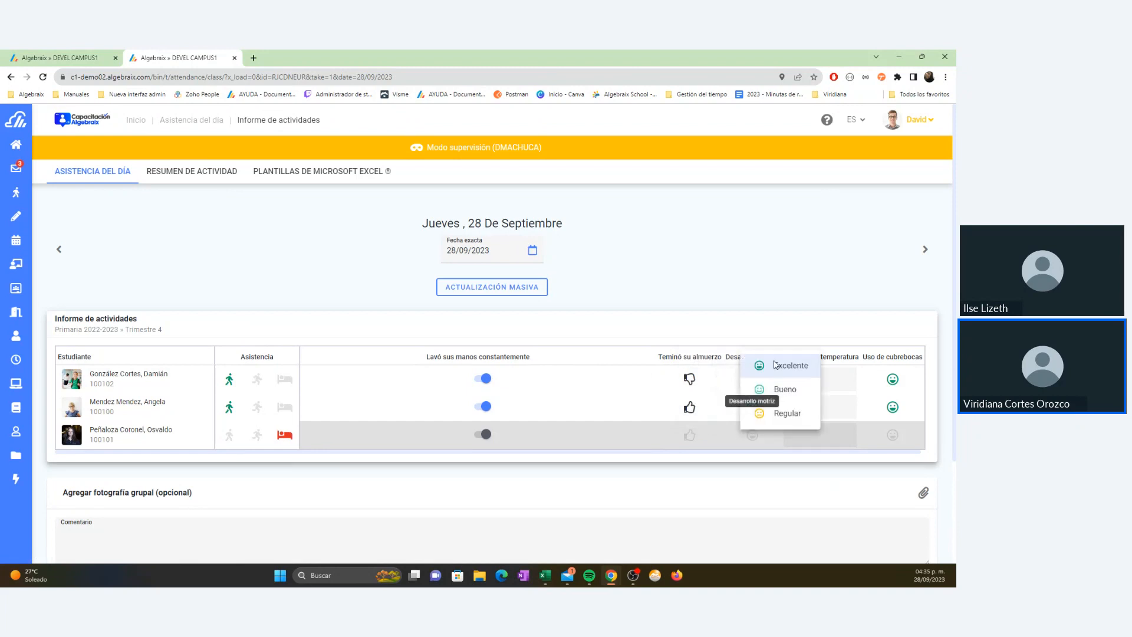
{"action": "left_click", "coordinate": [787, 389]}
{"action": "left_click", "coordinate": [834, 379]}
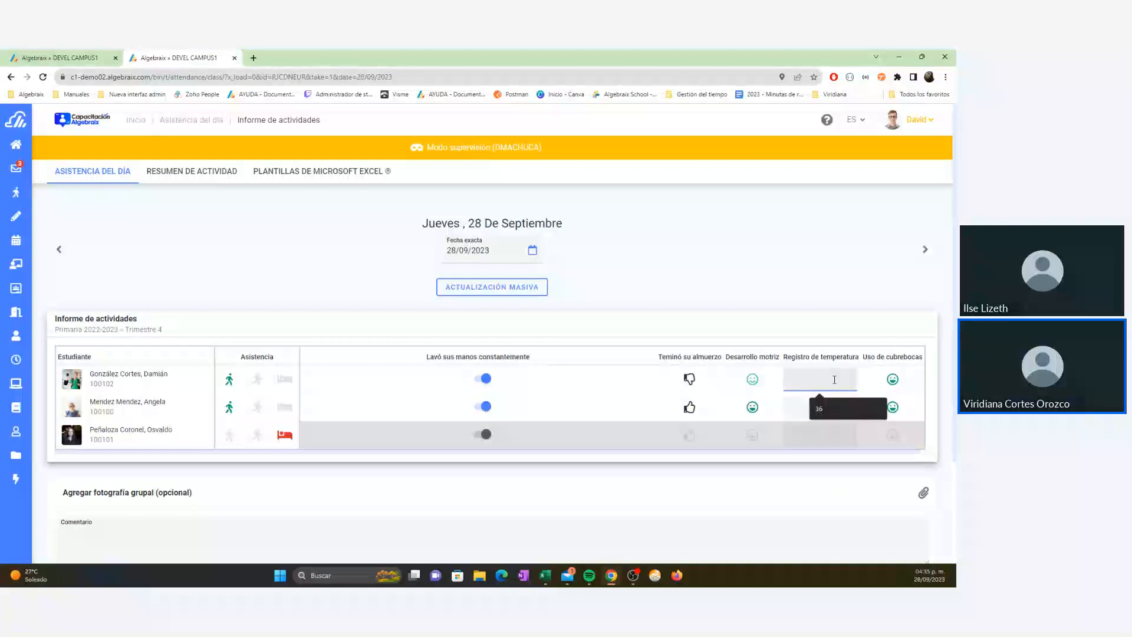
{"action": "type", "text": "36"}
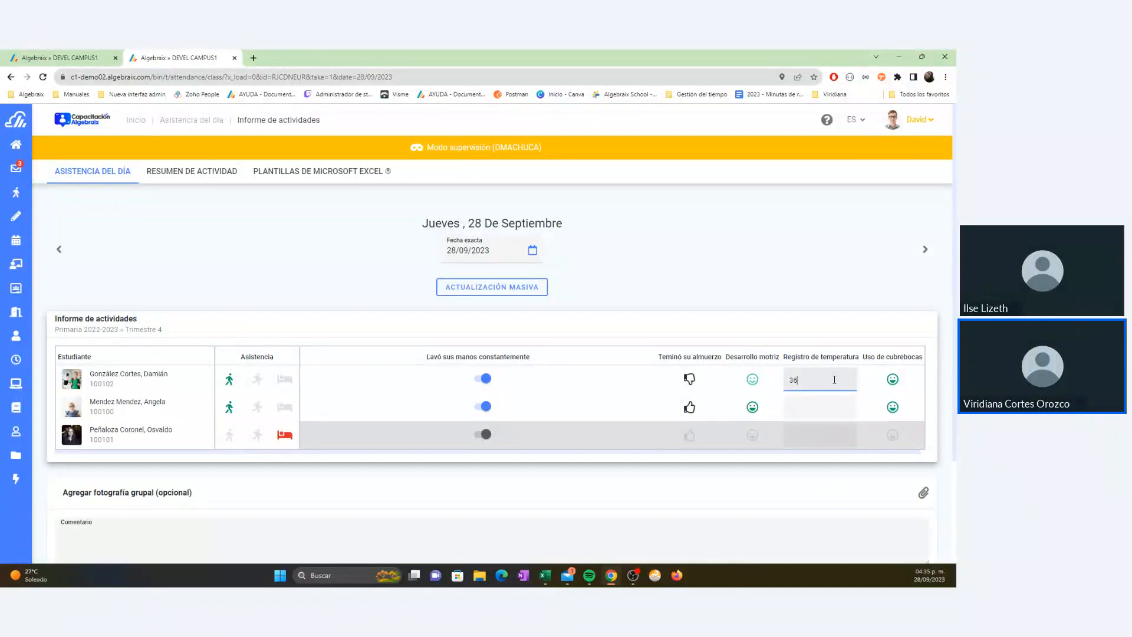
{"action": "left_click", "coordinate": [897, 379]}
{"action": "left_click", "coordinate": [891, 373]}
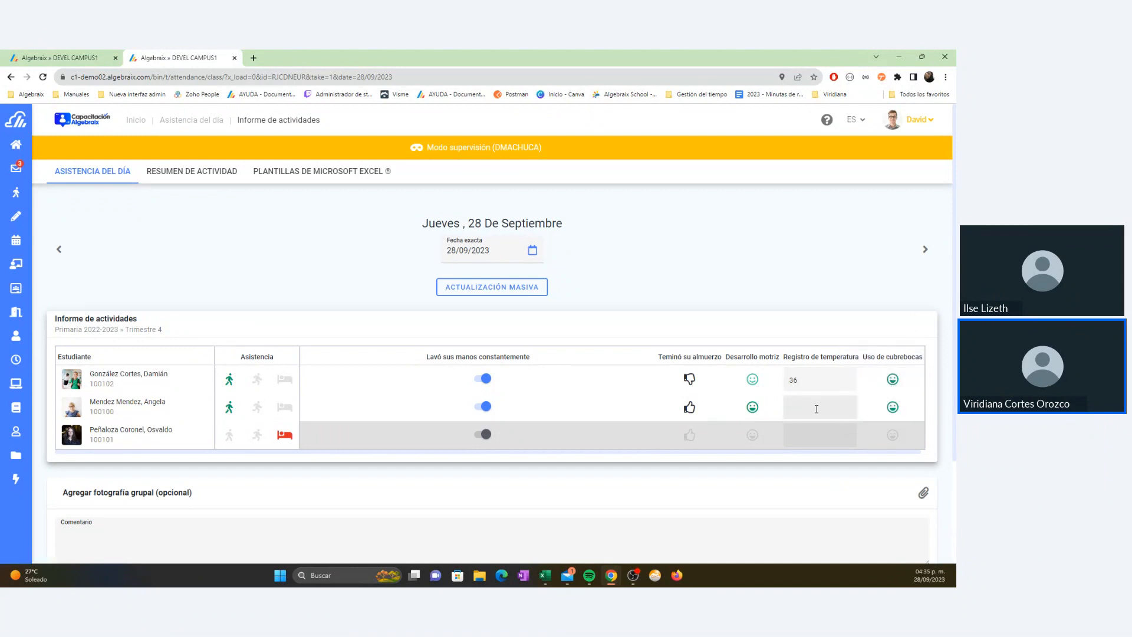
Step: Leave the group comment empty, save the attendance list and send the notification to parents
{"action": "scroll", "coordinate": [559, 371], "scroll_direction": "down", "scroll_amount": 2}
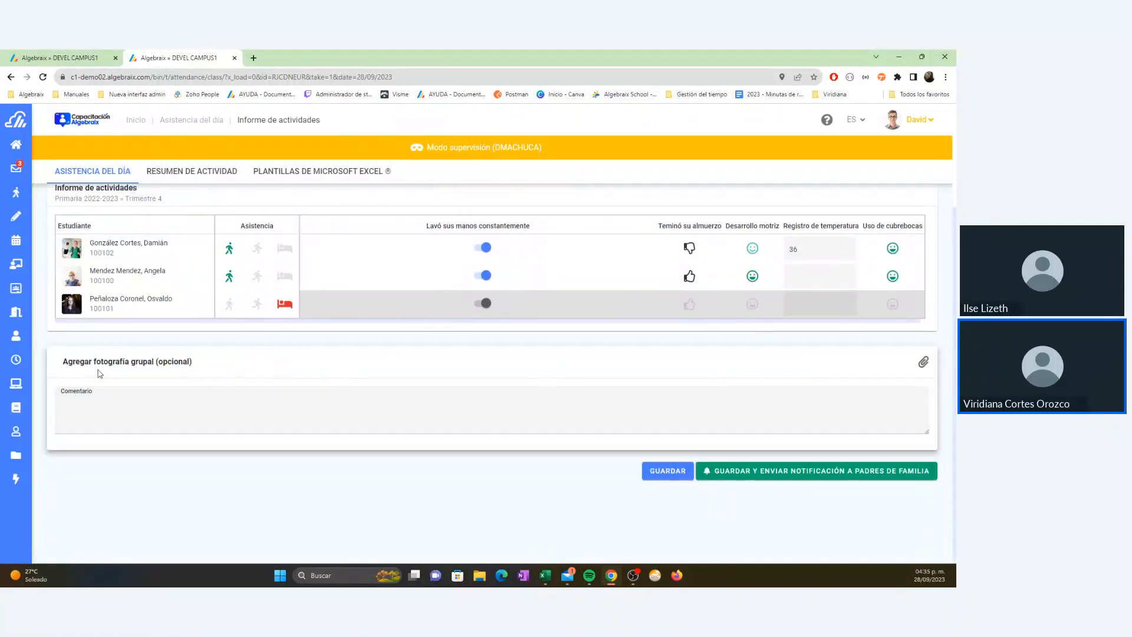
{"action": "left_click_drag", "start_coordinate": [203, 372], "coordinate": [62, 361]}
{"action": "left_click", "coordinate": [123, 405]}
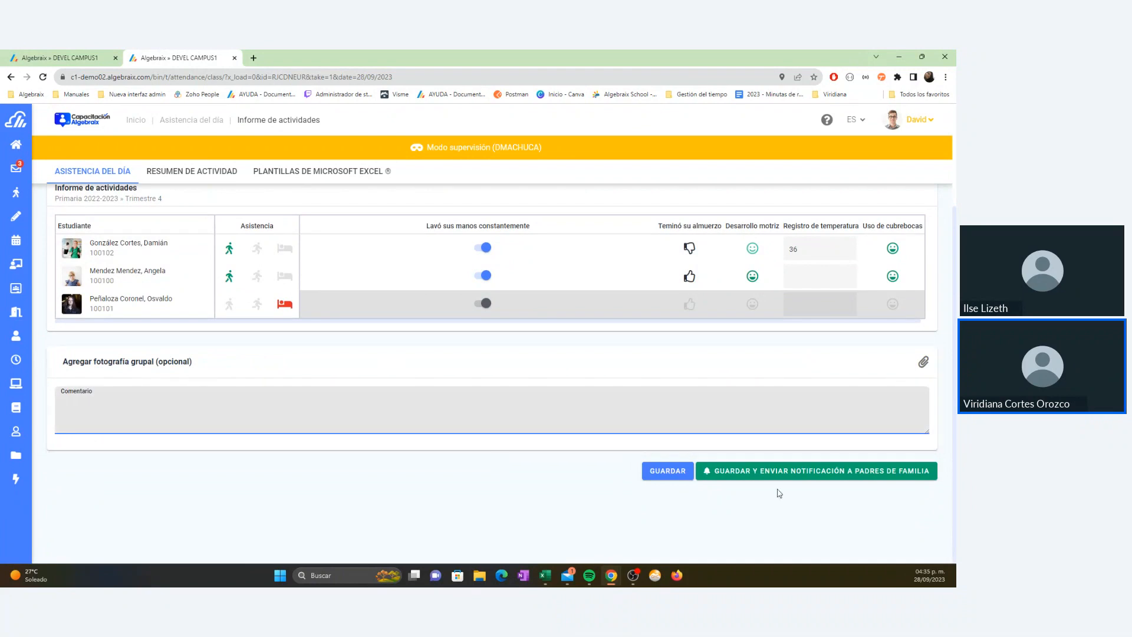
{"action": "left_click", "coordinate": [861, 475]}
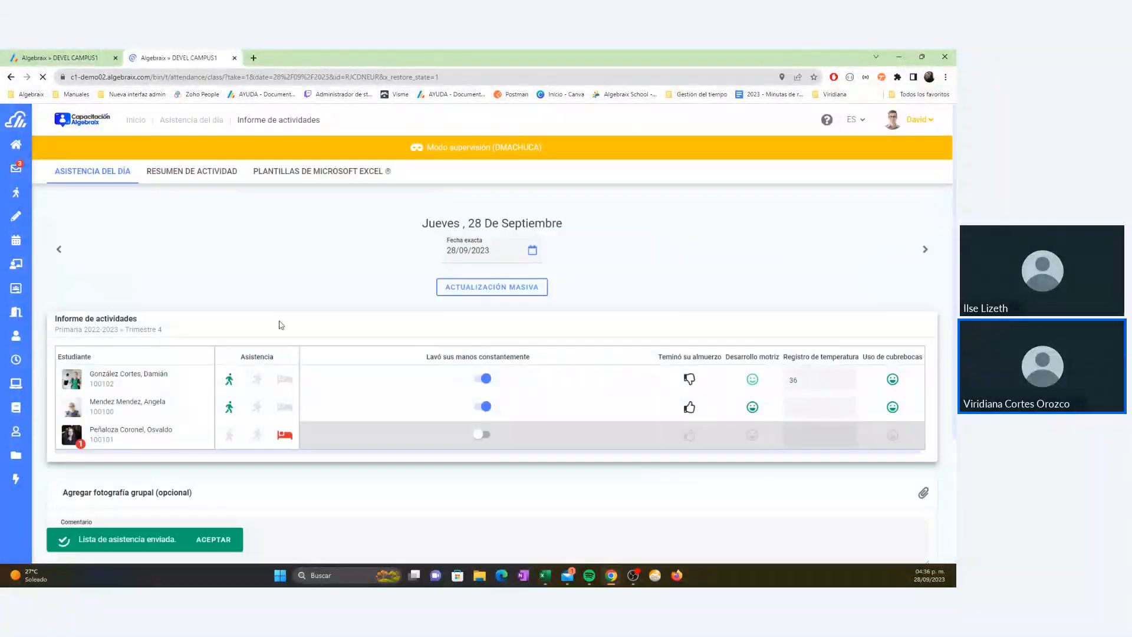
Step: Return to the original admin session, search for the first student's parent and view the parent's session
{"action": "left_click", "coordinate": [918, 119]}
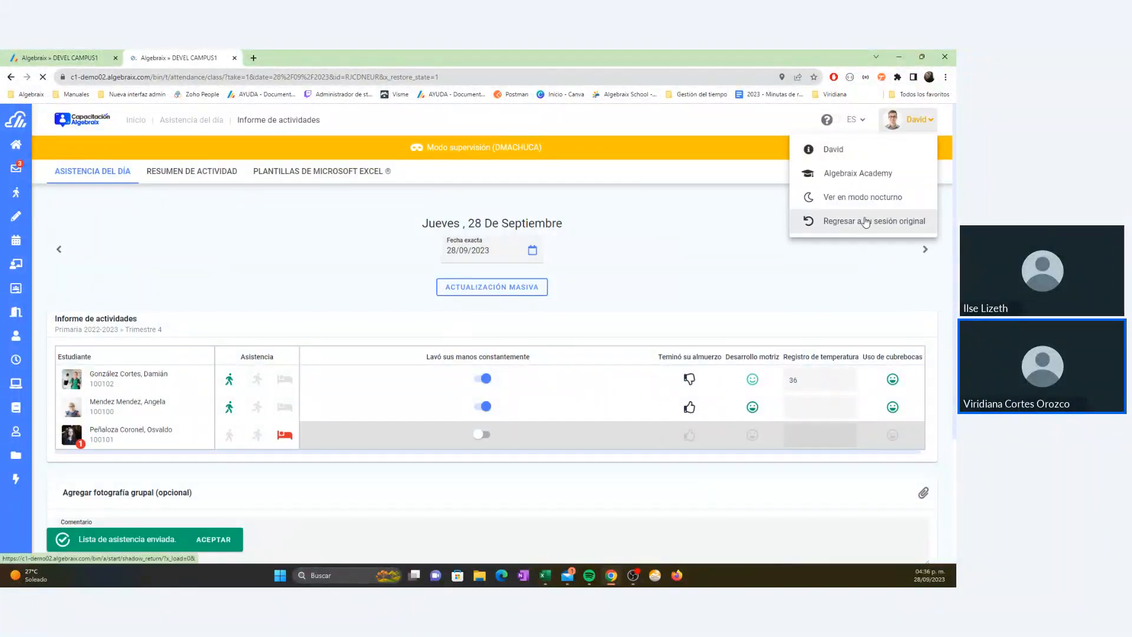
{"action": "left_click", "coordinate": [866, 220]}
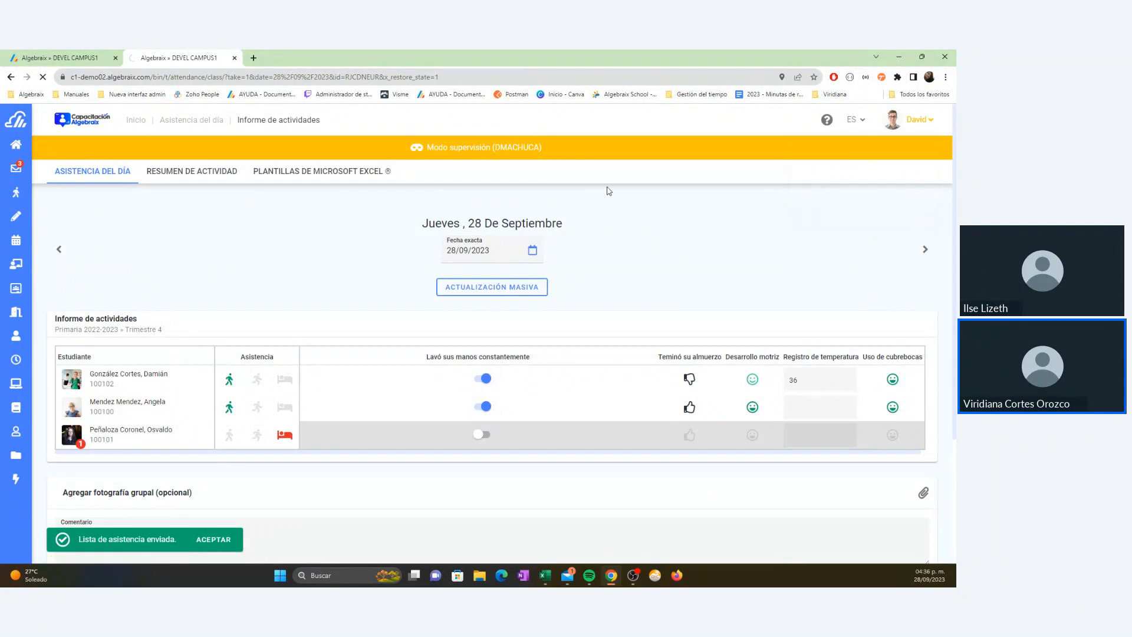
{"action": "left_click", "coordinate": [779, 123]}
{"action": "type", "text": "david"}
{"action": "key", "text": "Return"}
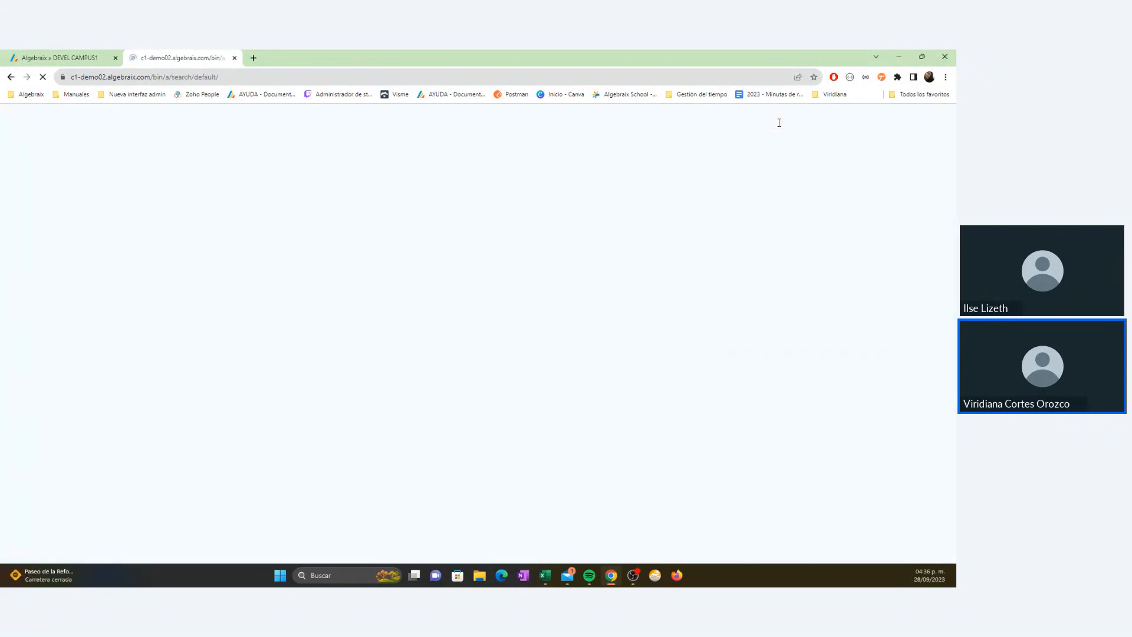
{"action": "left_click", "coordinate": [455, 256]}
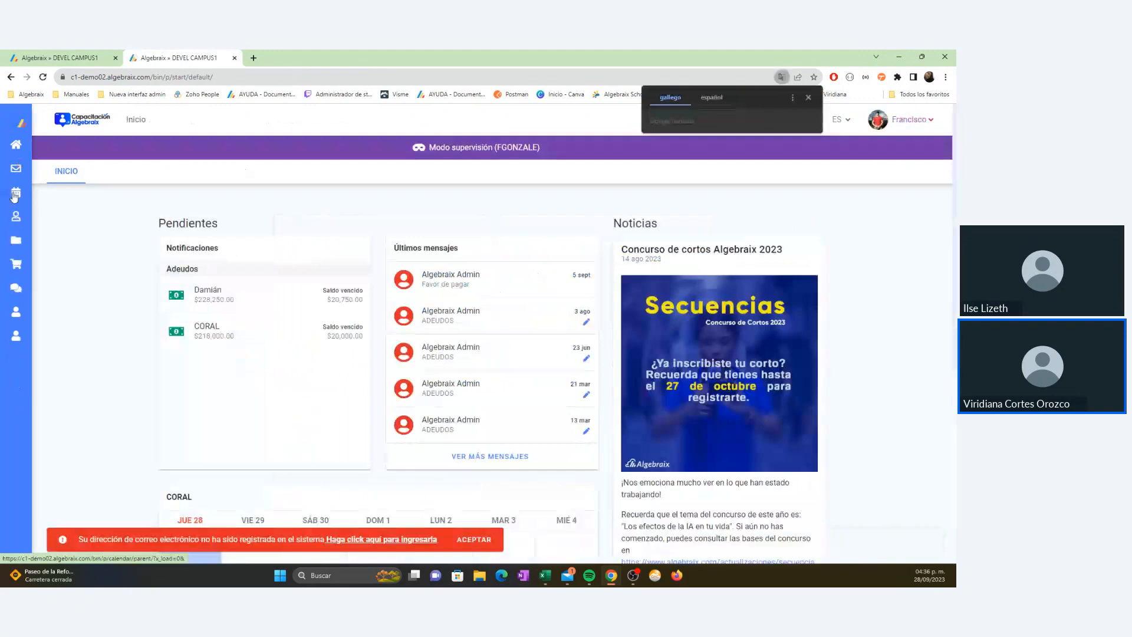
Step: Open the parent's calendar and view the first student's daily report for 28 September 2023
{"action": "left_click", "coordinate": [14, 196]}
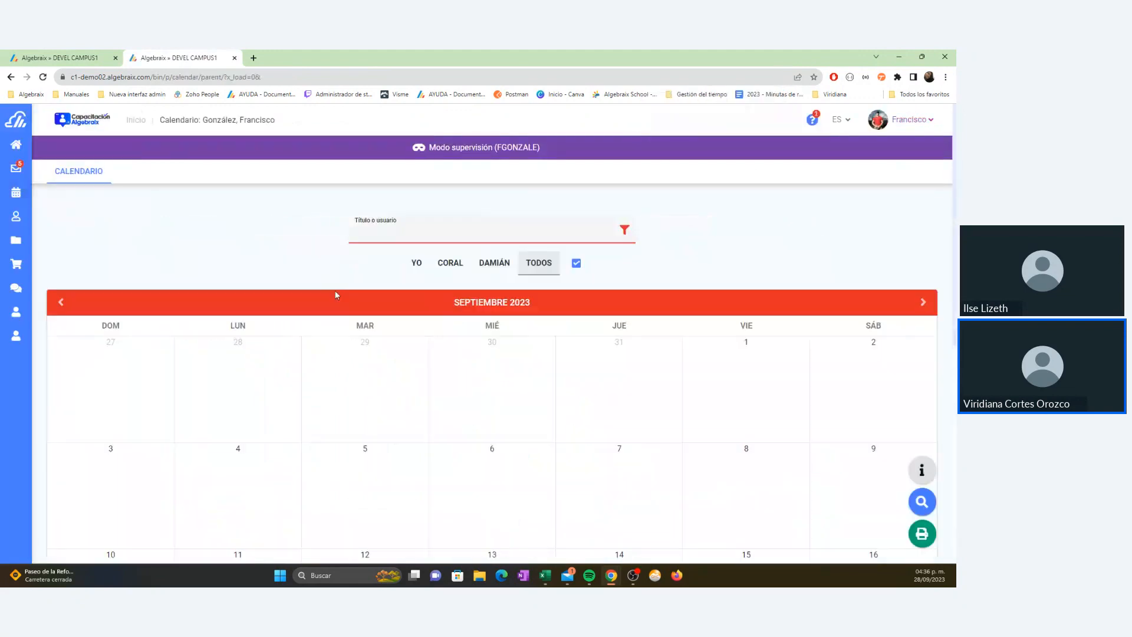
{"action": "scroll", "coordinate": [448, 348], "scroll_direction": "down", "scroll_amount": 3}
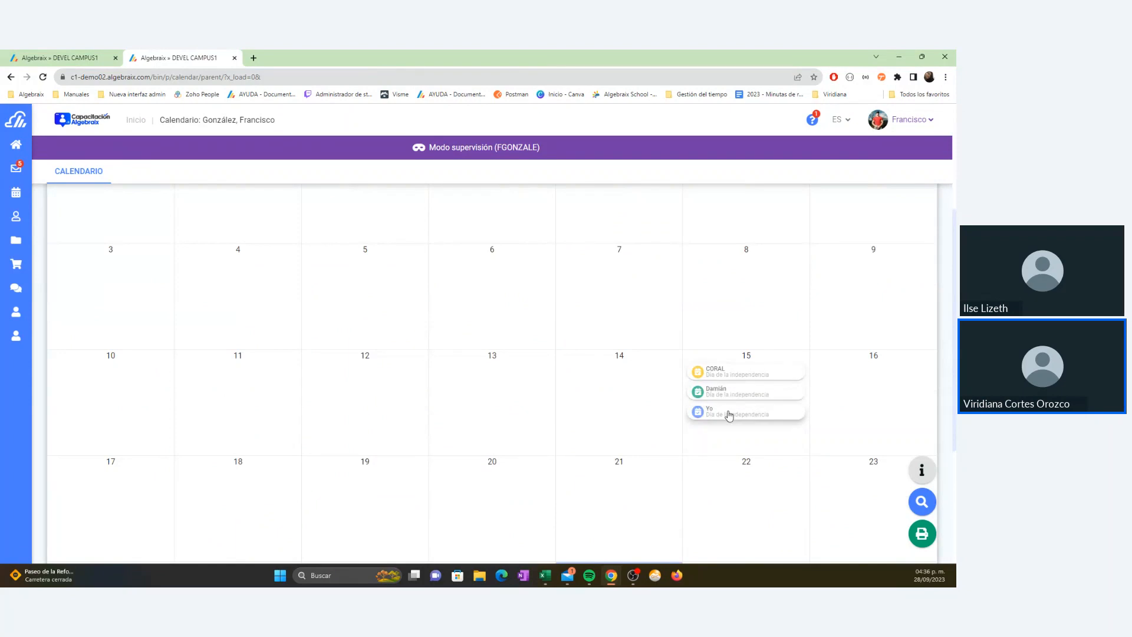
{"action": "scroll", "coordinate": [731, 413], "scroll_direction": "down", "scroll_amount": 2}
{"action": "scroll", "coordinate": [730, 415], "scroll_direction": "down", "scroll_amount": 1}
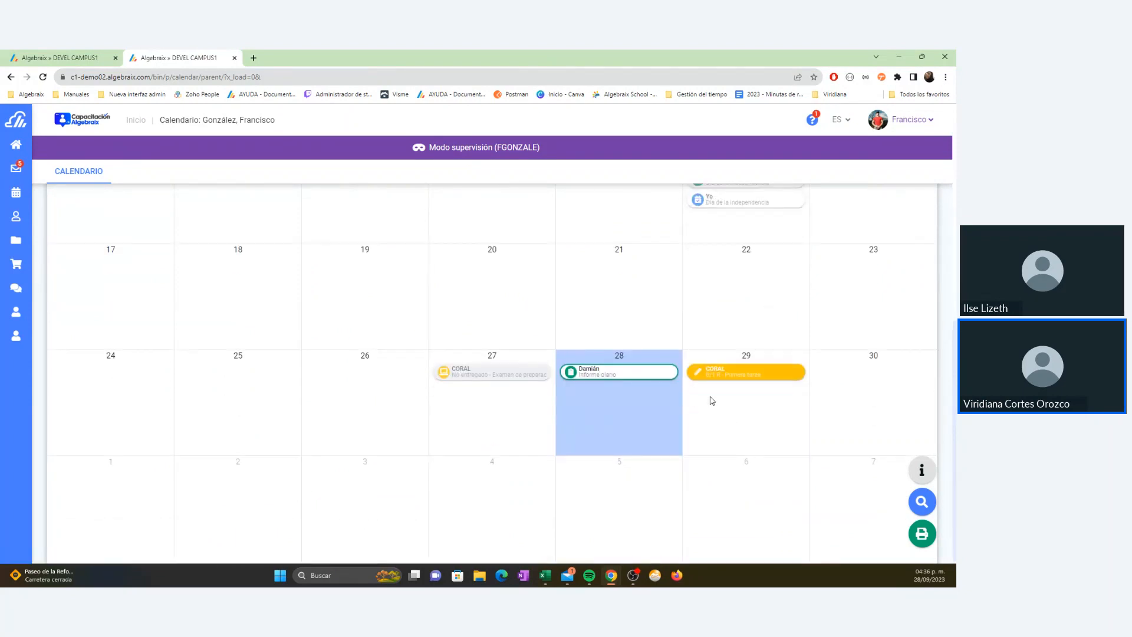
{"action": "left_click", "coordinate": [594, 378]}
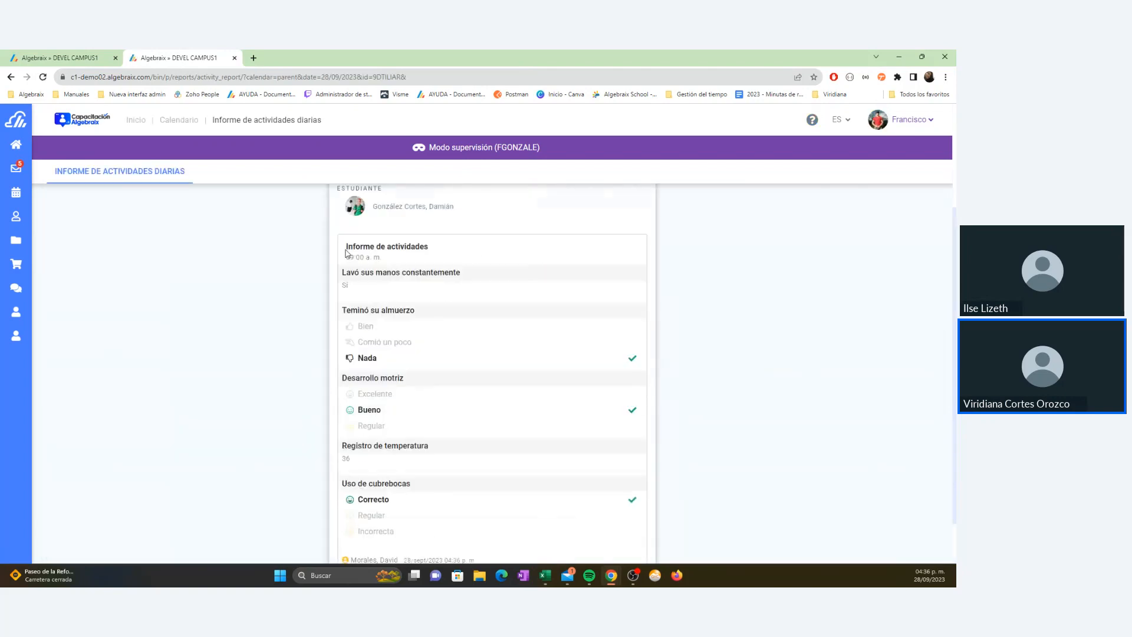
Step: Review and sign the student's Informe de actividades diarias, and leave the parent's session
{"action": "scroll", "coordinate": [366, 310], "scroll_direction": "down", "scroll_amount": 2}
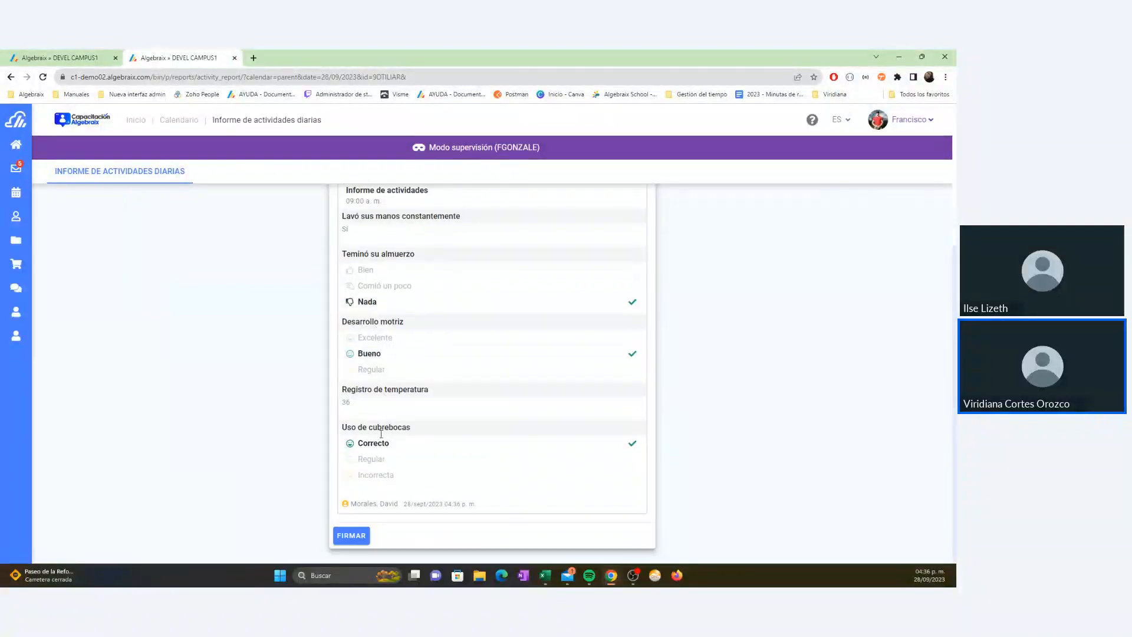
{"action": "left_click", "coordinate": [351, 537]}
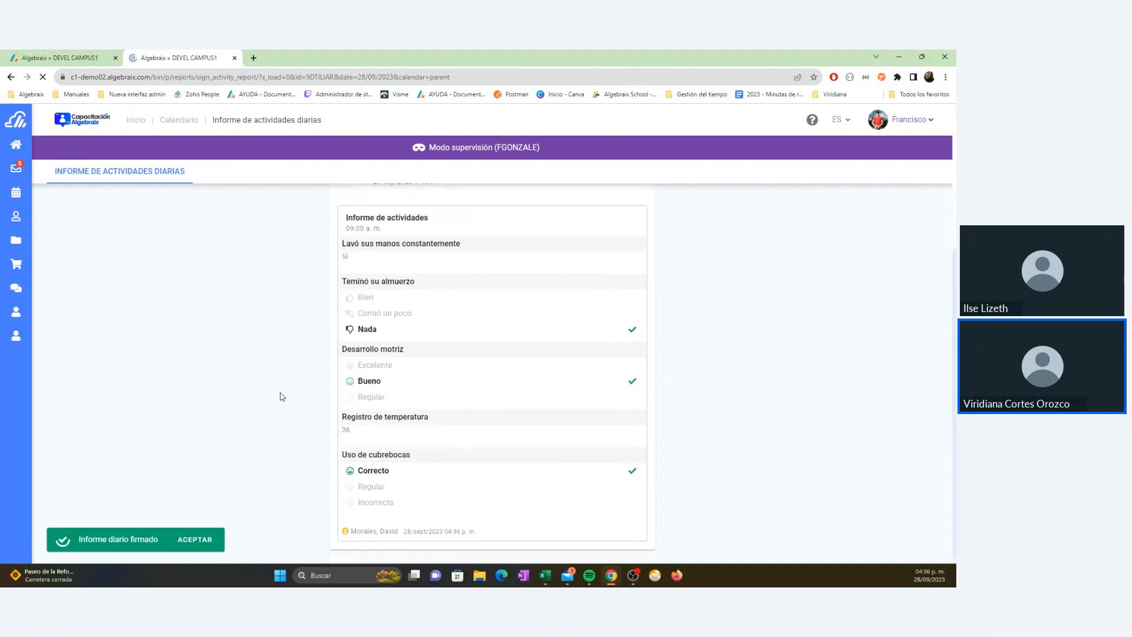
{"action": "left_click", "coordinate": [907, 124]}
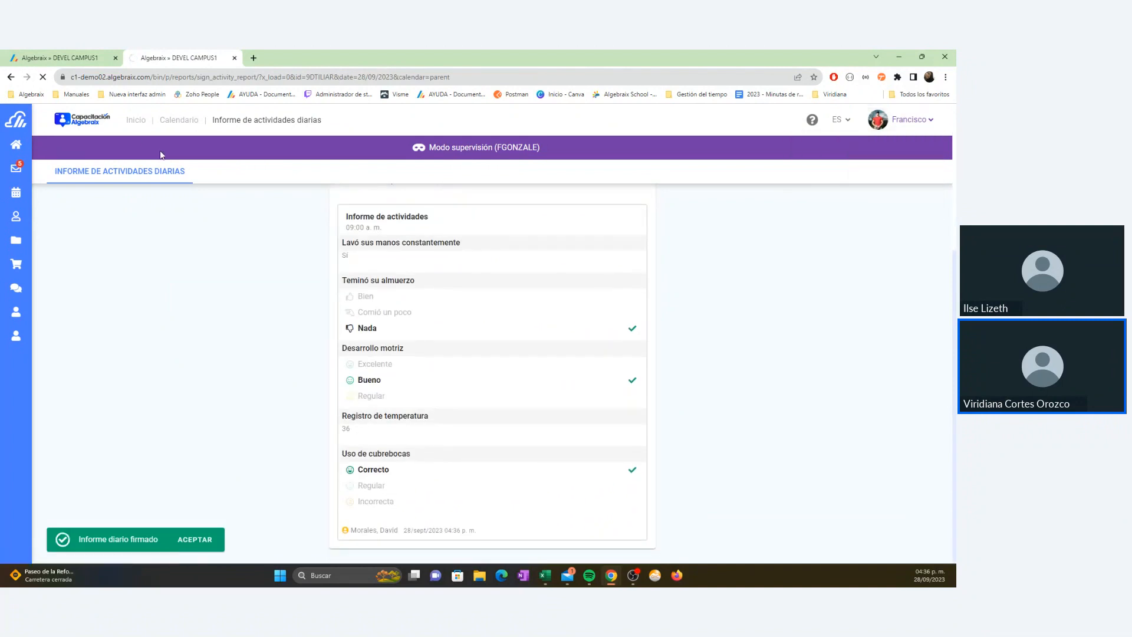
Step: Go back to the class's attendance topics in the first browser tab and switch to the Temas de asistencia slide
{"action": "left_click", "coordinate": [78, 57]}
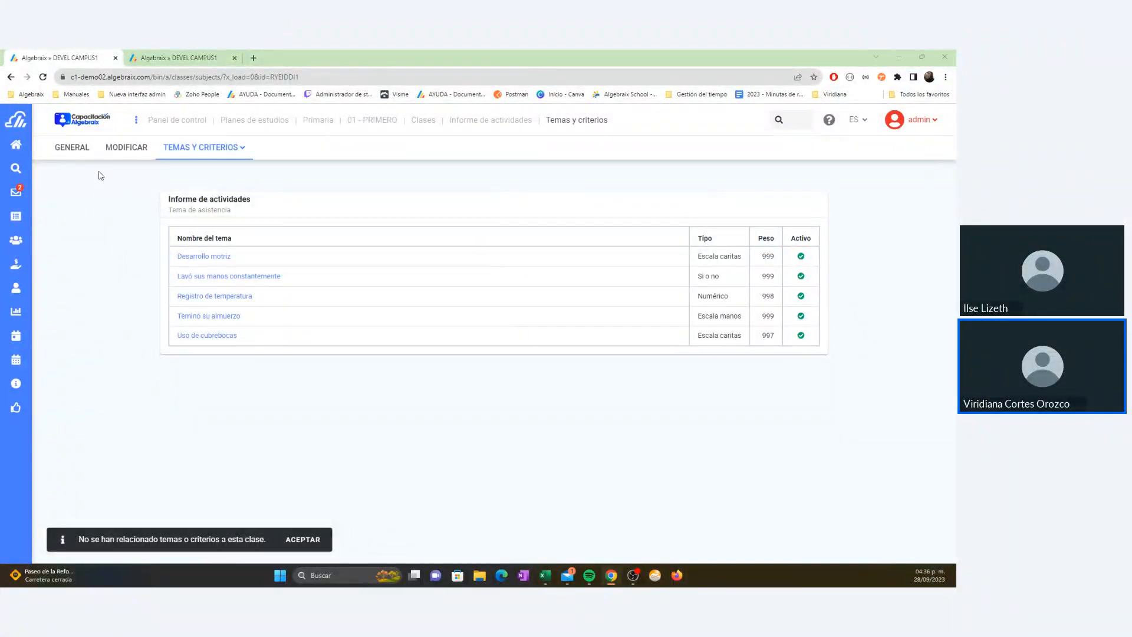
{"action": "key", "text": "alt+Tab"}
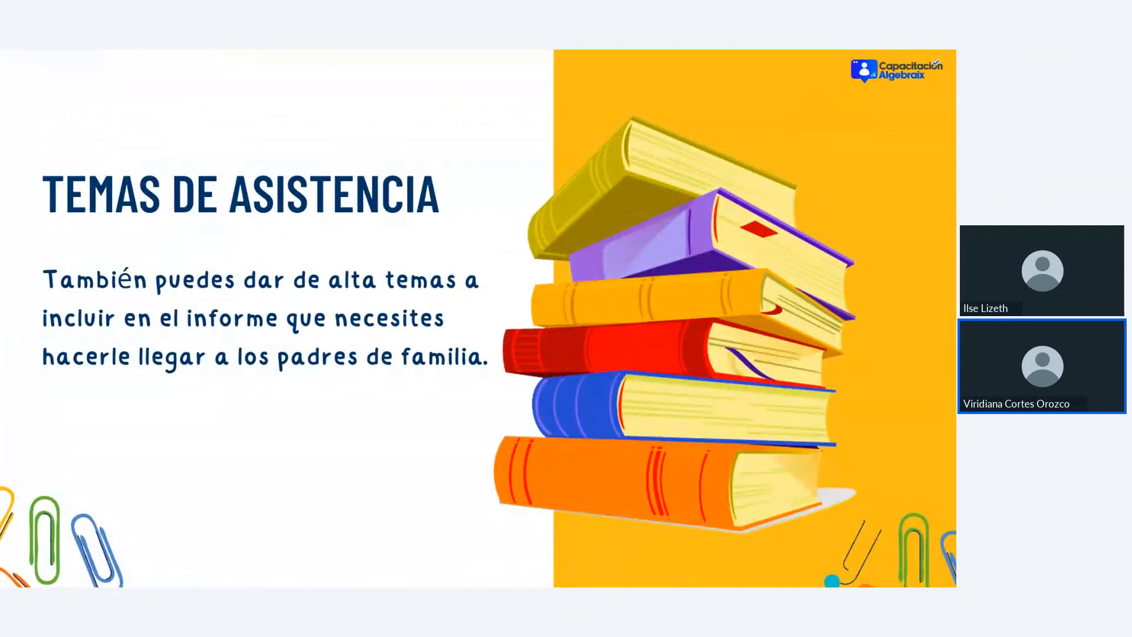
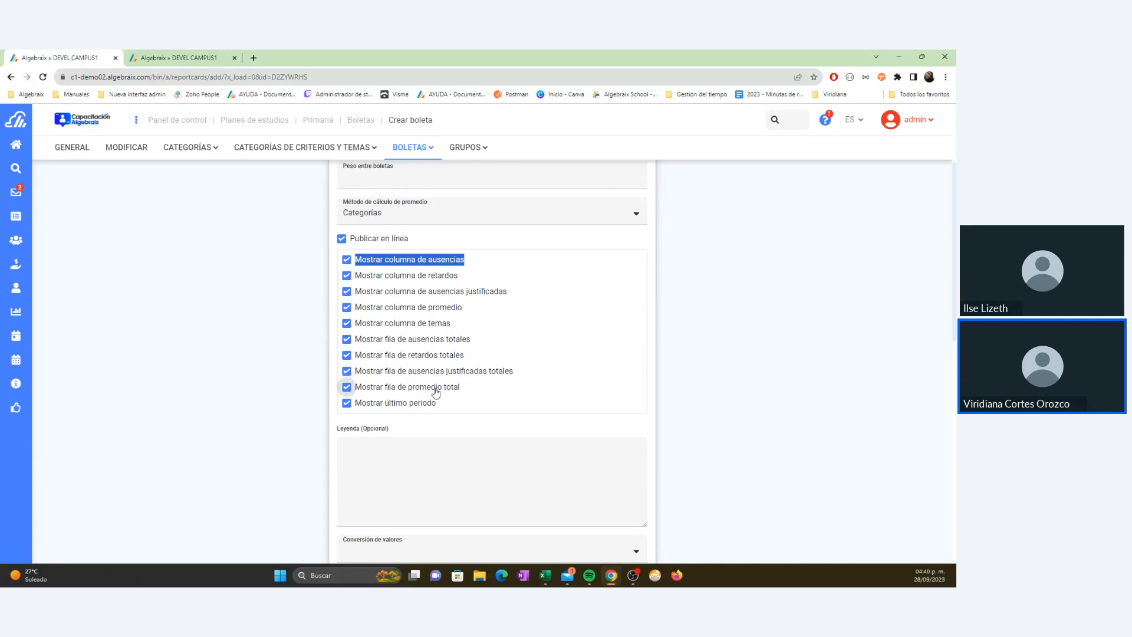
Step: Limit the new report card's online display options to Mostrar columna de promedio and Mostrar fila de promedio total
{"action": "left_click", "coordinate": [347, 388]}
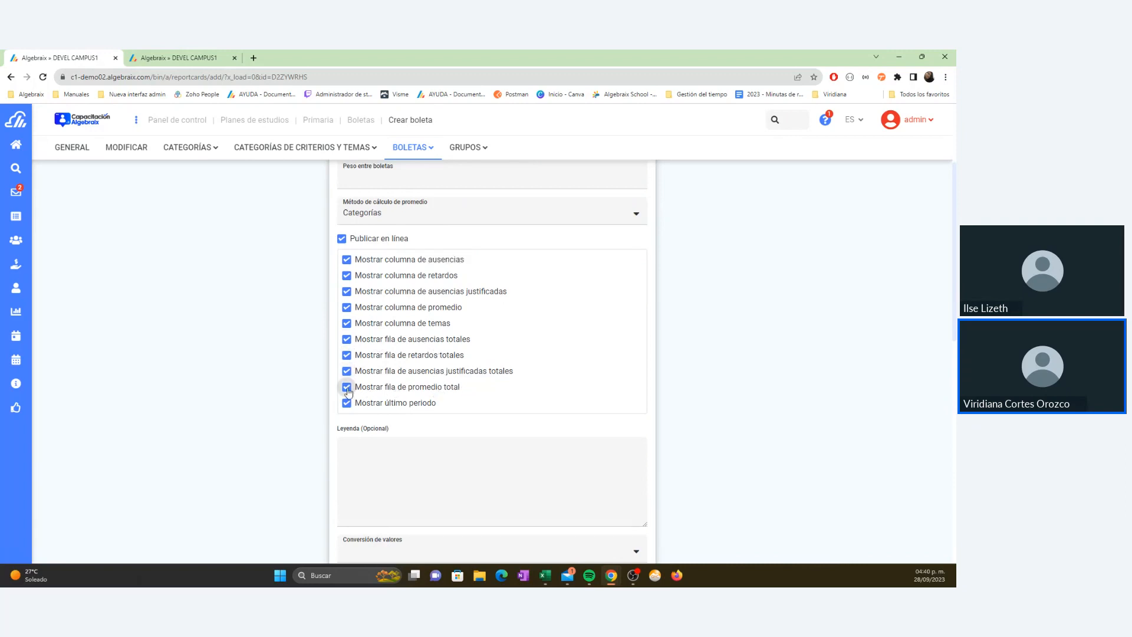
{"action": "left_click", "coordinate": [347, 260]}
{"action": "left_click", "coordinate": [347, 275]}
{"action": "left_click", "coordinate": [347, 291]}
{"action": "left_click", "coordinate": [348, 323]}
{"action": "left_click", "coordinate": [348, 340]}
{"action": "left_click", "coordinate": [348, 356]}
{"action": "left_click", "coordinate": [348, 371]}
{"action": "left_click", "coordinate": [347, 387]}
{"action": "left_click", "coordinate": [346, 403]}
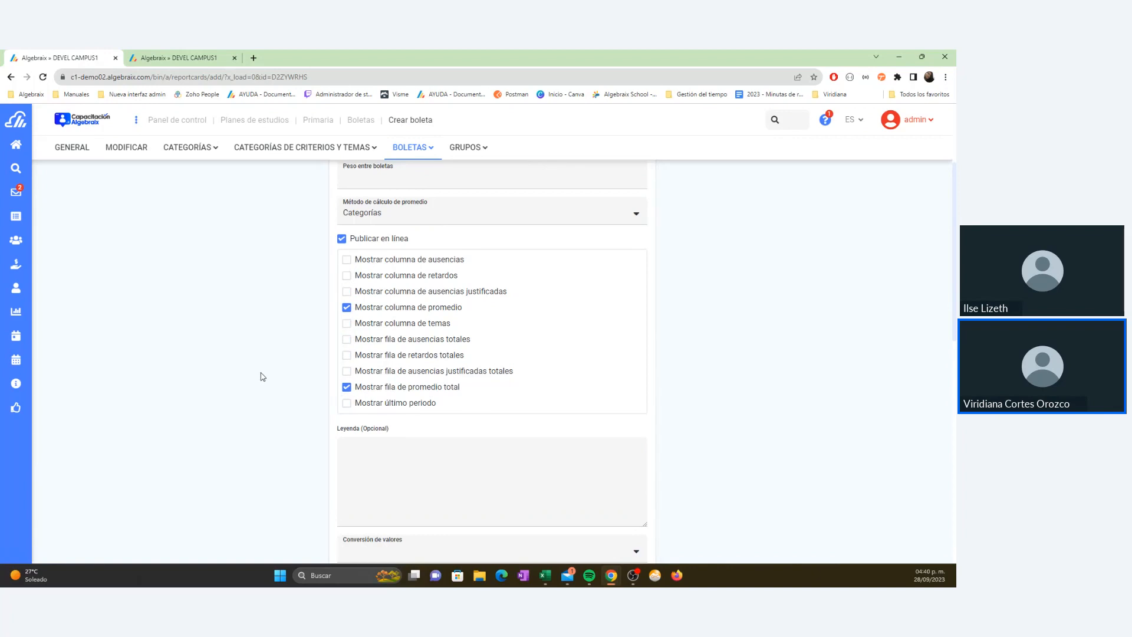
Step: Set the new report card's Conversión de valores to Primaria cap2
{"action": "scroll", "coordinate": [262, 375], "scroll_direction": "down", "scroll_amount": 7}
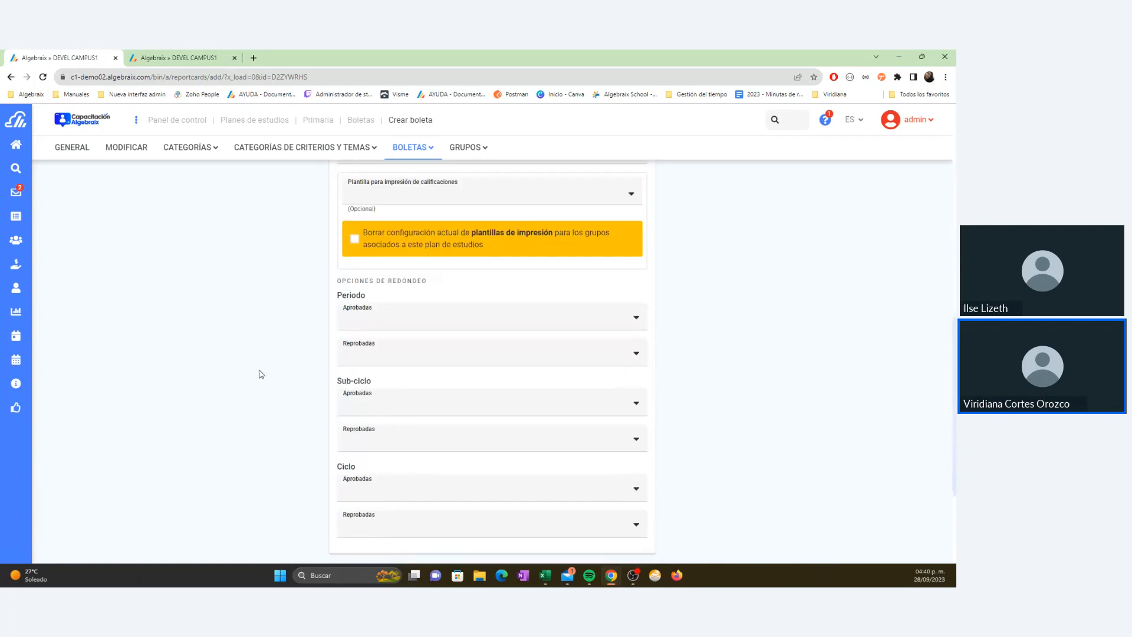
{"action": "scroll", "coordinate": [271, 342], "scroll_direction": "up", "scroll_amount": 2}
{"action": "left_click", "coordinate": [389, 252]}
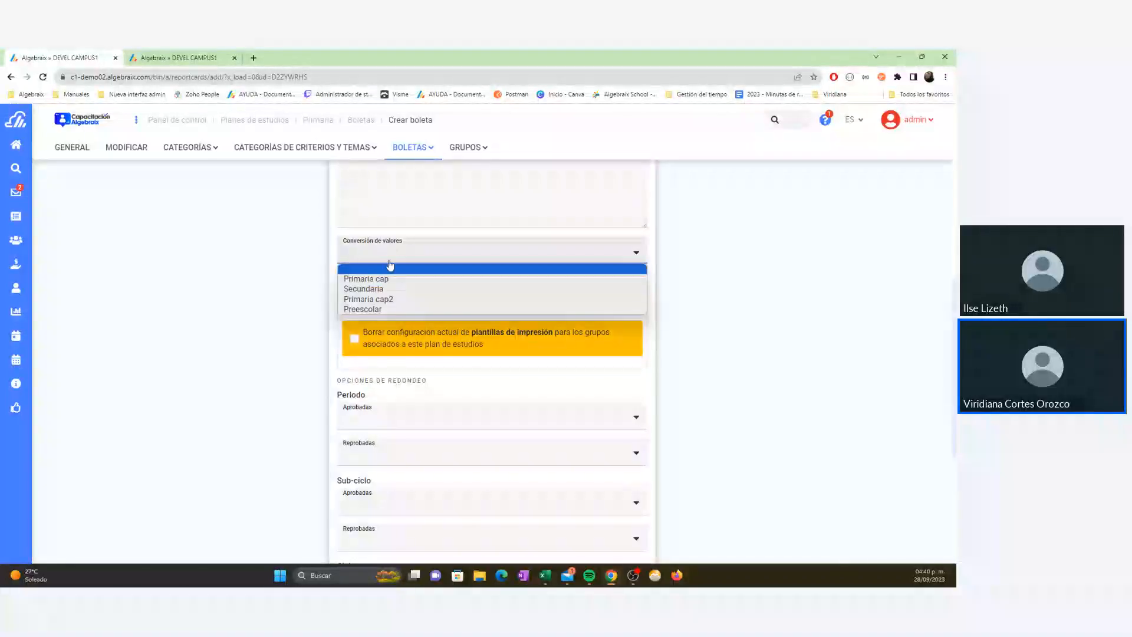
{"action": "left_click", "coordinate": [377, 299]}
Step: Try including the Inglés, Internas and SEP categories in the report card and clear all three again
{"action": "scroll", "coordinate": [310, 304], "scroll_direction": "down", "scroll_amount": 1}
{"action": "scroll", "coordinate": [310, 303], "scroll_direction": "down", "scroll_amount": 3}
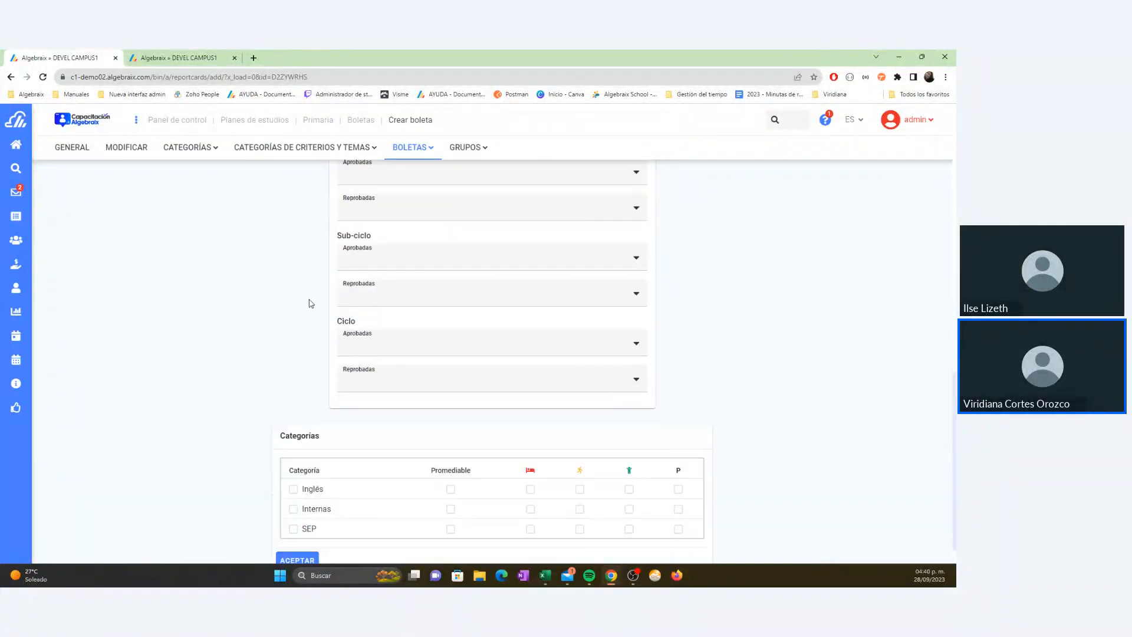
{"action": "left_click", "coordinate": [293, 464]}
{"action": "left_click", "coordinate": [293, 484]}
{"action": "left_click", "coordinate": [293, 504]}
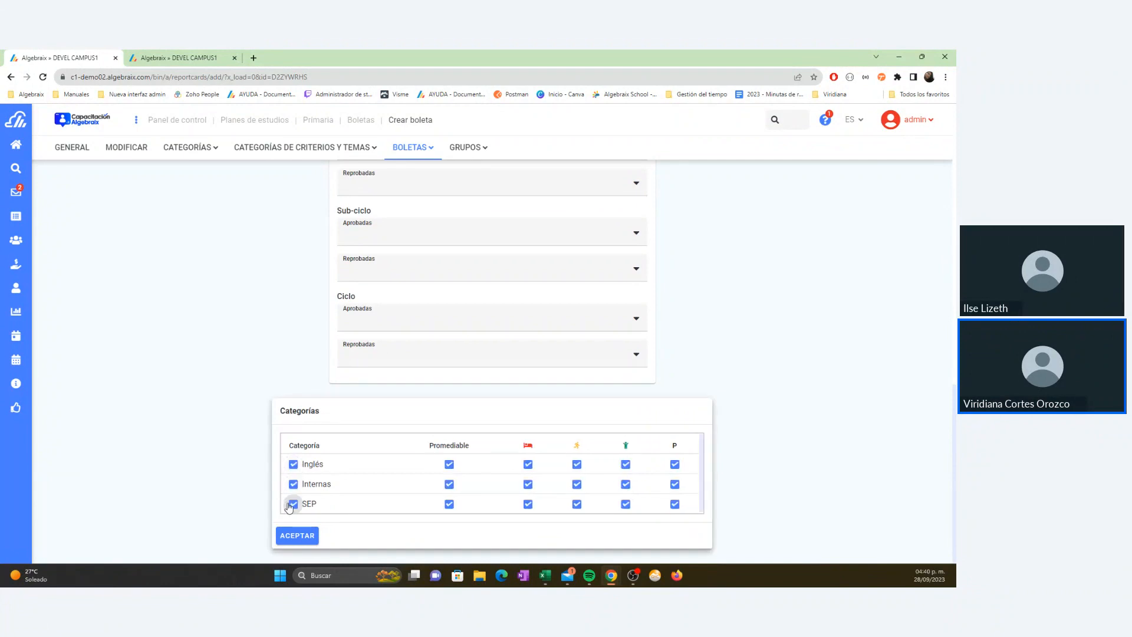
{"action": "left_click", "coordinate": [293, 464]}
{"action": "left_click", "coordinate": [293, 484]}
{"action": "left_click", "coordinate": [293, 504]}
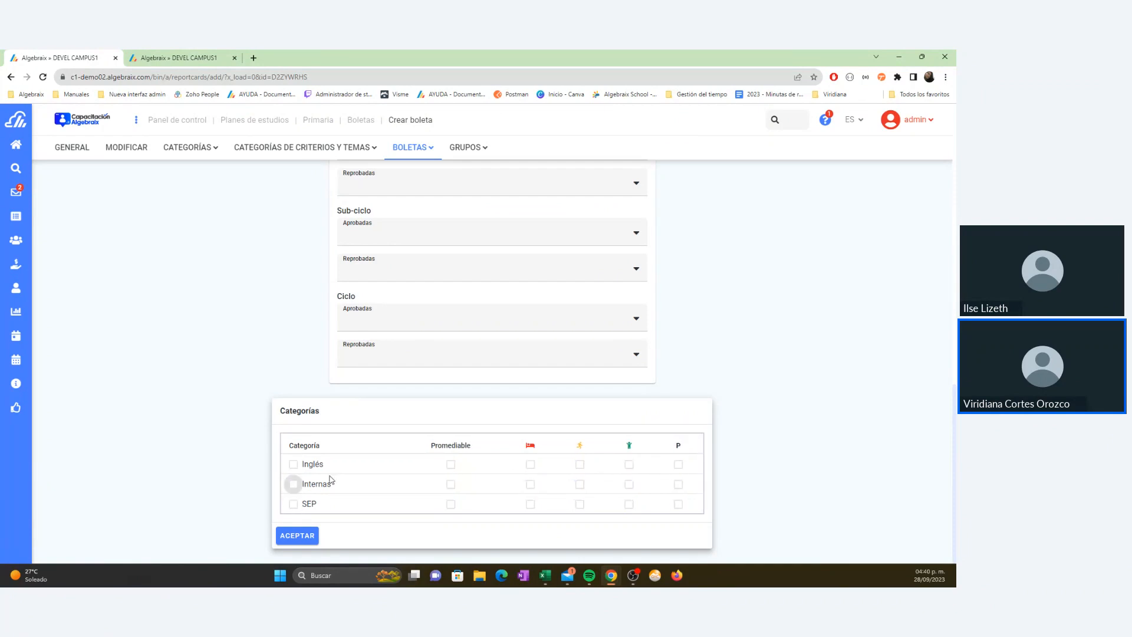
Step: Set the approved-grades rounding for Periodo to Redondear al entero in the new report card's Opciones de redondeo
{"action": "scroll", "coordinate": [301, 444], "scroll_direction": "up", "scroll_amount": 2}
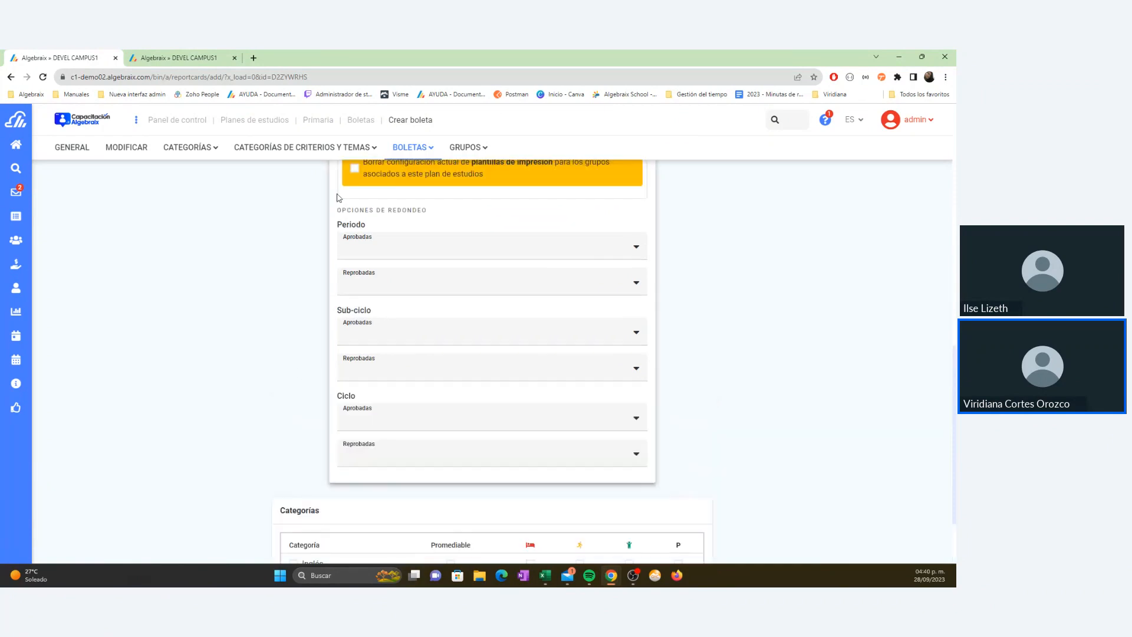
{"action": "left_click_drag", "start_coordinate": [337, 213], "coordinate": [445, 211]}
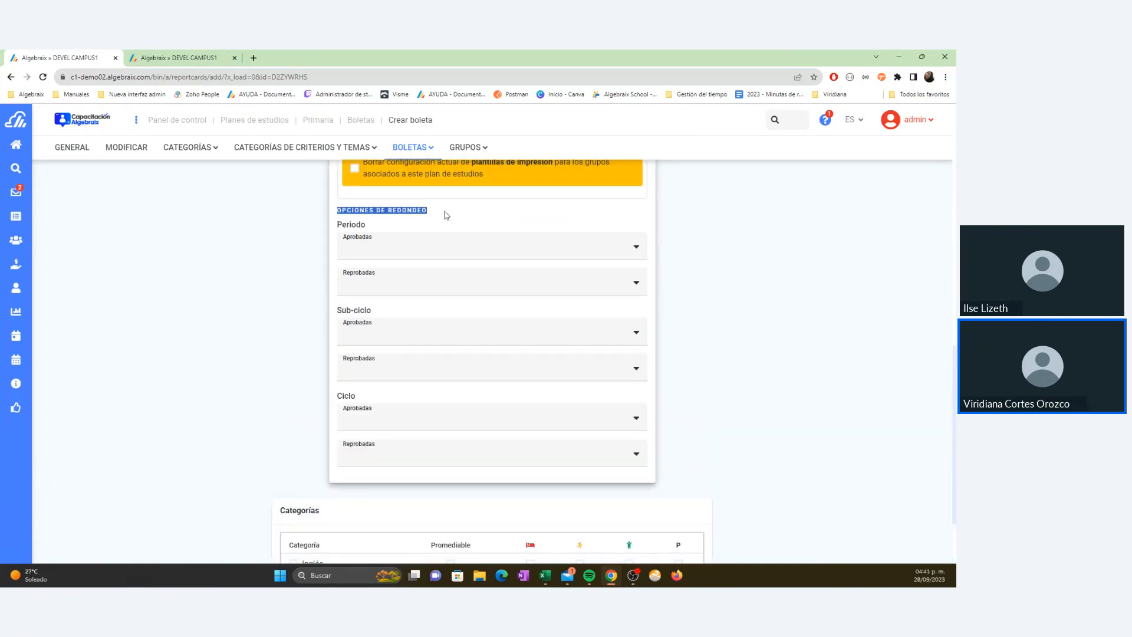
{"action": "left_click", "coordinate": [382, 255]}
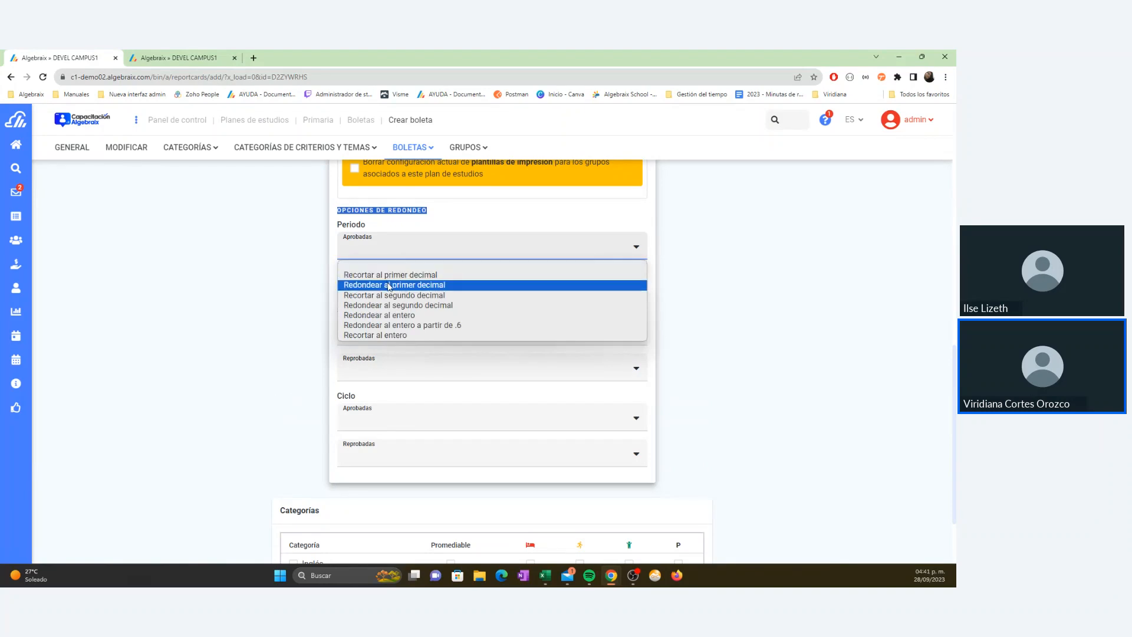
{"action": "left_click", "coordinate": [391, 316]}
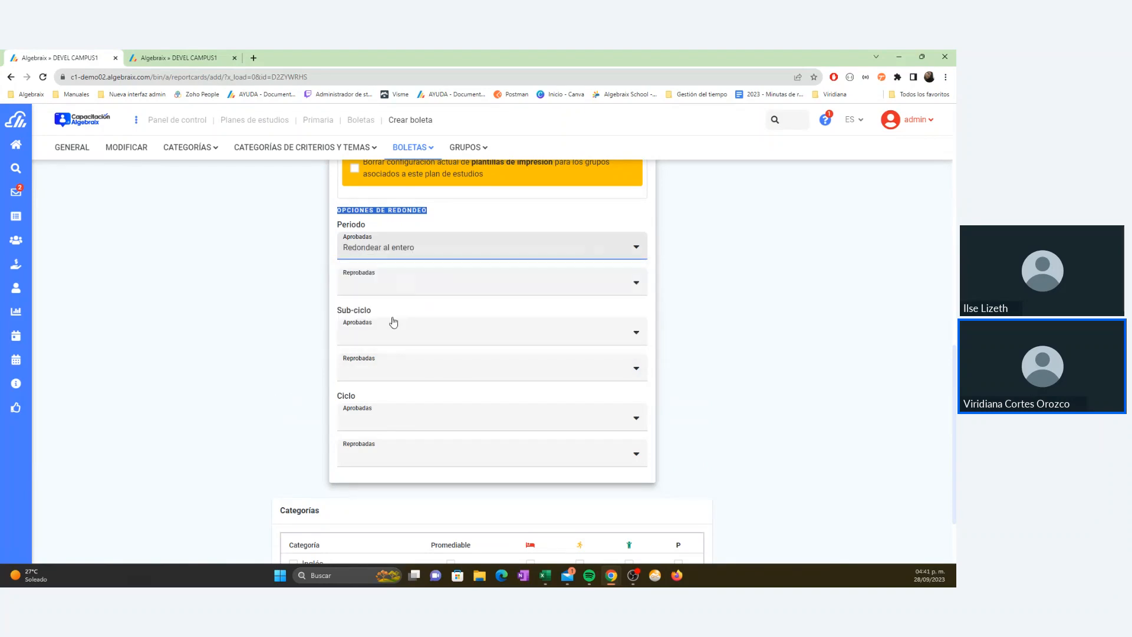
{"action": "double_click", "coordinate": [340, 223]}
{"action": "left_click", "coordinate": [273, 285]}
{"action": "scroll", "coordinate": [275, 286], "scroll_direction": "down", "scroll_amount": 2}
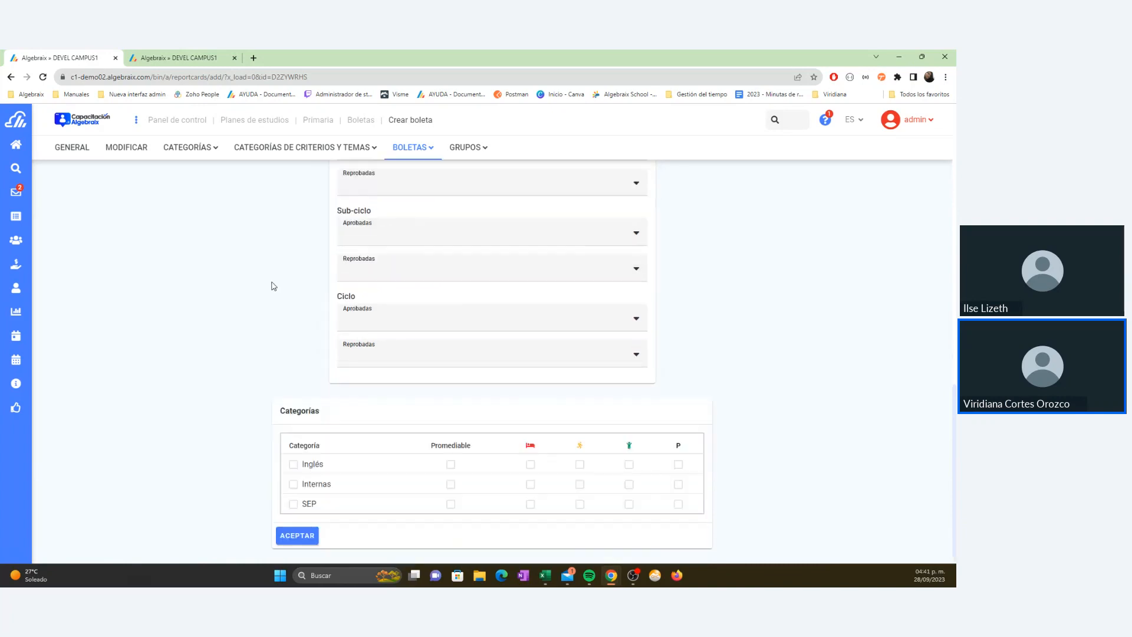
{"action": "scroll", "coordinate": [262, 300], "scroll_direction": "up", "scroll_amount": 5}
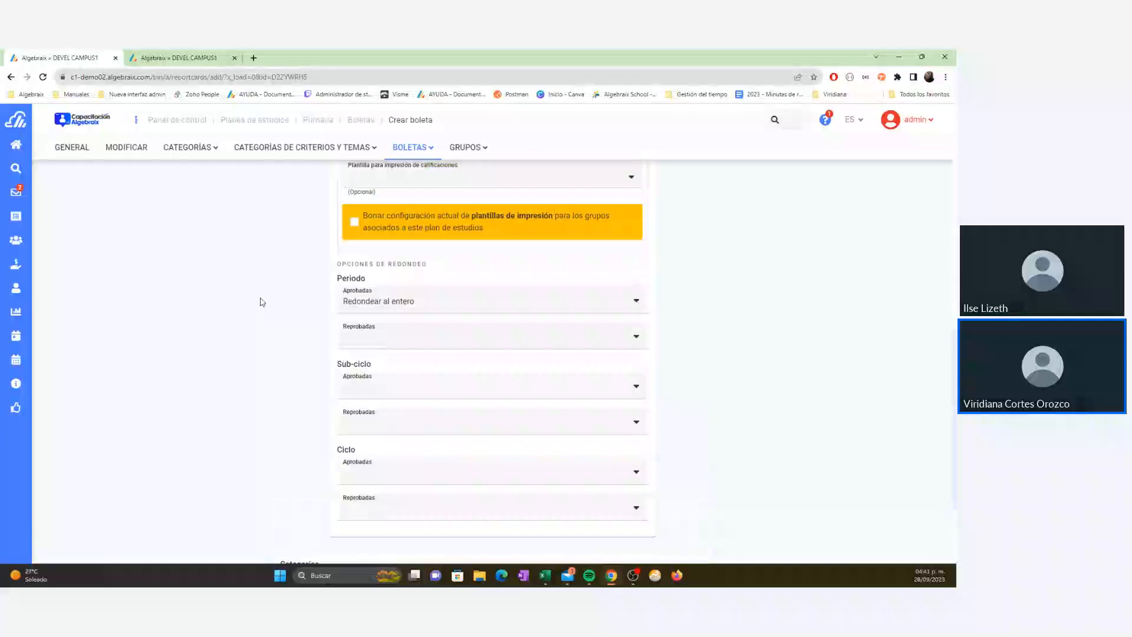
{"action": "scroll", "coordinate": [262, 300], "scroll_direction": "up", "scroll_amount": 8}
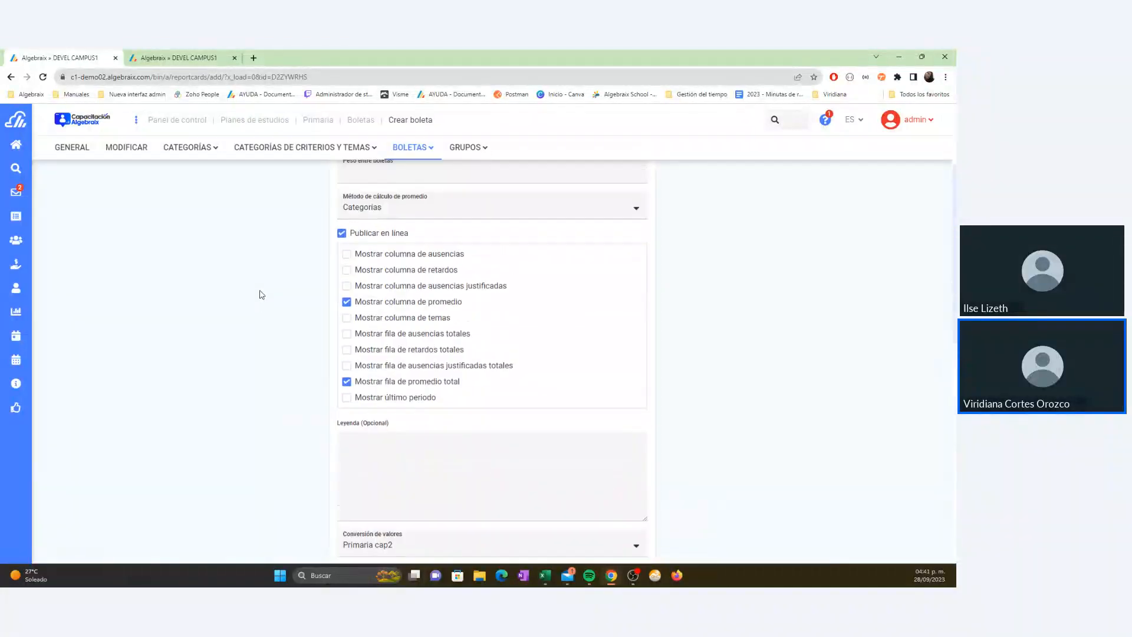
Step: Switch to the second browser tab, search for the student by first name, and open that student's Boleta
{"action": "left_click", "coordinate": [196, 57]}
{"action": "left_click", "coordinate": [766, 118]}
{"action": "type", "text": "ricardo"}
{"action": "key", "text": "Return"}
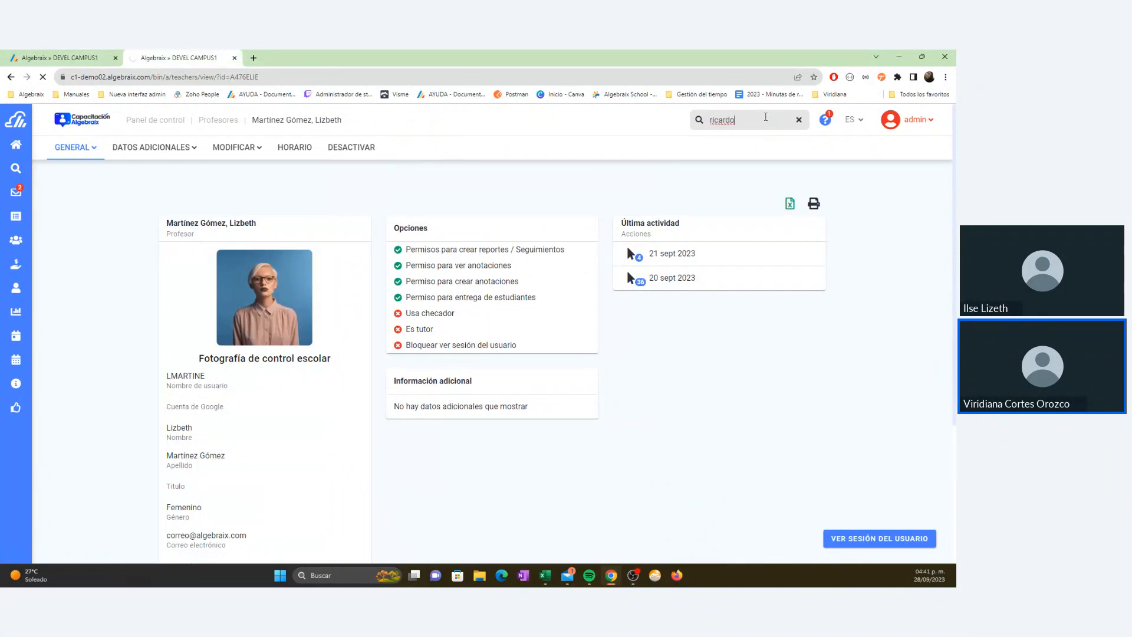
{"action": "left_click", "coordinate": [537, 153]}
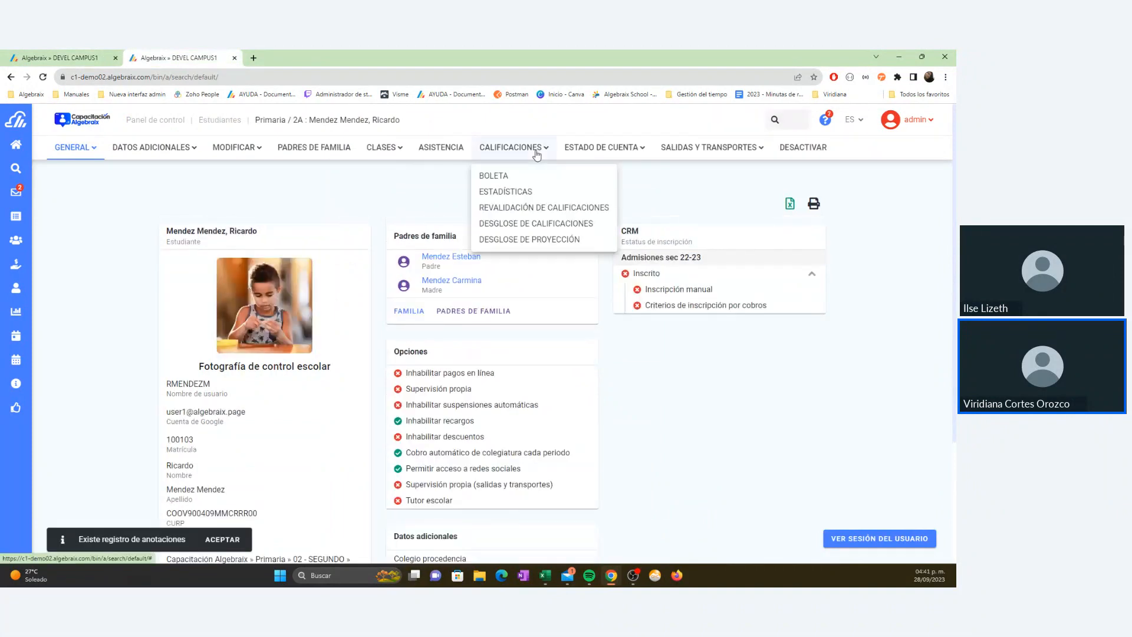
{"action": "left_click", "coordinate": [491, 181]}
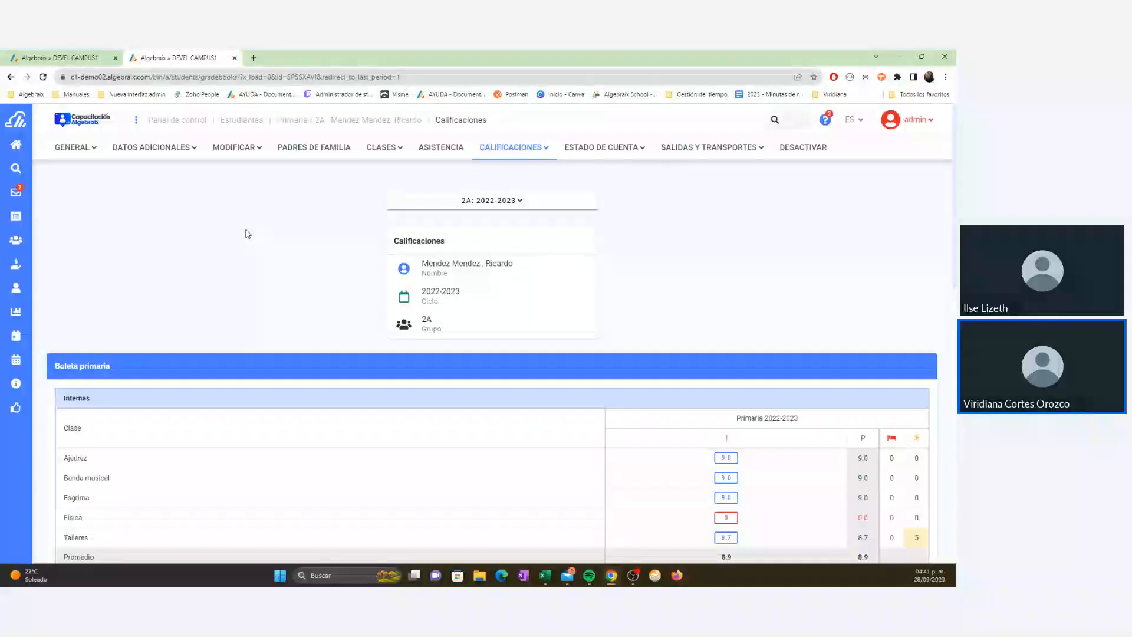
Step: Examine the student's Boleta primaria and Boleta inglés, including their categories, average column, absences, tardies and totals
{"action": "scroll", "coordinate": [248, 233], "scroll_direction": "down", "scroll_amount": 2}
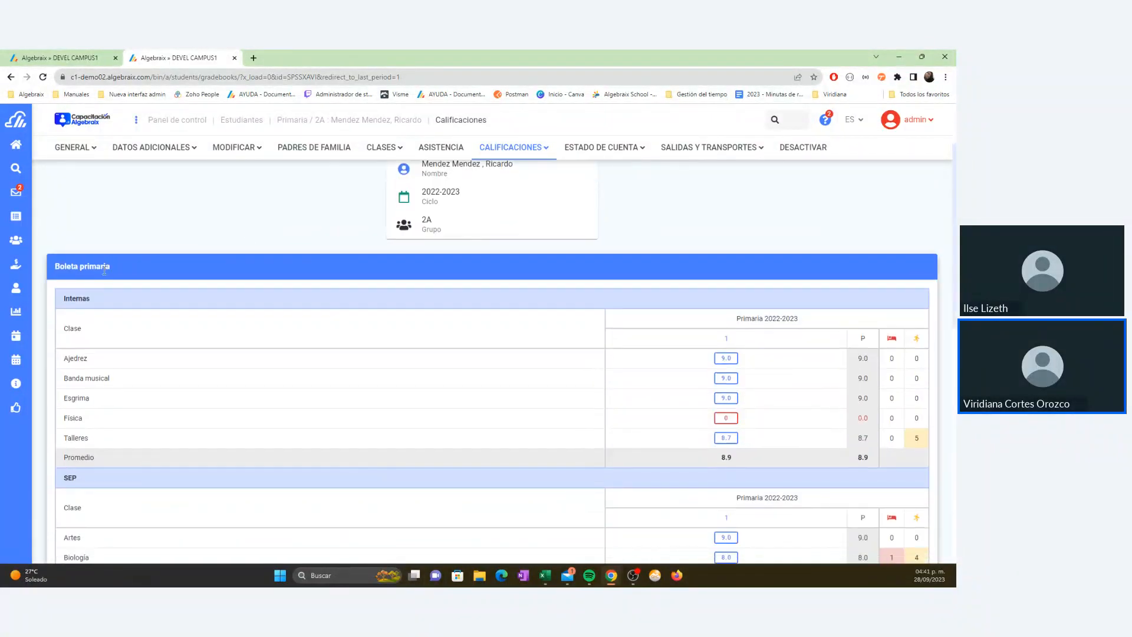
{"action": "left_click_drag", "start_coordinate": [115, 273], "coordinate": [56, 270]}
{"action": "left_click_drag", "start_coordinate": [100, 302], "coordinate": [68, 302]}
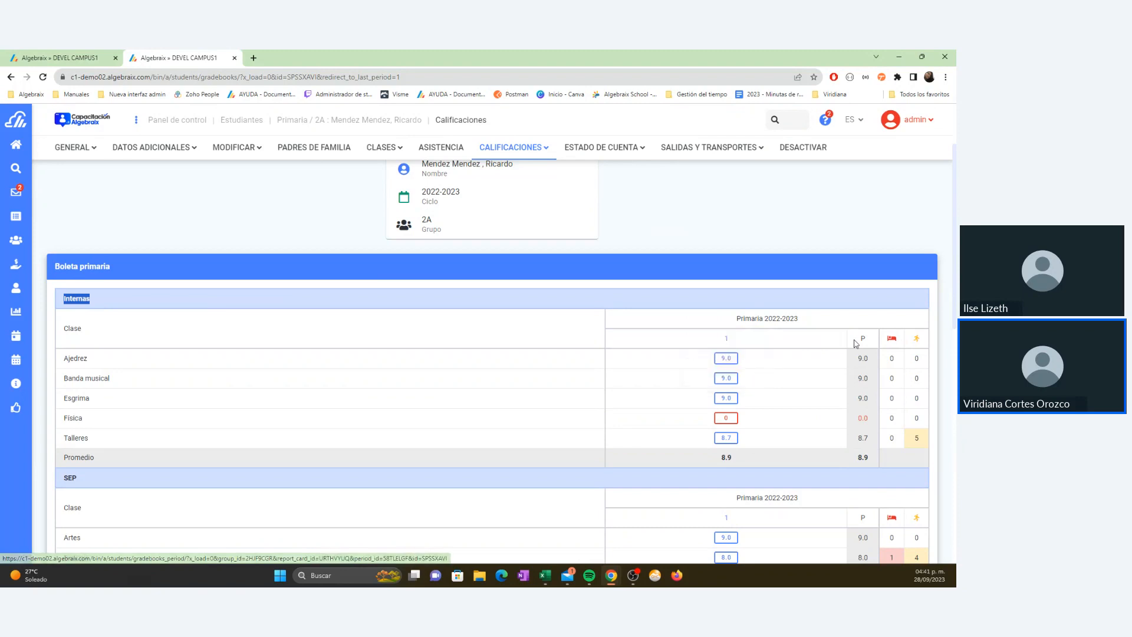
{"action": "left_click_drag", "start_coordinate": [858, 341], "coordinate": [869, 343]}
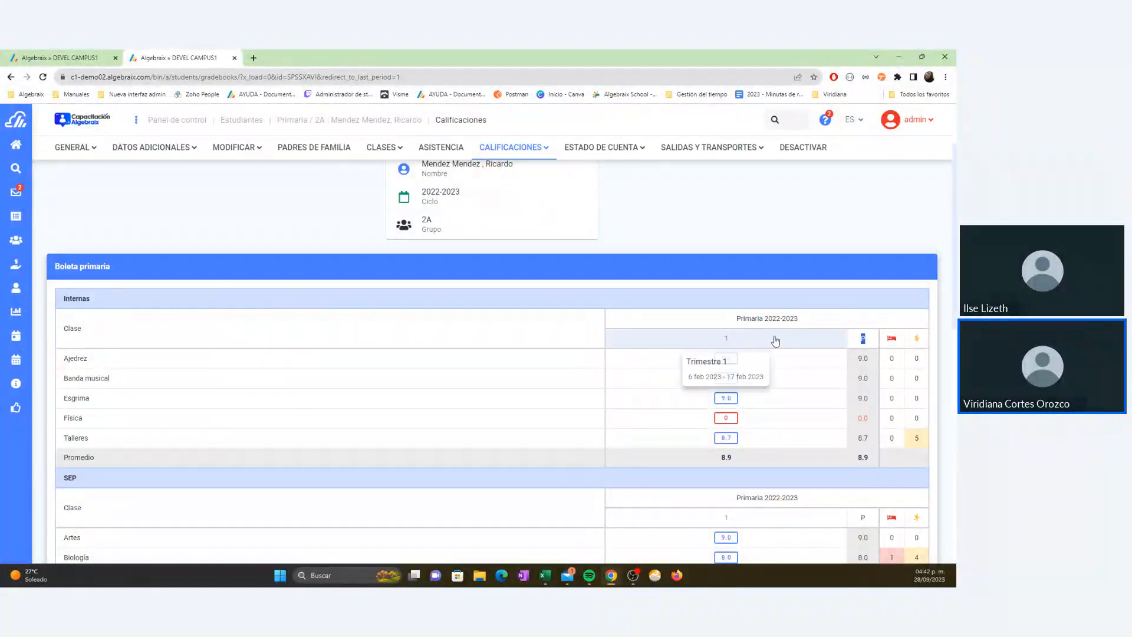
{"action": "scroll", "coordinate": [737, 343], "scroll_direction": "down", "scroll_amount": 3}
{"action": "scroll", "coordinate": [748, 343], "scroll_direction": "down", "scroll_amount": 8}
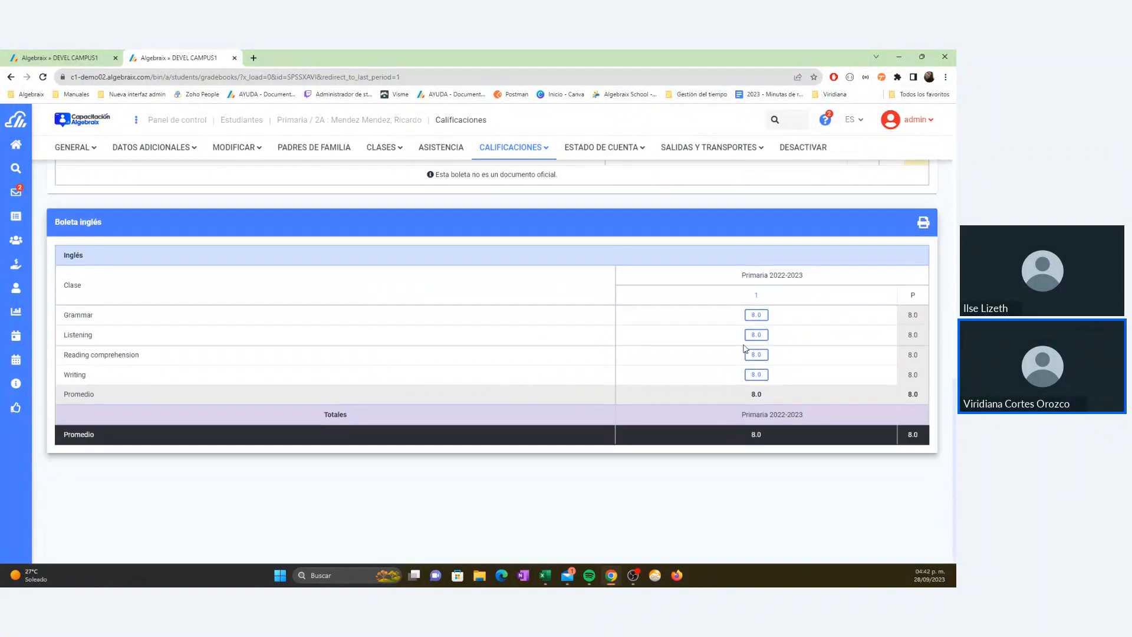
{"action": "scroll", "coordinate": [745, 348], "scroll_direction": "up", "scroll_amount": 7}
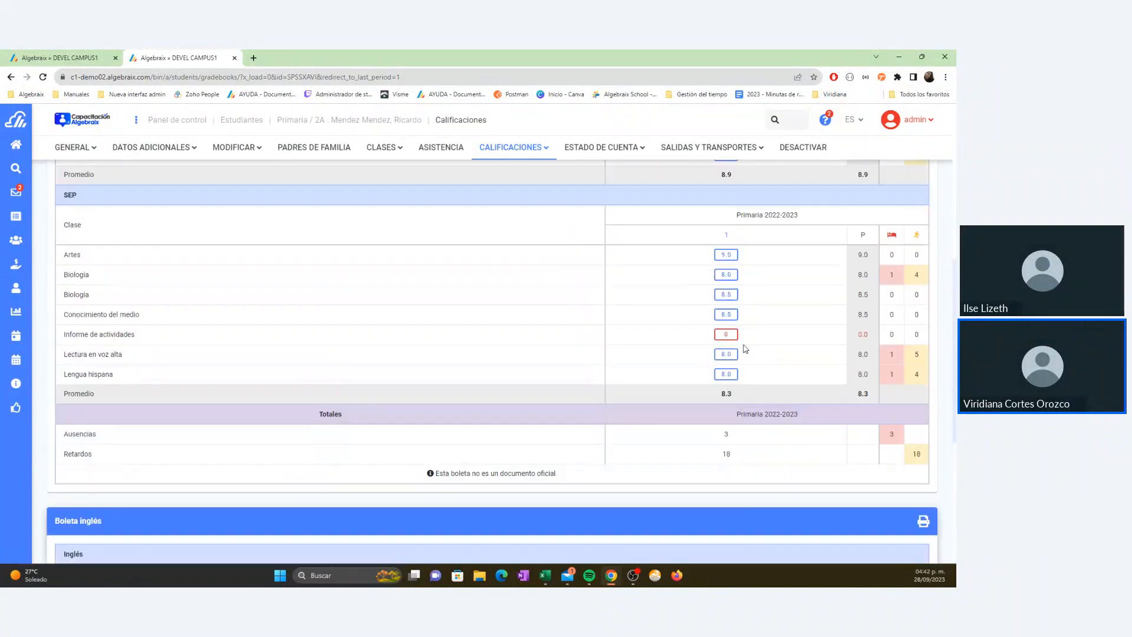
{"action": "scroll", "coordinate": [746, 348], "scroll_direction": "up", "scroll_amount": 2}
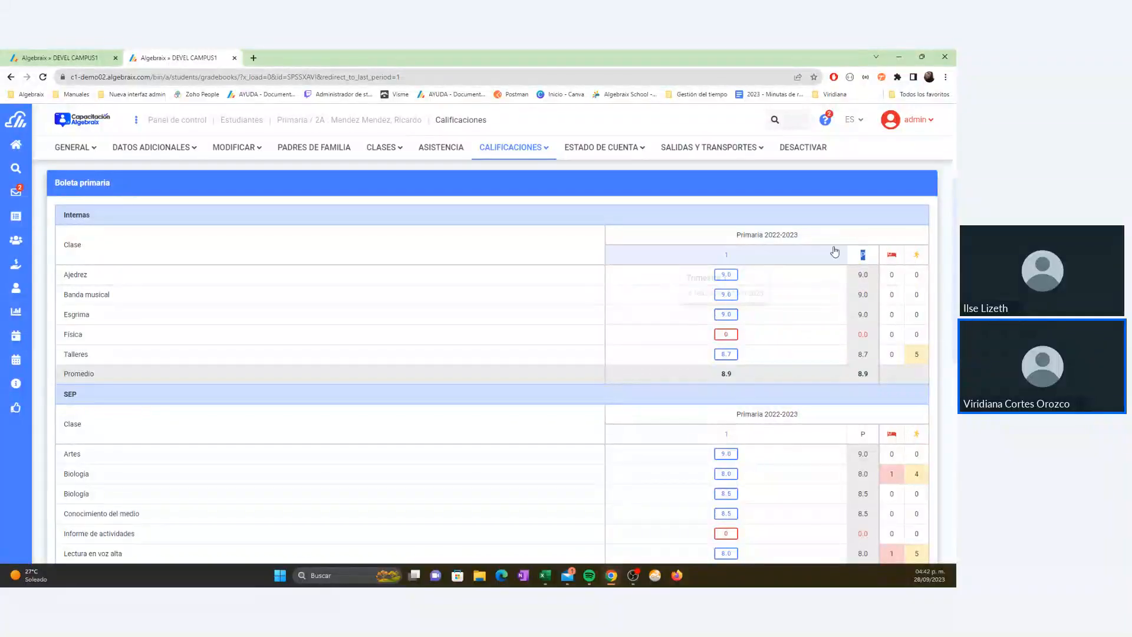
{"action": "scroll", "coordinate": [838, 243], "scroll_direction": "up", "scroll_amount": 3}
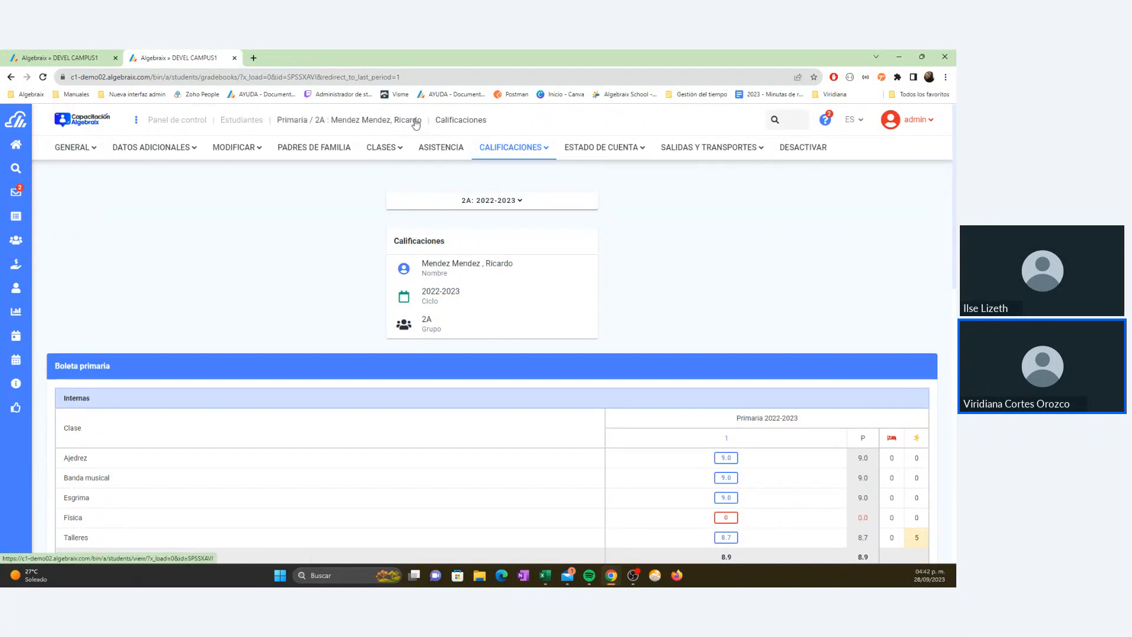
Step: Return to the Panel de control and open Imprimir calificaciones under Seguimiento académico
{"action": "left_click", "coordinate": [532, 152]}
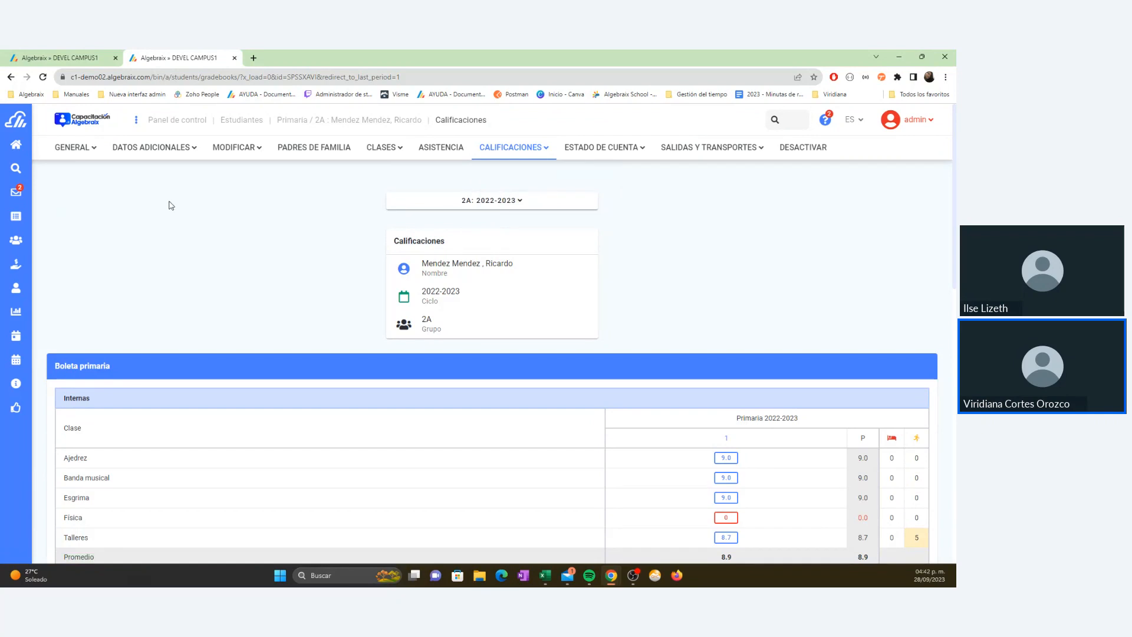
{"action": "left_click", "coordinate": [176, 120]}
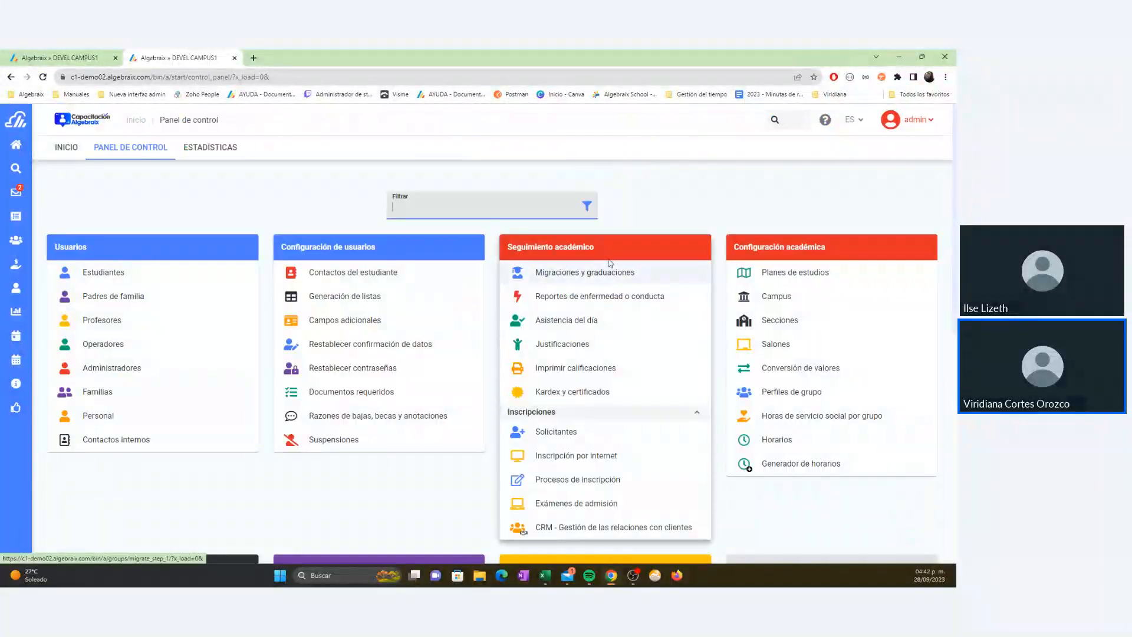
{"action": "left_click_drag", "start_coordinate": [510, 247], "coordinate": [616, 289]}
{"action": "scroll", "coordinate": [616, 289], "scroll_direction": "down", "scroll_amount": 1}
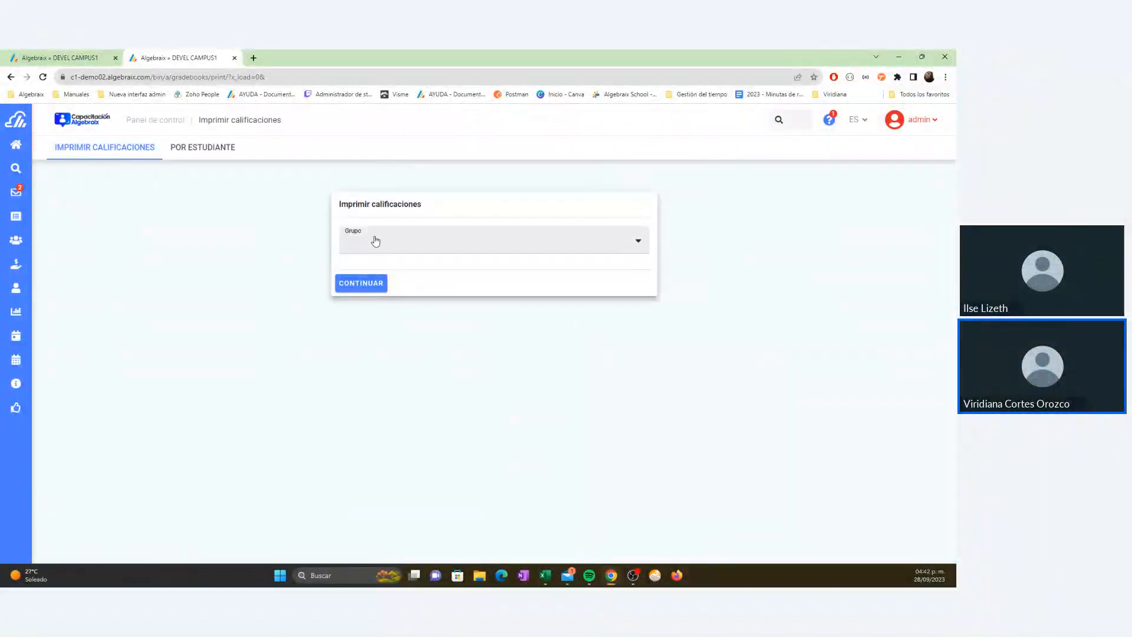
Step: Try the Por estudiante grade printing form by finding and selecting the student from group 2A
{"action": "left_click", "coordinate": [214, 155]}
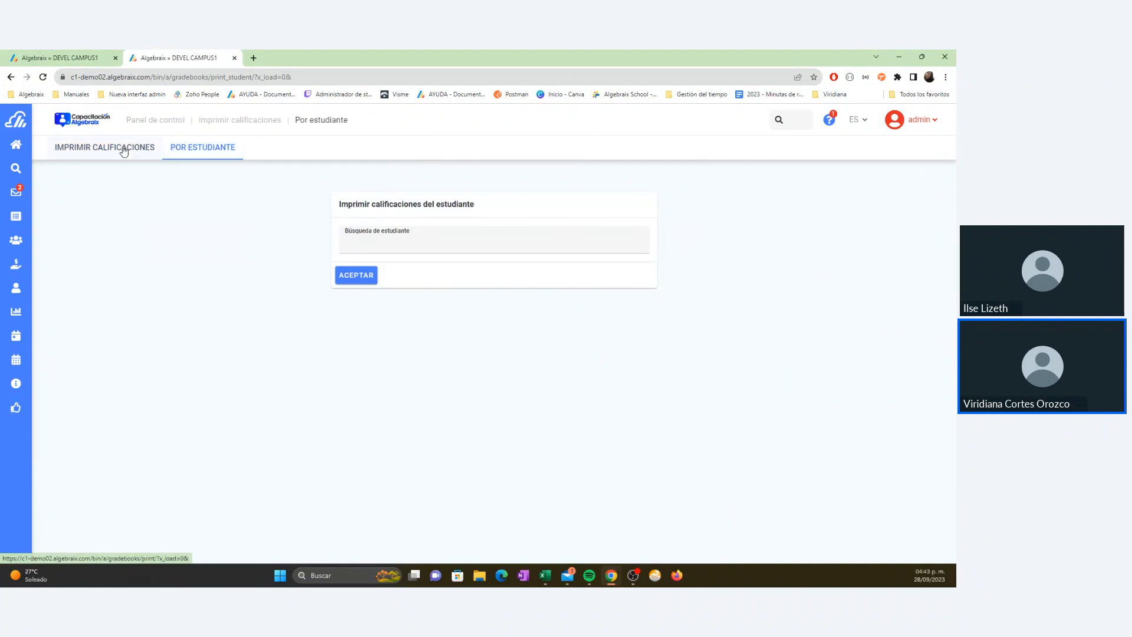
{"action": "left_click", "coordinate": [384, 239]}
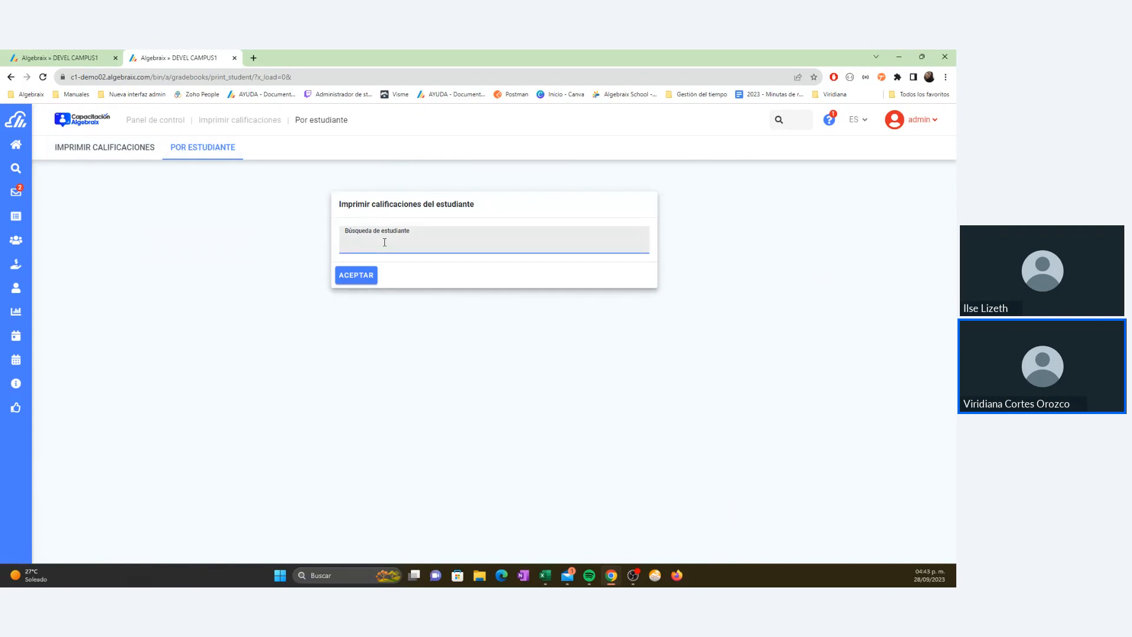
{"action": "type", "text": "mend"}
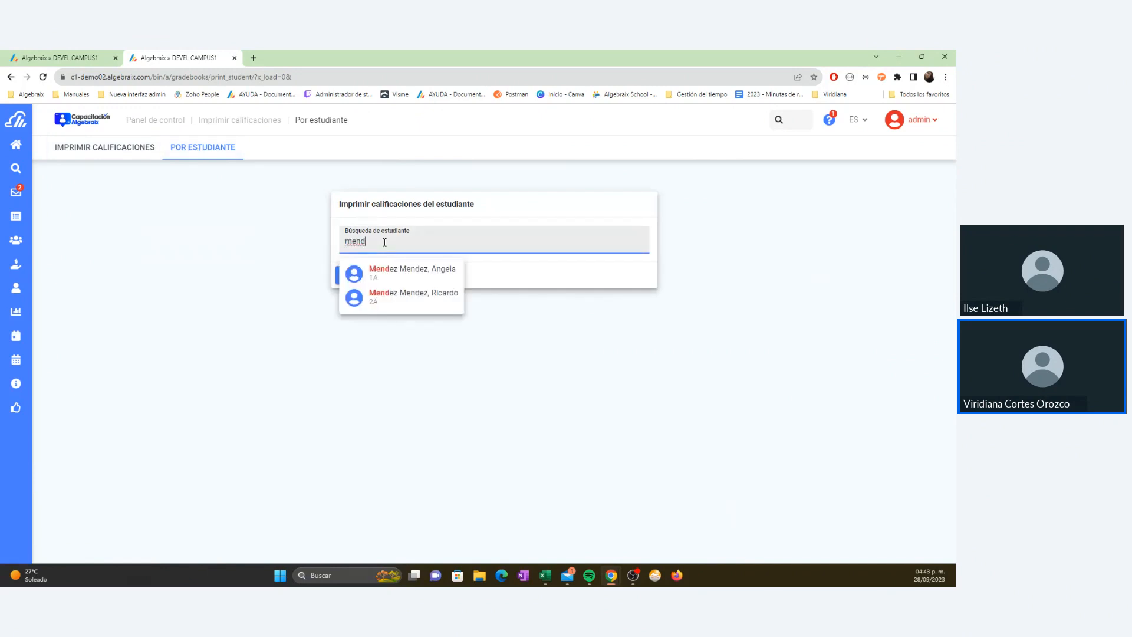
{"action": "left_click", "coordinate": [413, 299]}
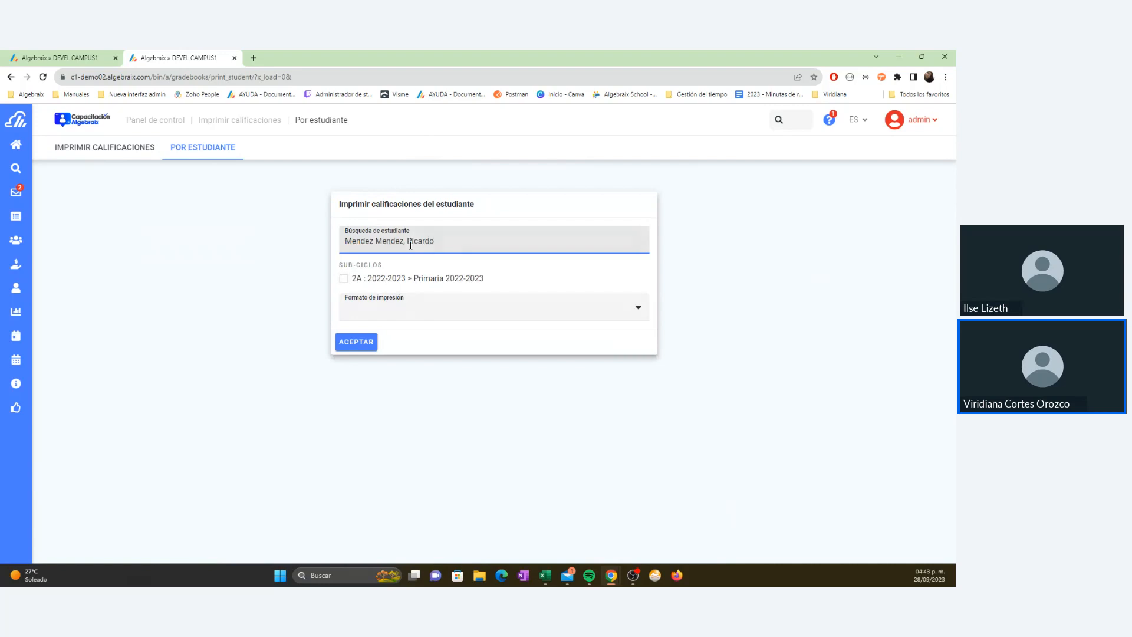
Step: Return to group grade printing and select group 02 - SEGUNDO » 2A of Primaria with cycle 2022-2023
{"action": "left_click", "coordinate": [111, 147]}
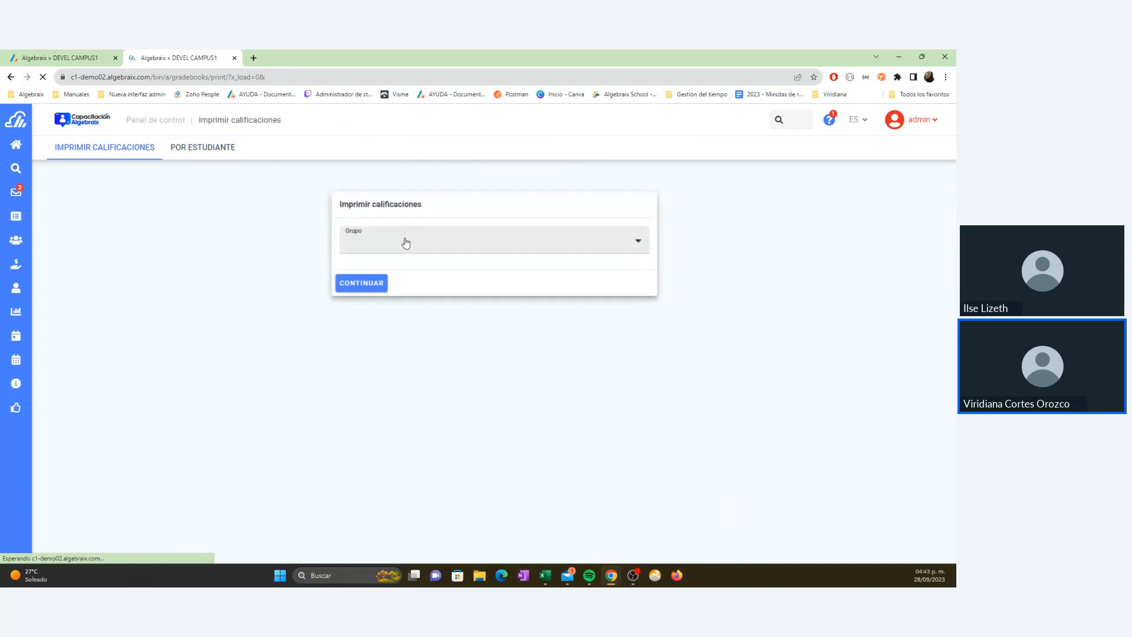
{"action": "left_click", "coordinate": [403, 242]}
{"action": "scroll", "coordinate": [450, 352], "scroll_direction": "down", "scroll_amount": 3}
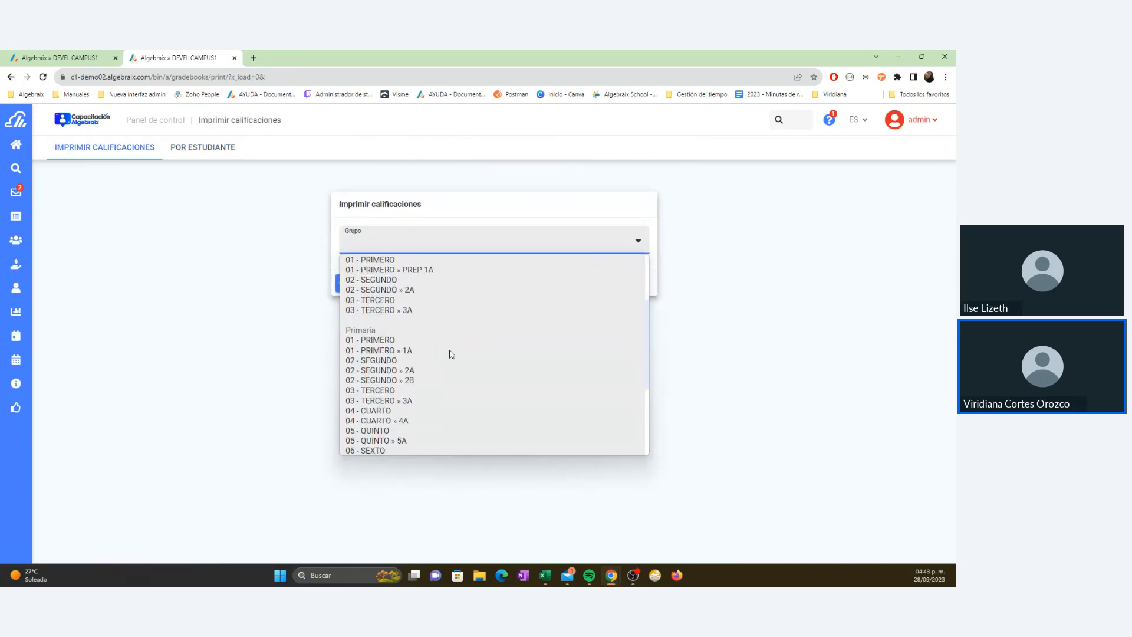
{"action": "left_click", "coordinate": [414, 370]}
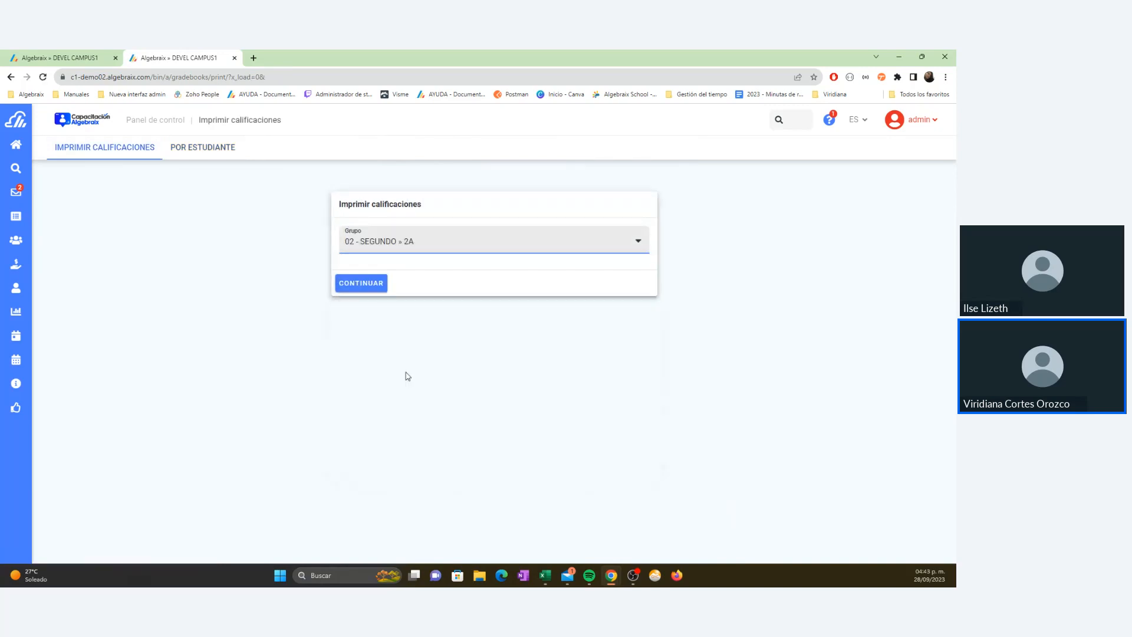
{"action": "left_click", "coordinate": [393, 286]}
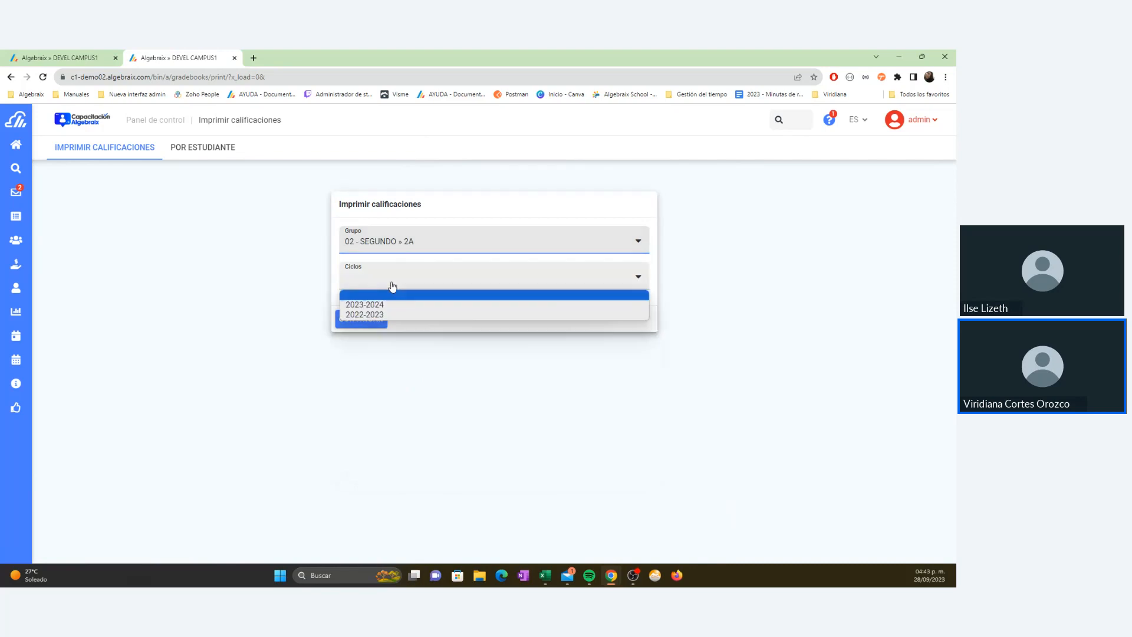
{"action": "left_click", "coordinate": [389, 314]}
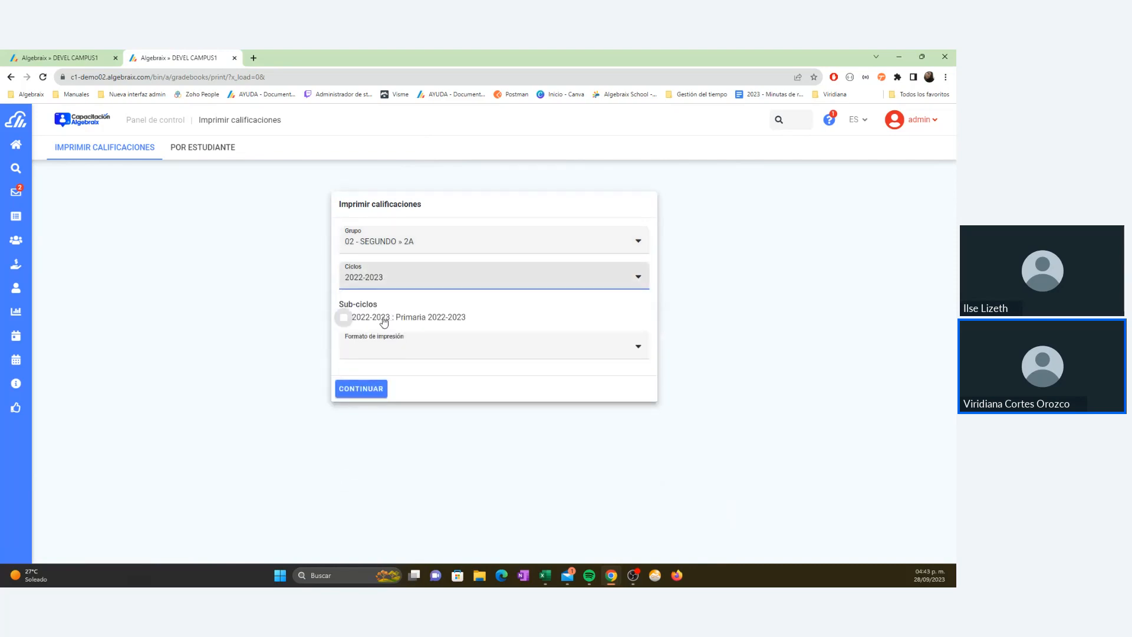
Step: Include sub-cycle Primaria 2022-2023, choose Boleta primaria with the print format Boleta primaria alta, and generate the group's report cards
{"action": "left_click", "coordinate": [345, 318]}
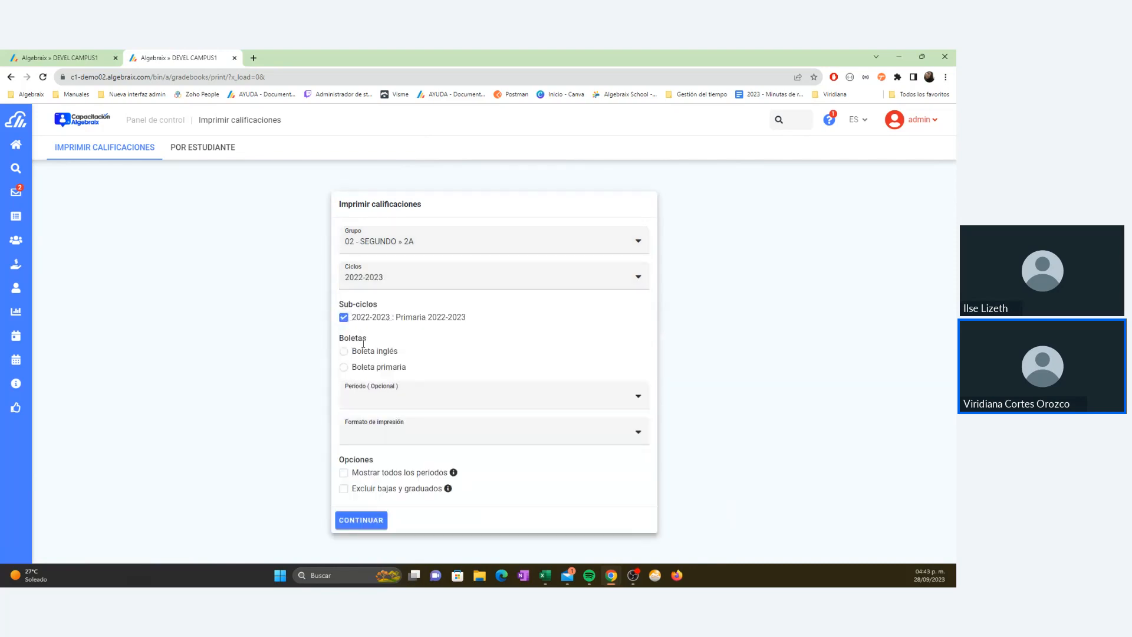
{"action": "left_click", "coordinate": [344, 369]}
{"action": "left_click", "coordinate": [393, 436]}
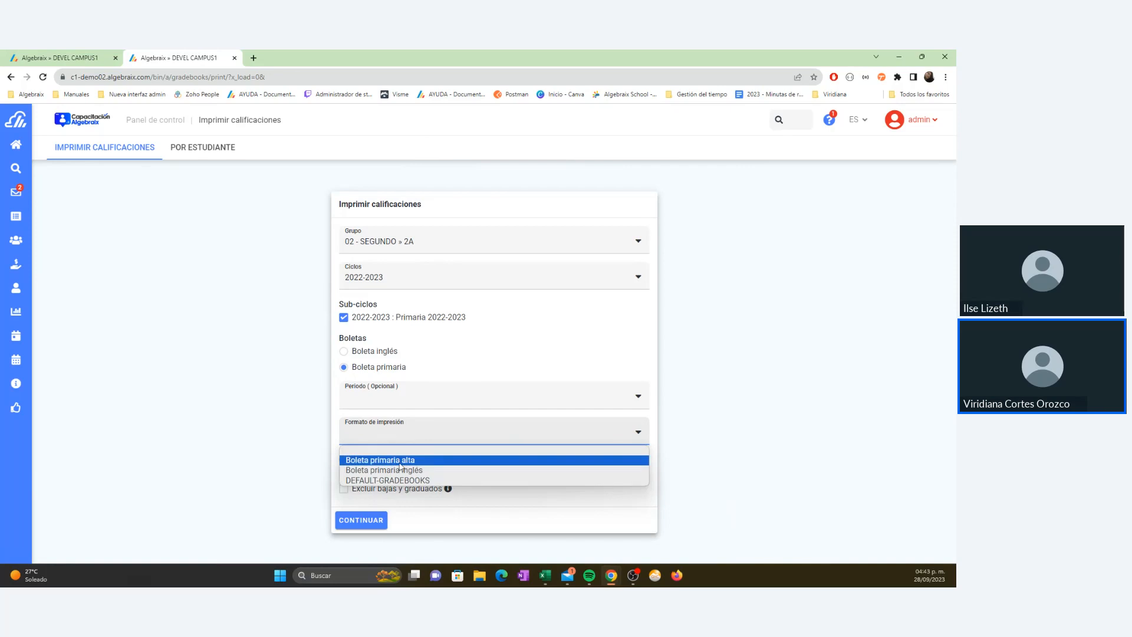
{"action": "left_click", "coordinate": [398, 460]}
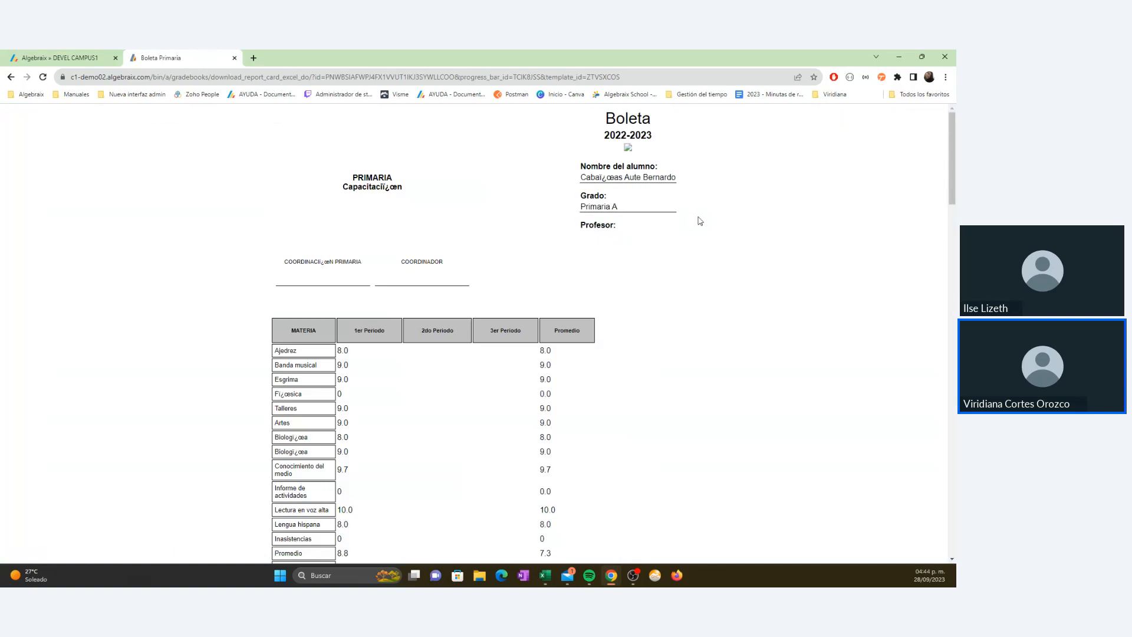
Step: Examine the generated printable report cards, checking the student header data, subject list, first-period grades and averages
{"action": "left_click_drag", "start_coordinate": [608, 118], "coordinate": [711, 154]}
{"action": "left_click", "coordinate": [711, 155]}
{"action": "left_click_drag", "start_coordinate": [607, 118], "coordinate": [672, 193]}
{"action": "left_click", "coordinate": [590, 204]}
{"action": "scroll", "coordinate": [382, 279], "scroll_direction": "down", "scroll_amount": 1}
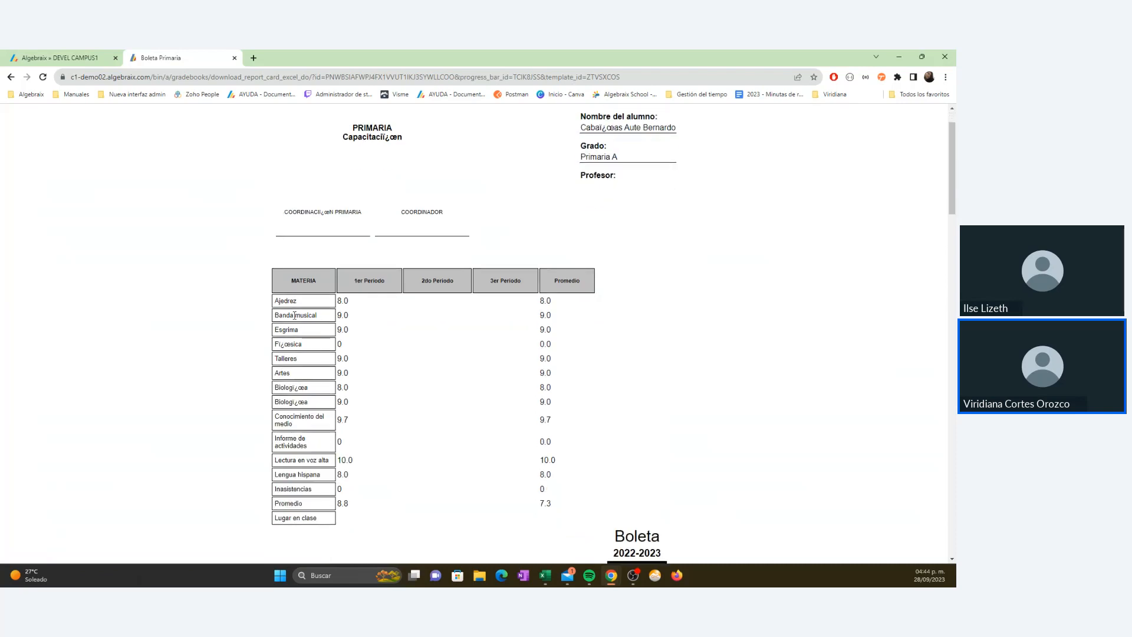
{"action": "scroll", "coordinate": [295, 315], "scroll_direction": "down", "scroll_amount": 2}
{"action": "left_click_drag", "start_coordinate": [353, 183], "coordinate": [393, 187]}
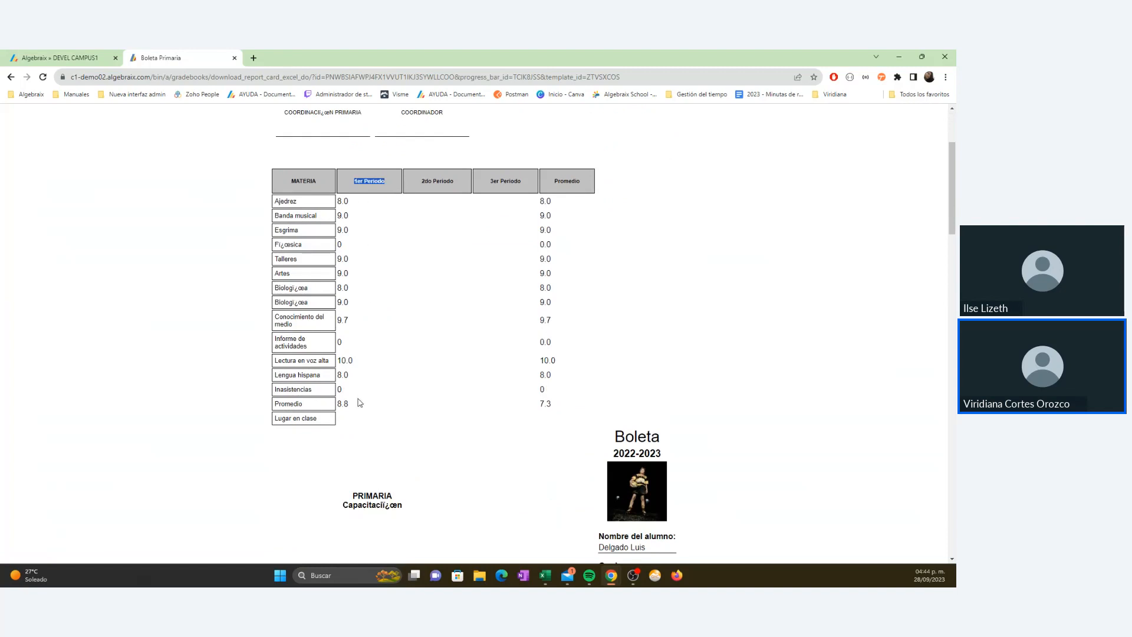
{"action": "scroll", "coordinate": [548, 287], "scroll_direction": "down", "scroll_amount": 3}
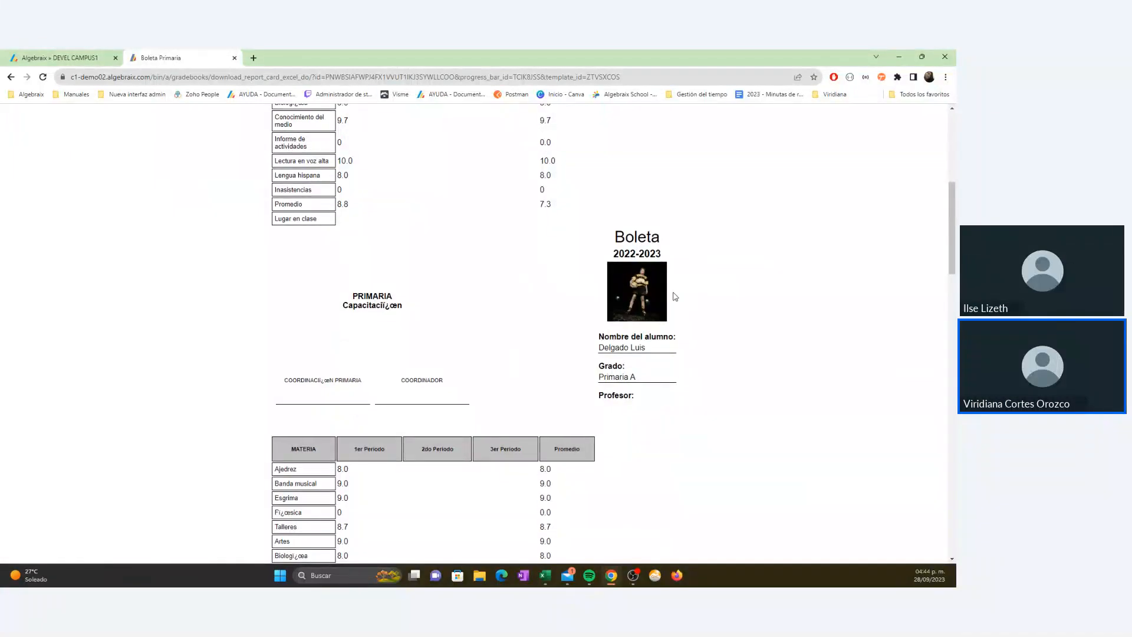
Step: Look through the remaining students' report cards in the group printout and return to the grade printing form
{"action": "scroll", "coordinate": [676, 297], "scroll_direction": "down", "scroll_amount": 10}
{"action": "scroll", "coordinate": [625, 283], "scroll_direction": "down", "scroll_amount": 10}
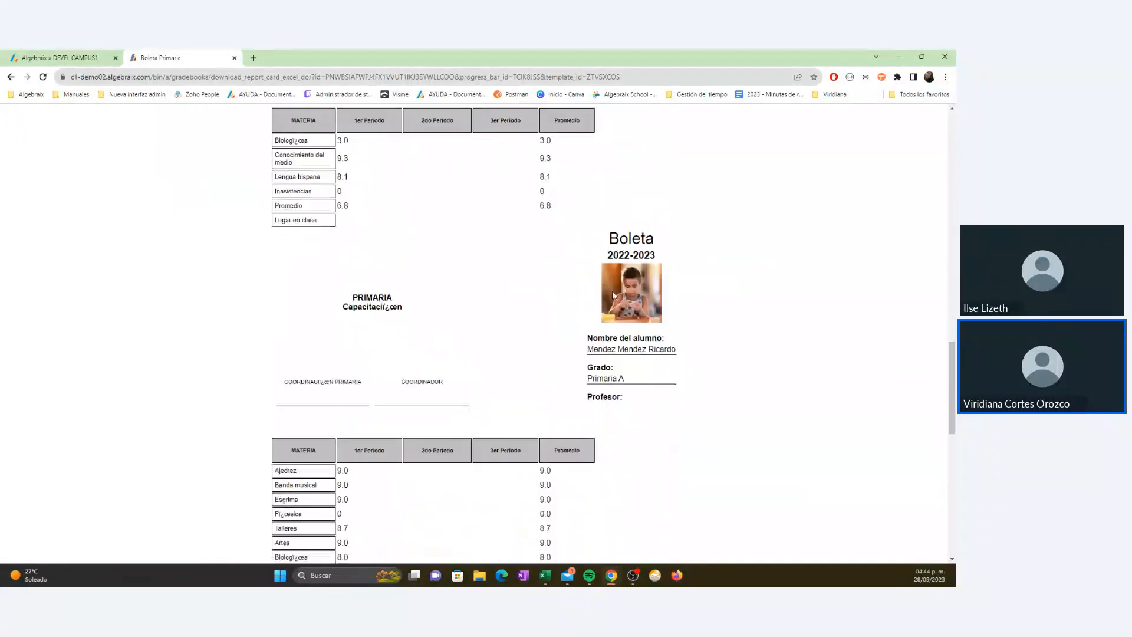
{"action": "scroll", "coordinate": [672, 295], "scroll_direction": "down", "scroll_amount": 3}
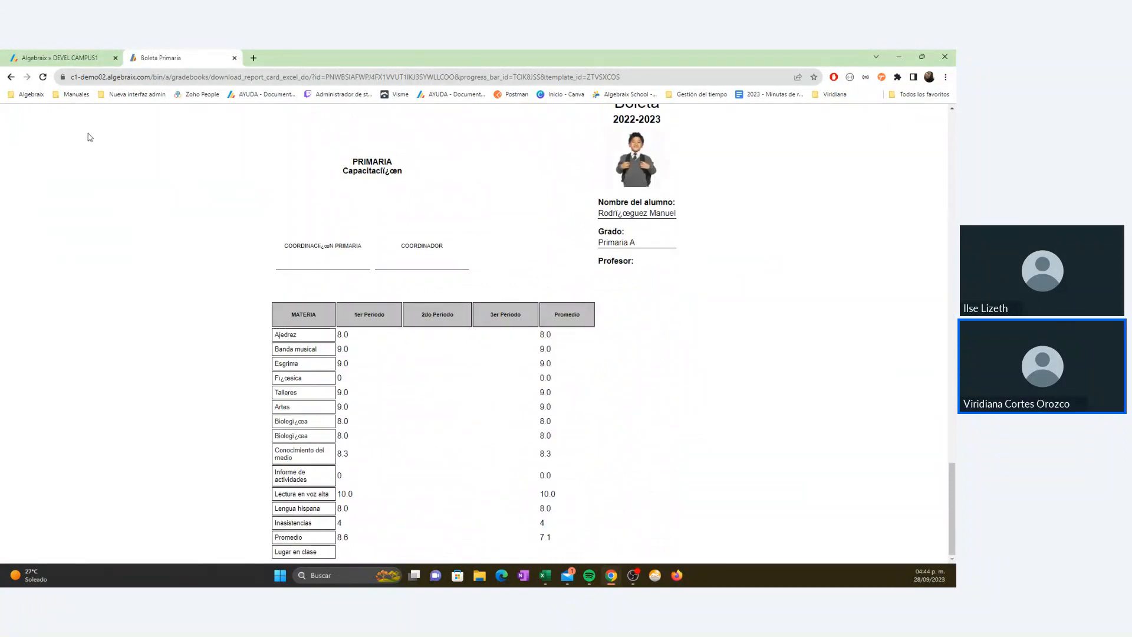
{"action": "left_click", "coordinate": [12, 78]}
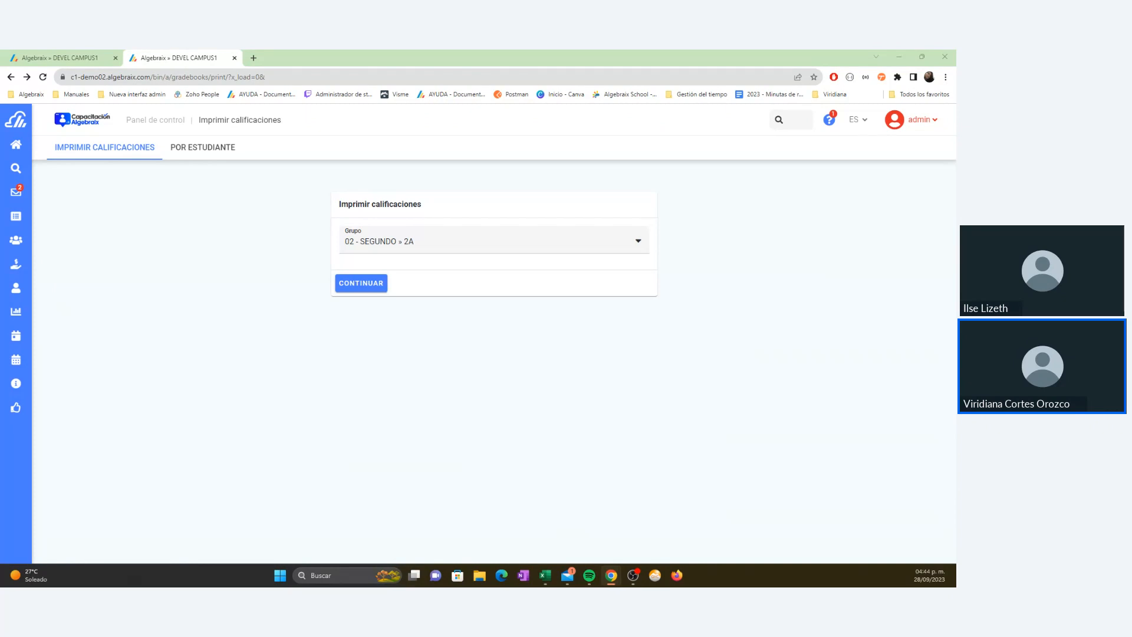
{"action": "key", "text": "alt+Tab"}
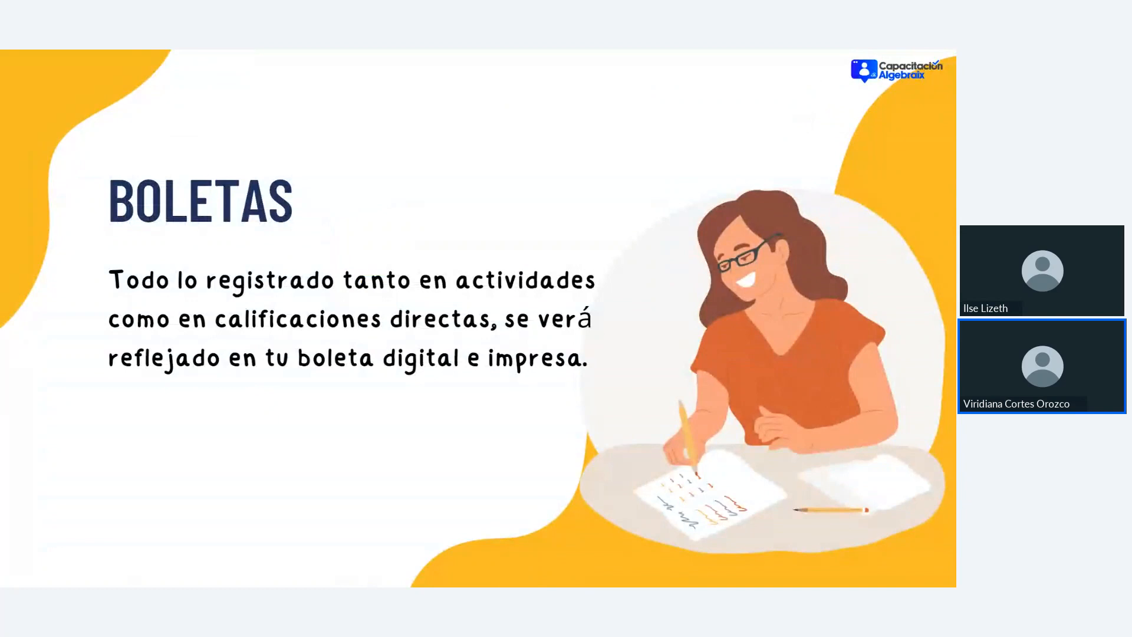
{"action": "key", "text": "Right"}
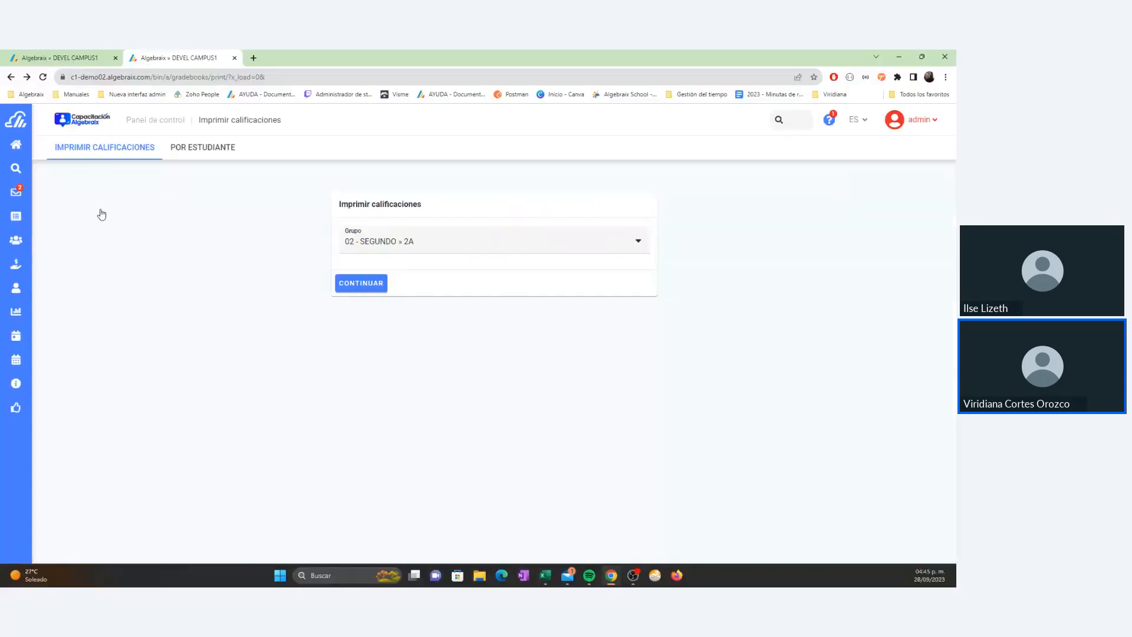
Step: Return to the control panel, search users by the group 2A student's first name, and open that student's record
{"action": "left_click", "coordinate": [163, 122]}
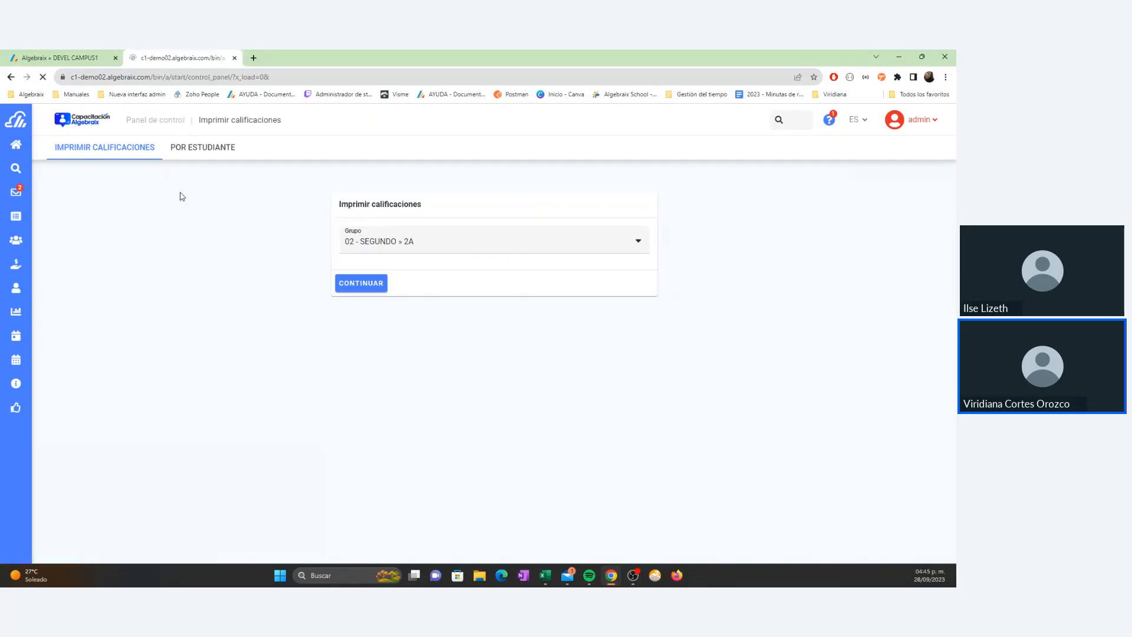
{"action": "left_click", "coordinate": [775, 116]}
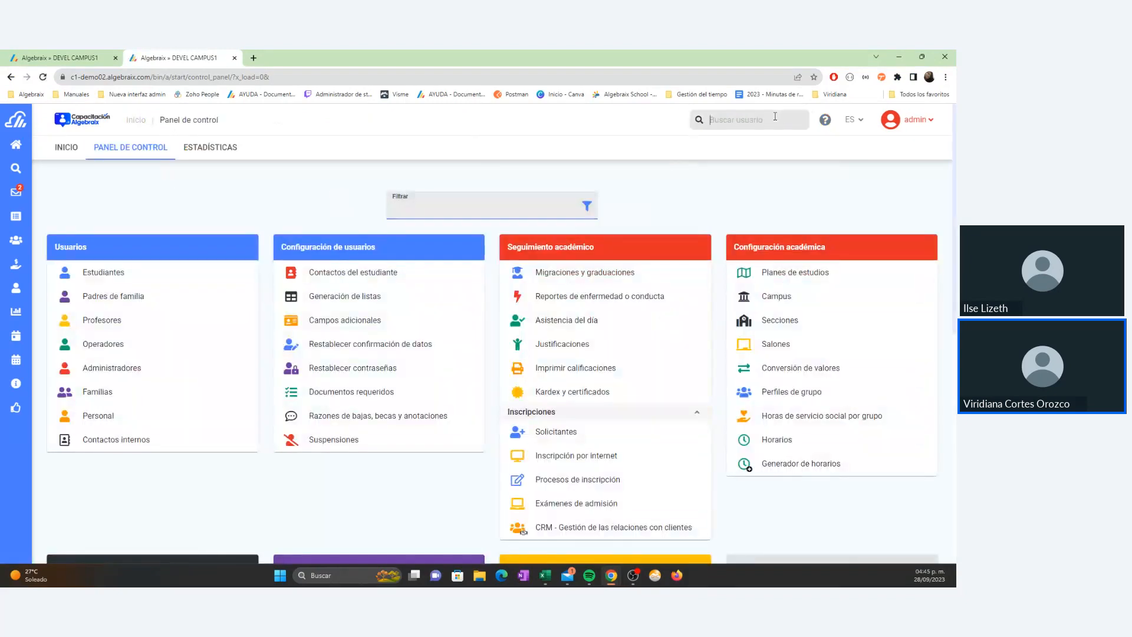
{"action": "type", "text": "ricardo"}
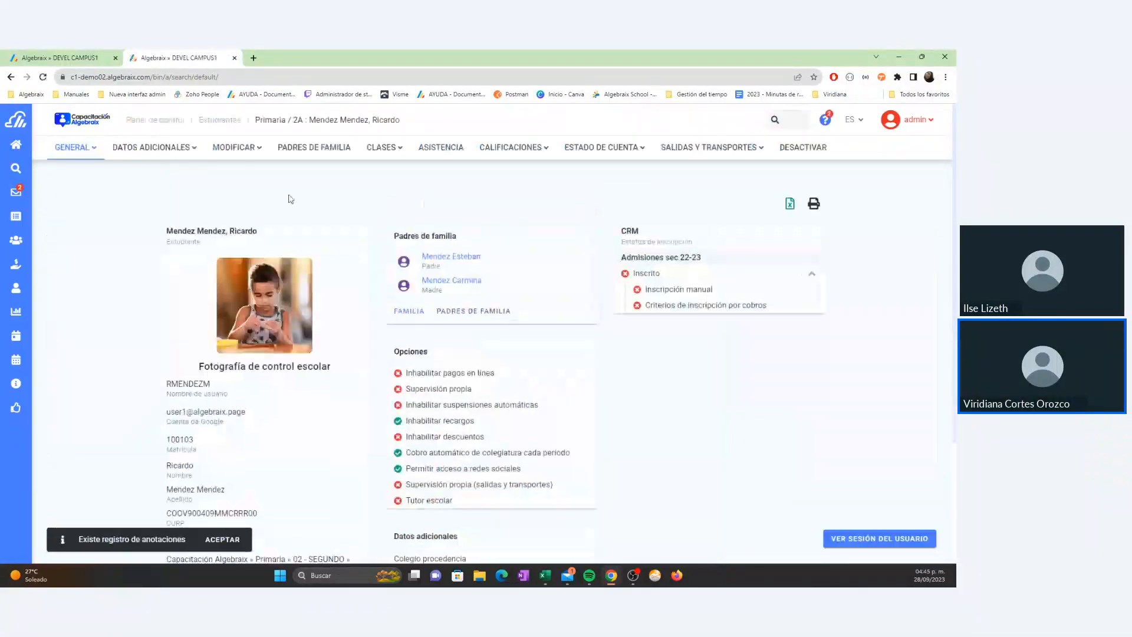
{"action": "left_click_drag", "start_coordinate": [260, 232], "coordinate": [165, 231]}
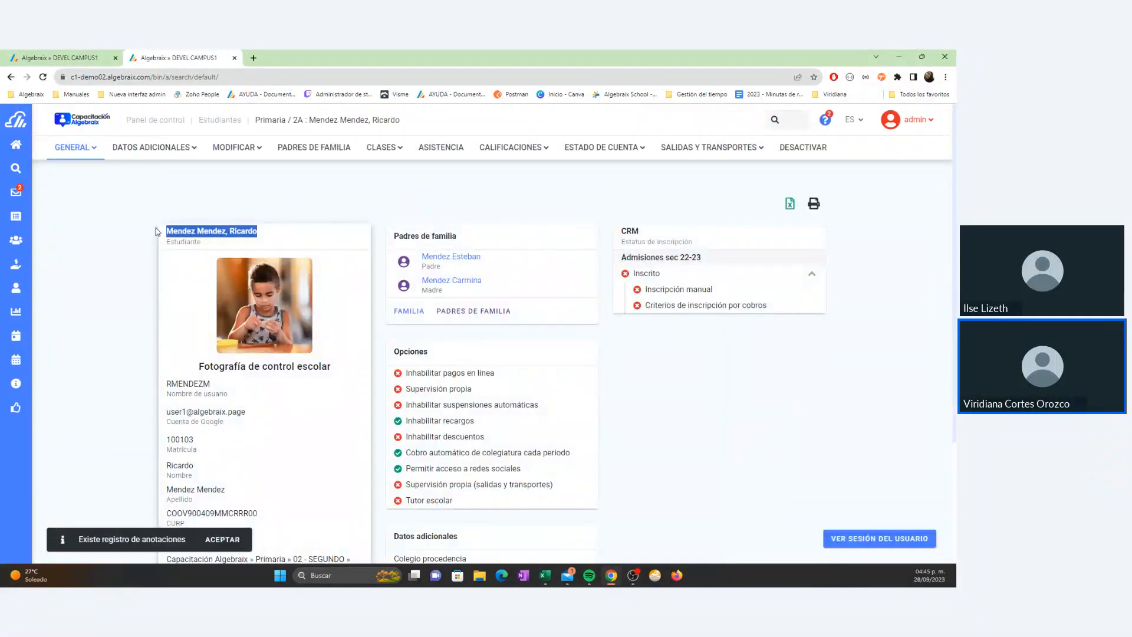
Step: Open the student's Constancias form and select the Constancia template
{"action": "left_click", "coordinate": [93, 150]}
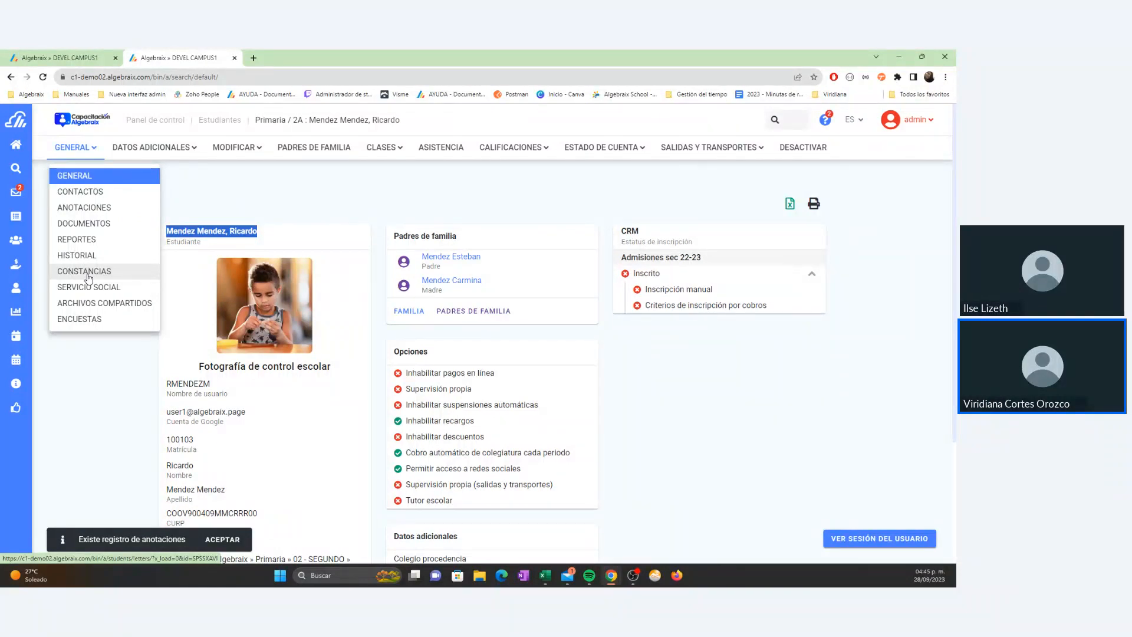
{"action": "left_click", "coordinate": [92, 274]}
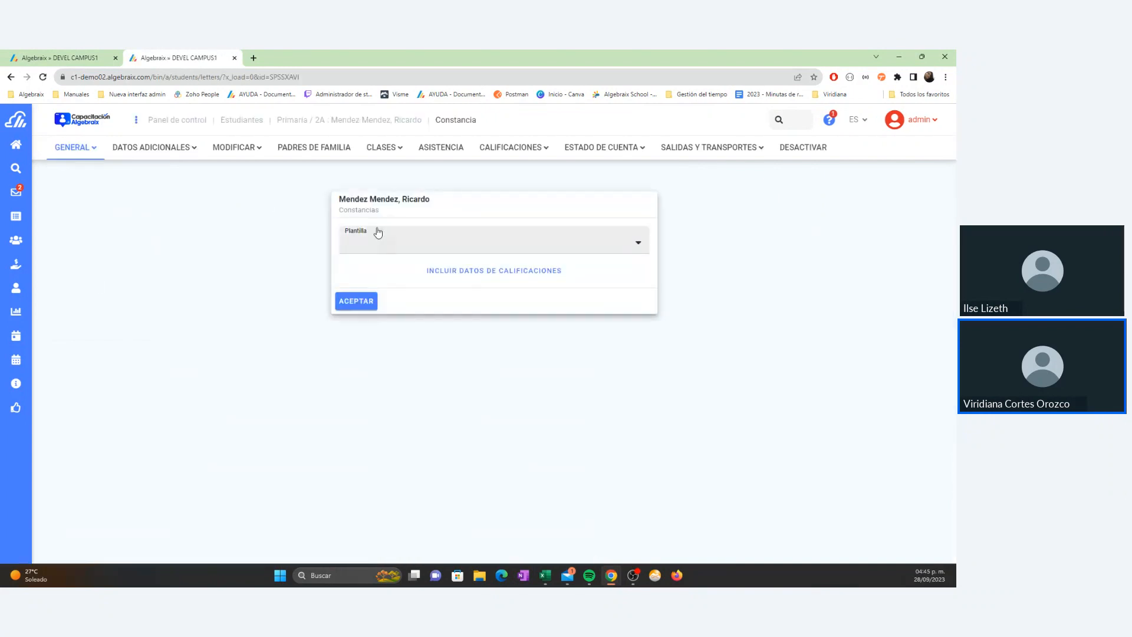
{"action": "left_click", "coordinate": [358, 242]}
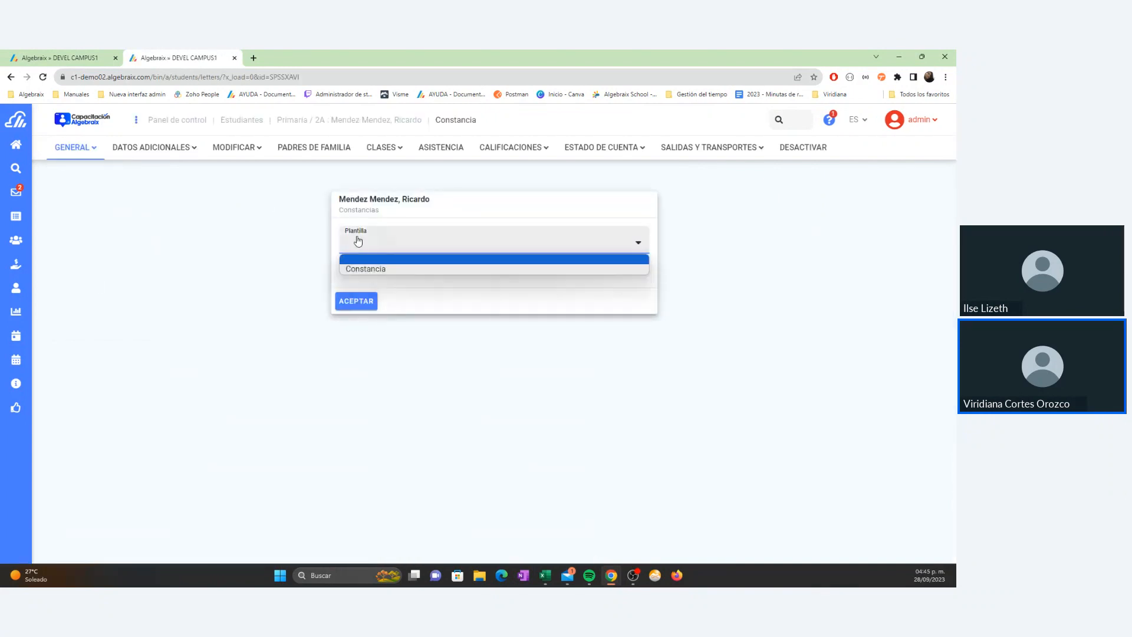
{"action": "left_click", "coordinate": [368, 268]}
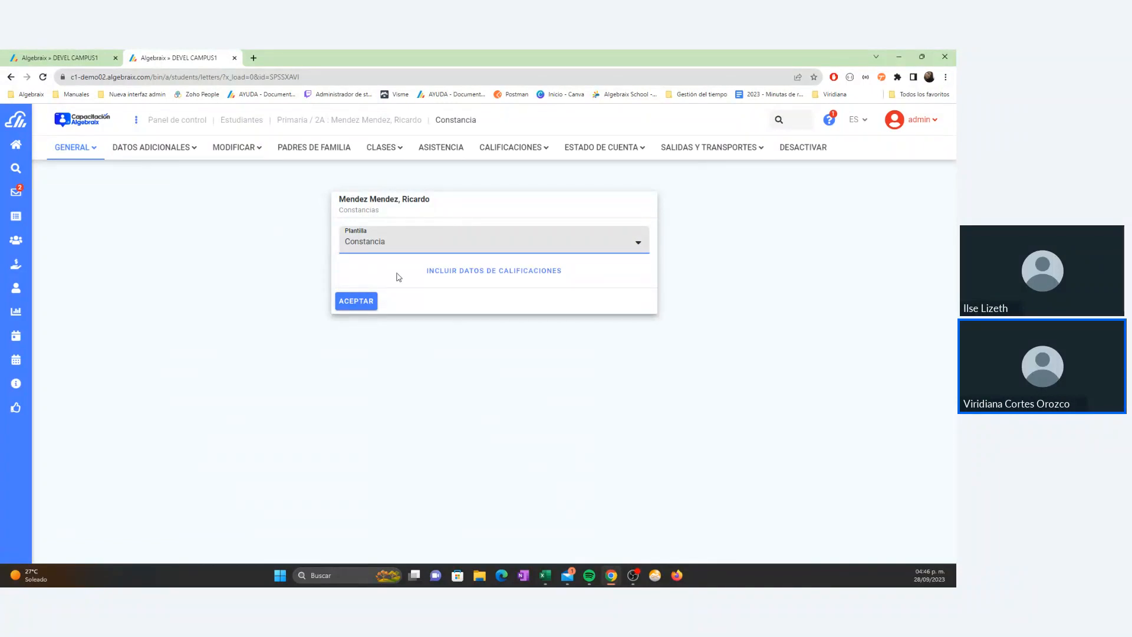
Step: Include grade data in the certificate, using cycle 2022-2023, sub-cycle Primaria 2022-2023 and Boleta primaria
{"action": "left_click", "coordinate": [481, 280]}
{"action": "left_click", "coordinate": [474, 275]}
{"action": "left_click", "coordinate": [403, 297]}
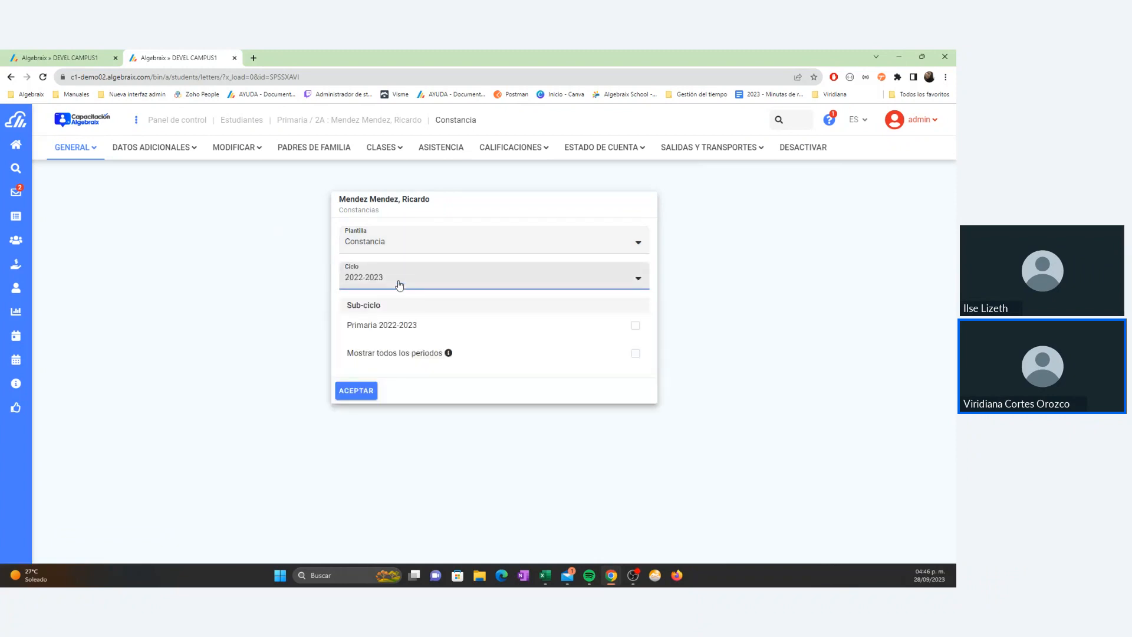
{"action": "left_click", "coordinate": [463, 325]}
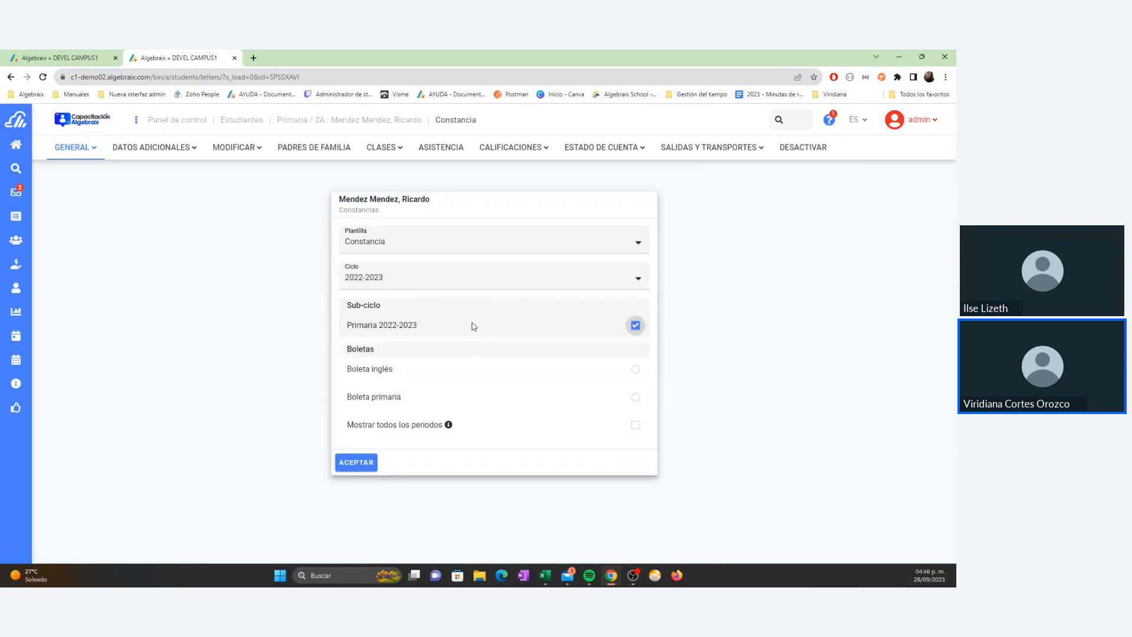
{"action": "left_click", "coordinate": [412, 398]}
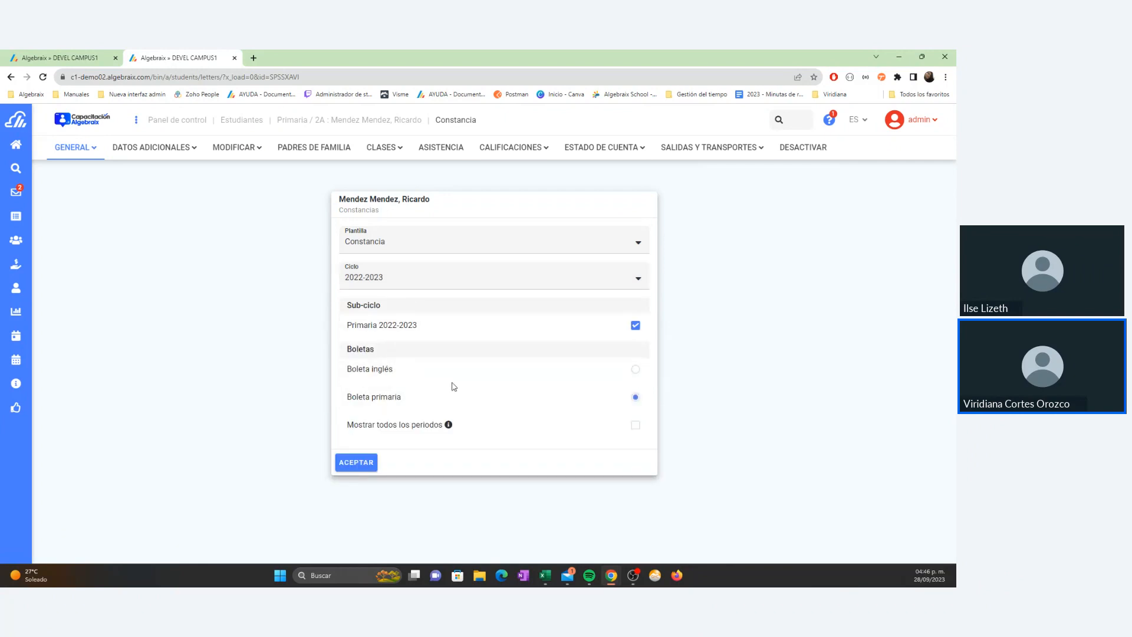
Step: Try to generate the certificate with the grade data's cycle left blank
{"action": "left_click", "coordinate": [416, 274]}
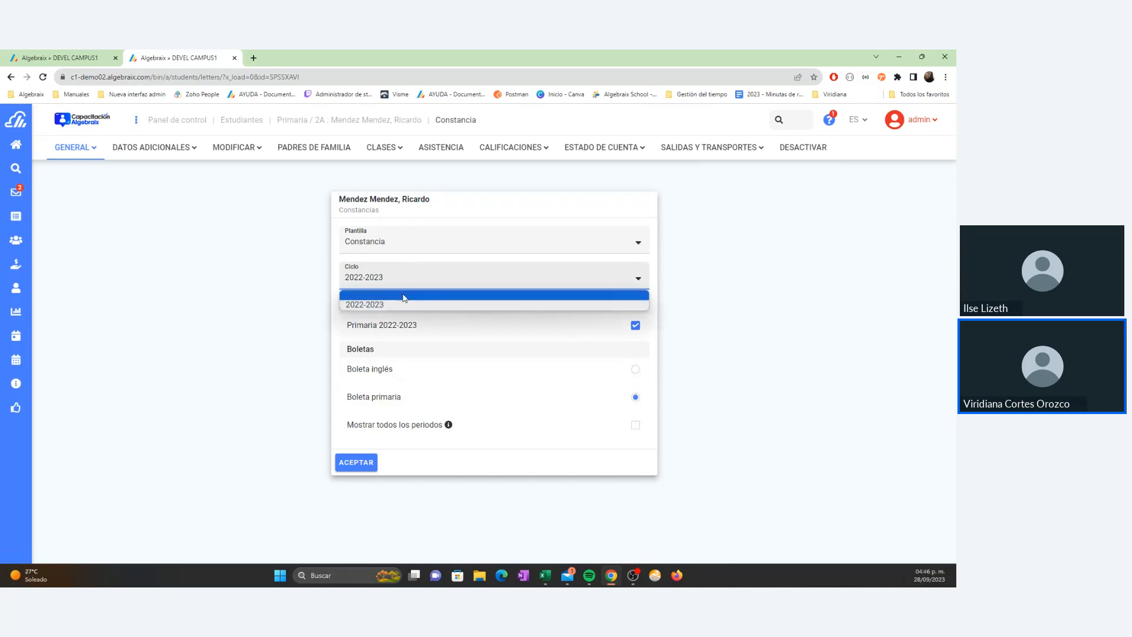
{"action": "left_click", "coordinate": [394, 284]}
{"action": "left_click", "coordinate": [356, 391]}
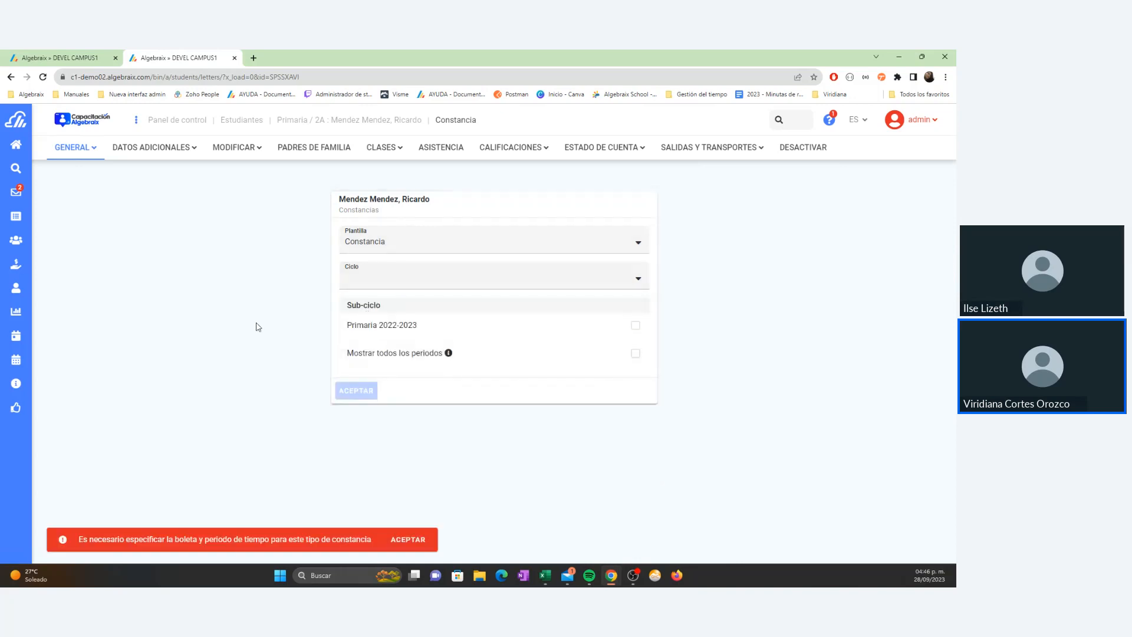
{"action": "left_click", "coordinate": [406, 539]}
{"action": "left_click", "coordinate": [362, 280]}
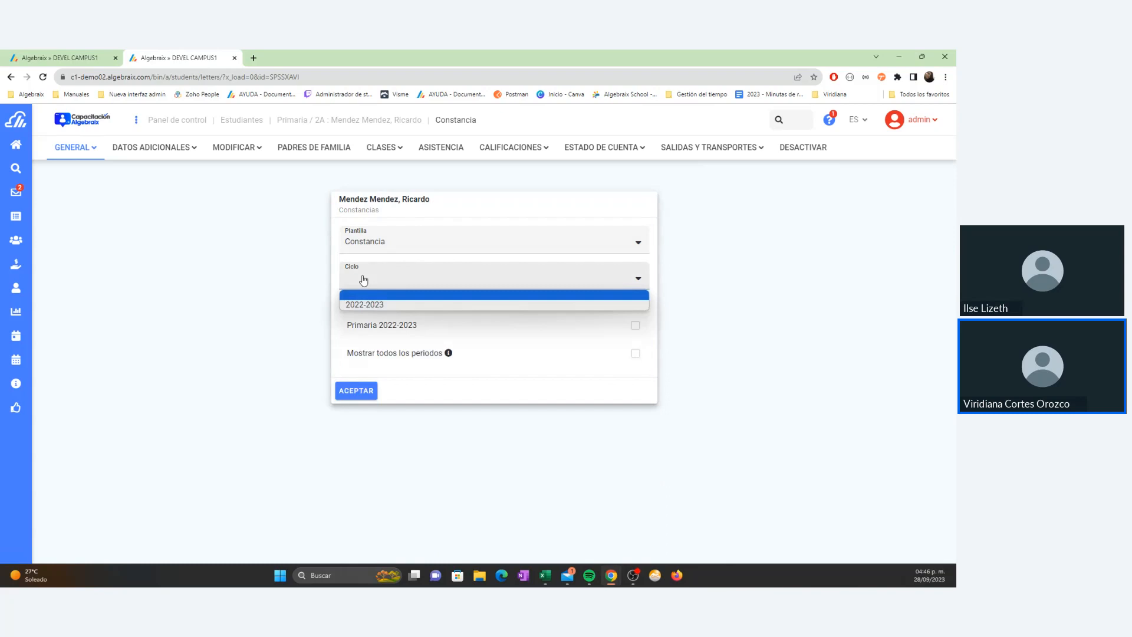
Step: Reopen the student's Constancias form and generate the certificate from the Constancia template without grade data
{"action": "left_click", "coordinate": [78, 148]}
{"action": "left_click", "coordinate": [86, 274]}
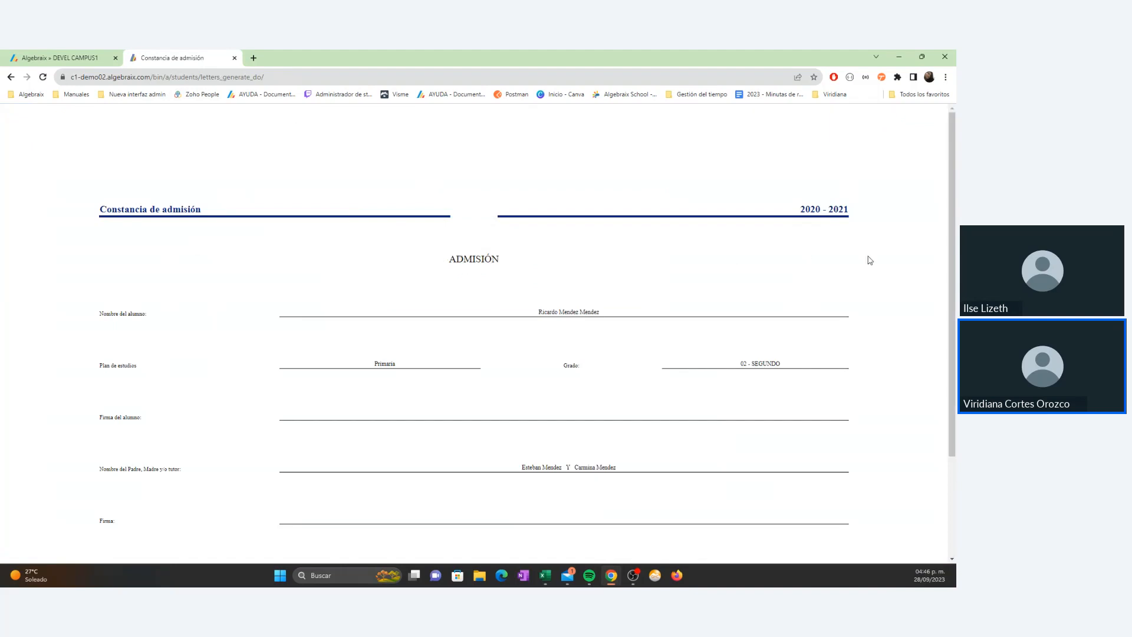
Step: Examine the admission certificate's title and its student, study plan, grade, parent, signature and date fields, and return to the Constancias form
{"action": "scroll", "coordinate": [869, 260], "scroll_direction": "down", "scroll_amount": 2}
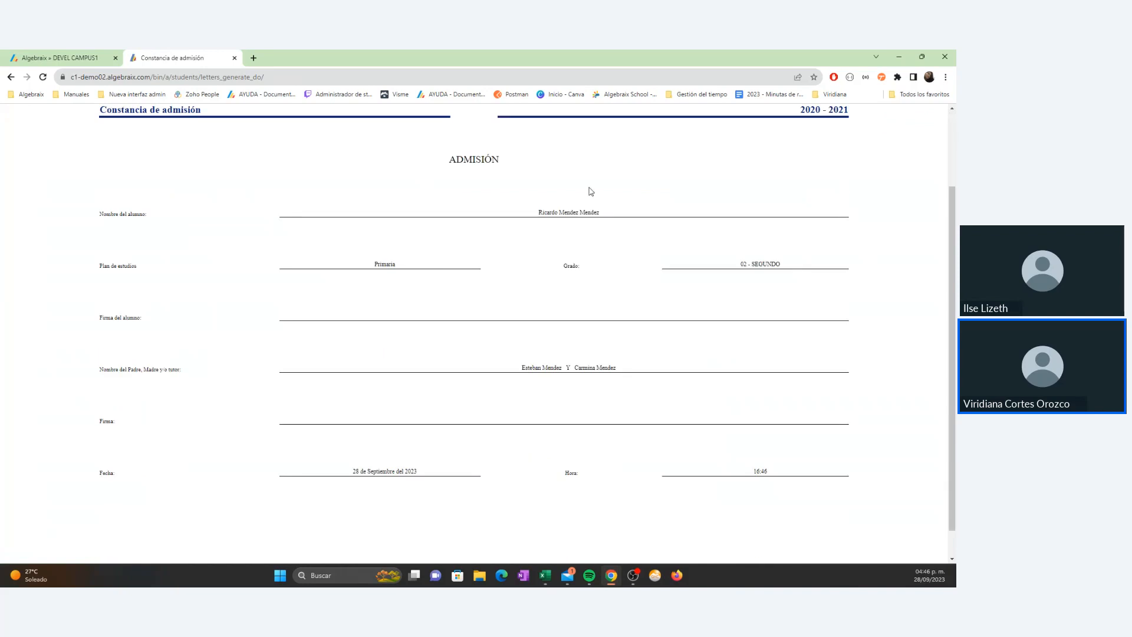
{"action": "double_click", "coordinate": [462, 159]}
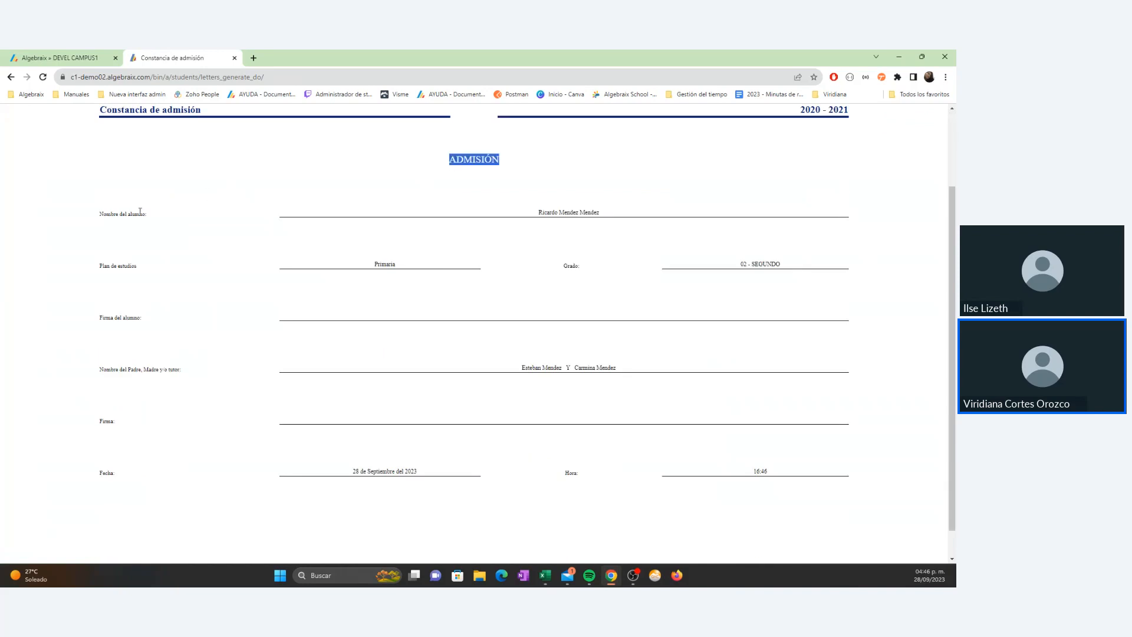
{"action": "left_click_drag", "start_coordinate": [100, 222], "coordinate": [152, 216]}
{"action": "left_click_drag", "start_coordinate": [102, 272], "coordinate": [121, 343]}
{"action": "left_click", "coordinate": [122, 343]}
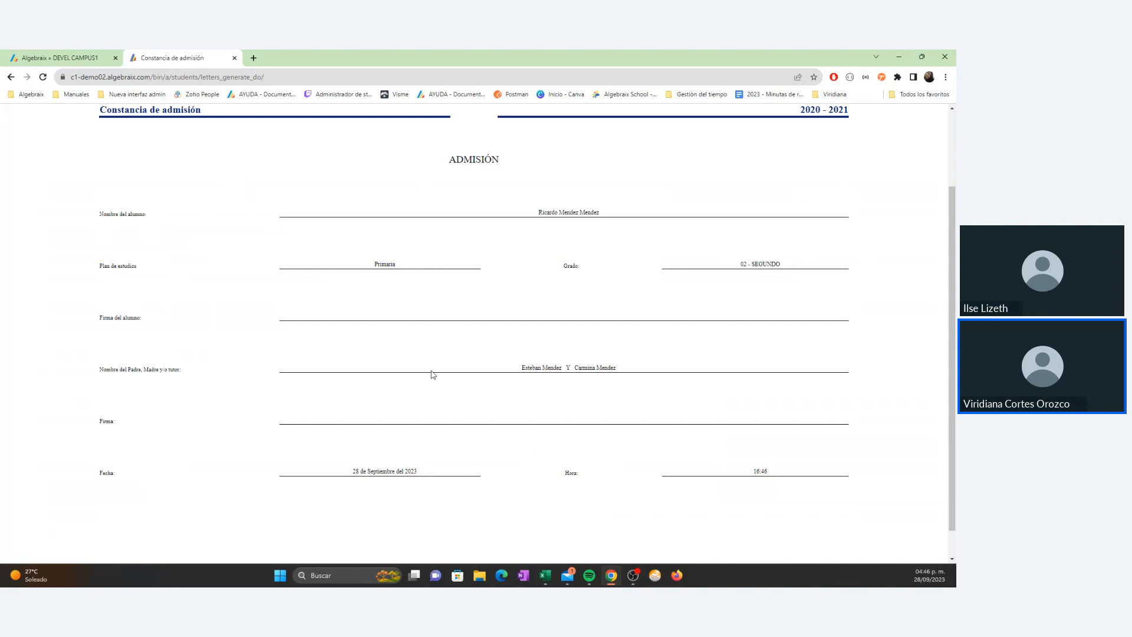
{"action": "scroll", "coordinate": [471, 375], "scroll_direction": "down", "scroll_amount": 1}
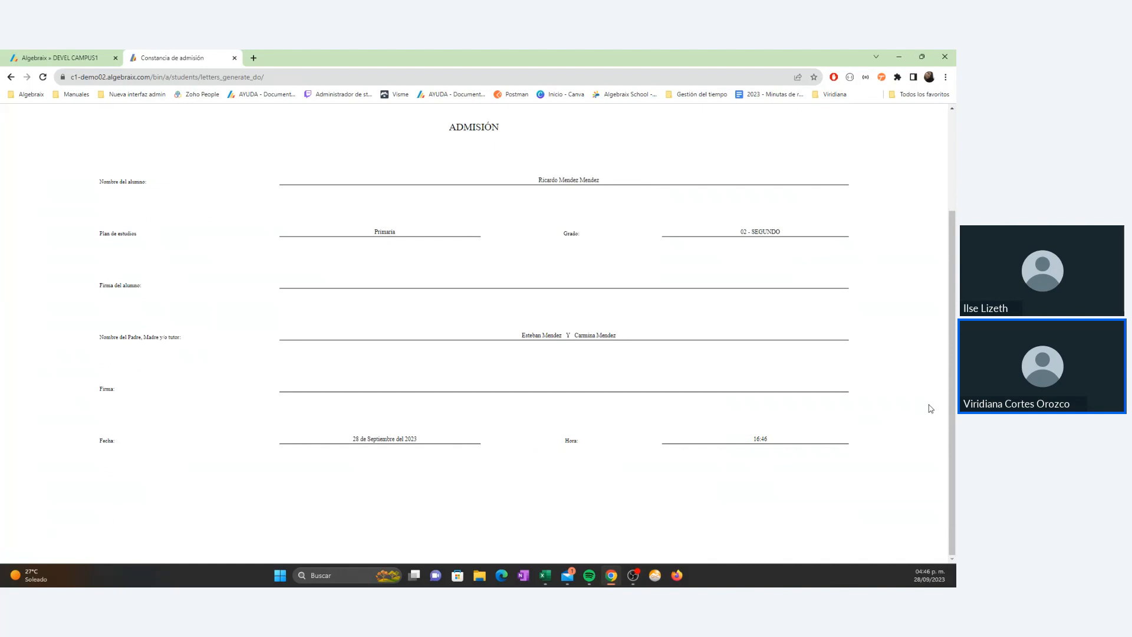
{"action": "scroll", "coordinate": [924, 399], "scroll_direction": "up", "scroll_amount": 4}
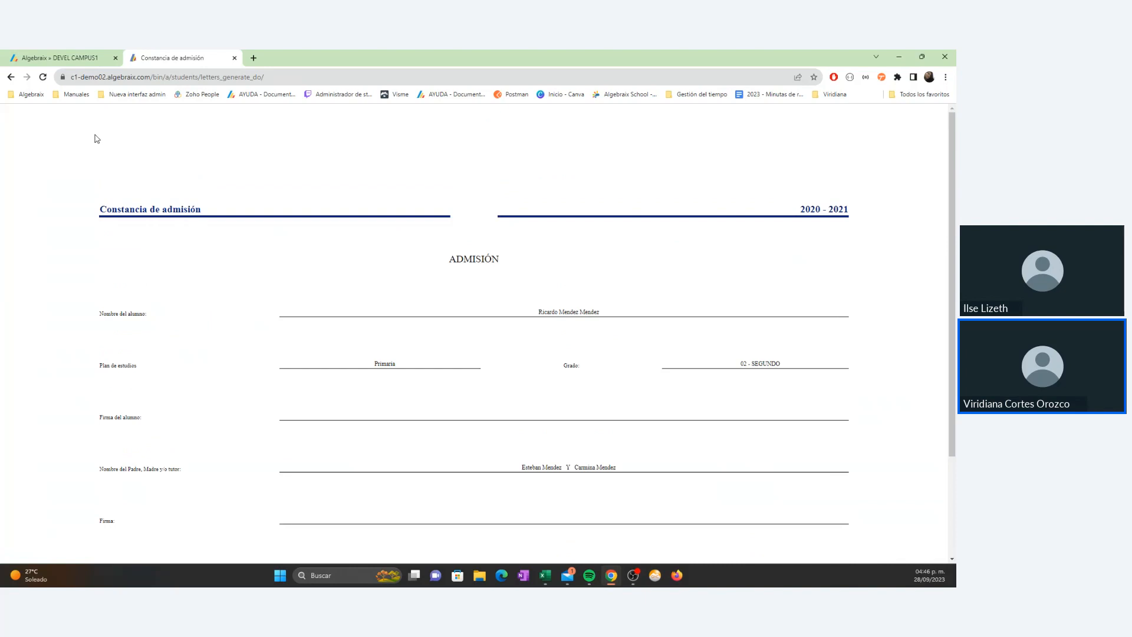
{"action": "left_click", "coordinate": [11, 77]}
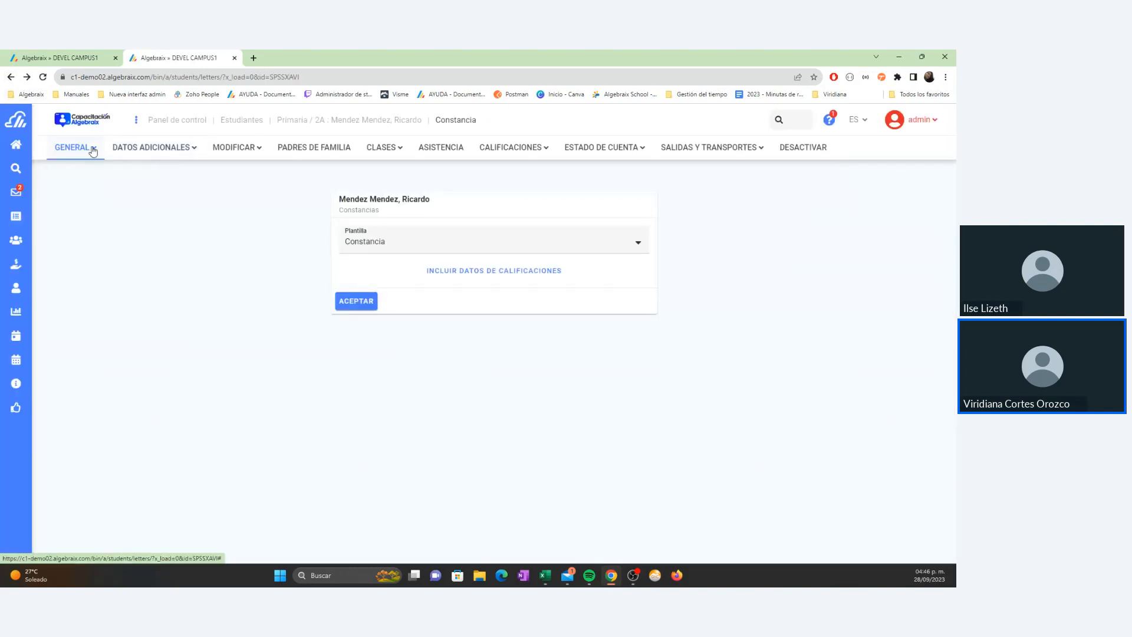
{"action": "left_click", "coordinate": [93, 150]}
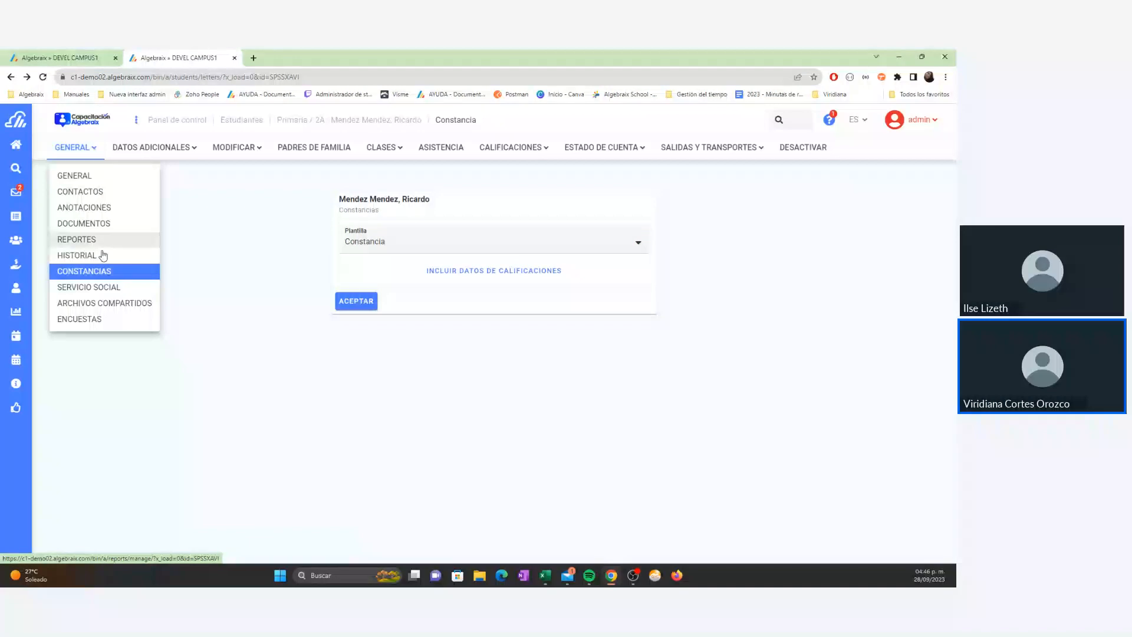
{"action": "left_click", "coordinate": [241, 217]}
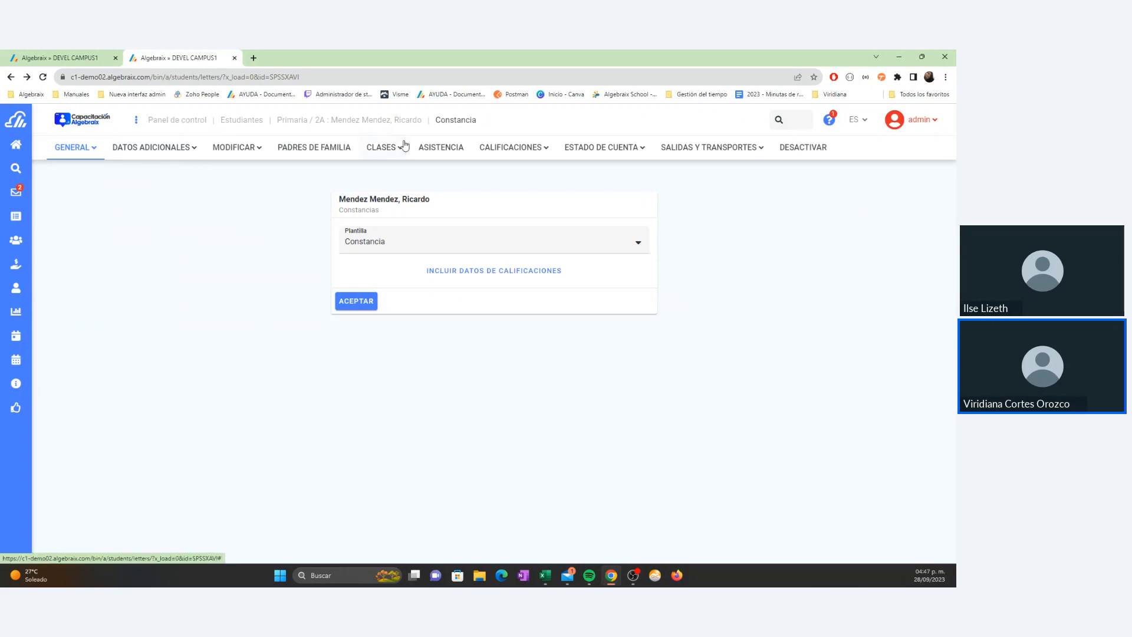
Step: Return to the control panel and open Kardex y certificados under Seguimiento académico
{"action": "left_click", "coordinate": [175, 122]}
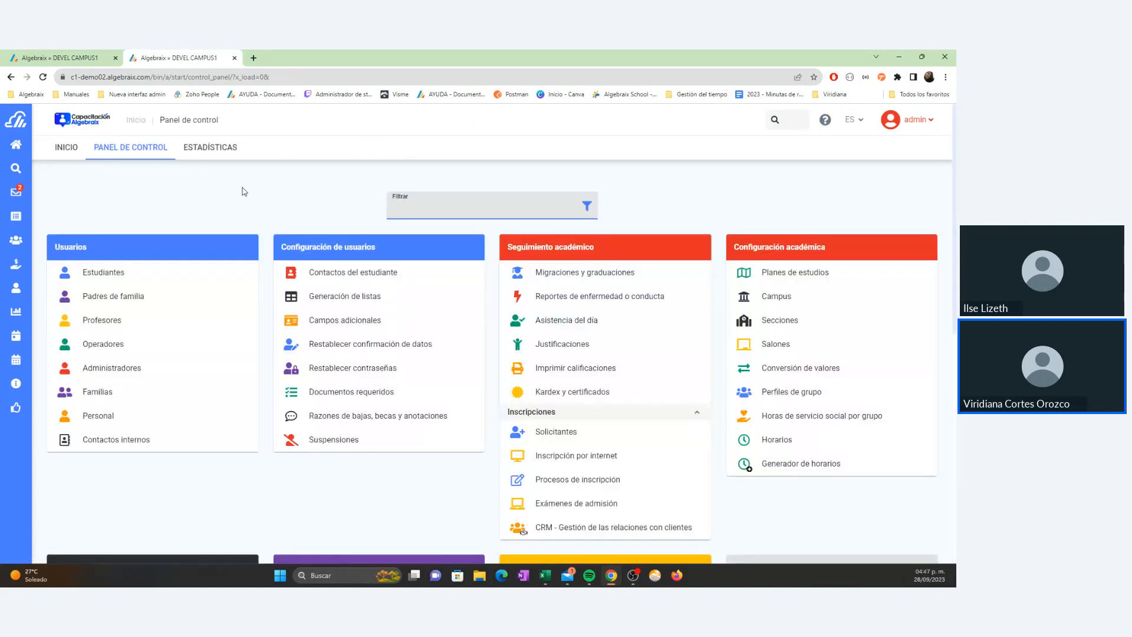
{"action": "left_click_drag", "start_coordinate": [505, 247], "coordinate": [606, 244]}
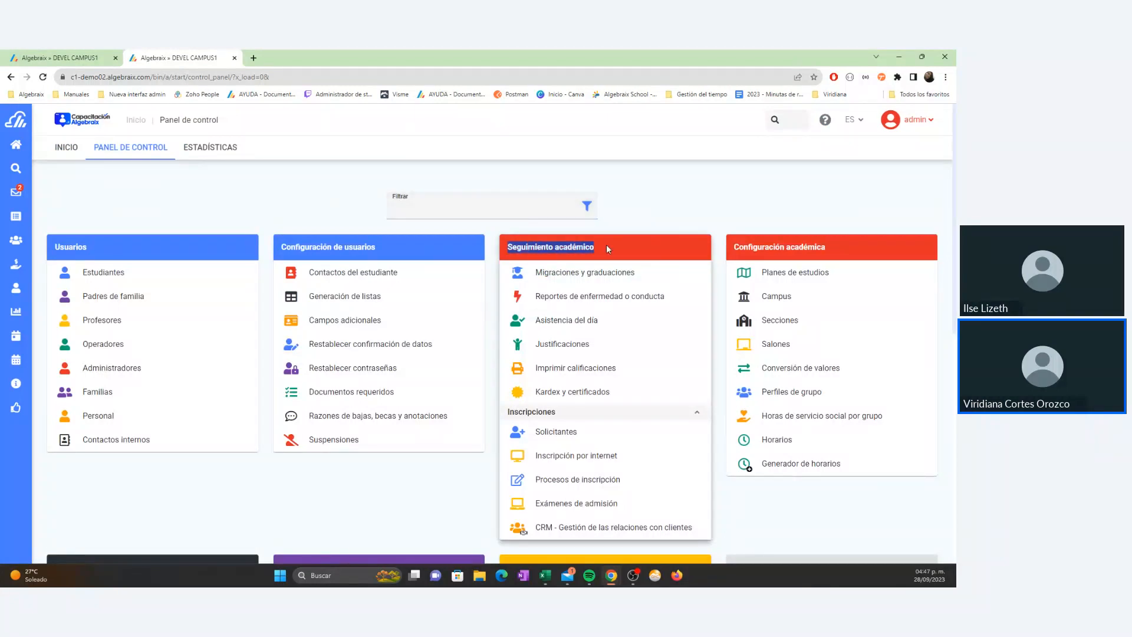
{"action": "left_click", "coordinate": [622, 214]}
{"action": "scroll", "coordinate": [590, 283], "scroll_direction": "down", "scroll_amount": 1}
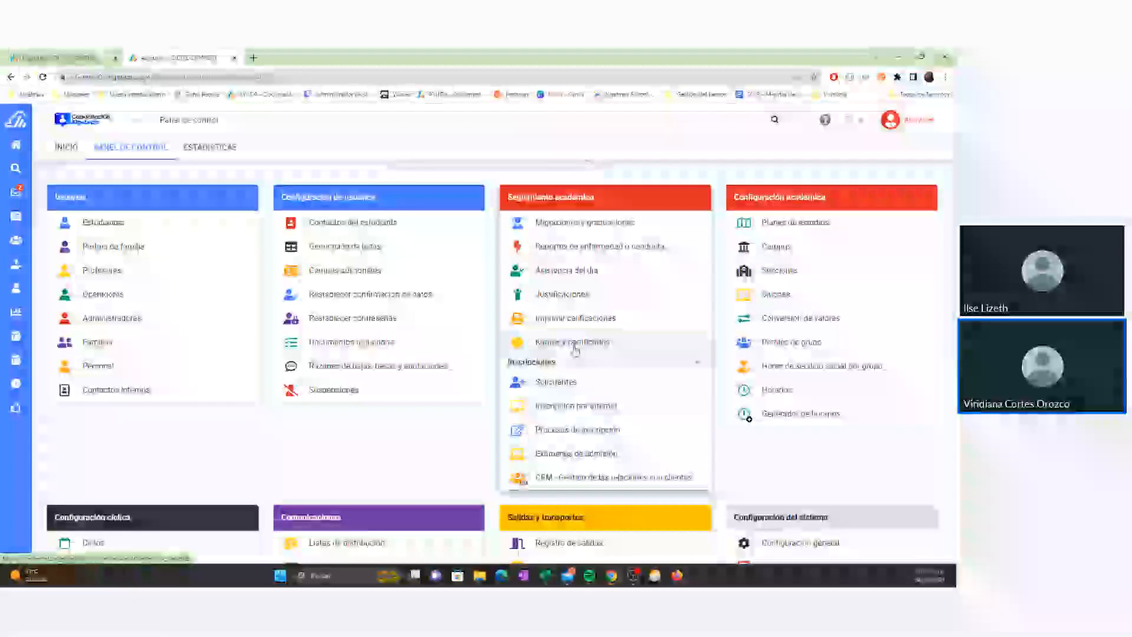
{"action": "left_click", "coordinate": [544, 344]}
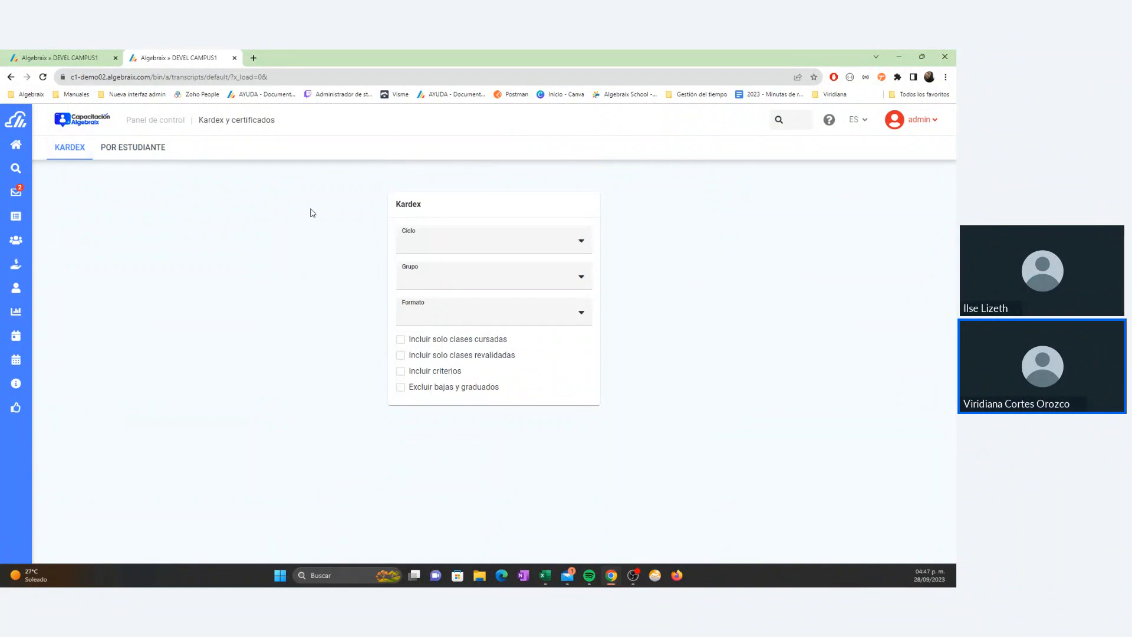
Step: Switch the kardex to Por estudiante, search by surname, and select the student from group 2A
{"action": "left_click", "coordinate": [135, 152]}
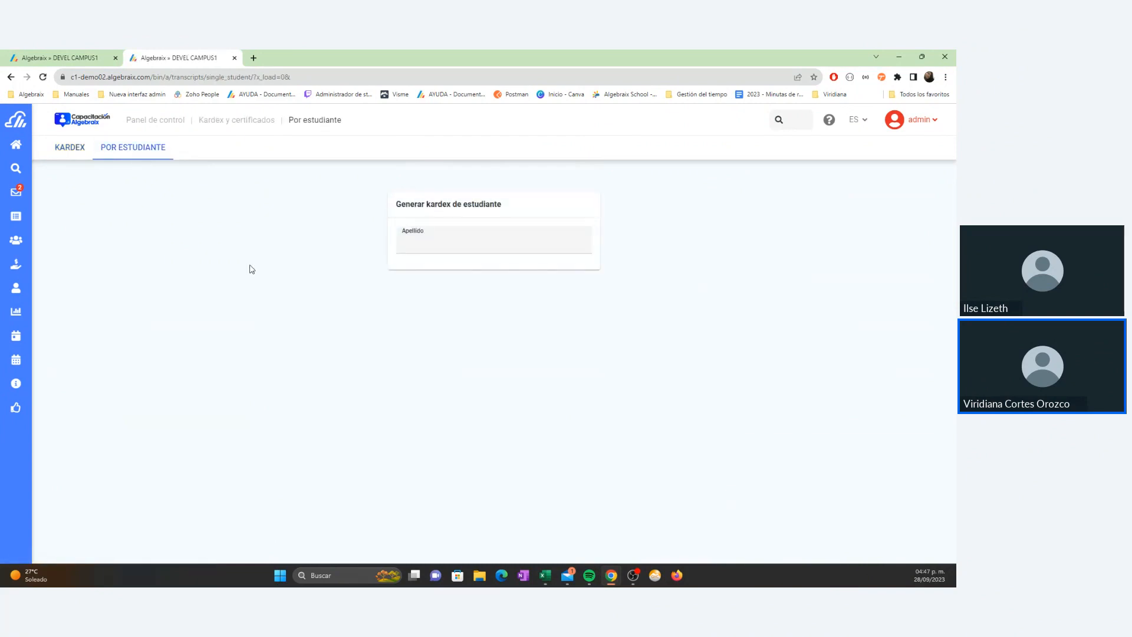
{"action": "left_click", "coordinate": [456, 250]}
{"action": "type", "text": "men"}
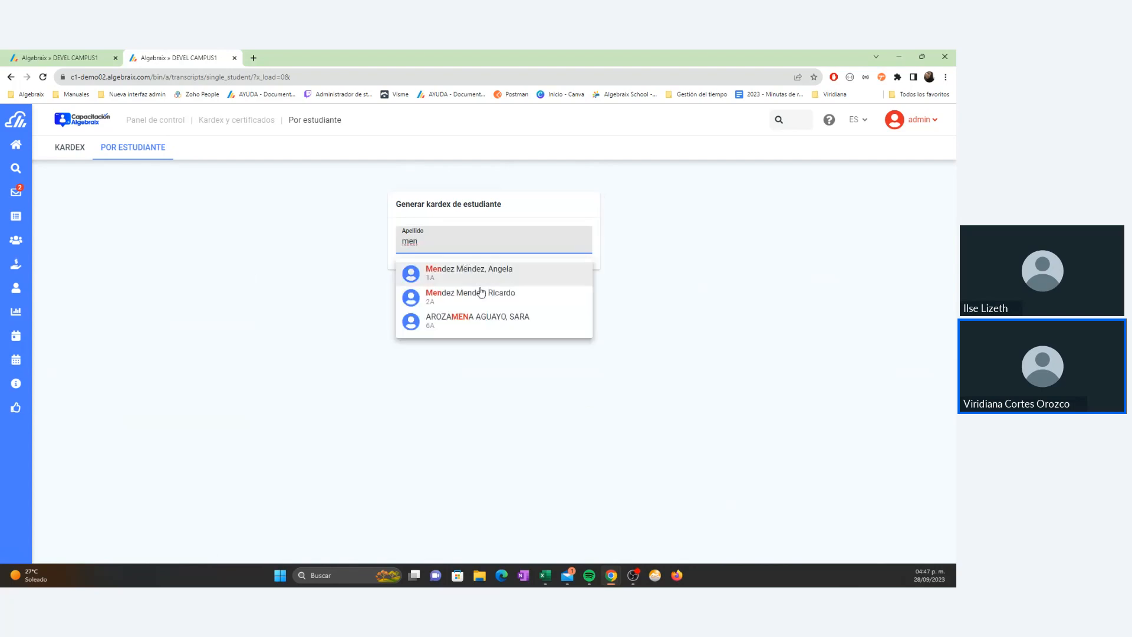
{"action": "left_click", "coordinate": [481, 296]}
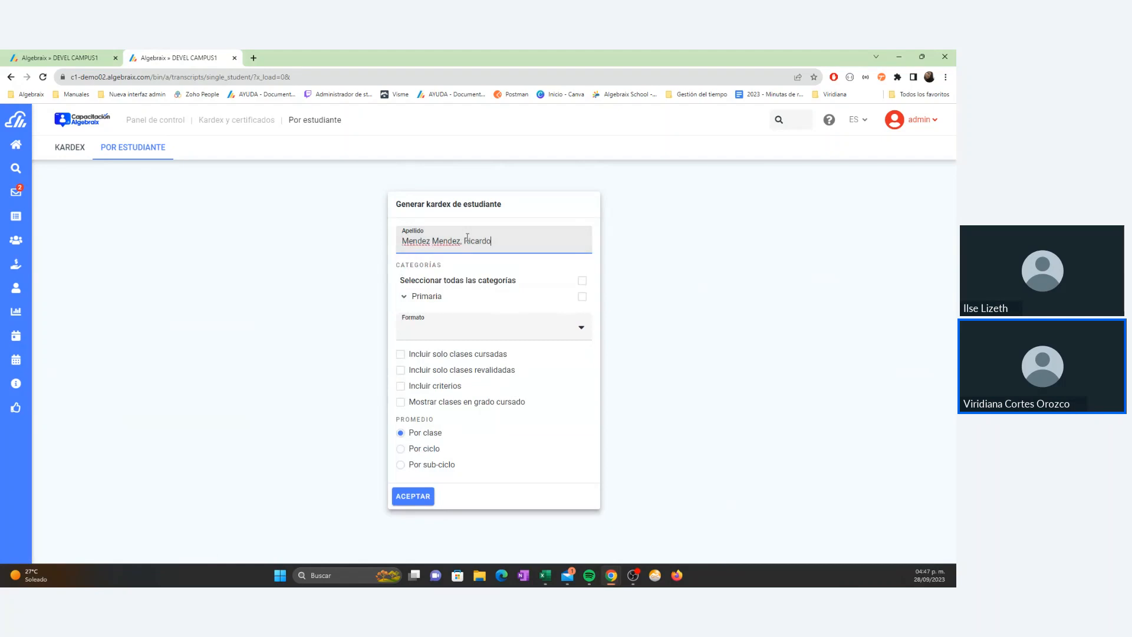
Step: Select all categories and set the Kardex format for the student's kardex
{"action": "left_click", "coordinate": [581, 282]}
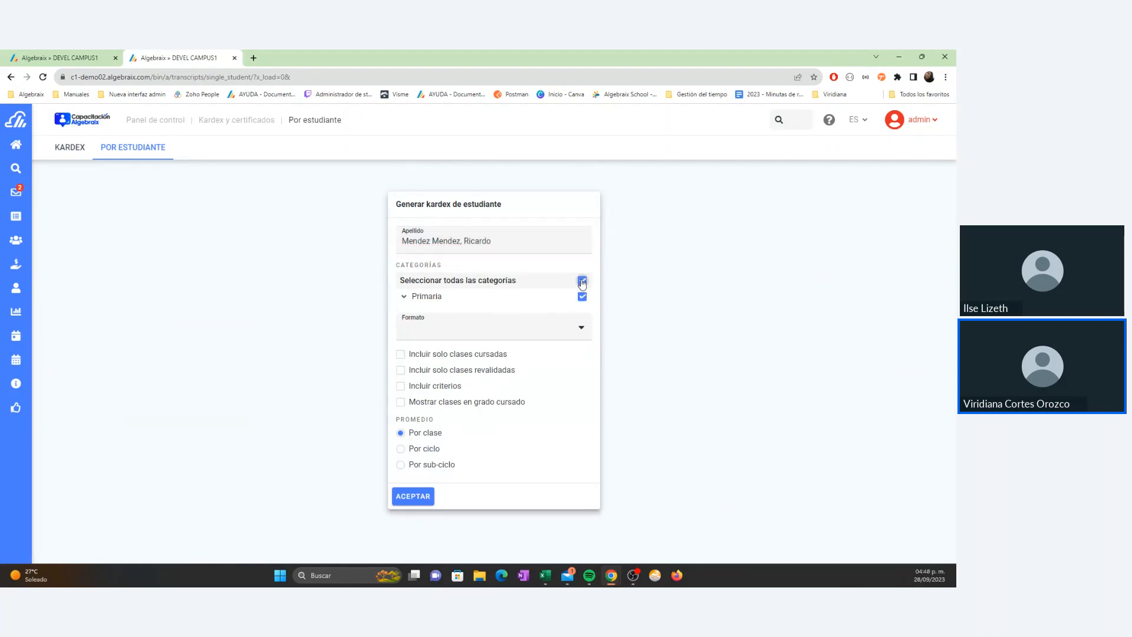
{"action": "left_click", "coordinate": [450, 330]}
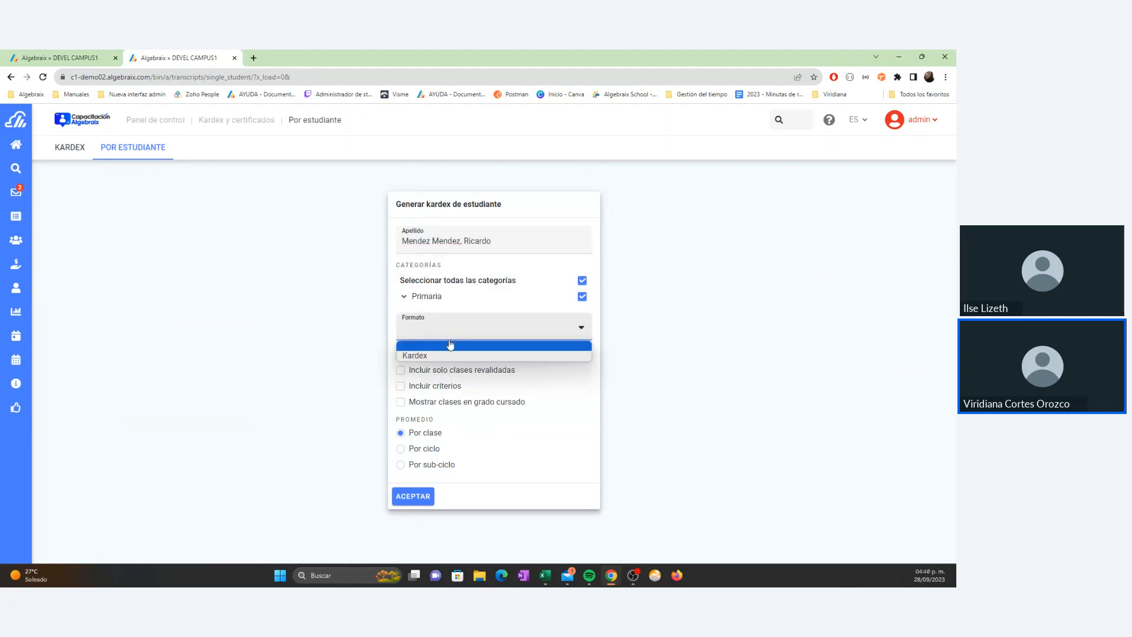
{"action": "left_click", "coordinate": [440, 355]}
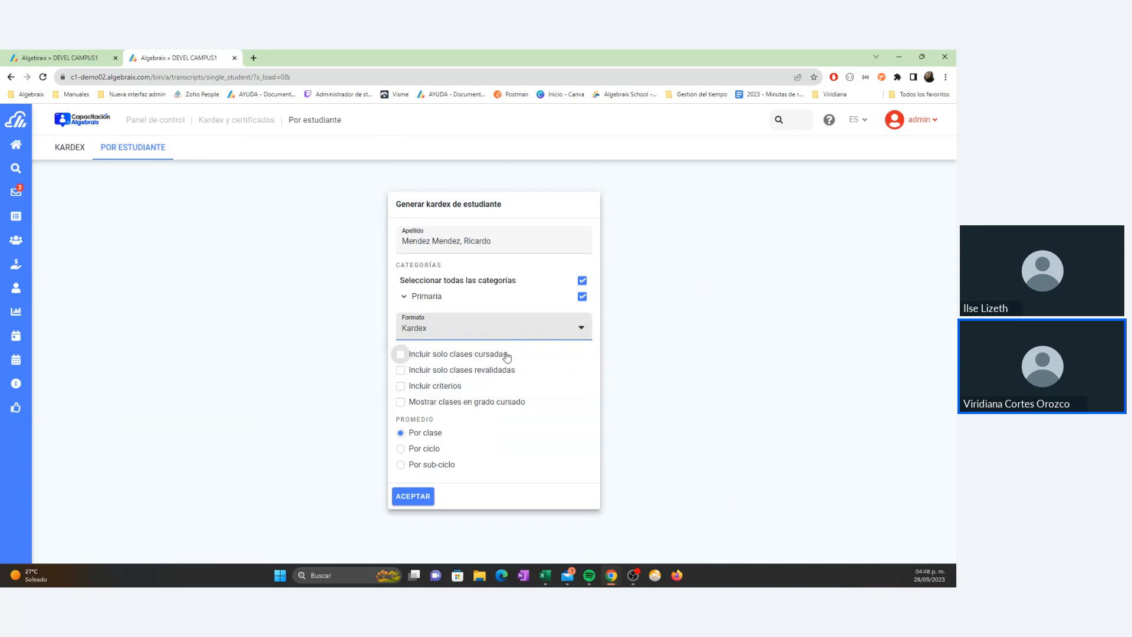
Step: Try the four kardex inclusion options and the Por ciclo average, and restore the cleared options and Por clase
{"action": "left_click", "coordinate": [401, 356]}
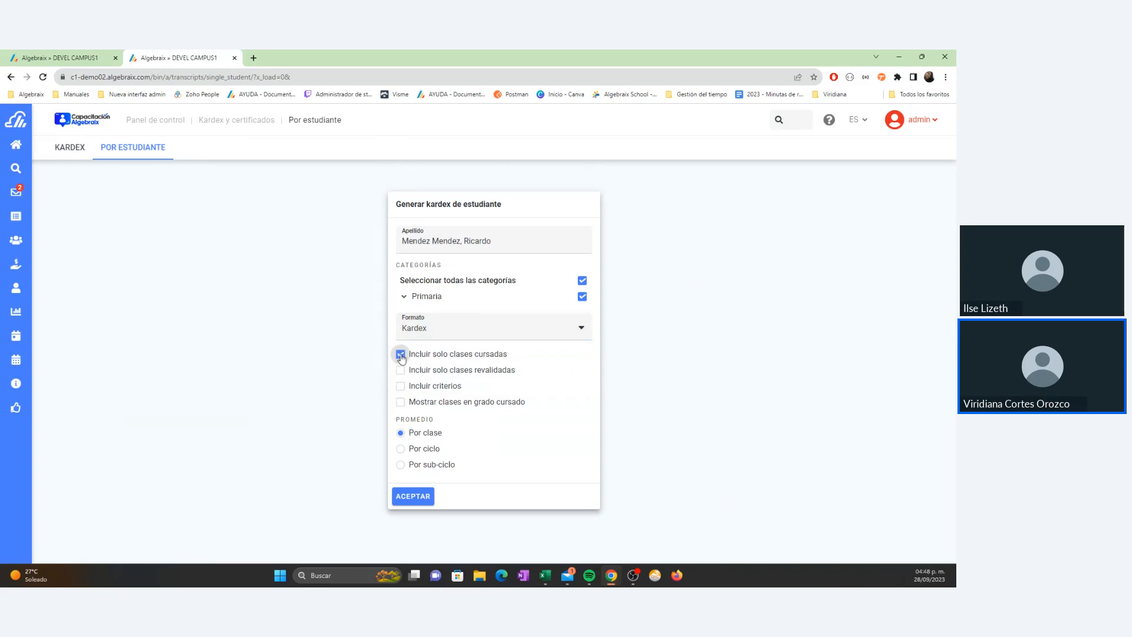
{"action": "left_click", "coordinate": [401, 372]}
{"action": "left_click", "coordinate": [401, 387]}
{"action": "left_click", "coordinate": [421, 400]}
{"action": "left_click_drag", "start_coordinate": [394, 419], "coordinate": [443, 419]}
{"action": "left_click", "coordinate": [417, 450]}
{"action": "left_click", "coordinate": [417, 432]}
{"action": "left_click", "coordinate": [400, 403]}
{"action": "left_click", "coordinate": [401, 386]}
{"action": "left_click", "coordinate": [400, 371]}
{"action": "left_click", "coordinate": [401, 355]}
Step: Generate the student's kardex, examine the Historial académico heading and subject table, and return to the kardex form
{"action": "left_click", "coordinate": [413, 496]}
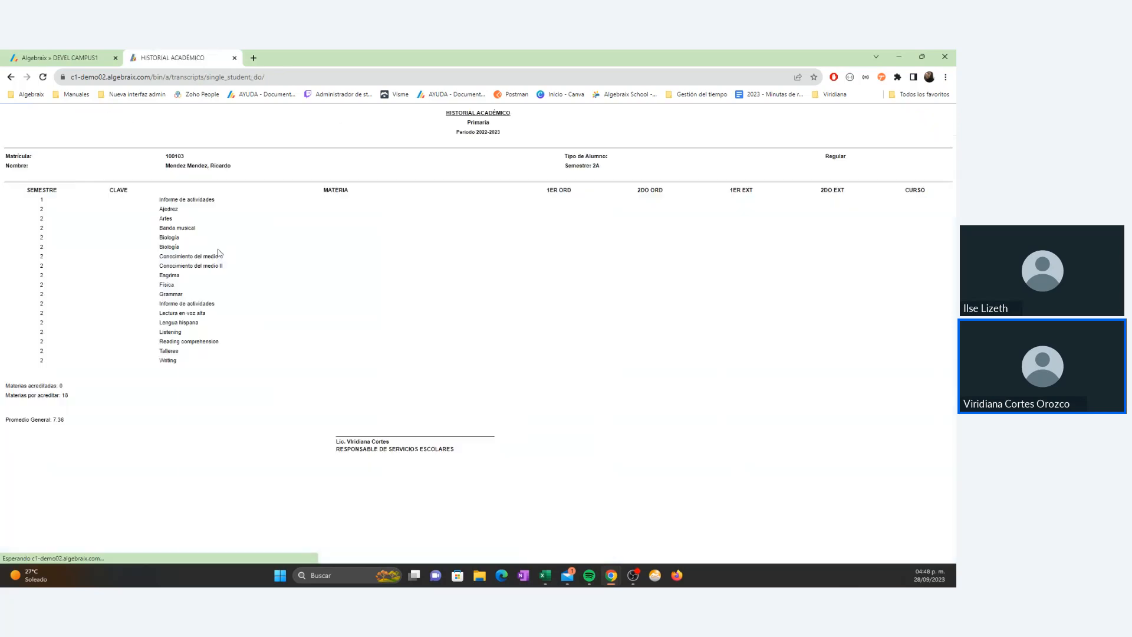
{"action": "left_click_drag", "start_coordinate": [444, 115], "coordinate": [520, 123]}
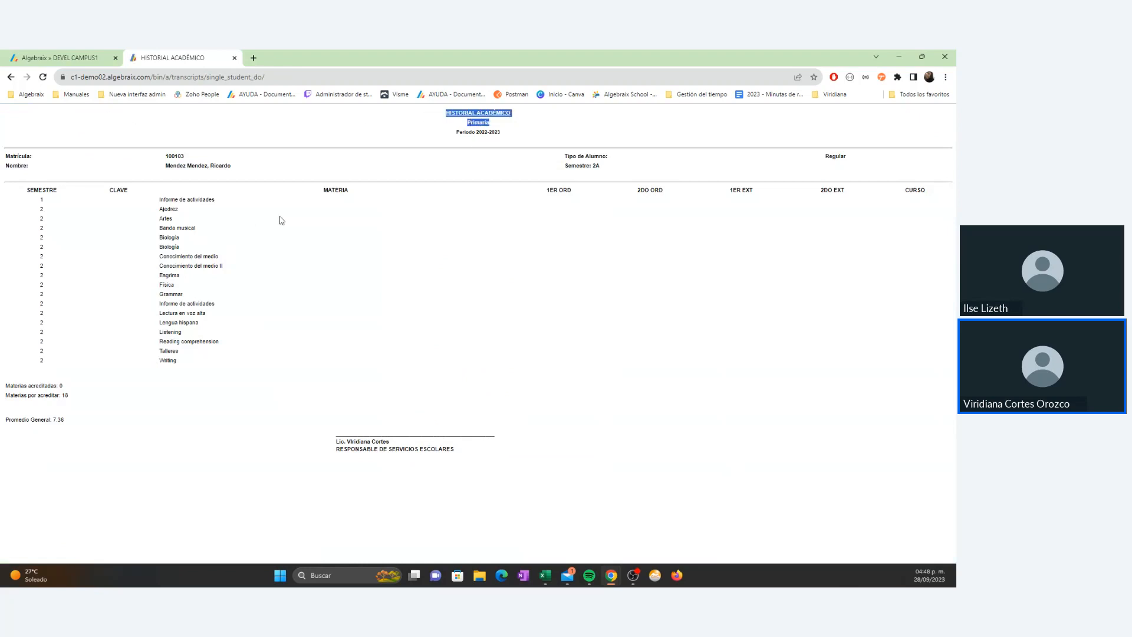
{"action": "left_click", "coordinate": [559, 258]}
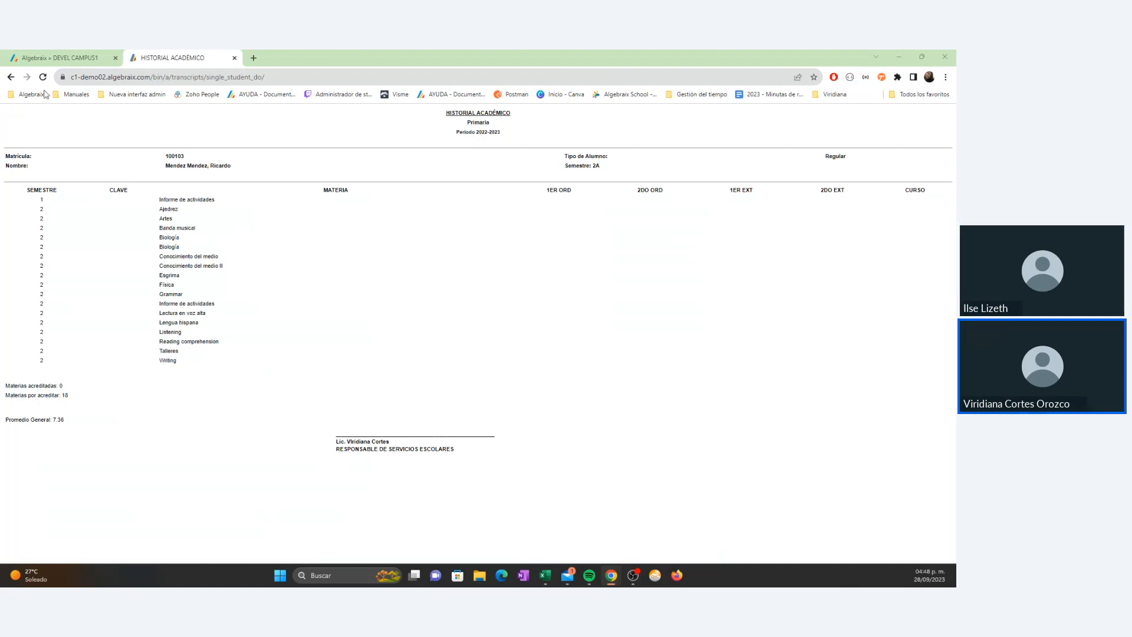
{"action": "left_click", "coordinate": [13, 77]}
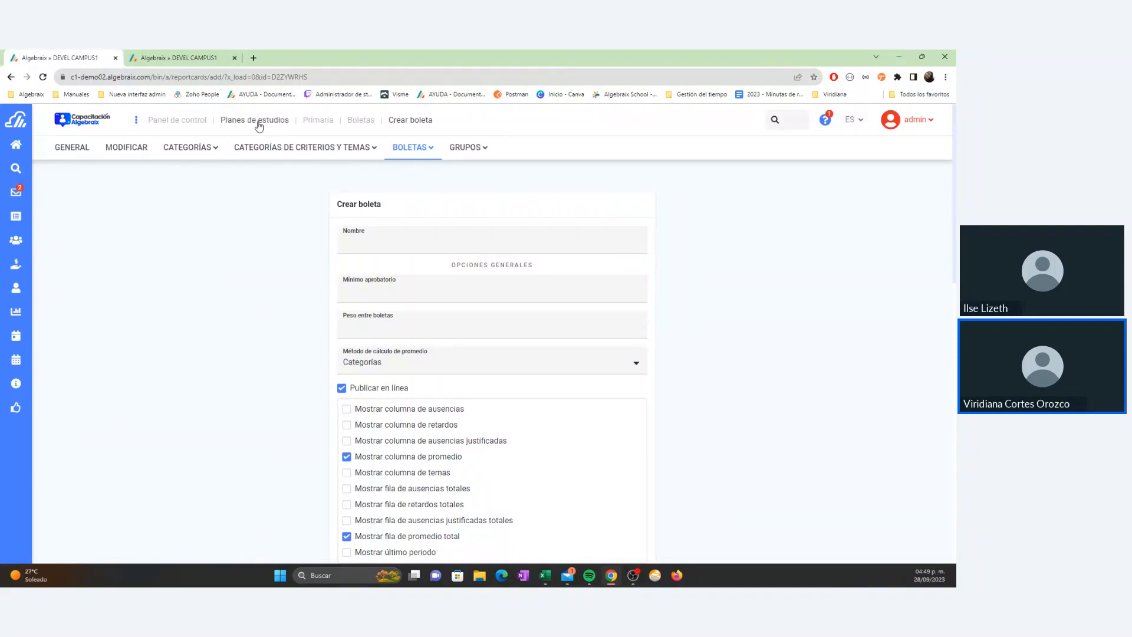
Step: Leave the Crear boleta form via the Primaria study plan and open Extraordinarios under Configuración cíclica in the control panel
{"action": "left_click", "coordinate": [291, 121]}
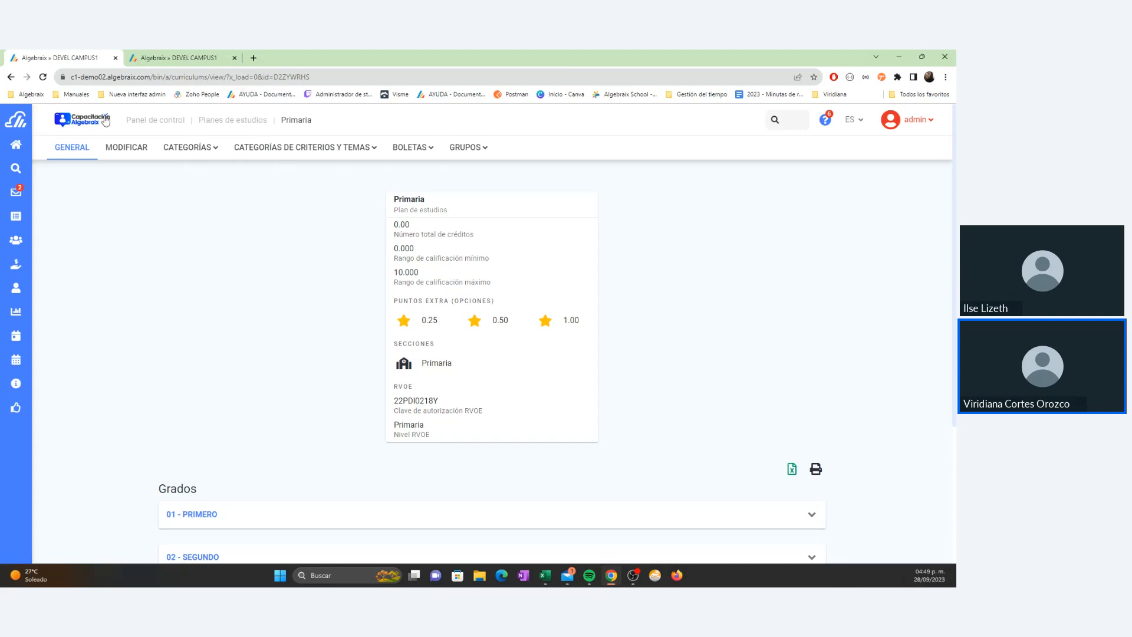
{"action": "left_click", "coordinate": [152, 120]}
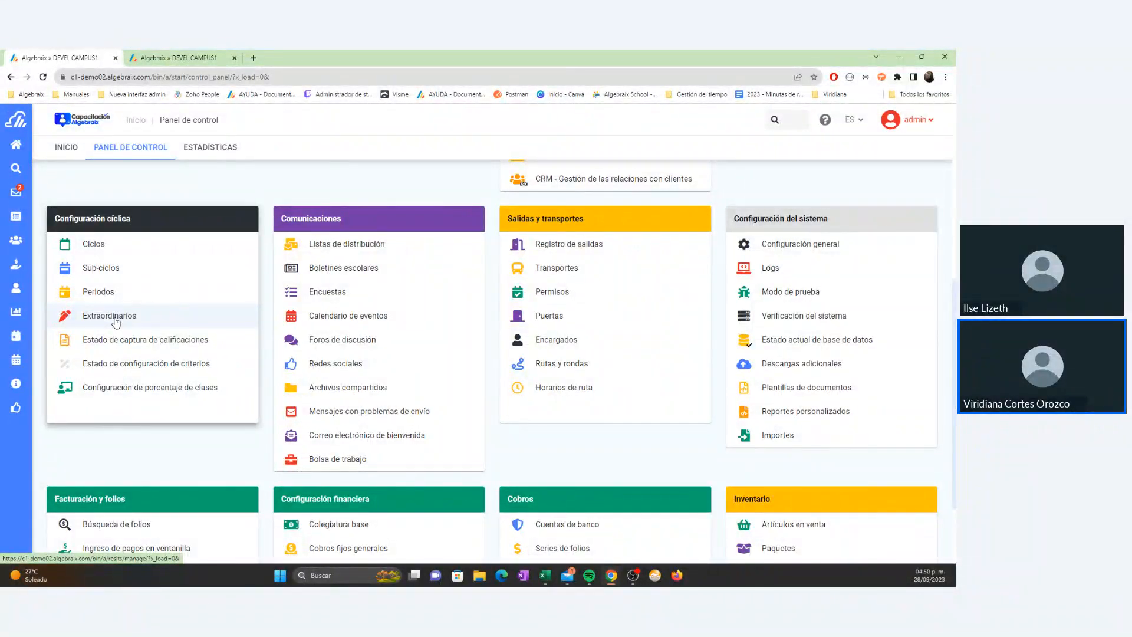
{"action": "left_click", "coordinate": [115, 319]}
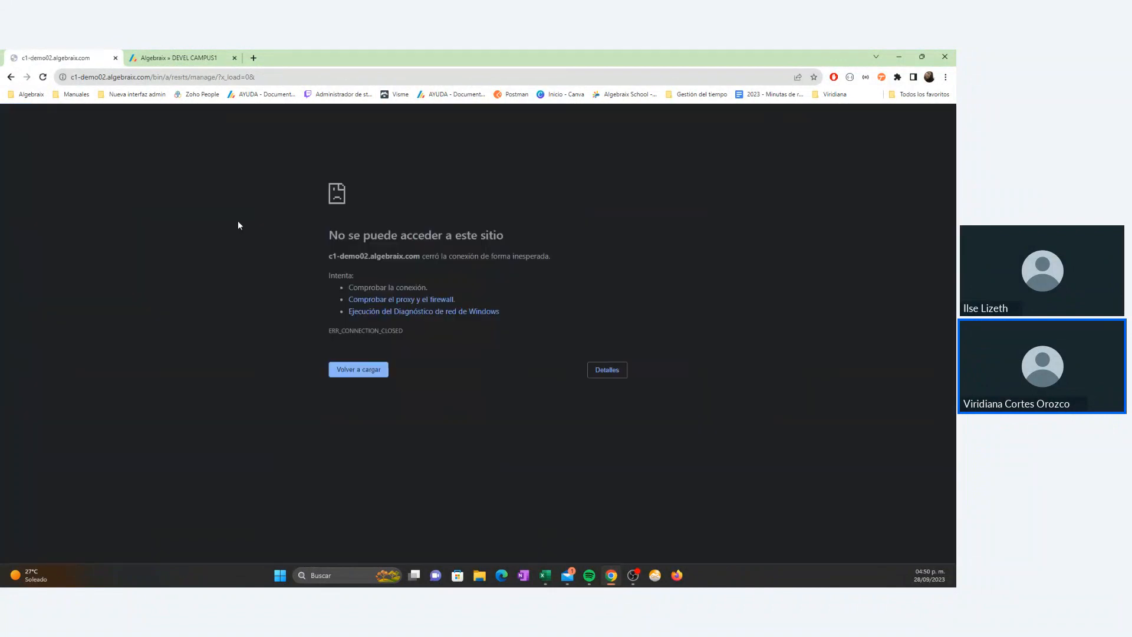